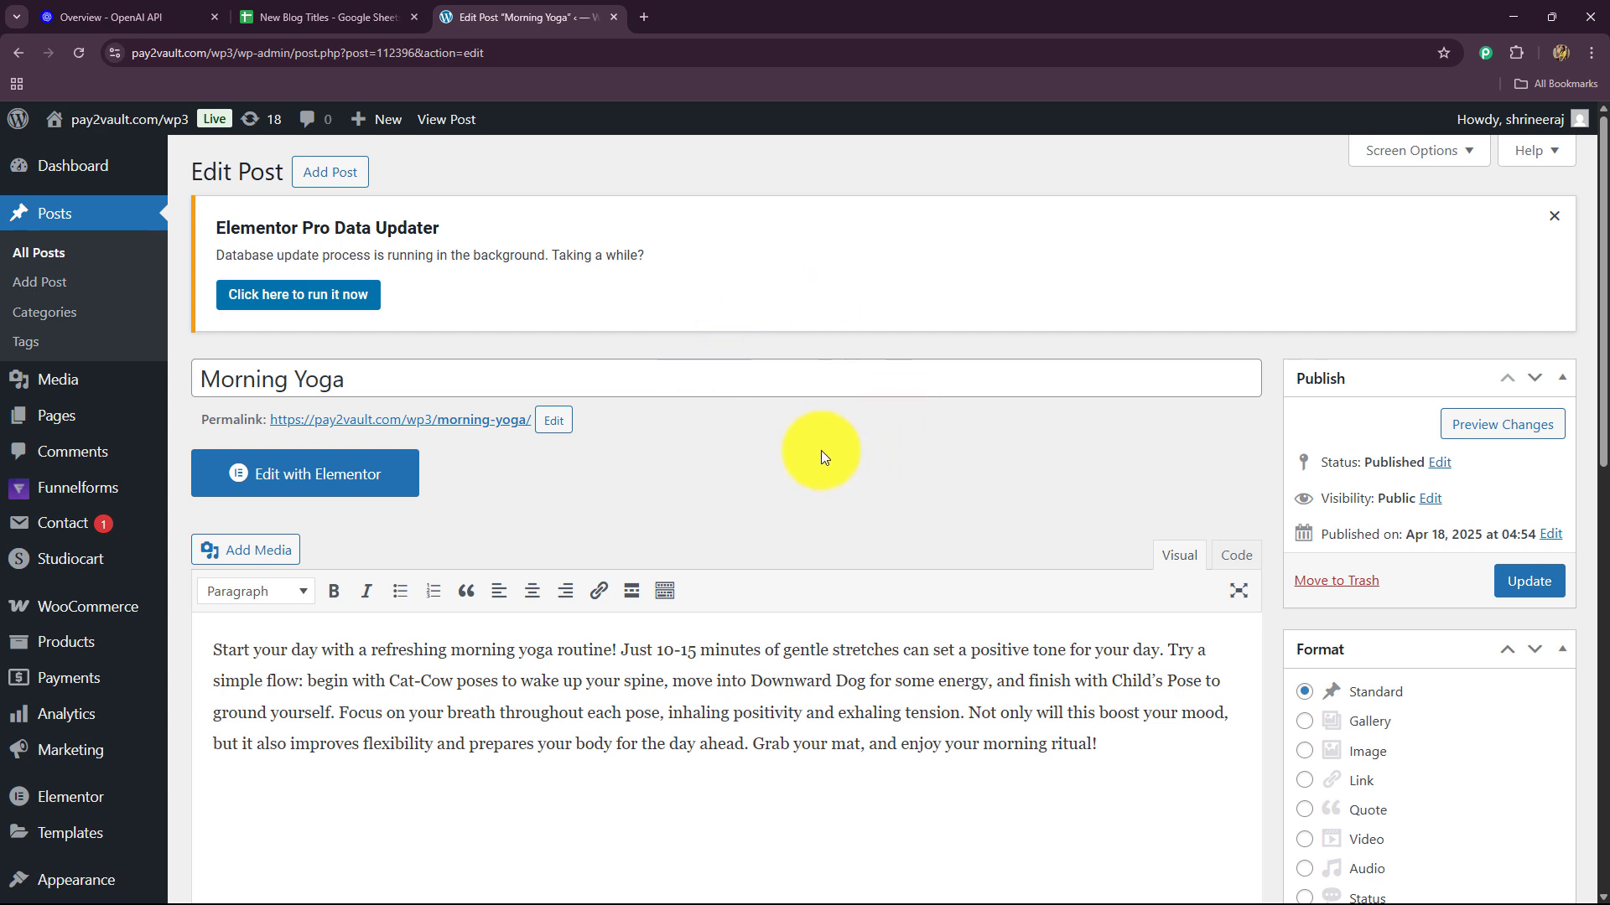
left_click(295, 20)
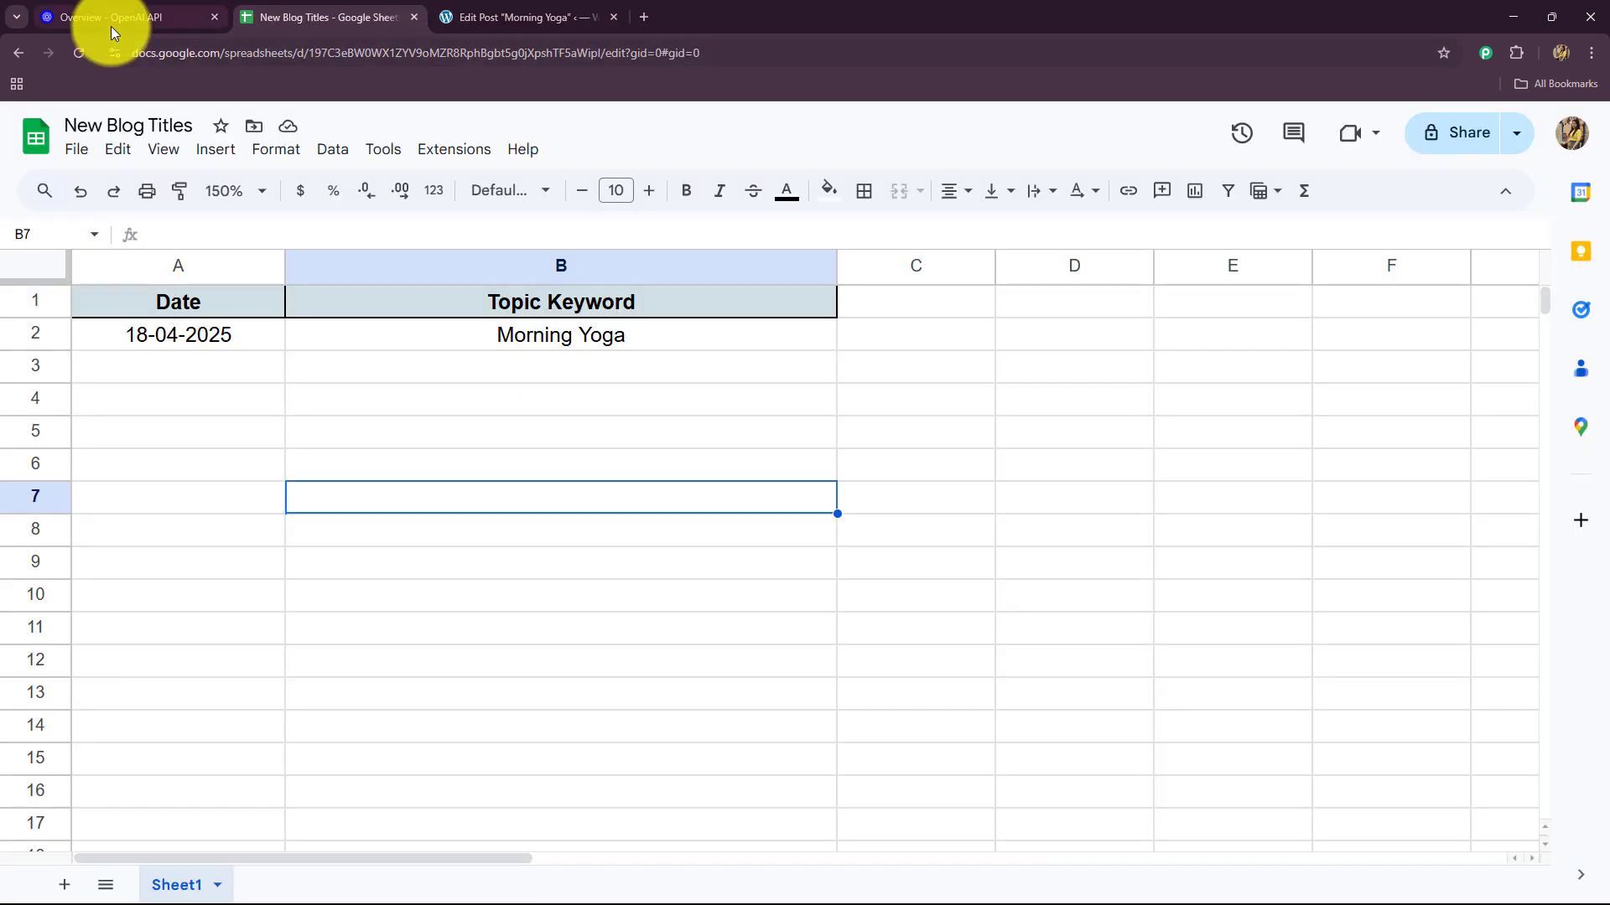
left_click(110, 27)
left_click(496, 25)
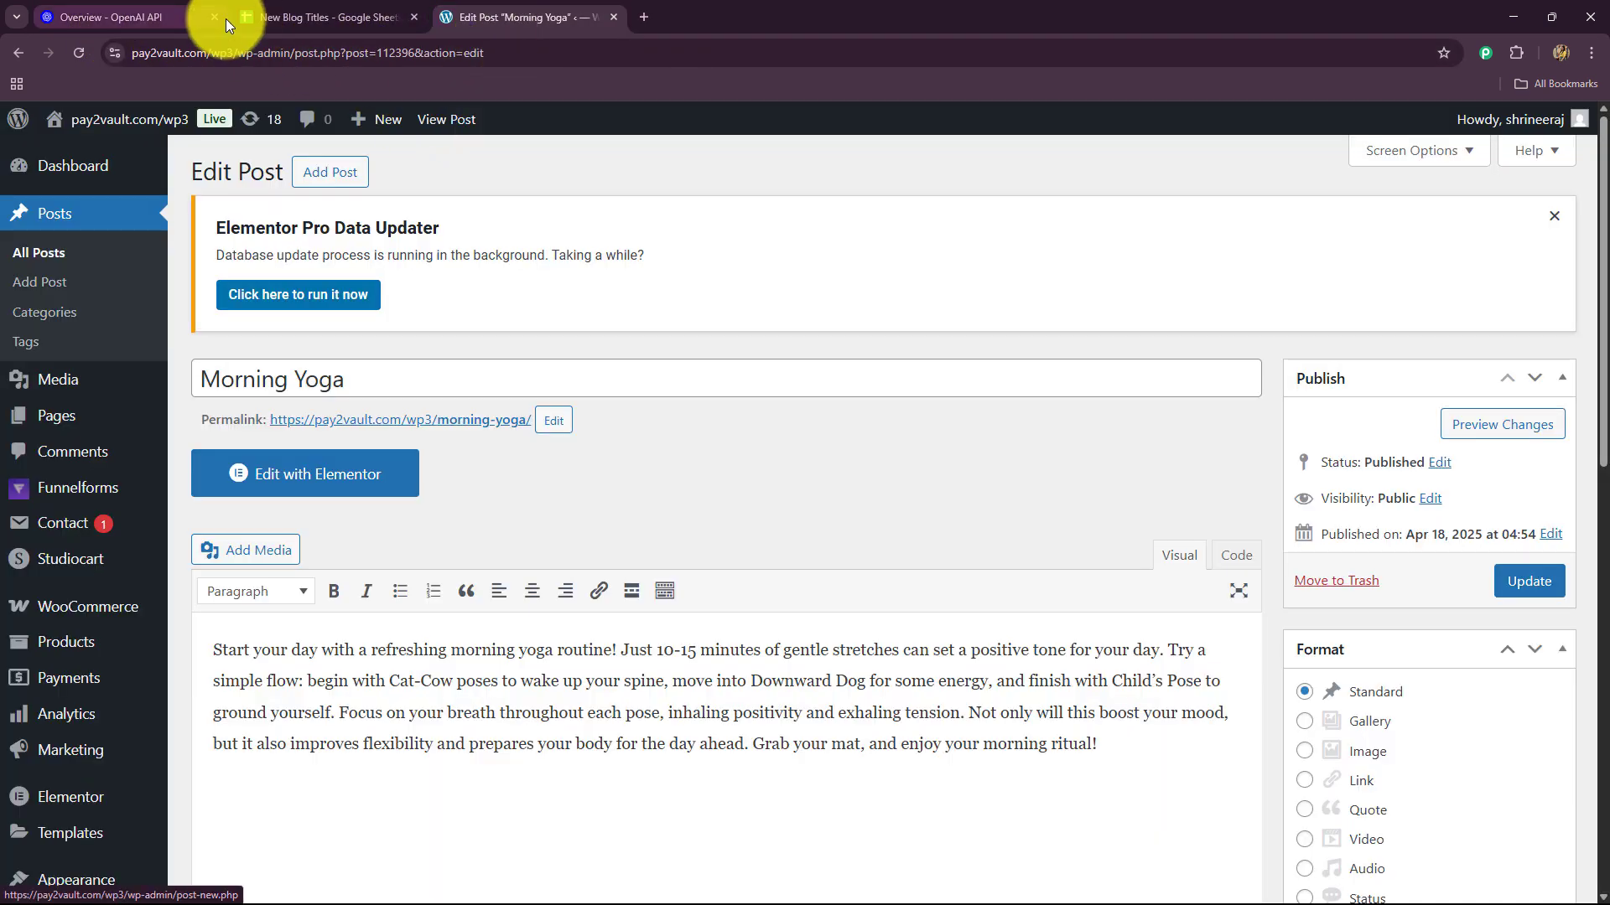
left_click(282, 12)
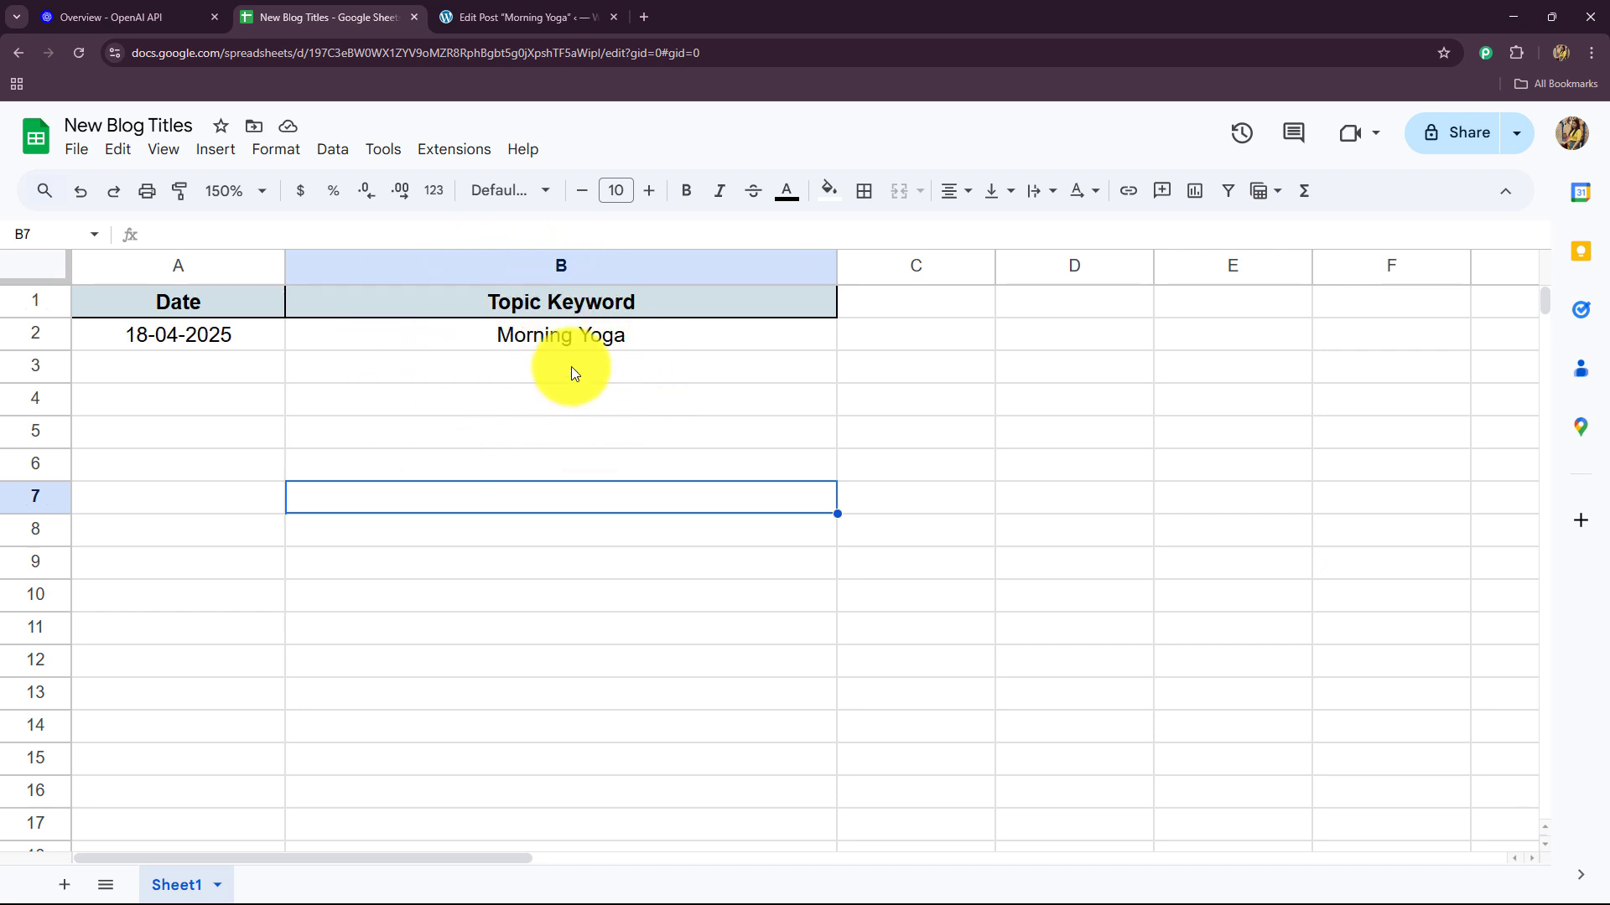
left_click(505, 17)
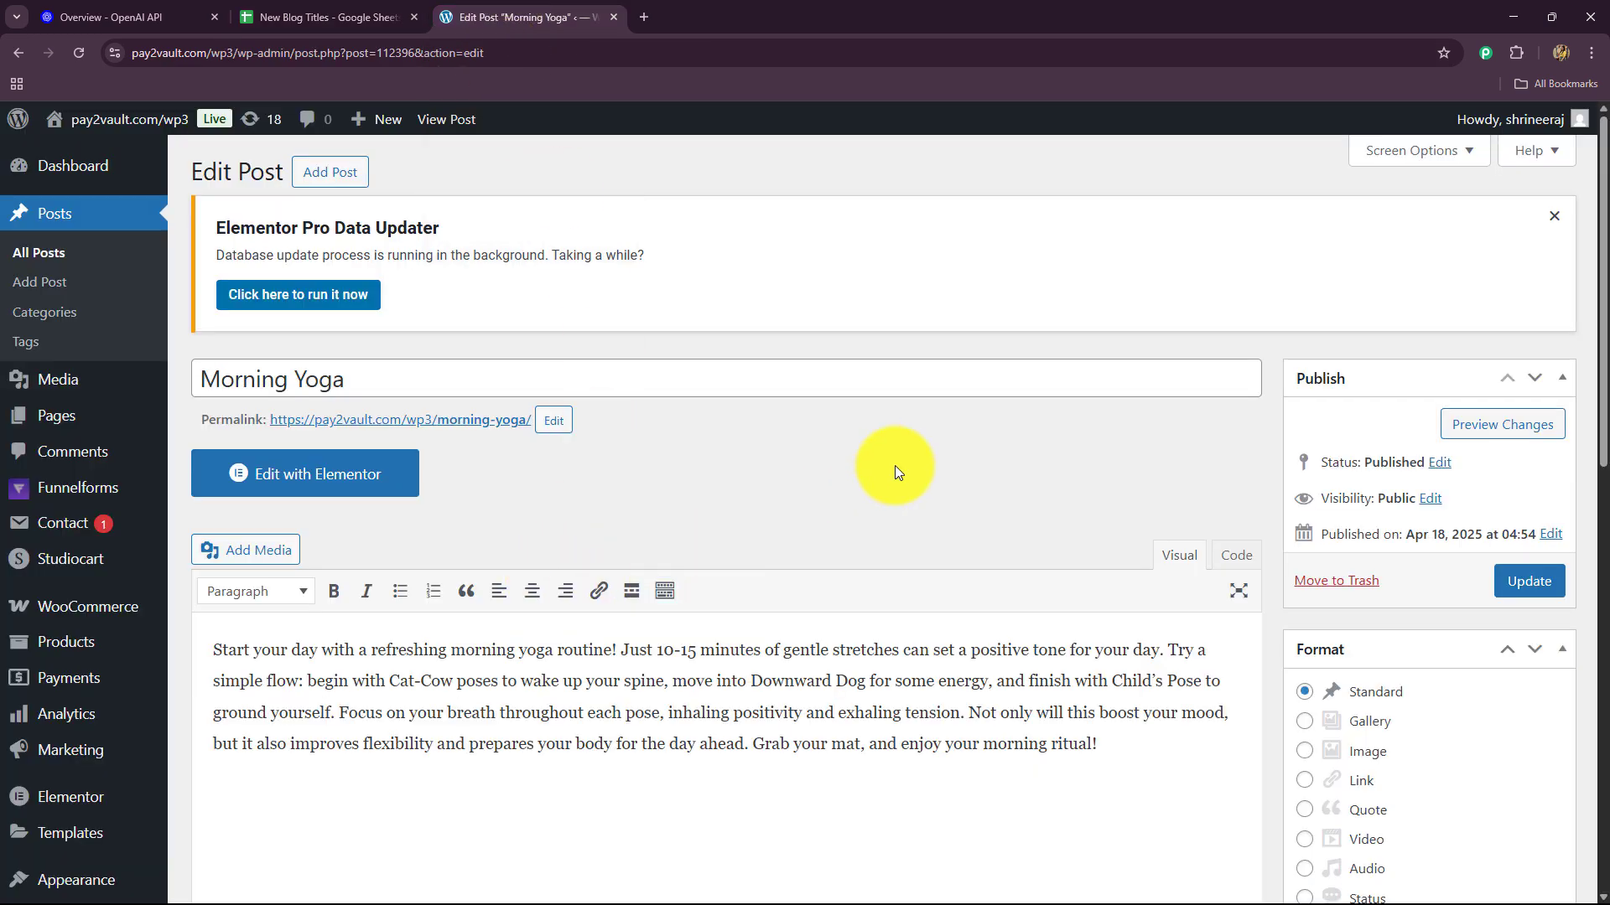
Step: Add a row 3 entry to the New Blog Titles sheet with date 18-04-2025 and topic keyword Morning Routine
key("ctrl+shift+Tab")
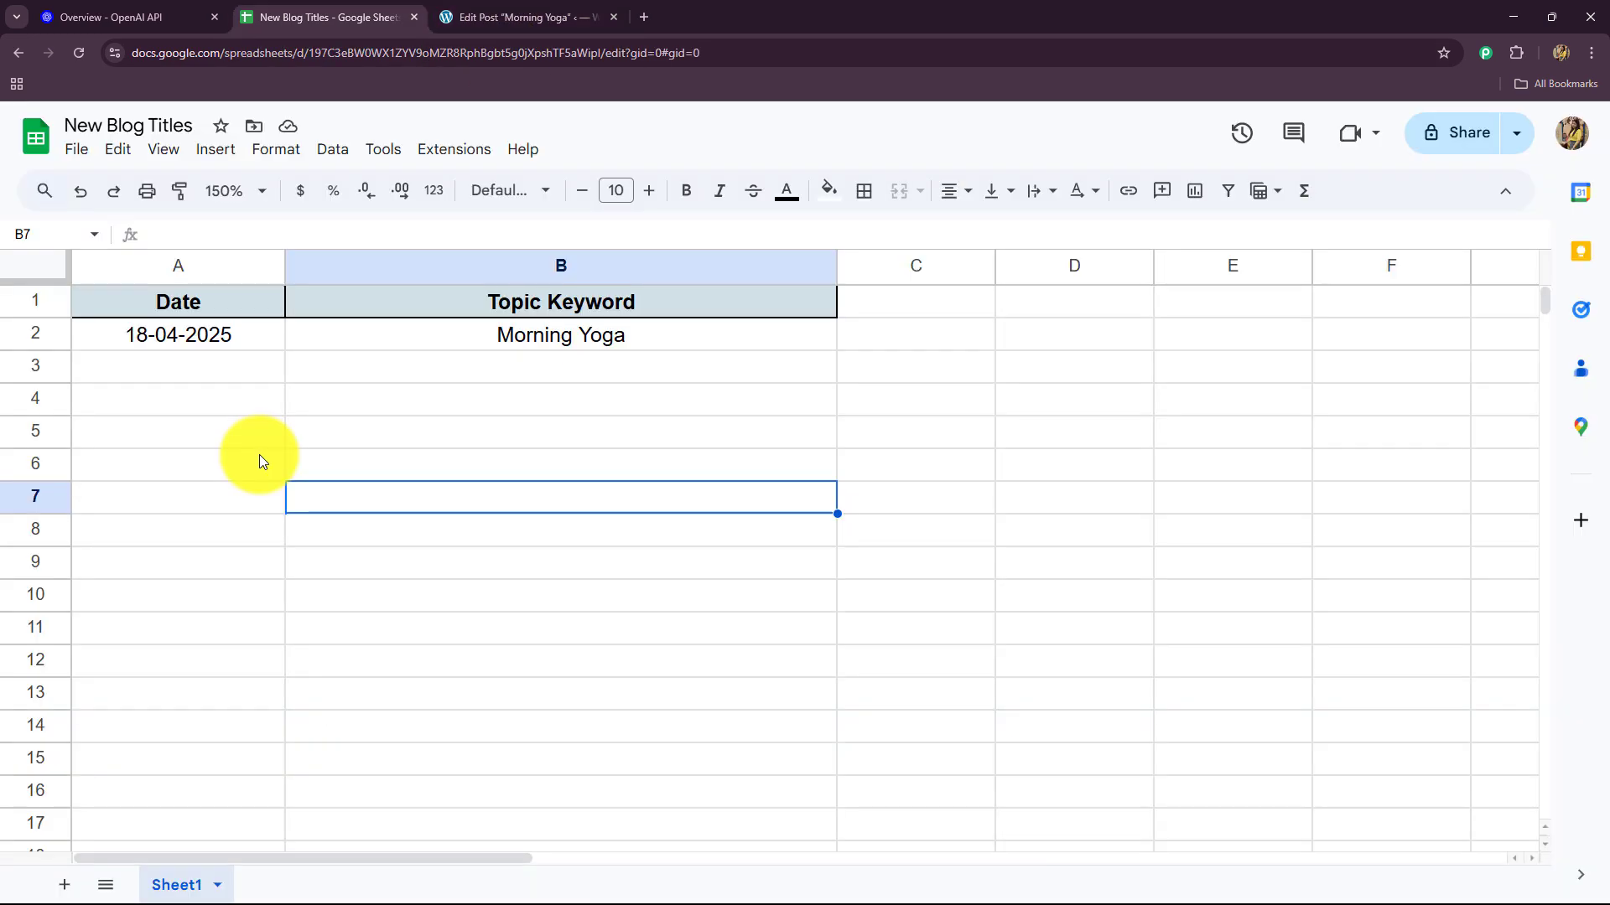
left_click(209, 380)
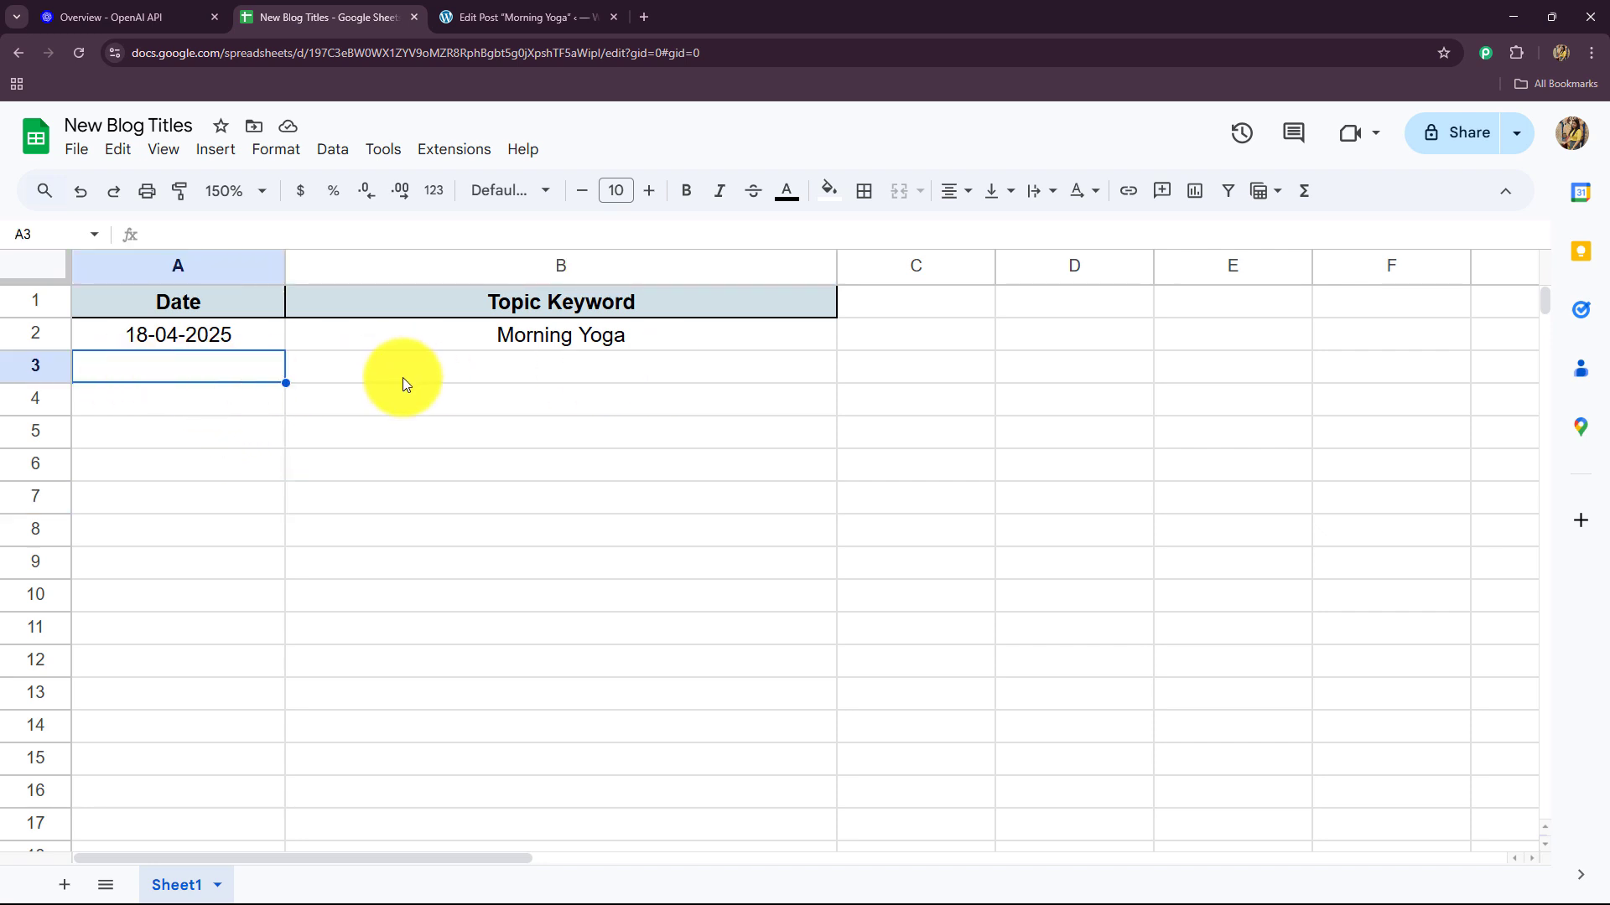
type("18-04-2025")
left_click(439, 371)
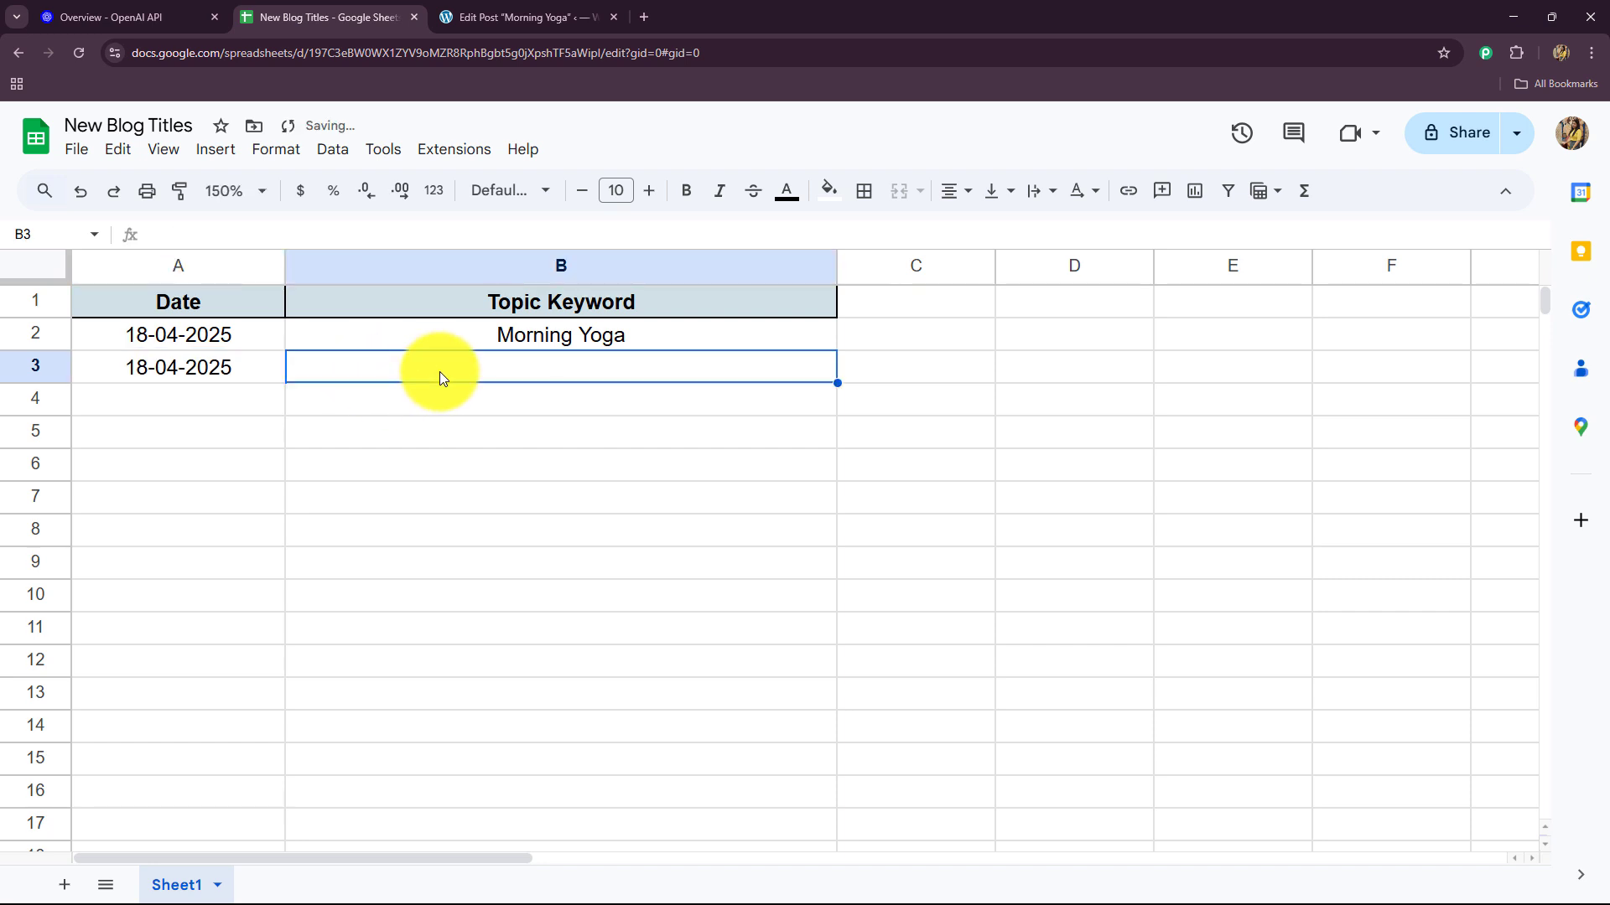
type("Morning Routine")
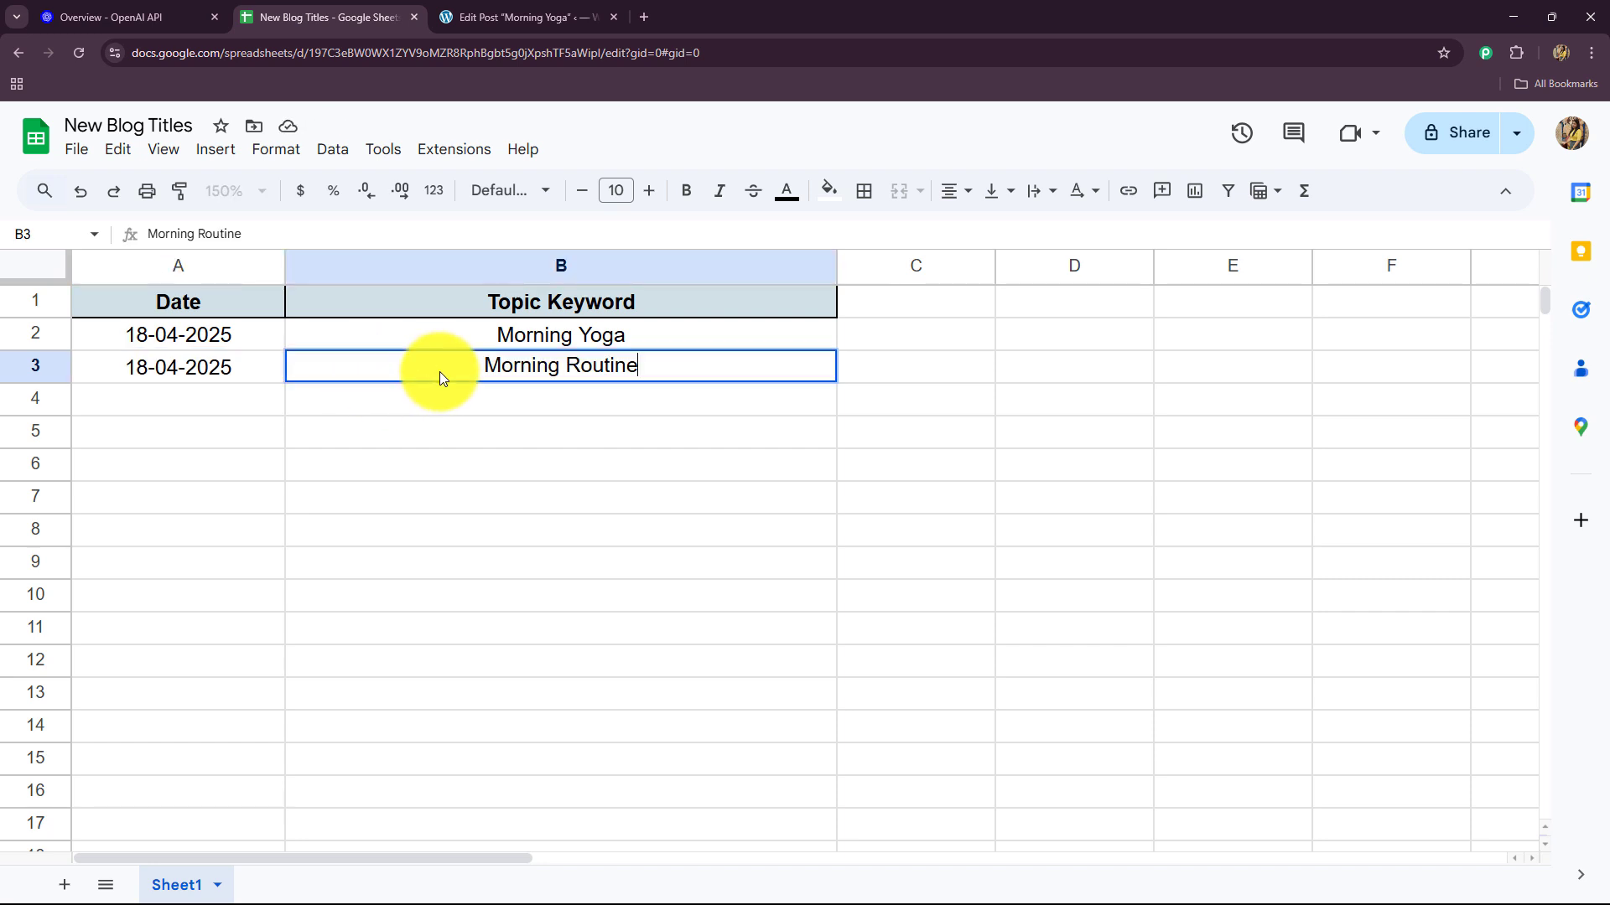
left_click(560, 475)
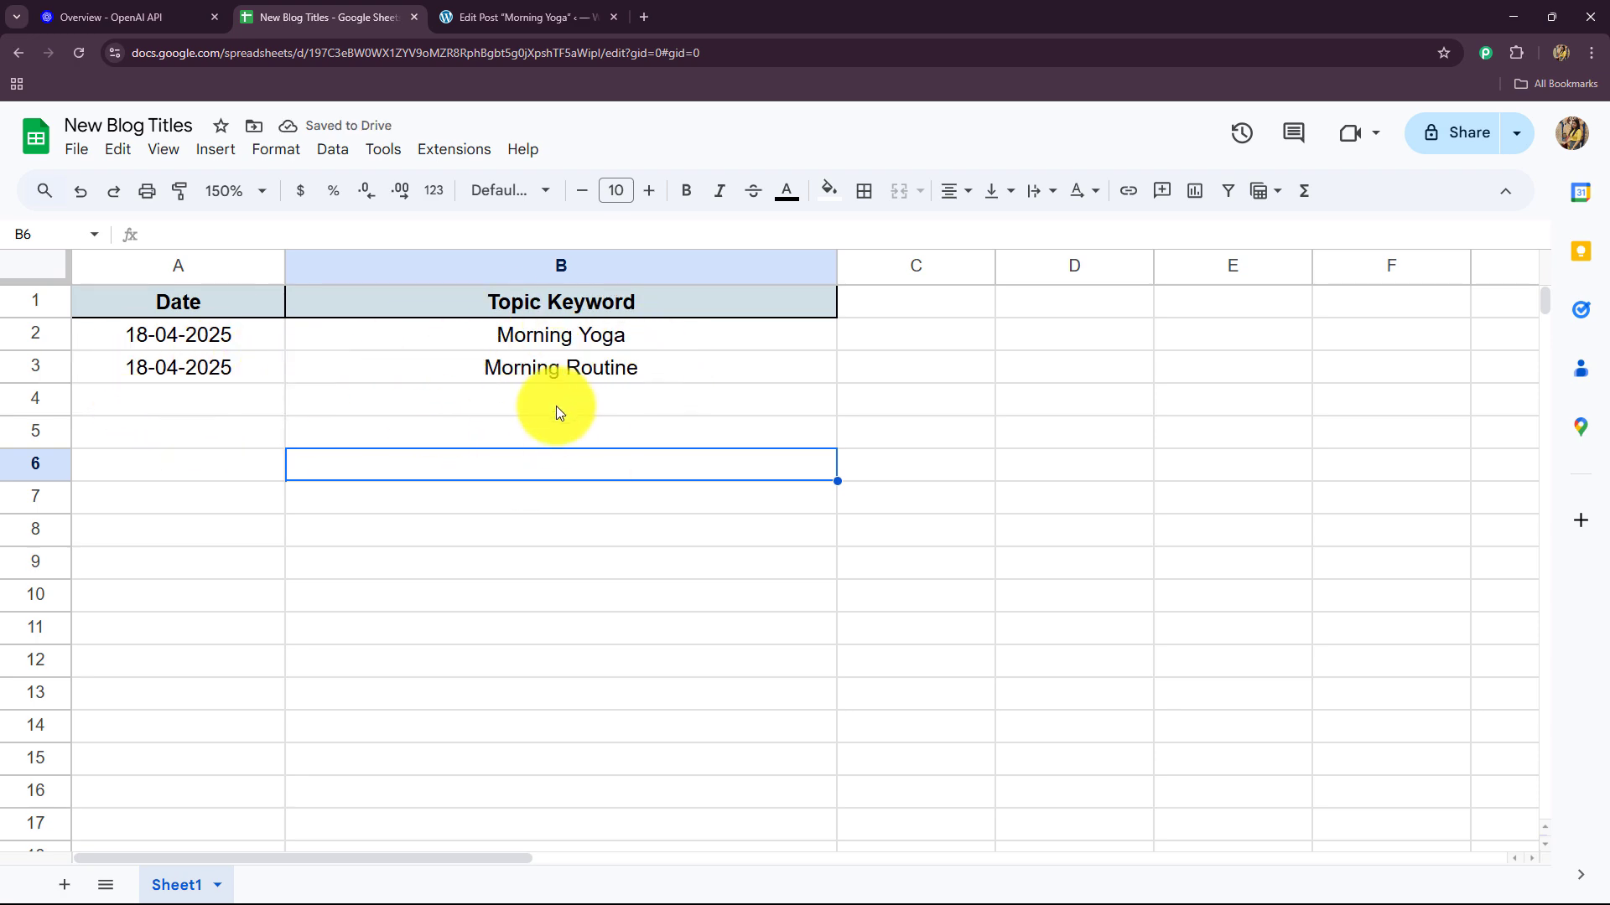
Step: Switch to WordPress and open the Morning Routine post from the list of all posts to check its content
left_click(515, 14)
left_click(48, 255)
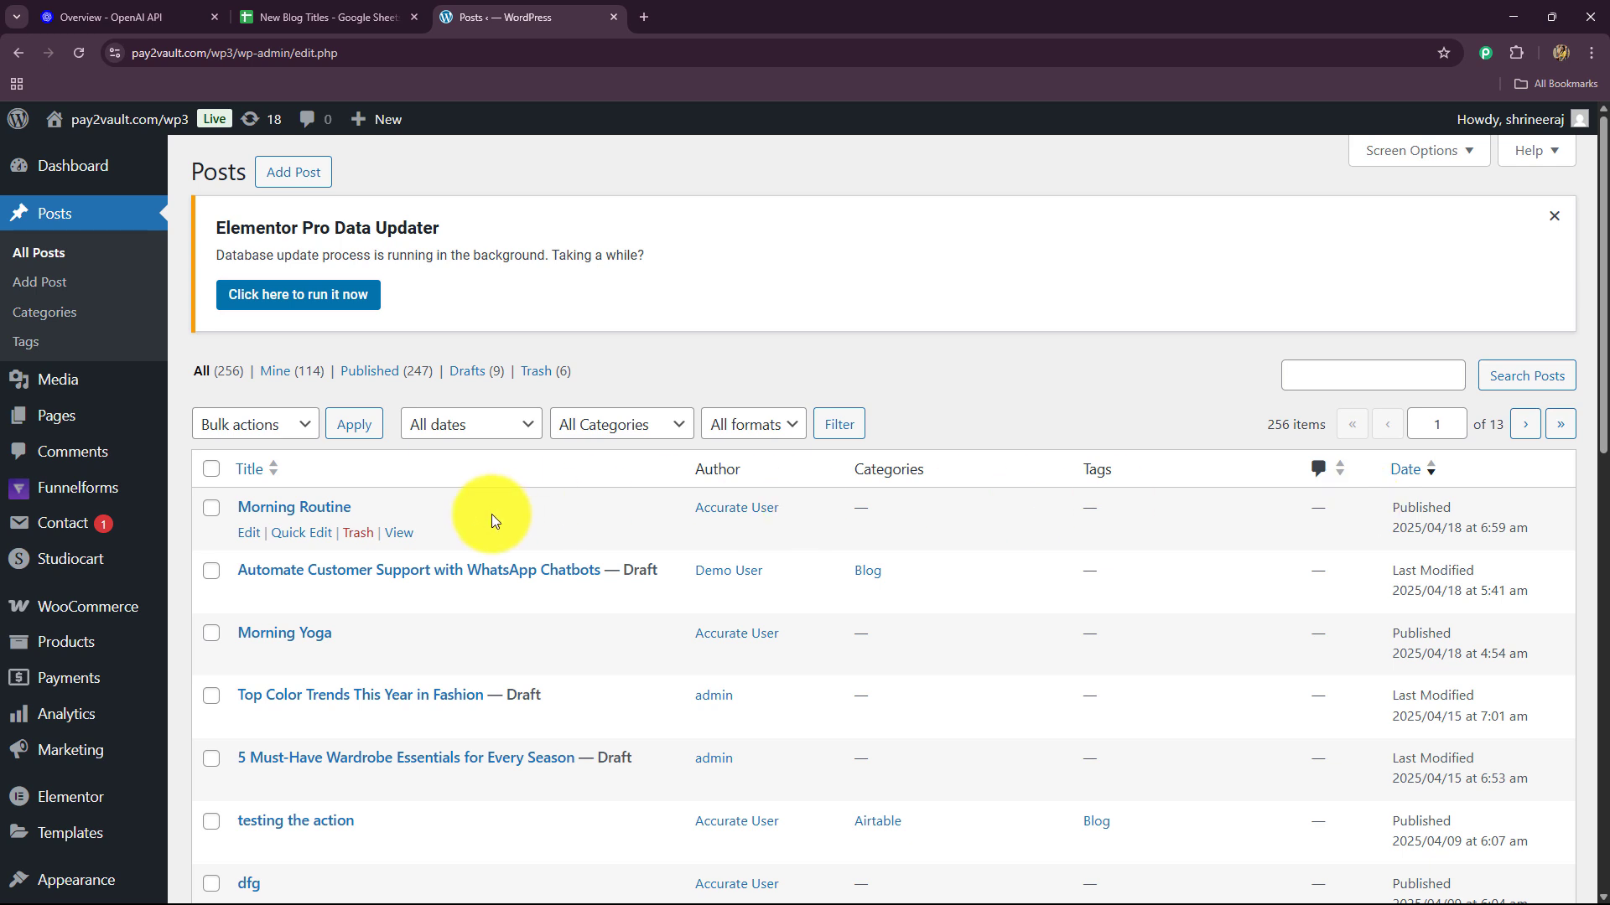
left_click(281, 512)
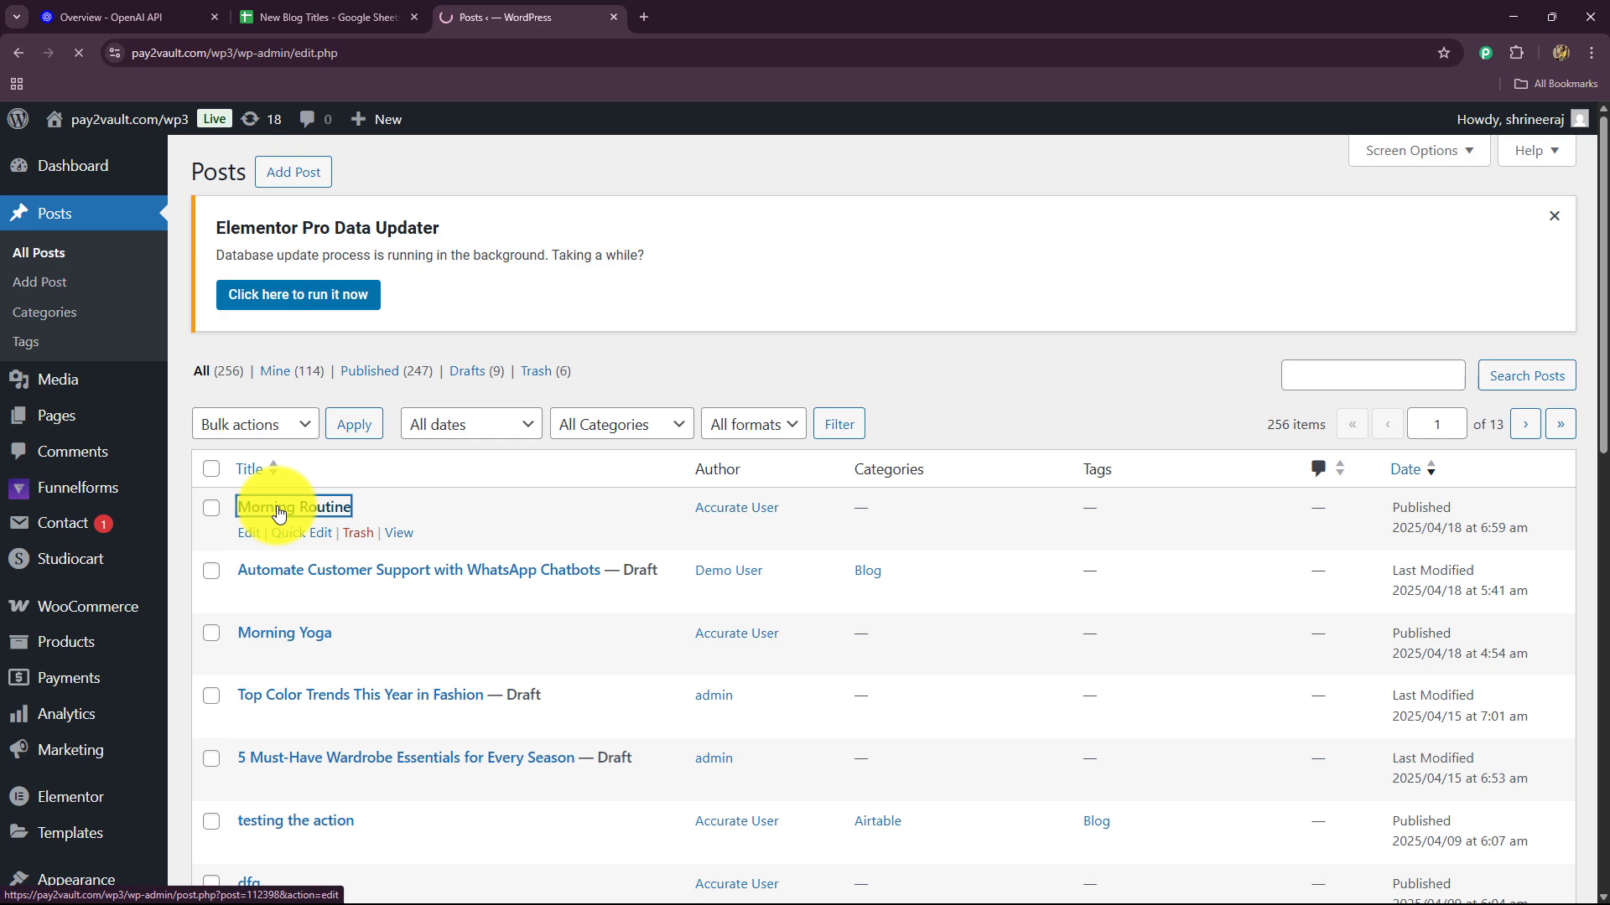
scroll(848, 525, "down", 2)
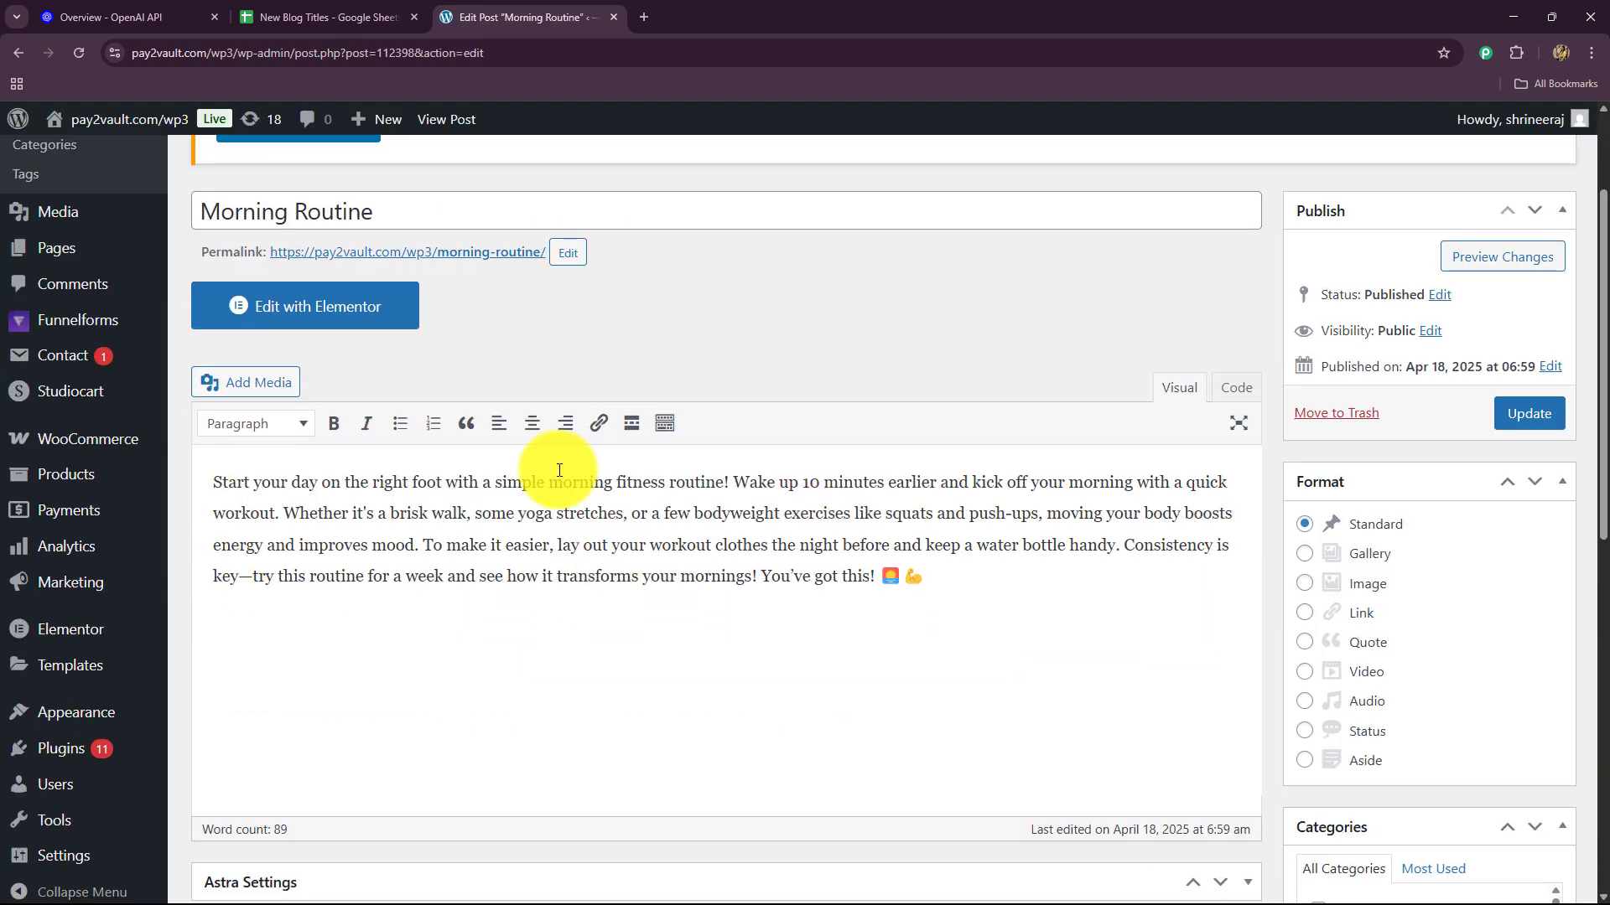
left_click(892, 717)
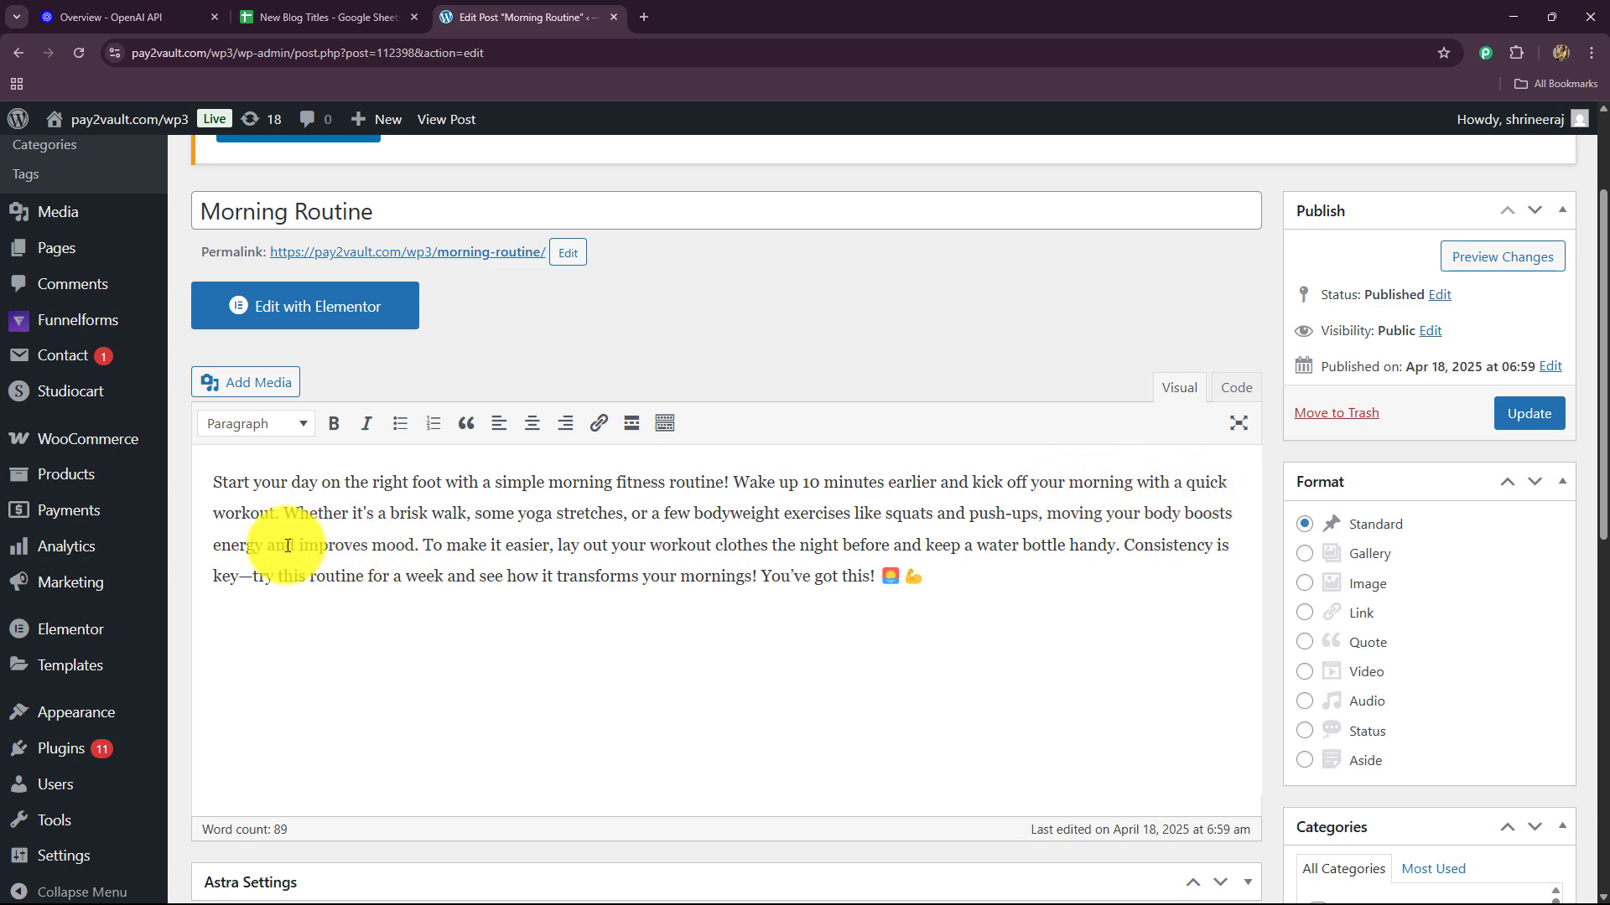
left_click(286, 7)
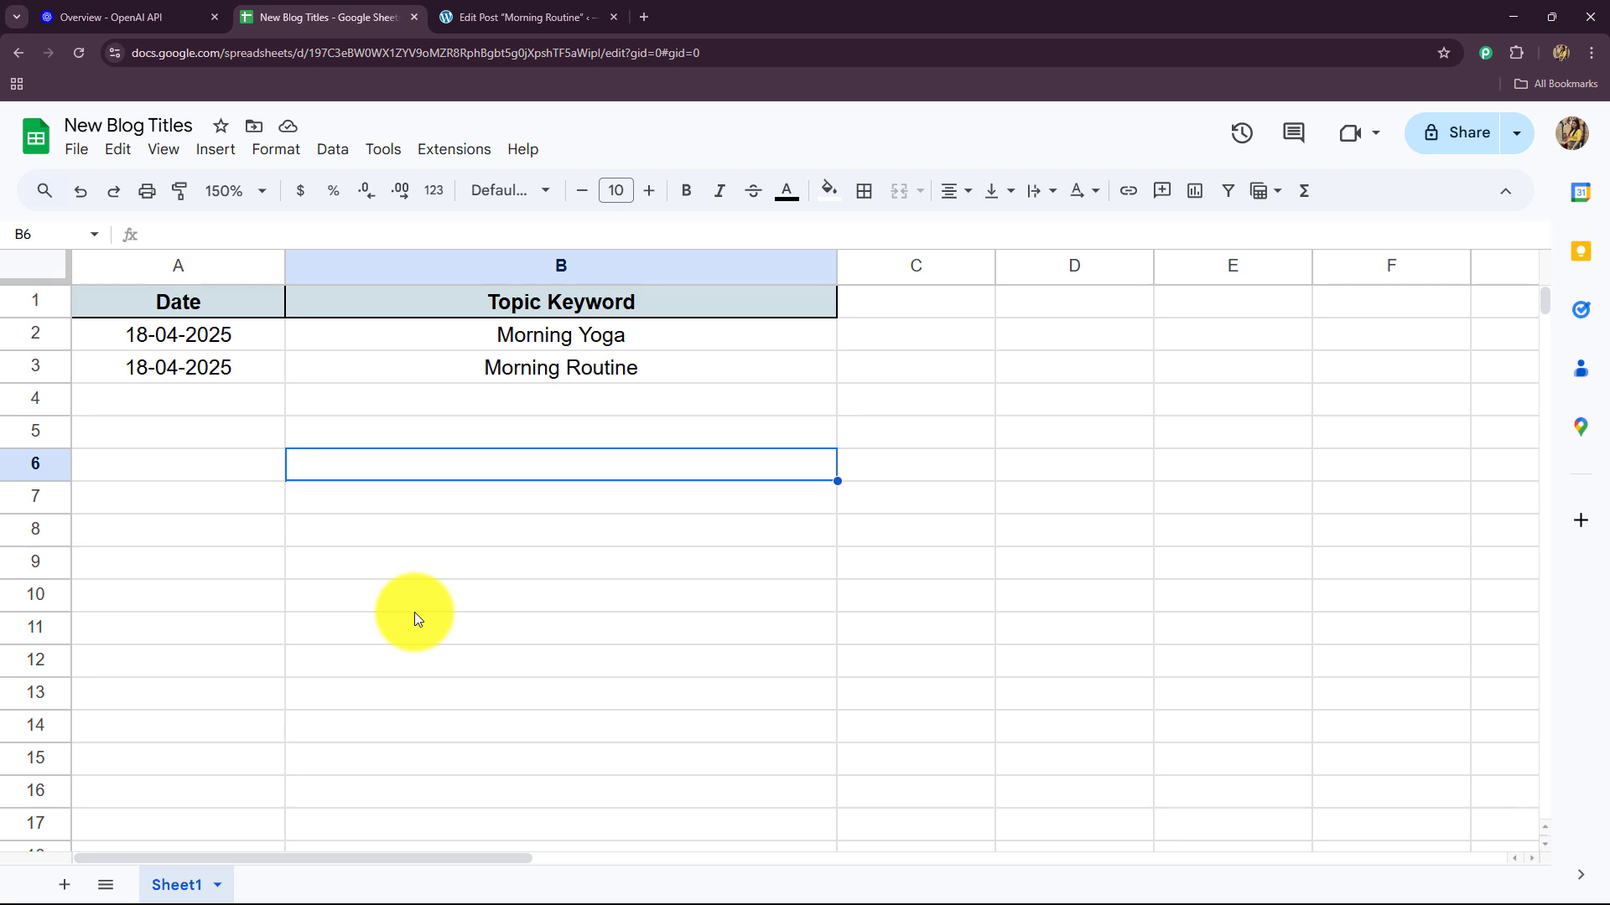
left_click(503, 17)
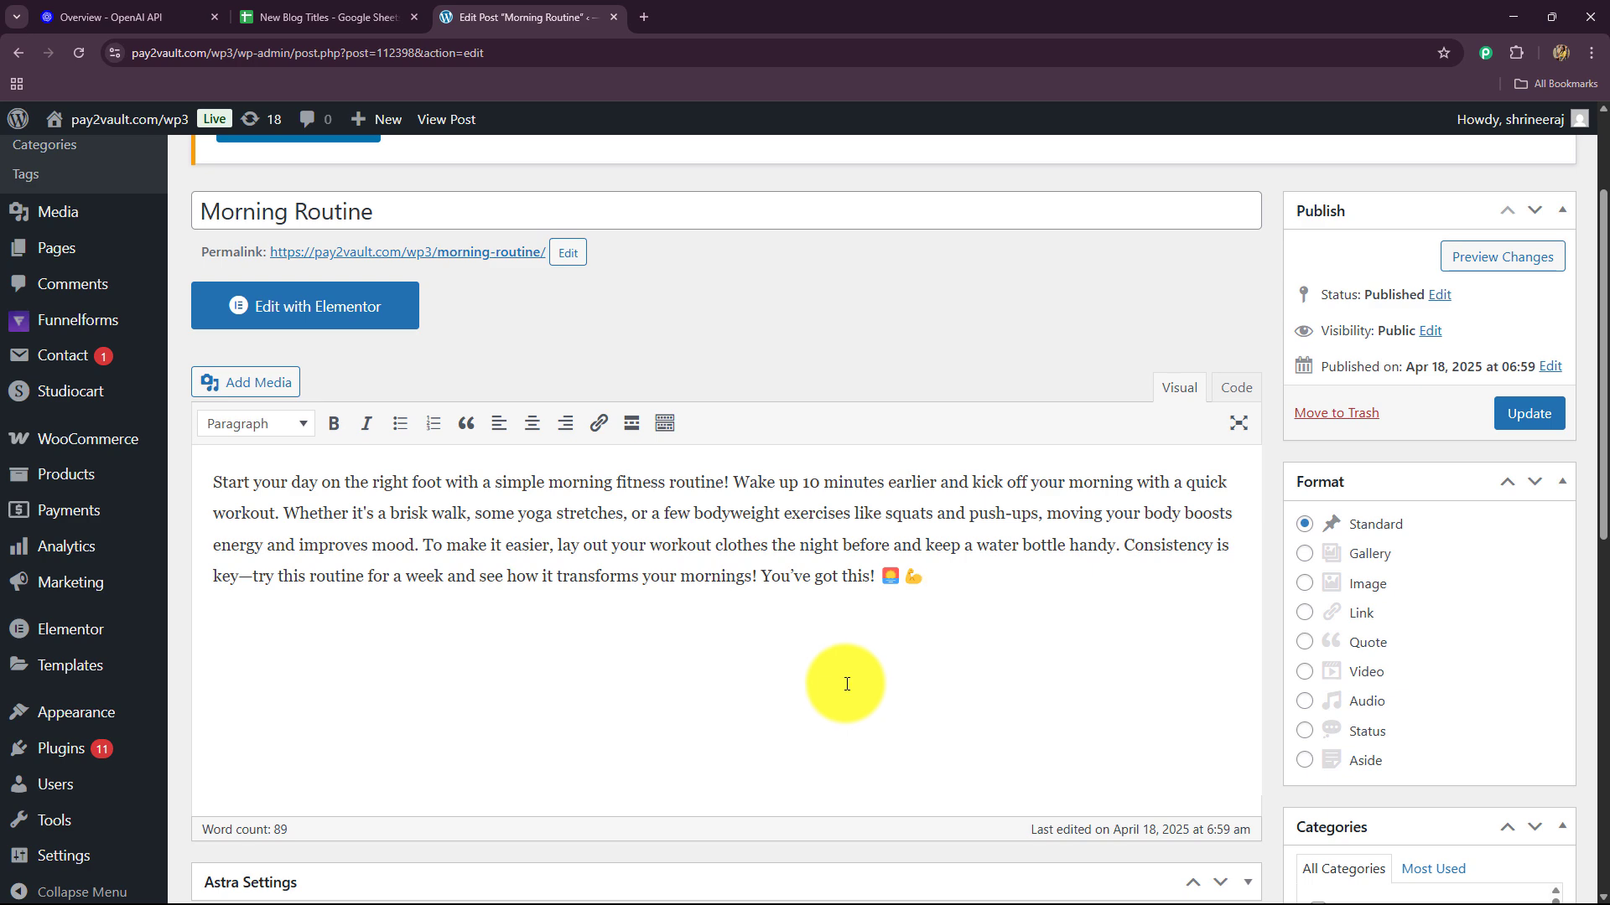
left_click(361, 17)
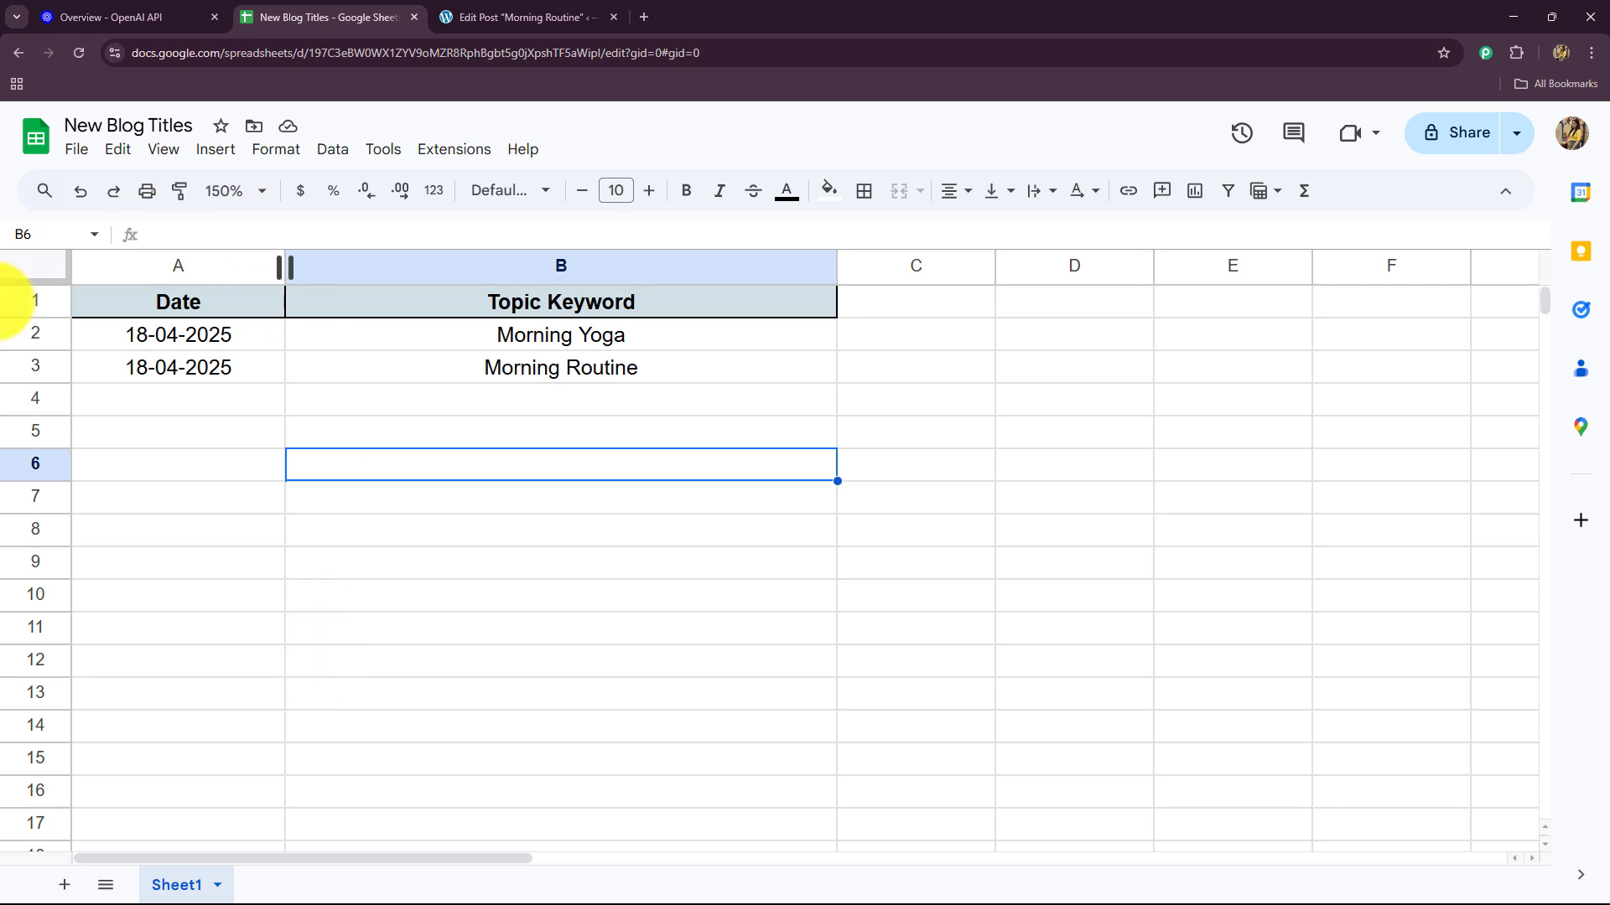
left_click(102, 4)
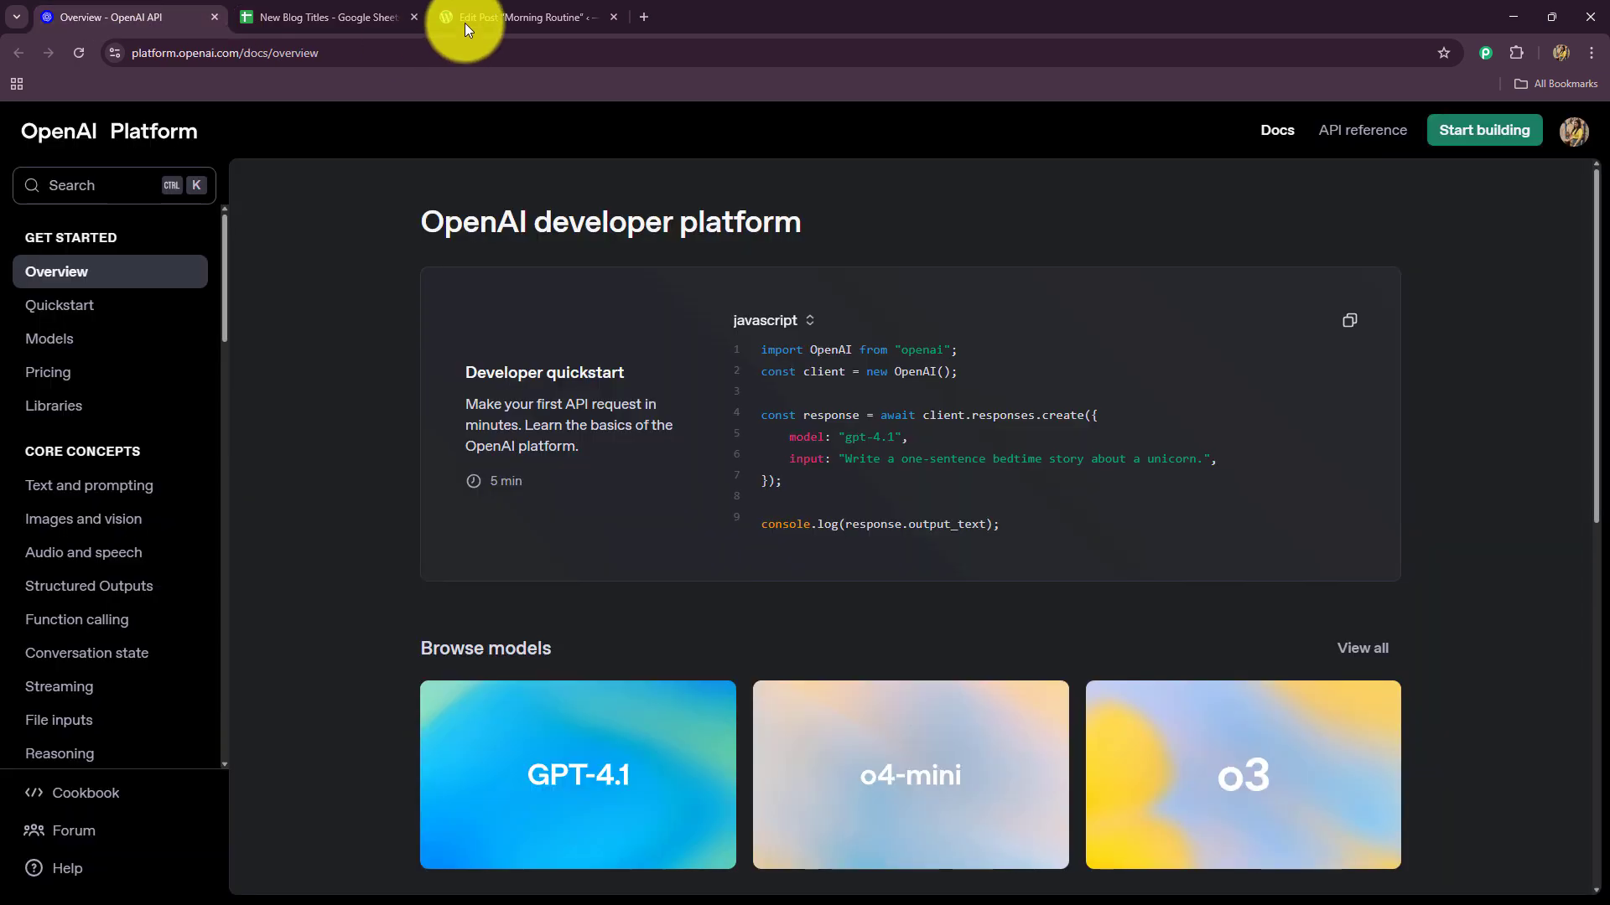
left_click(540, 16)
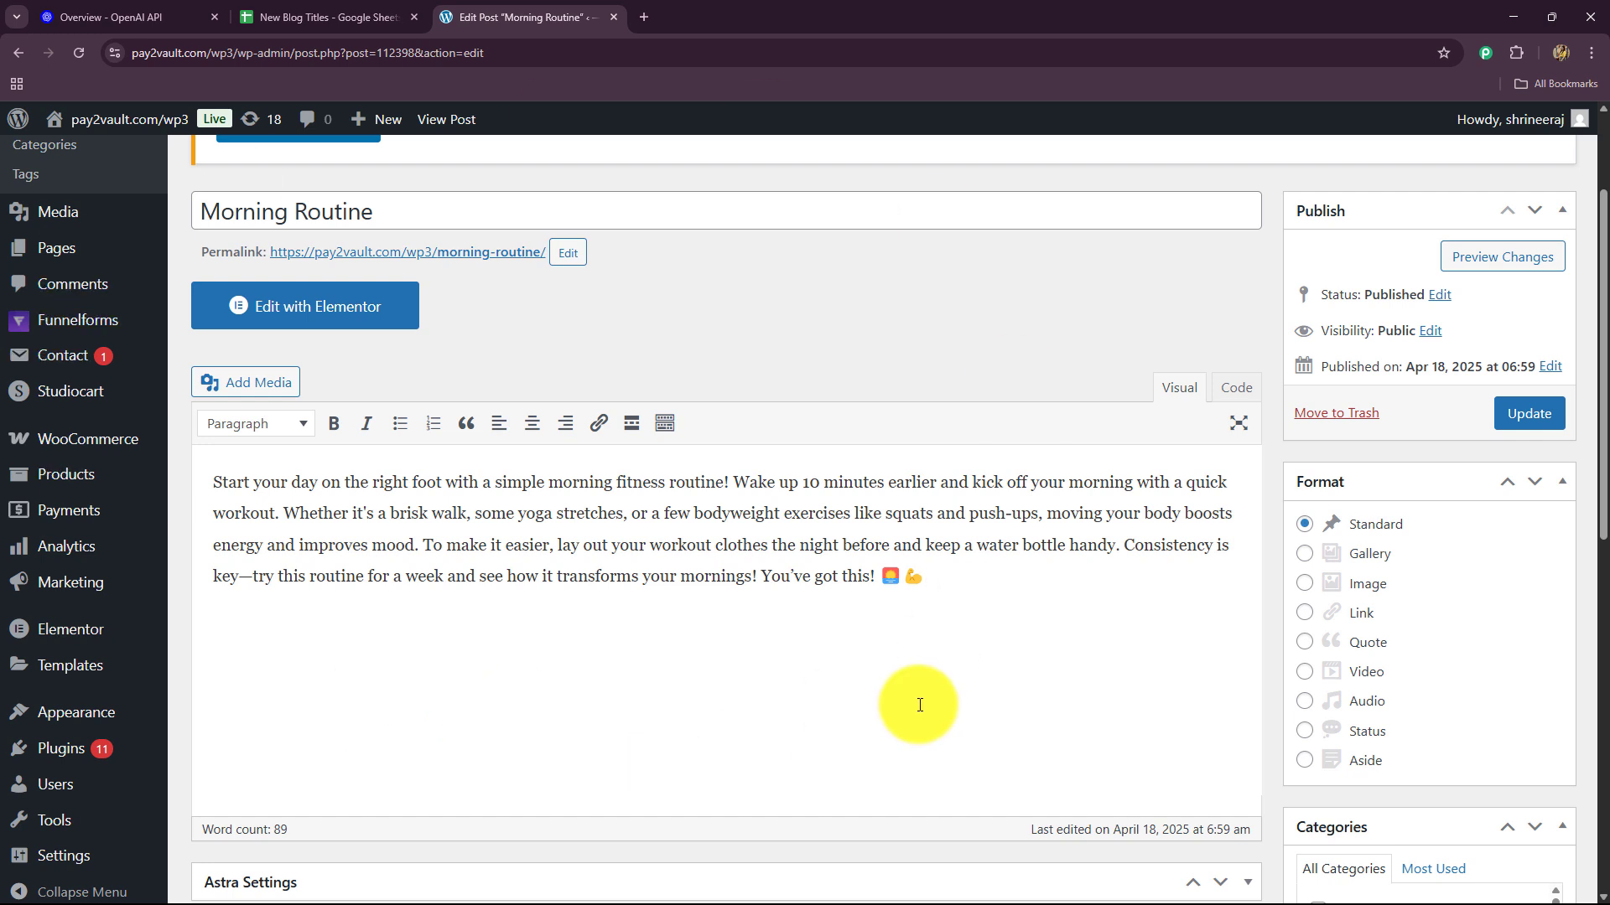
Step: Open the Pabbly Connect website in a new browser tab and dismiss the limited-time offer pop-up
left_click(643, 17)
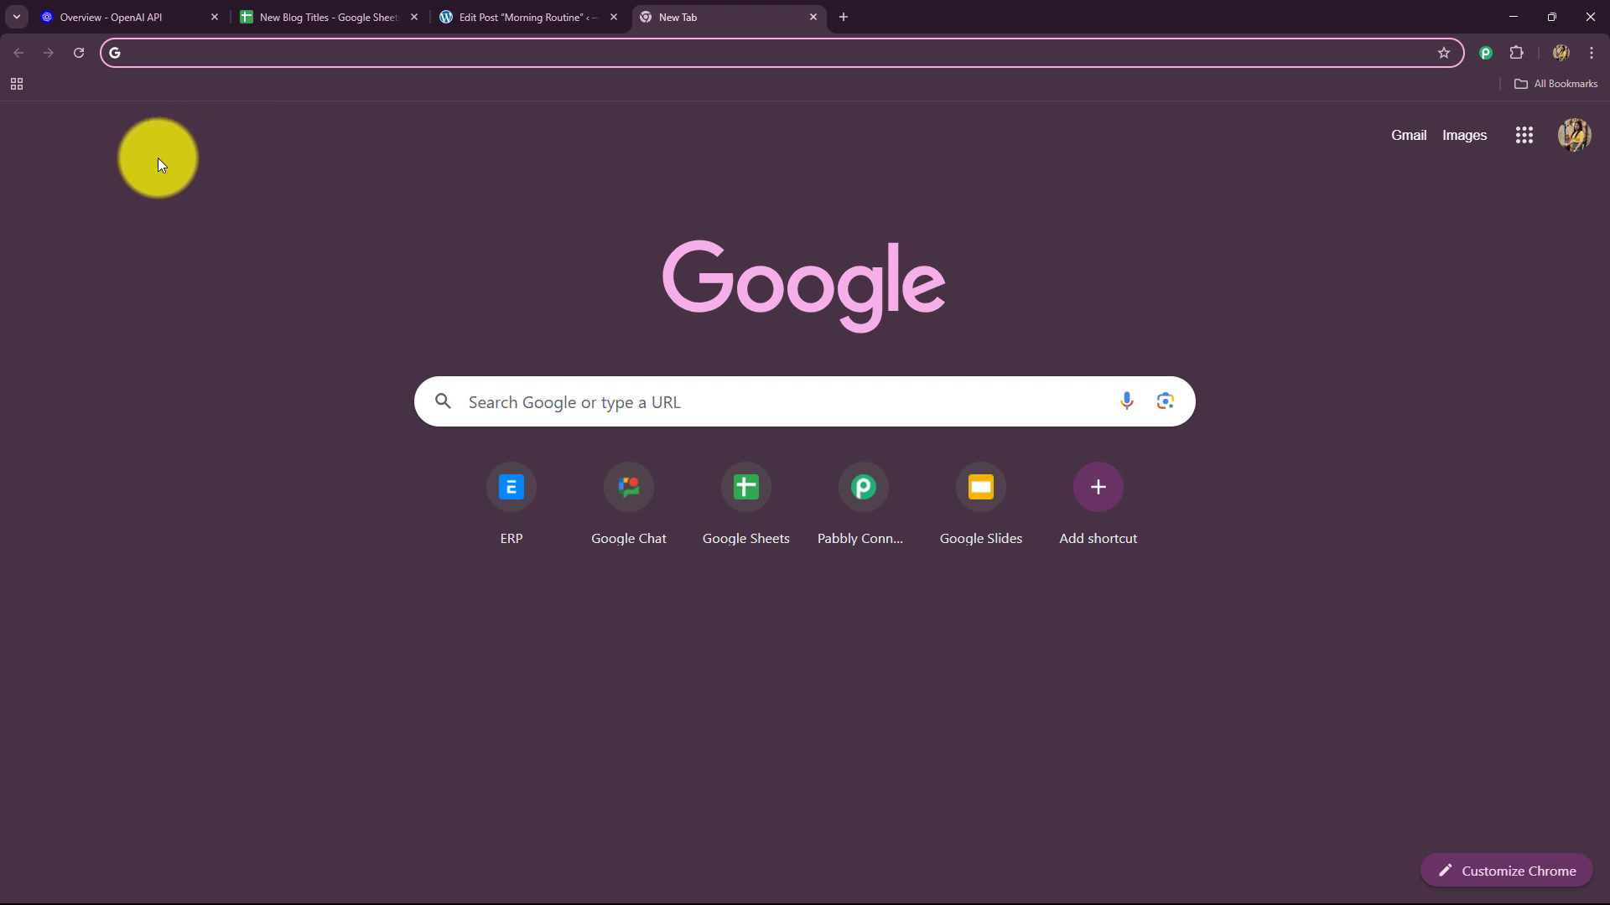
type("pabbly.com/chatflow")
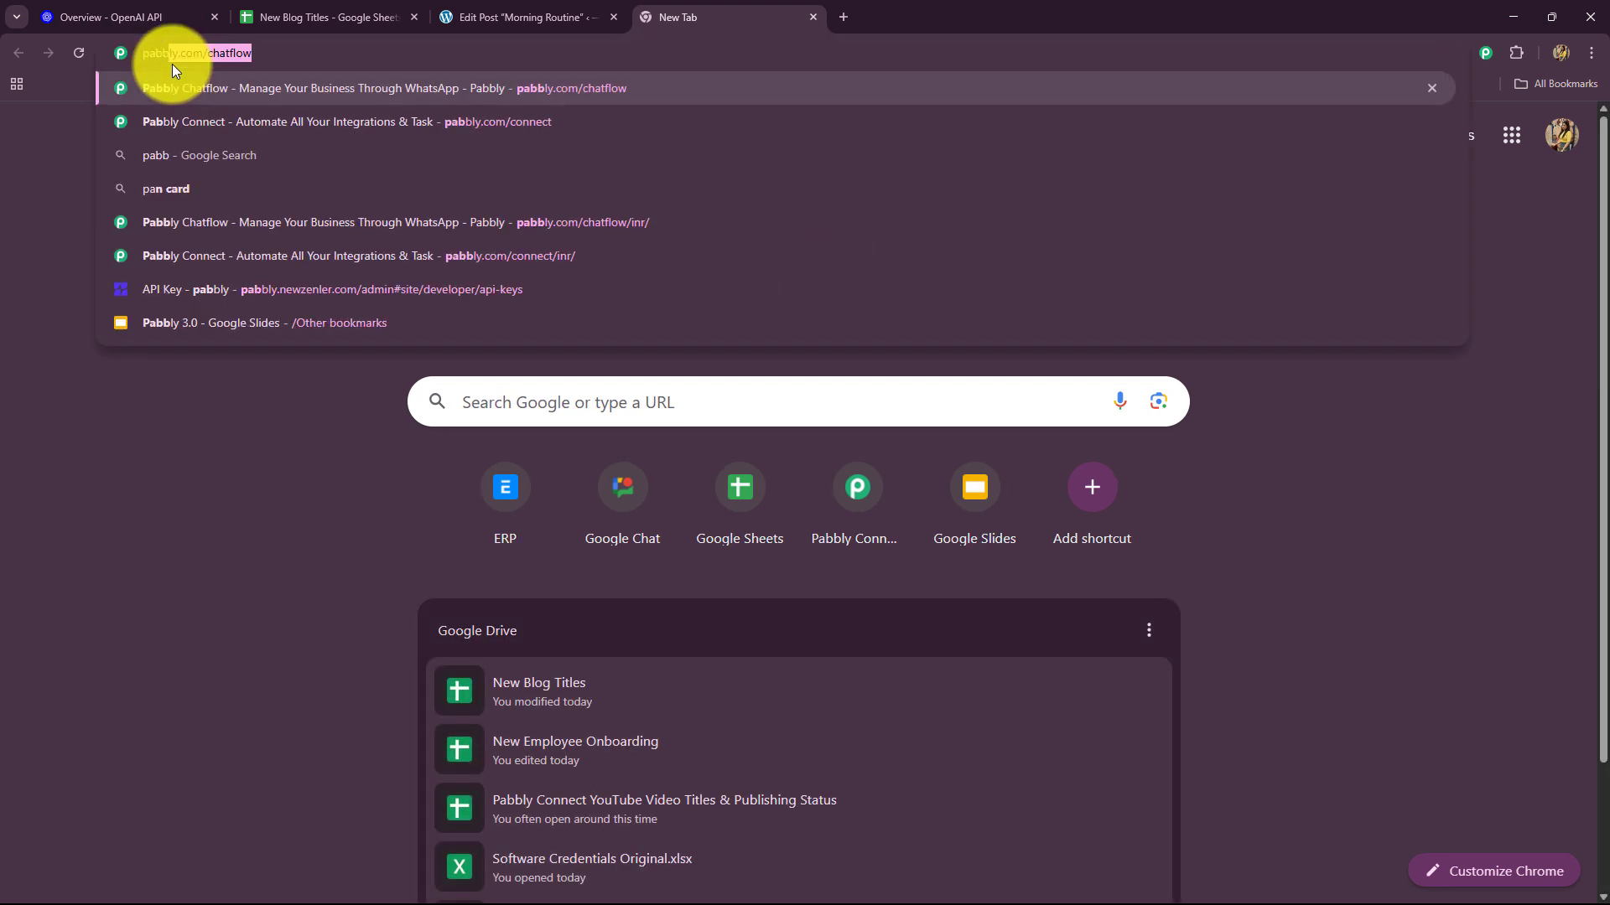
left_click(198, 126)
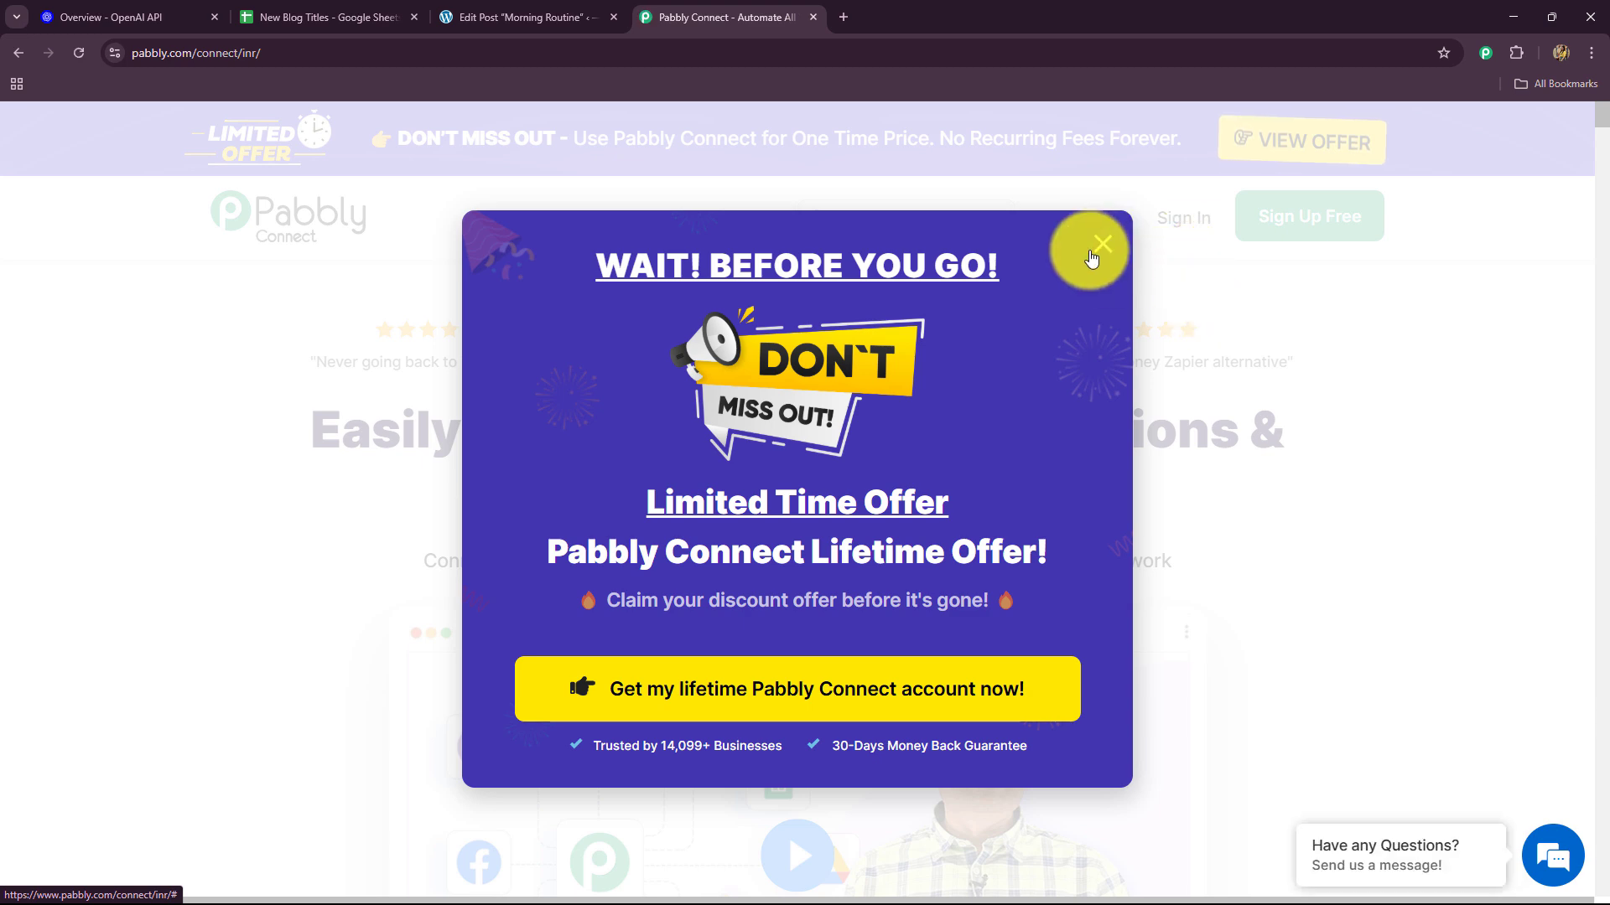
left_click(1092, 256)
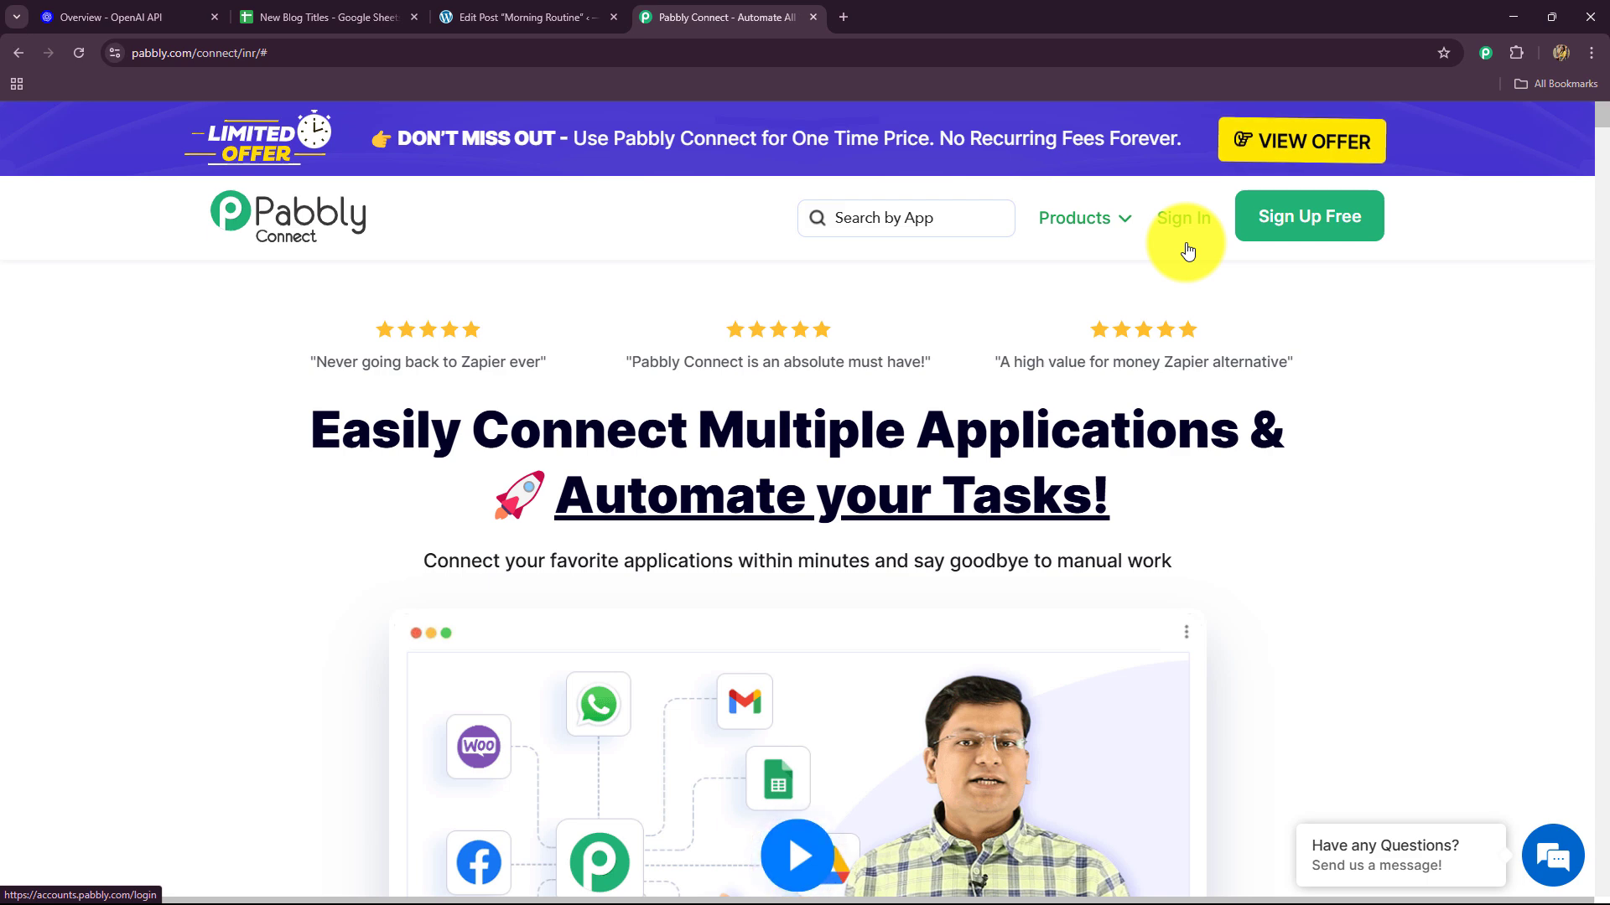
Step: Look over the Pabbly Connect landing page and sign in to the Pabbly account
left_click_drag(237, 399, 1185, 578)
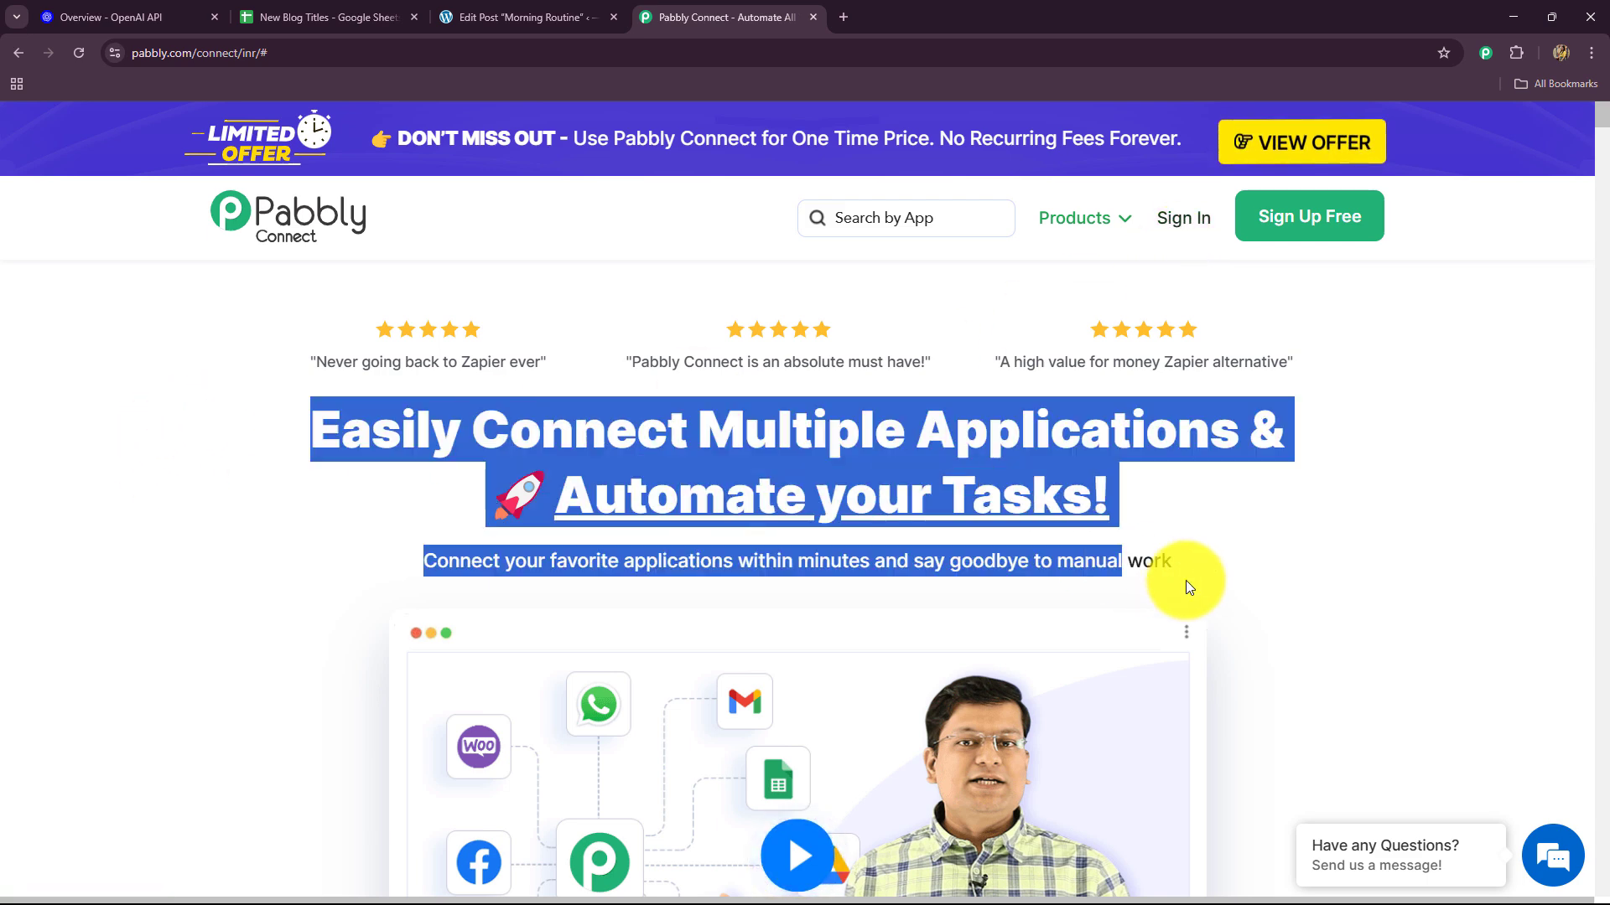
scroll(275, 611, "down", 2)
scroll(275, 611, "down", 10)
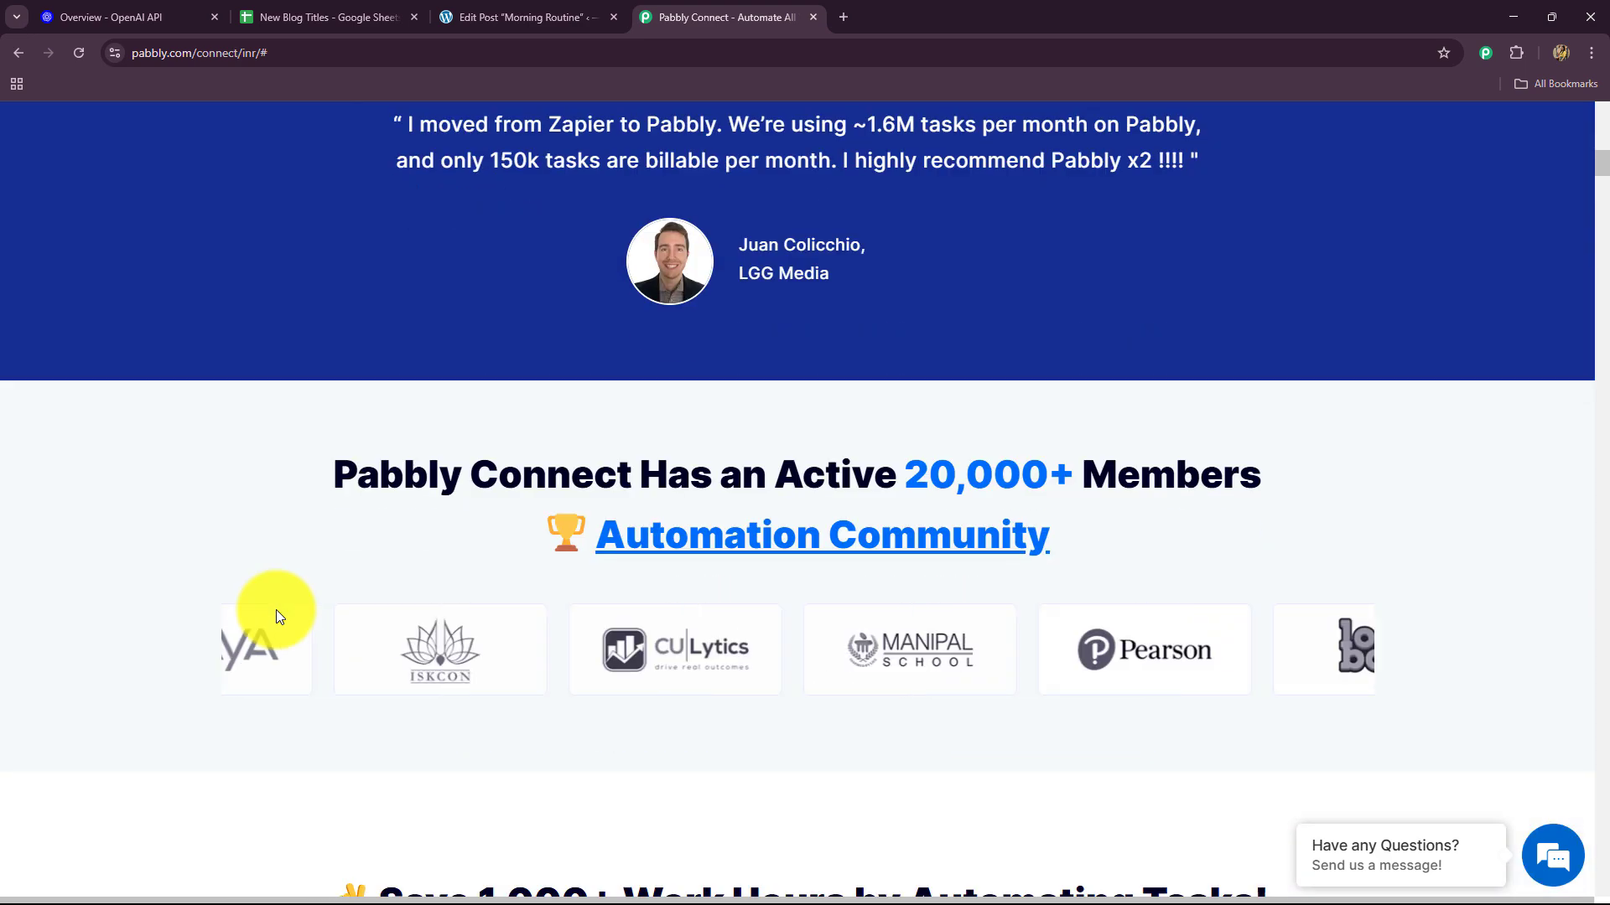
scroll(277, 607, "up", 12)
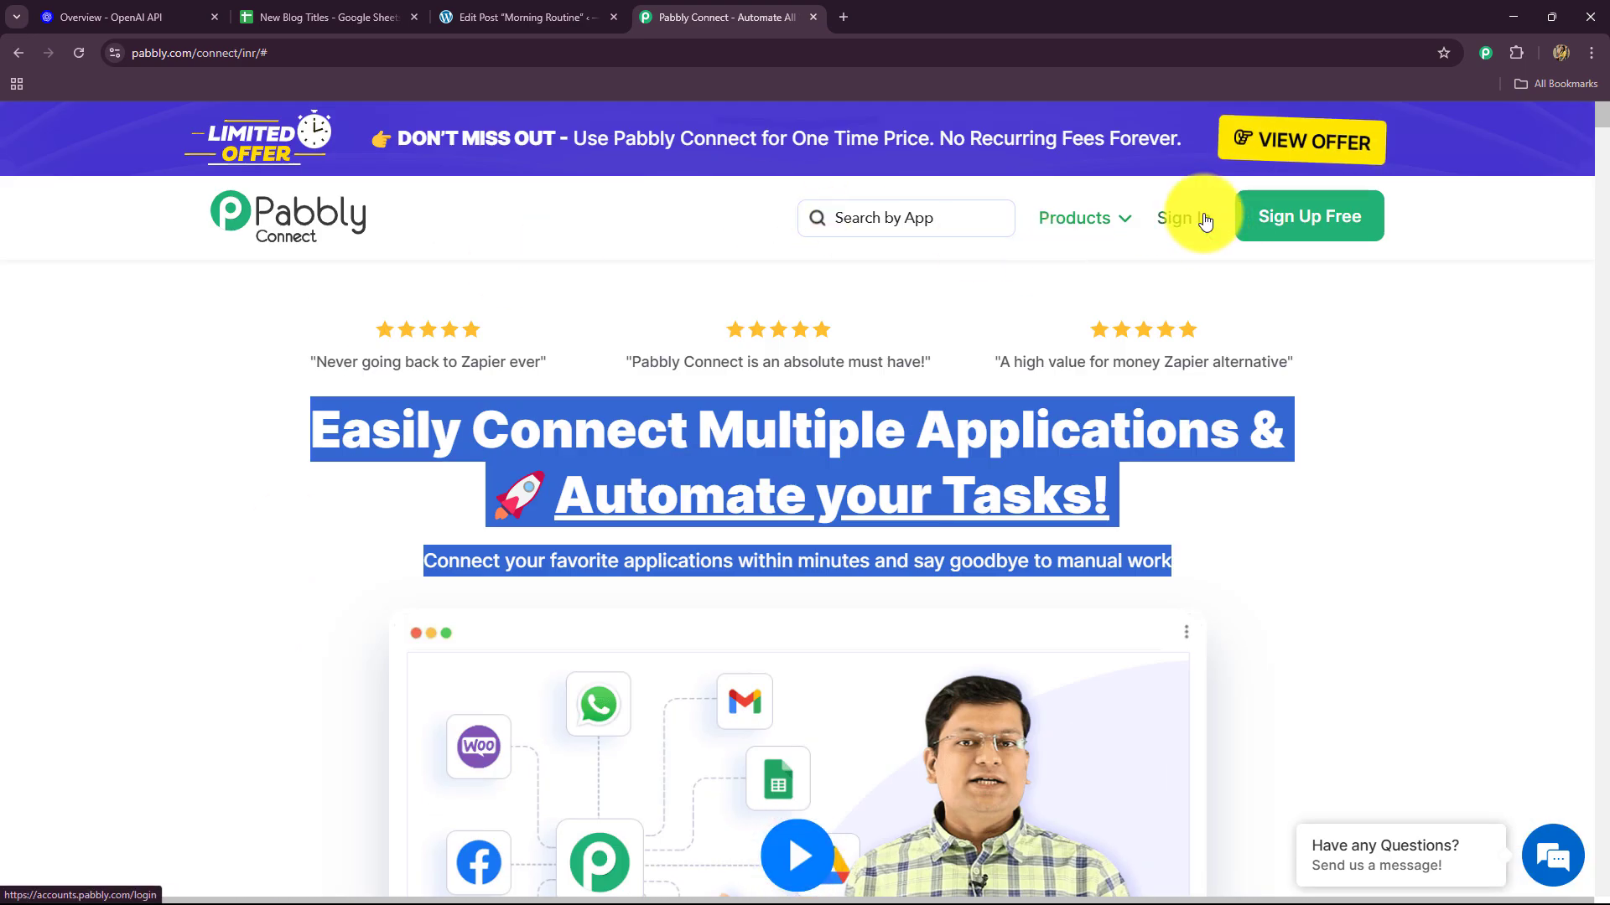
left_click(1186, 221)
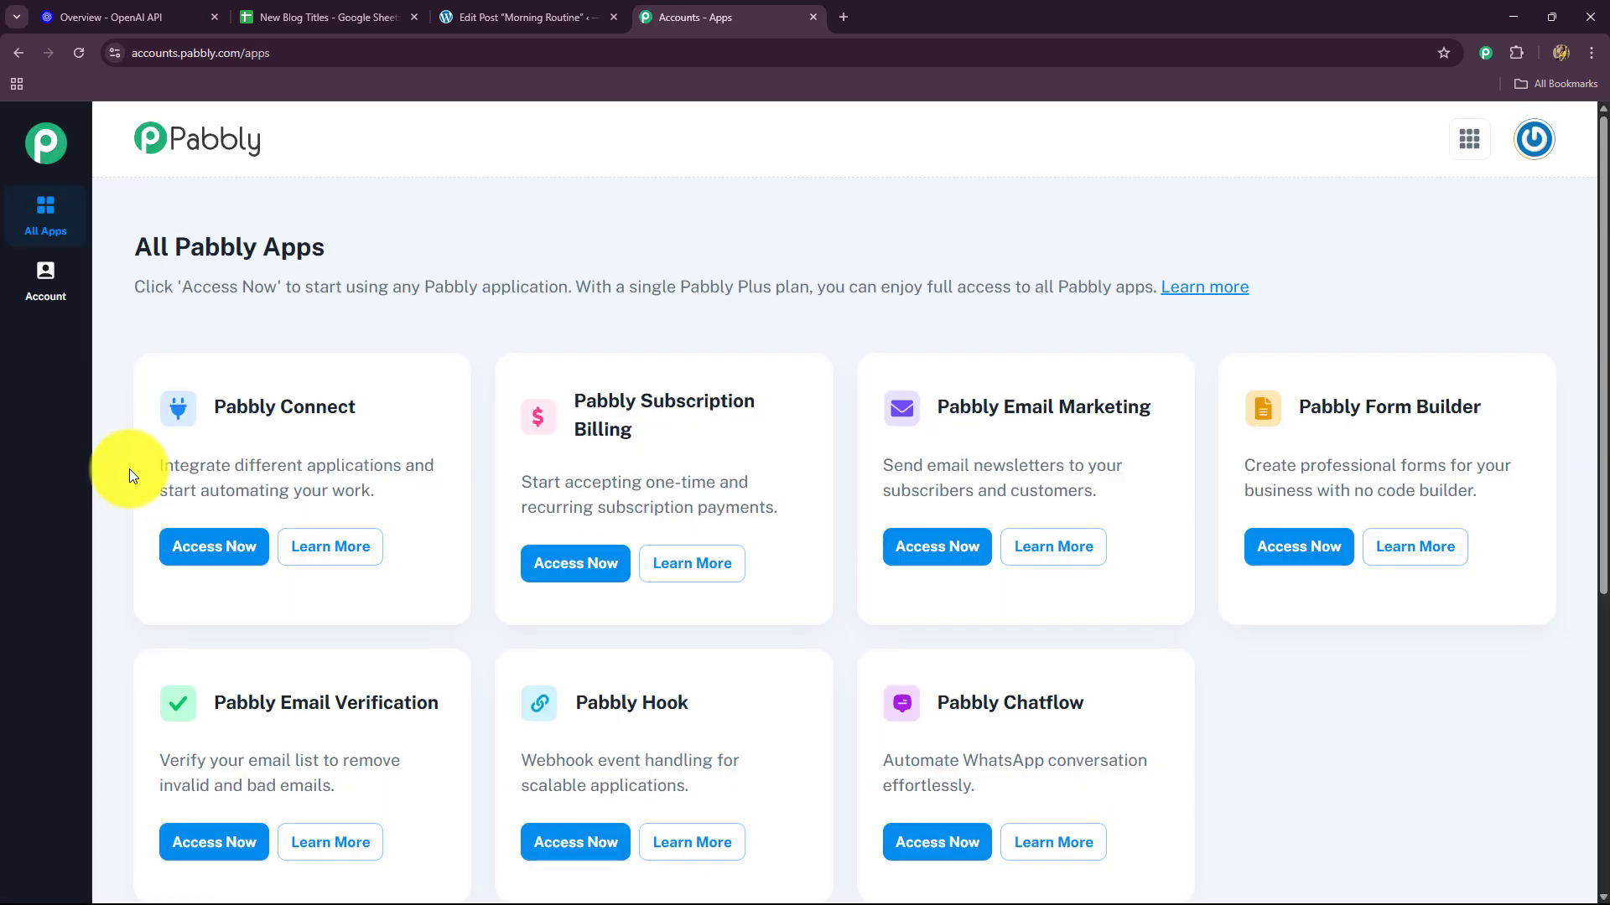
left_click(293, 15)
left_click(453, 14)
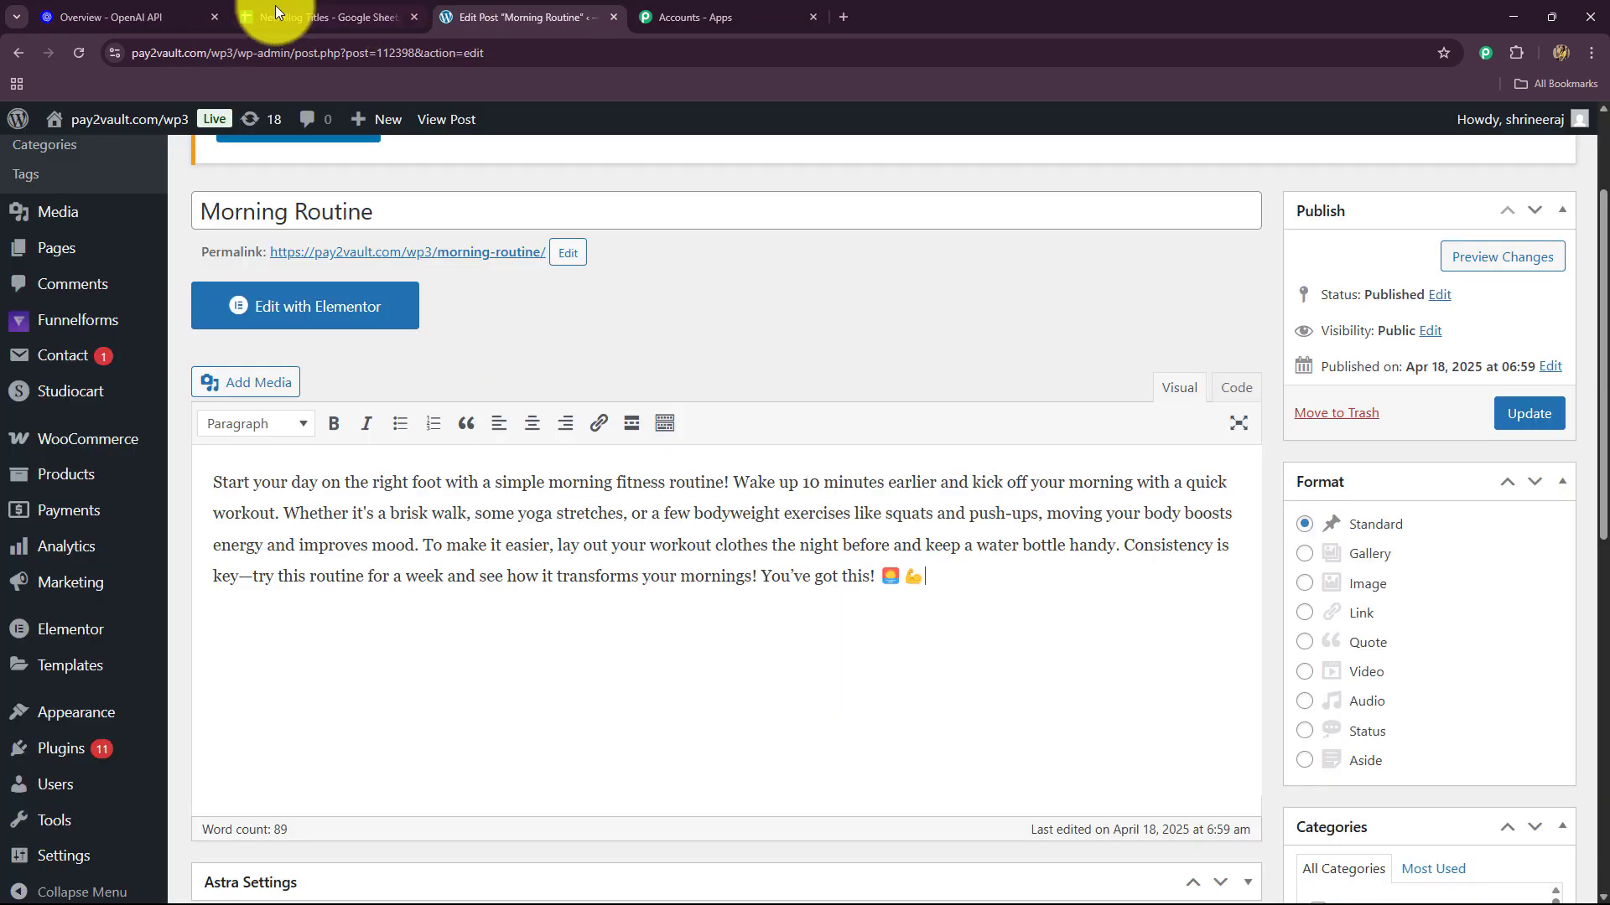
left_click(170, 14)
left_click(672, 15)
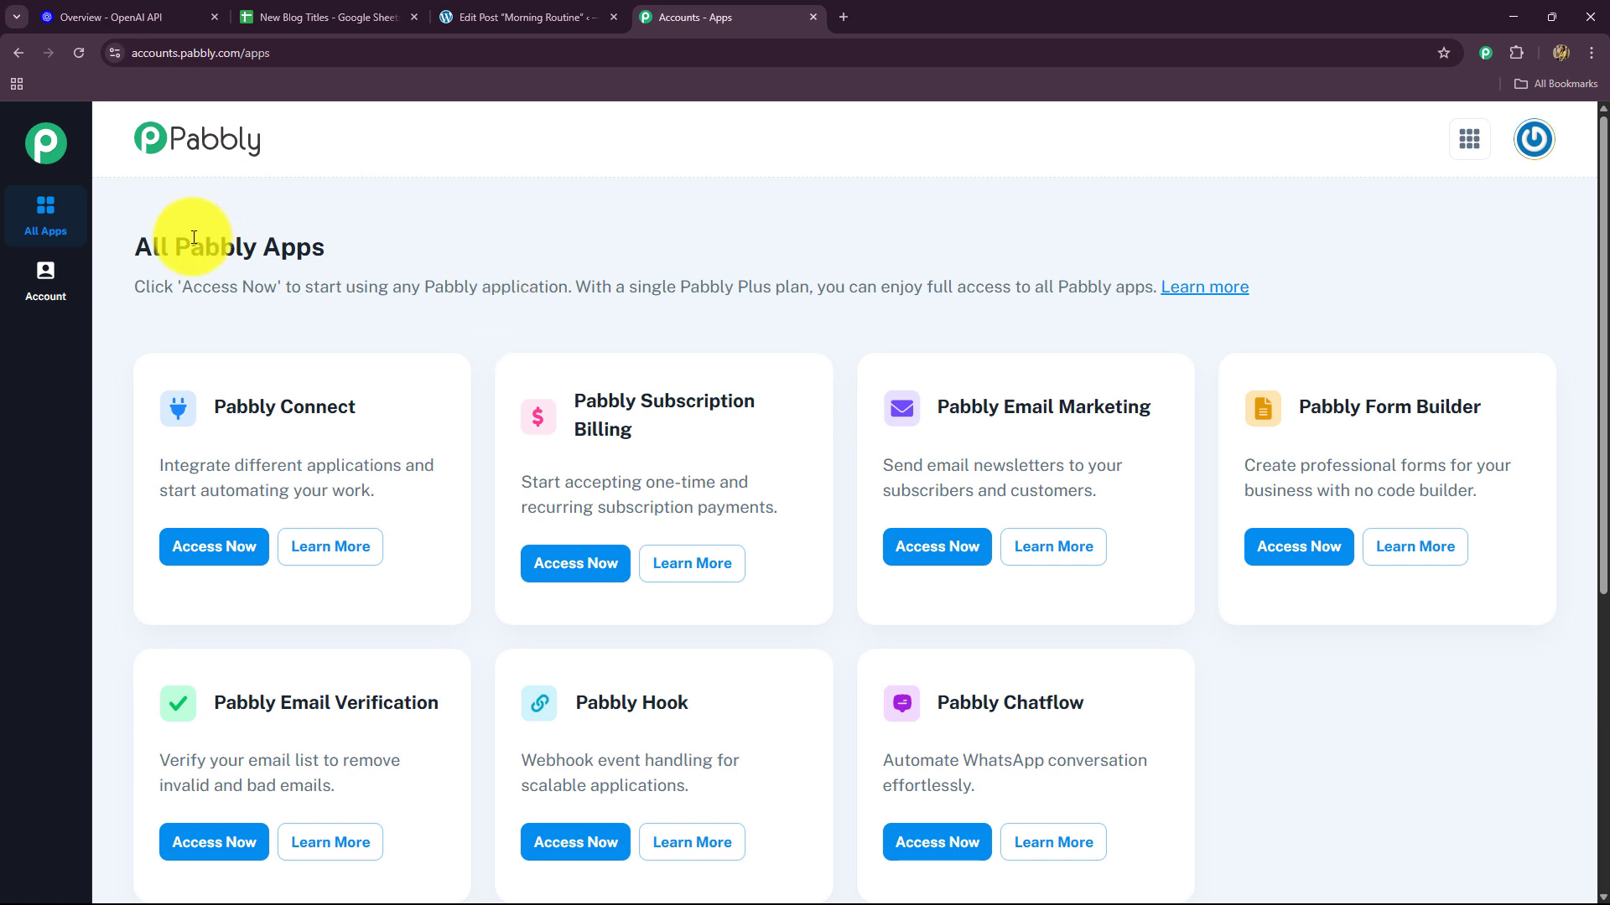
Step: Access Pabbly Connect from the All Pabbly Apps page
left_click_drag(137, 251, 323, 254)
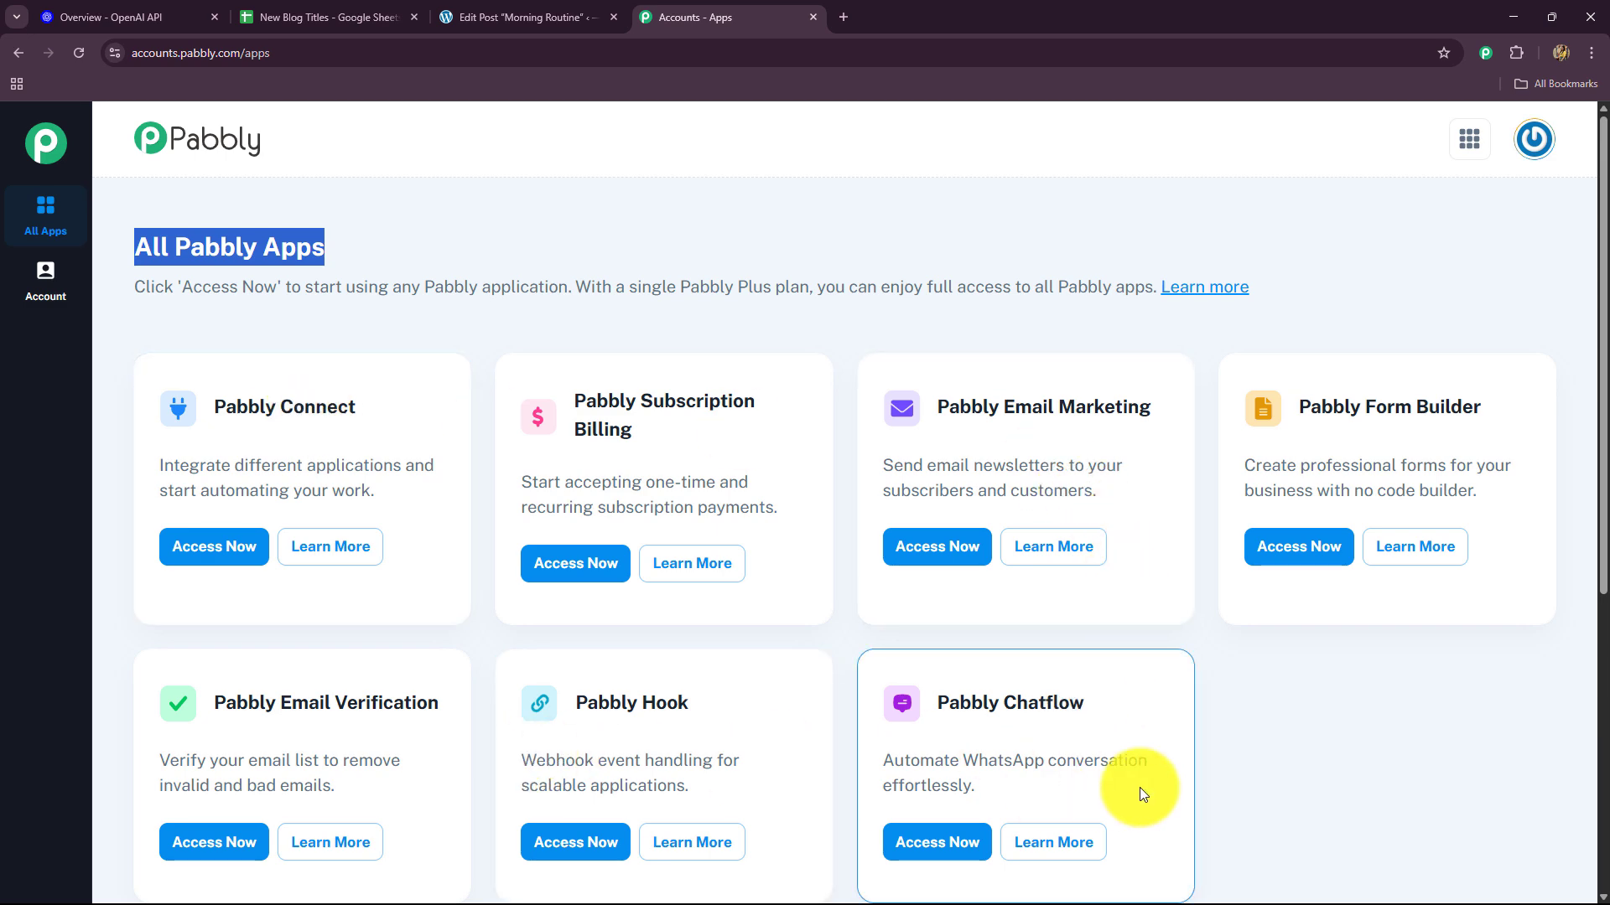
scroll(1330, 725, "down", 2)
scroll(1330, 722, "up", 2)
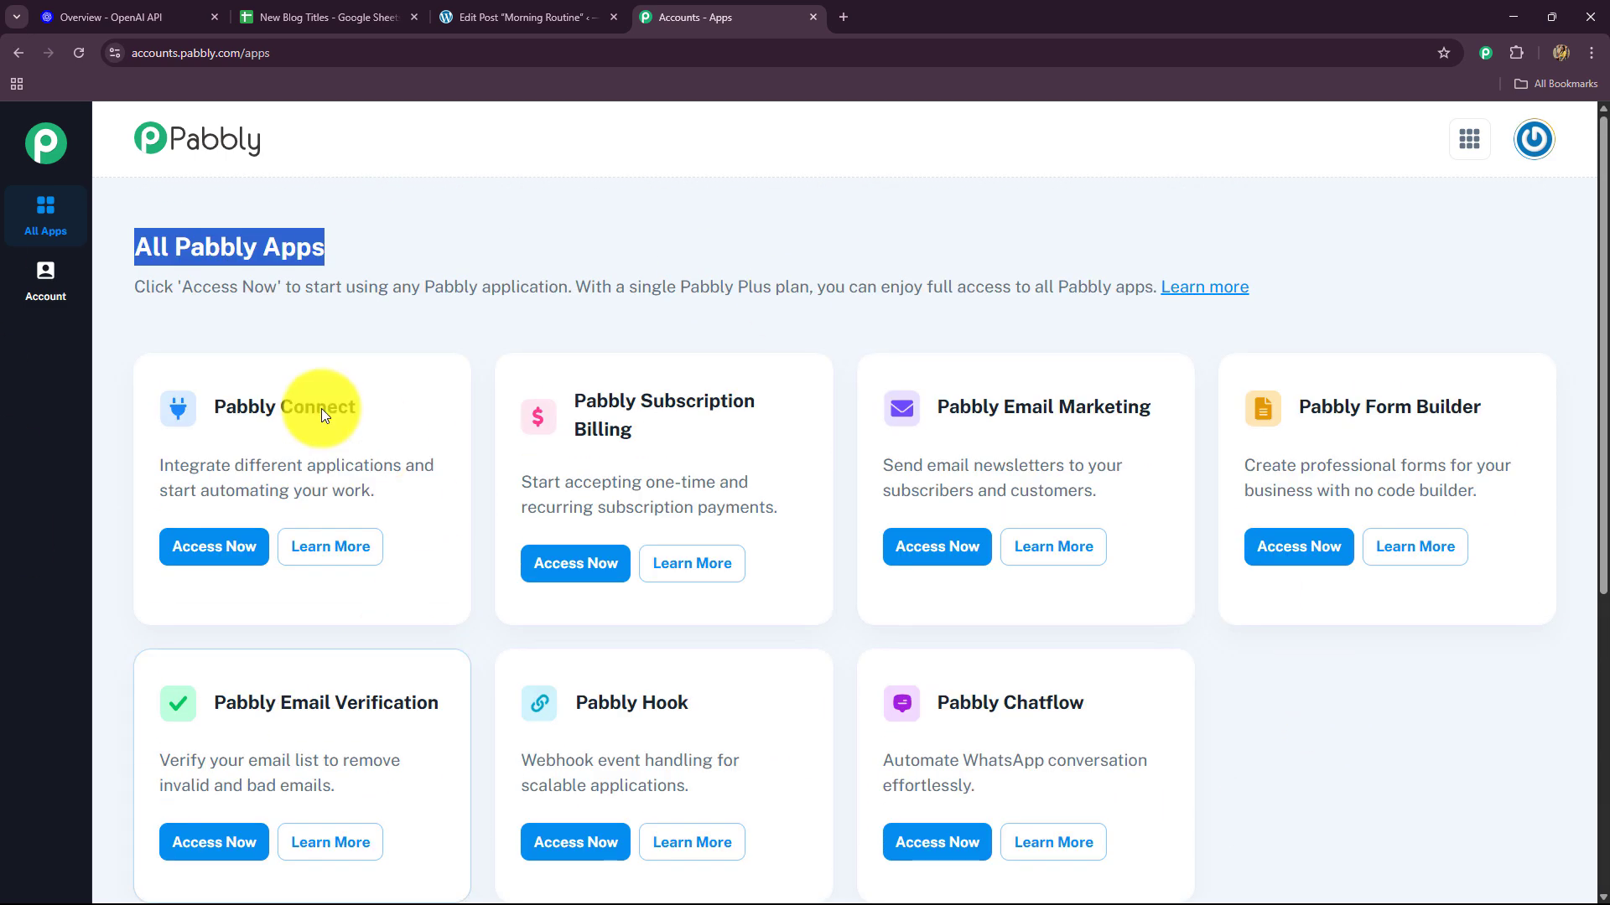
left_click_drag(213, 410, 378, 410)
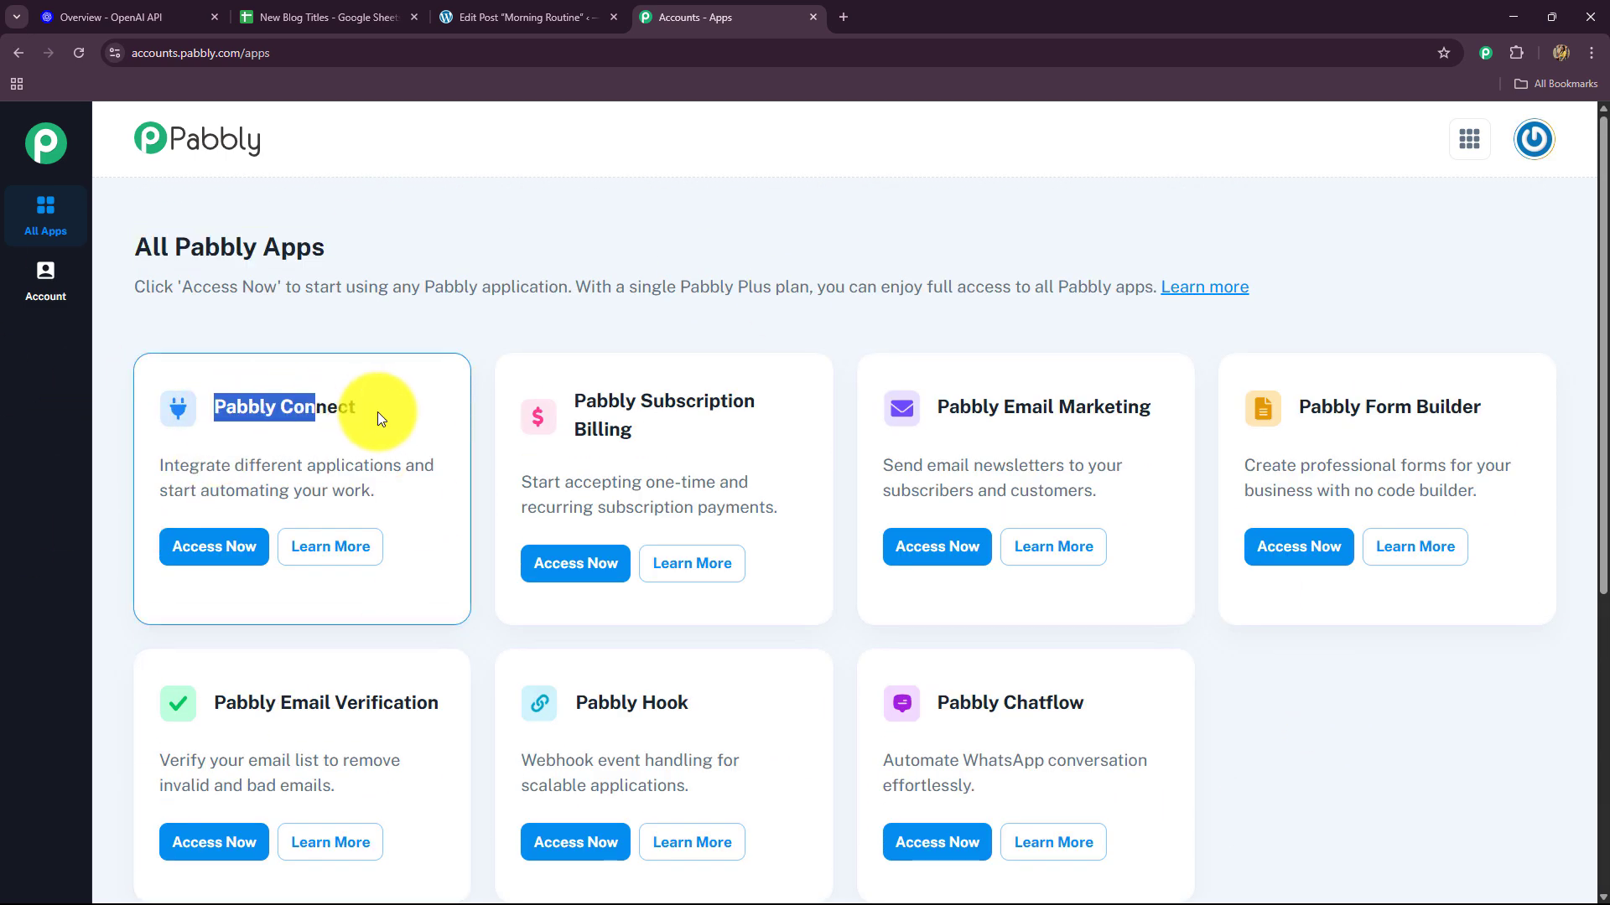
left_click(207, 562)
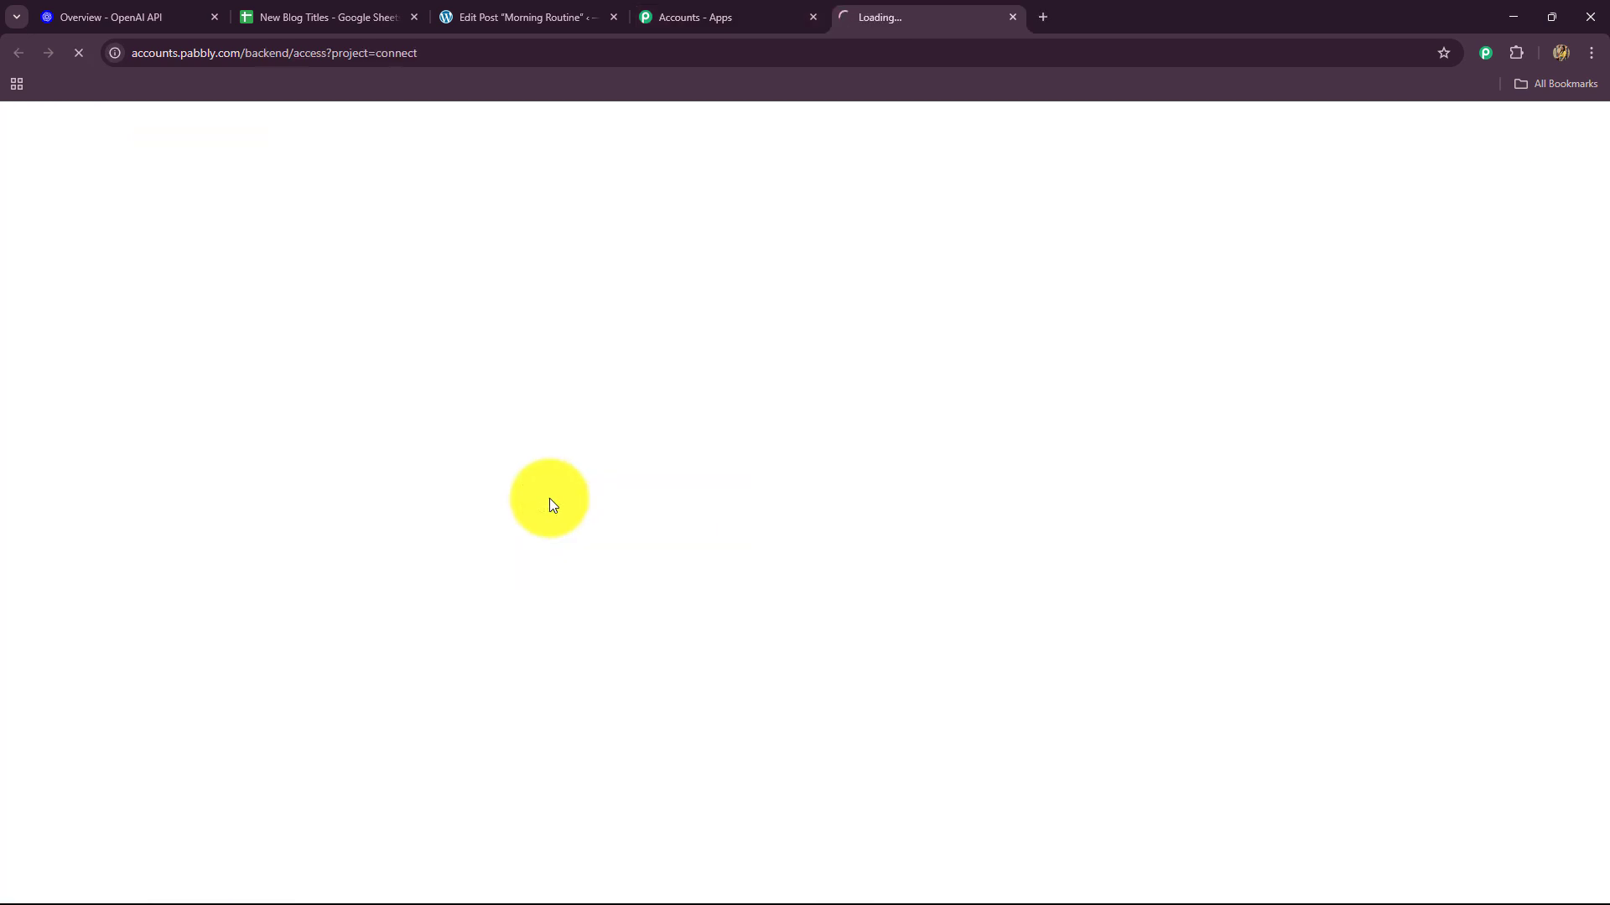
scroll(933, 590, "down", 2)
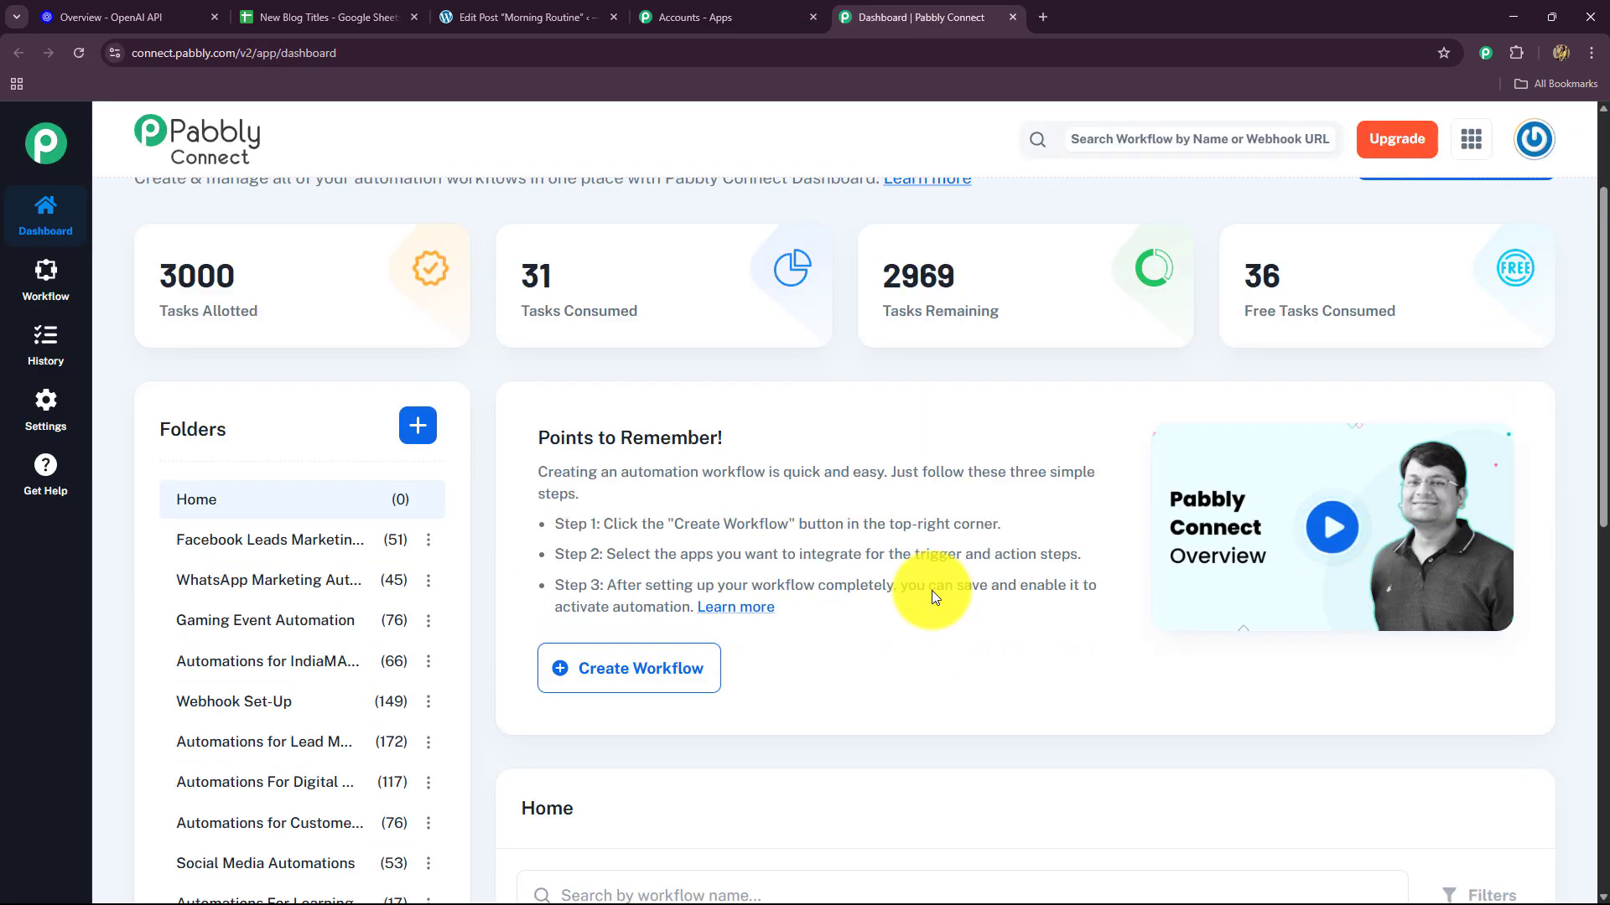
scroll(928, 625, "down", 4)
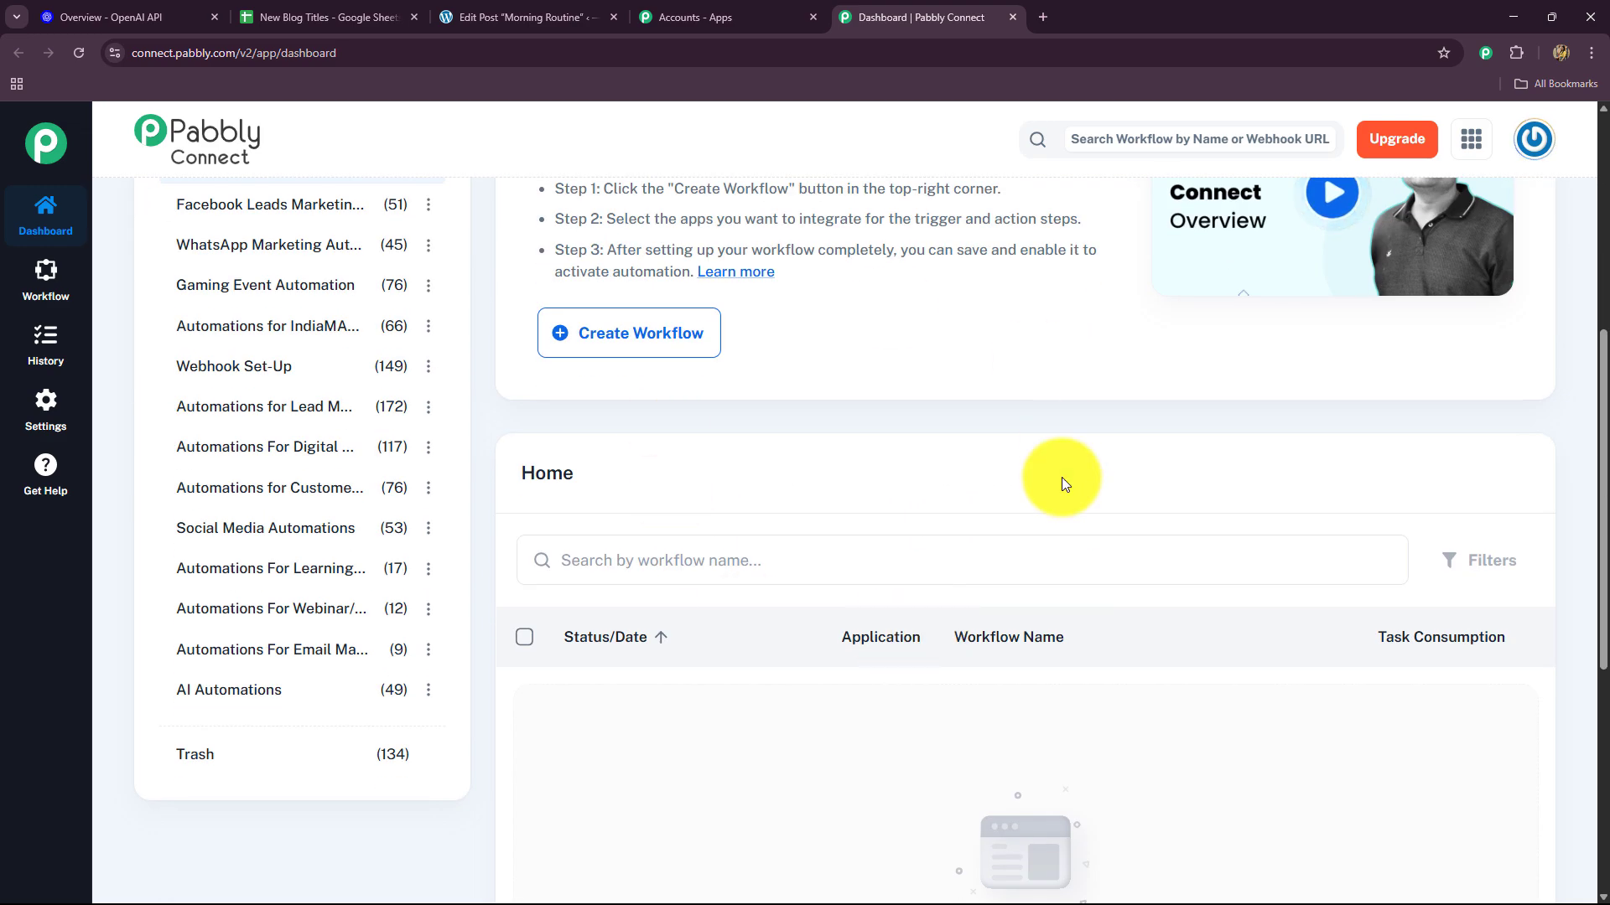
scroll(1109, 676, "down", 5)
scroll(1107, 676, "up", 8)
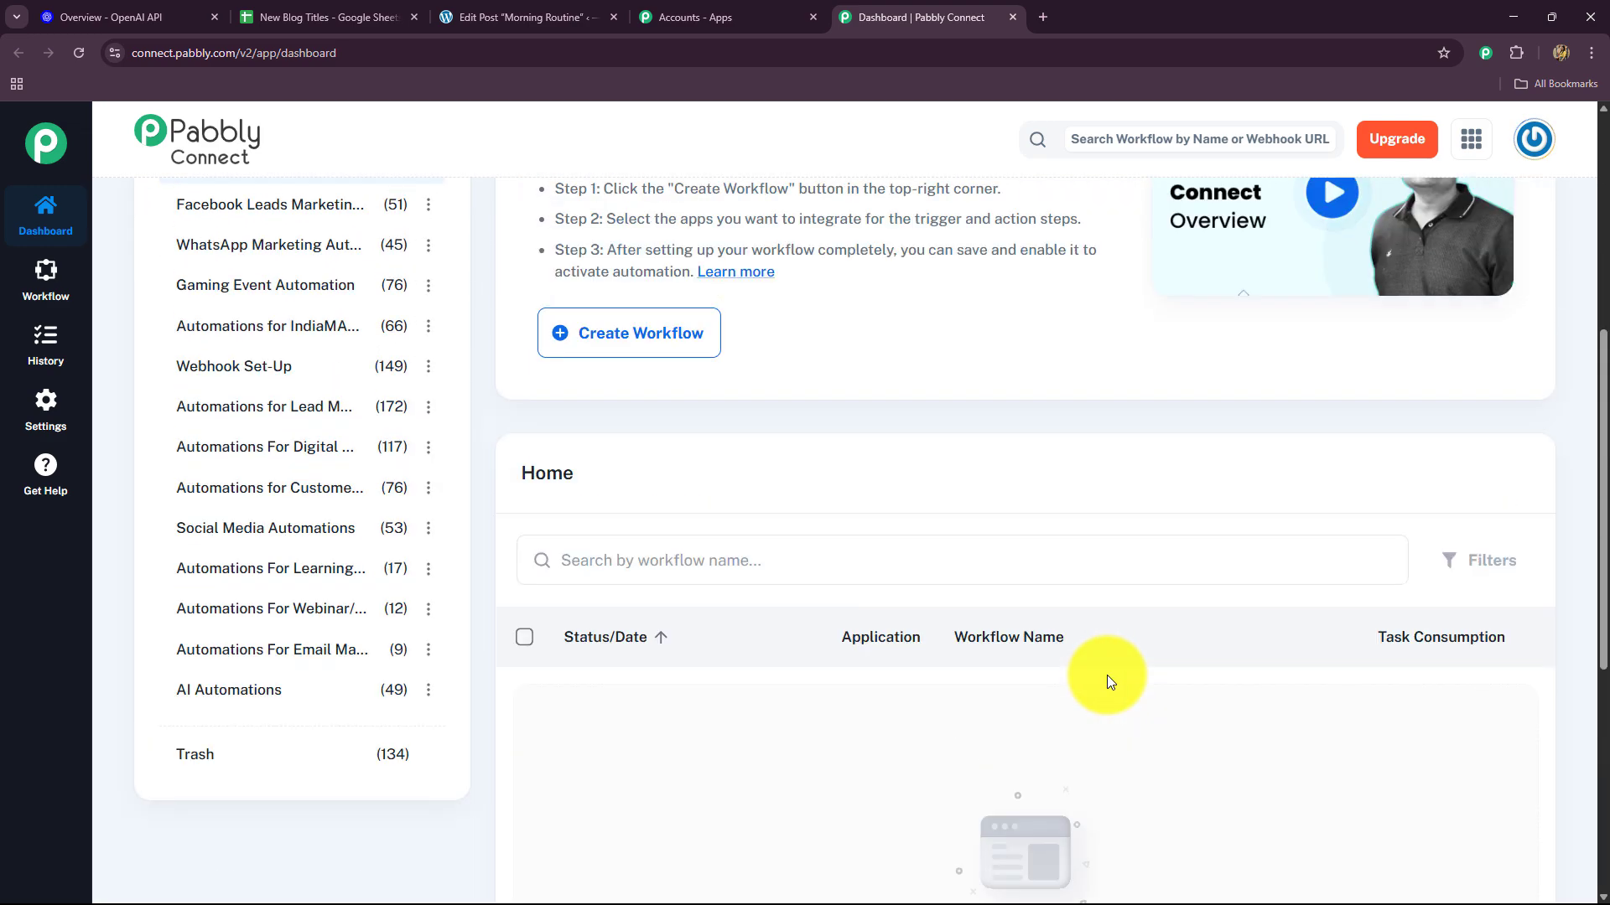
Step: Start a new workflow and name it "Auto-Generate WordPress Fitness Tips Using AI Agent"
scroll(1103, 671, "up", 2)
scroll(247, 436, "down", 4)
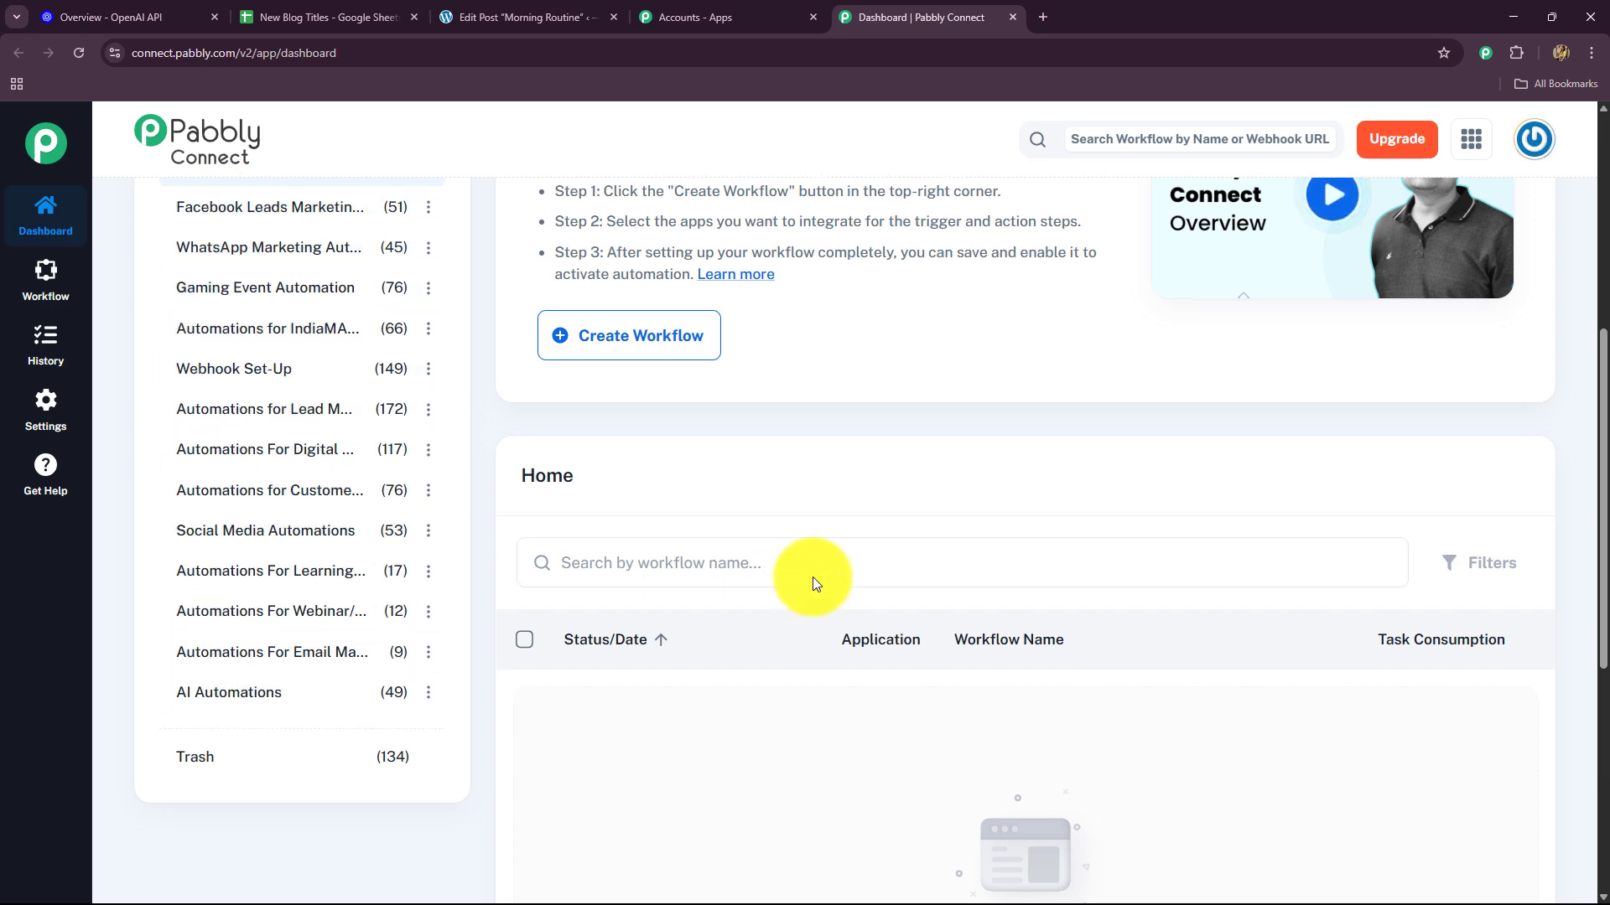
scroll(813, 575, "up", 6)
left_click(1425, 321)
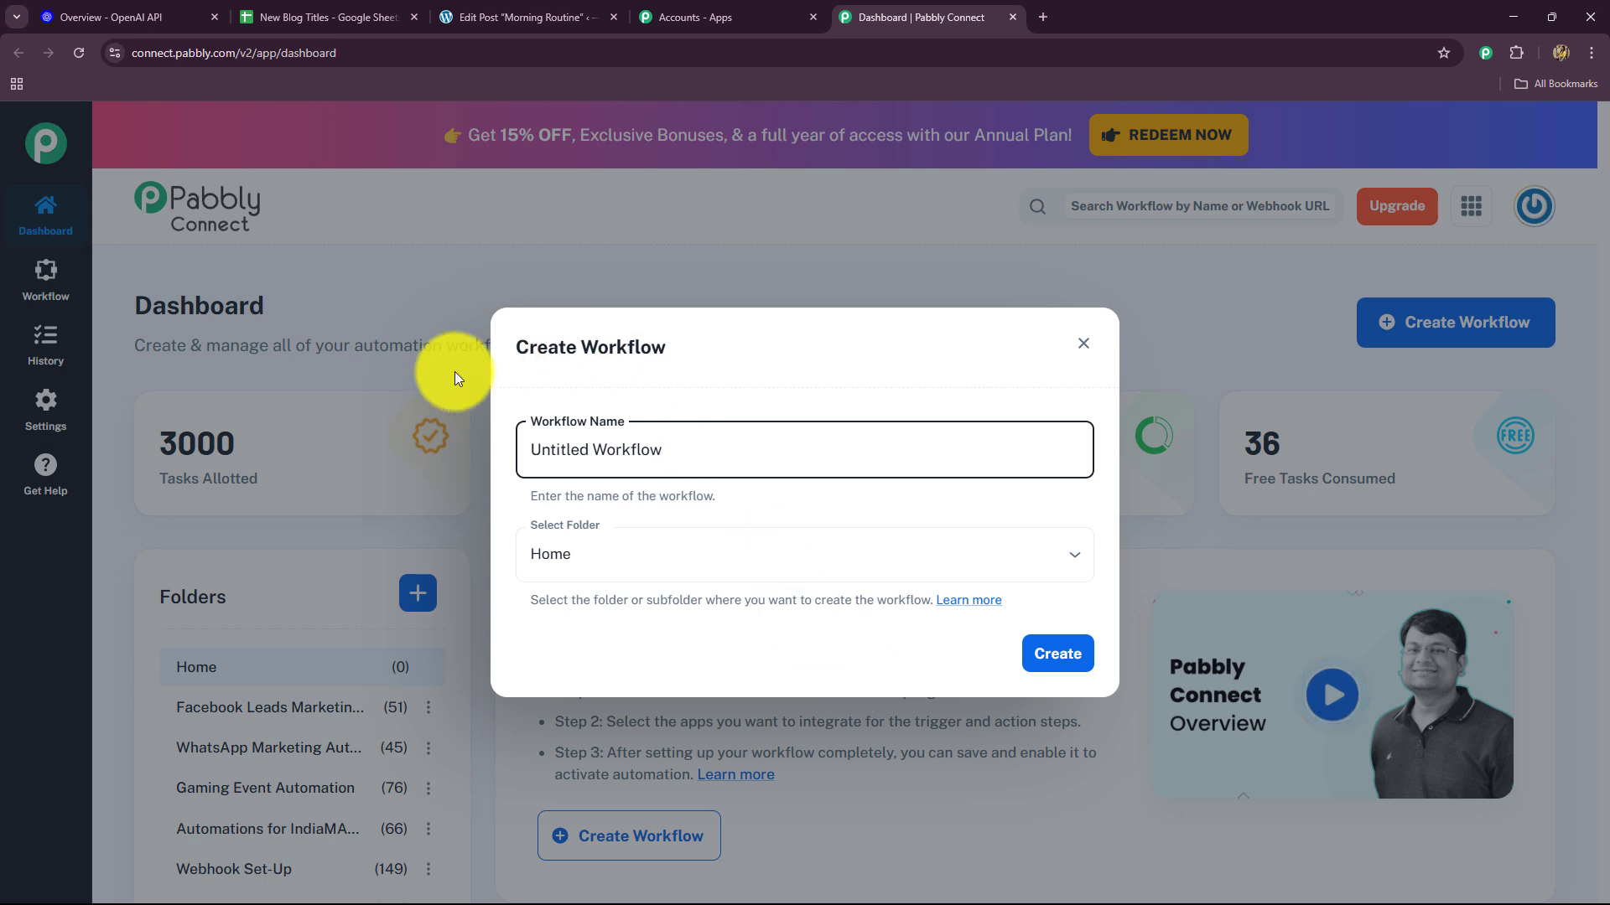
key("ctrl+a")
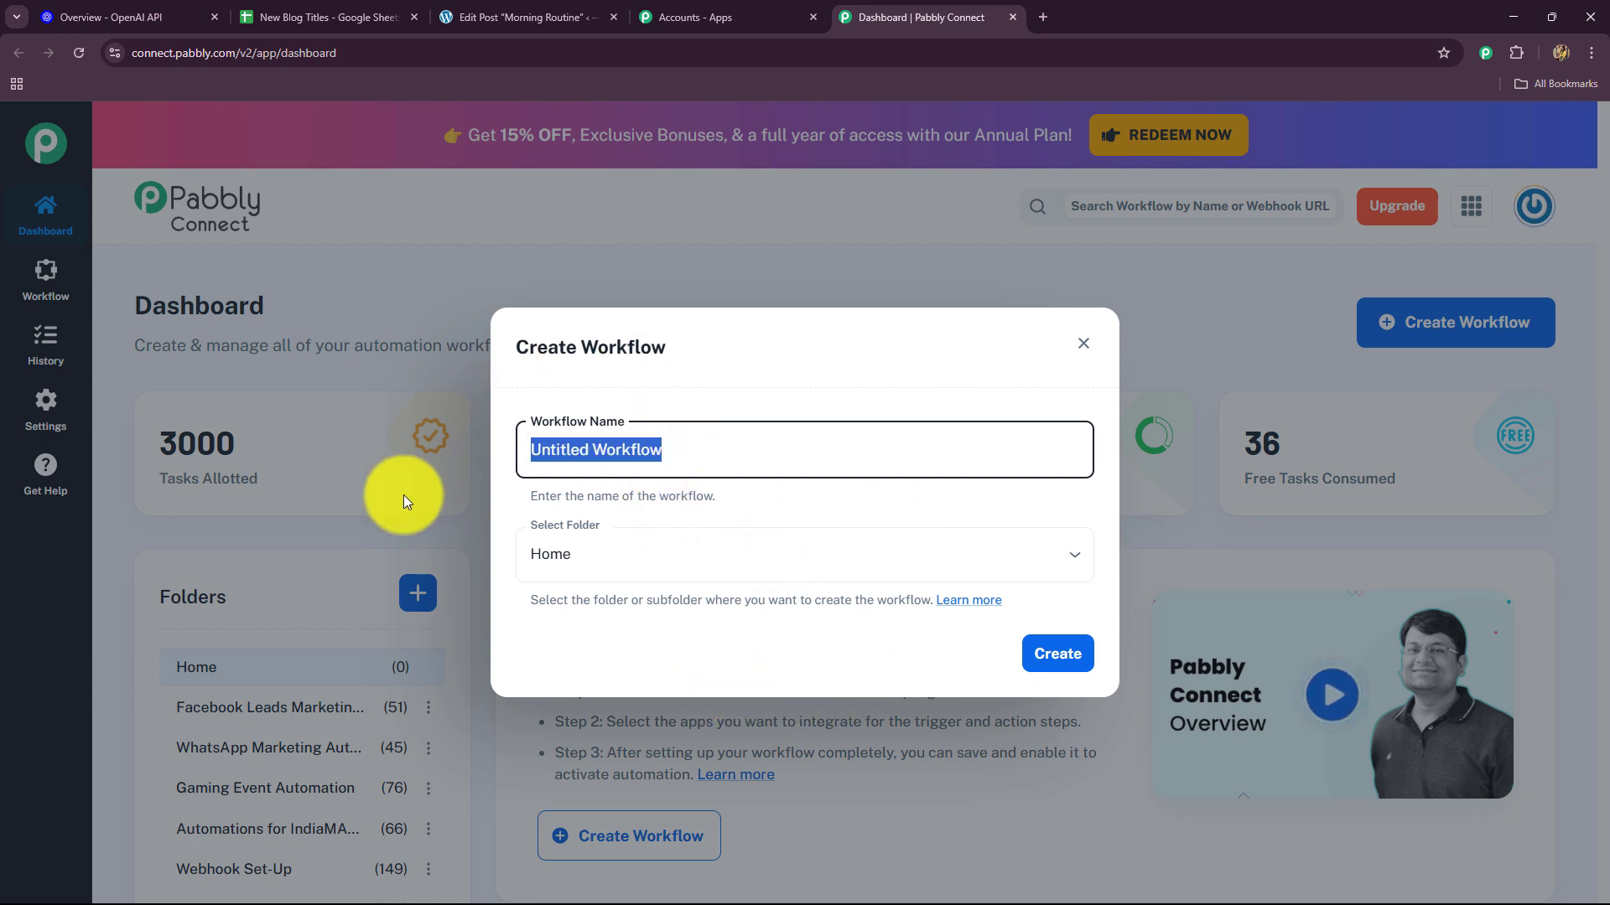
key("BackSpace")
type("Auto-Generate WordPress Fitness Tips Using AI Agent")
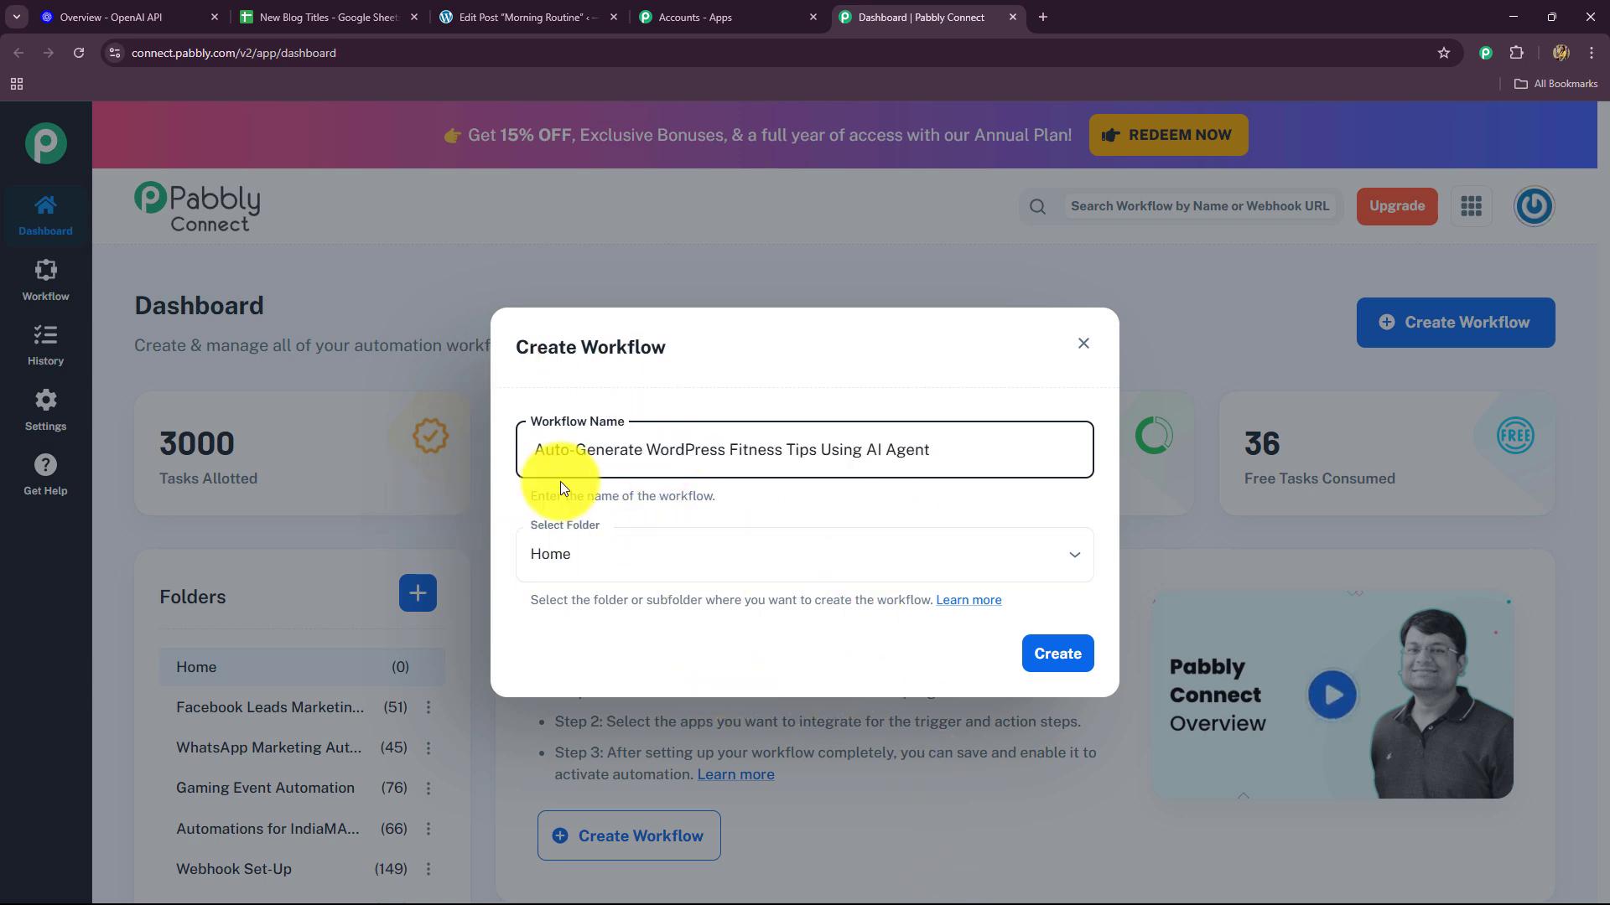
left_click_drag(545, 446, 964, 438)
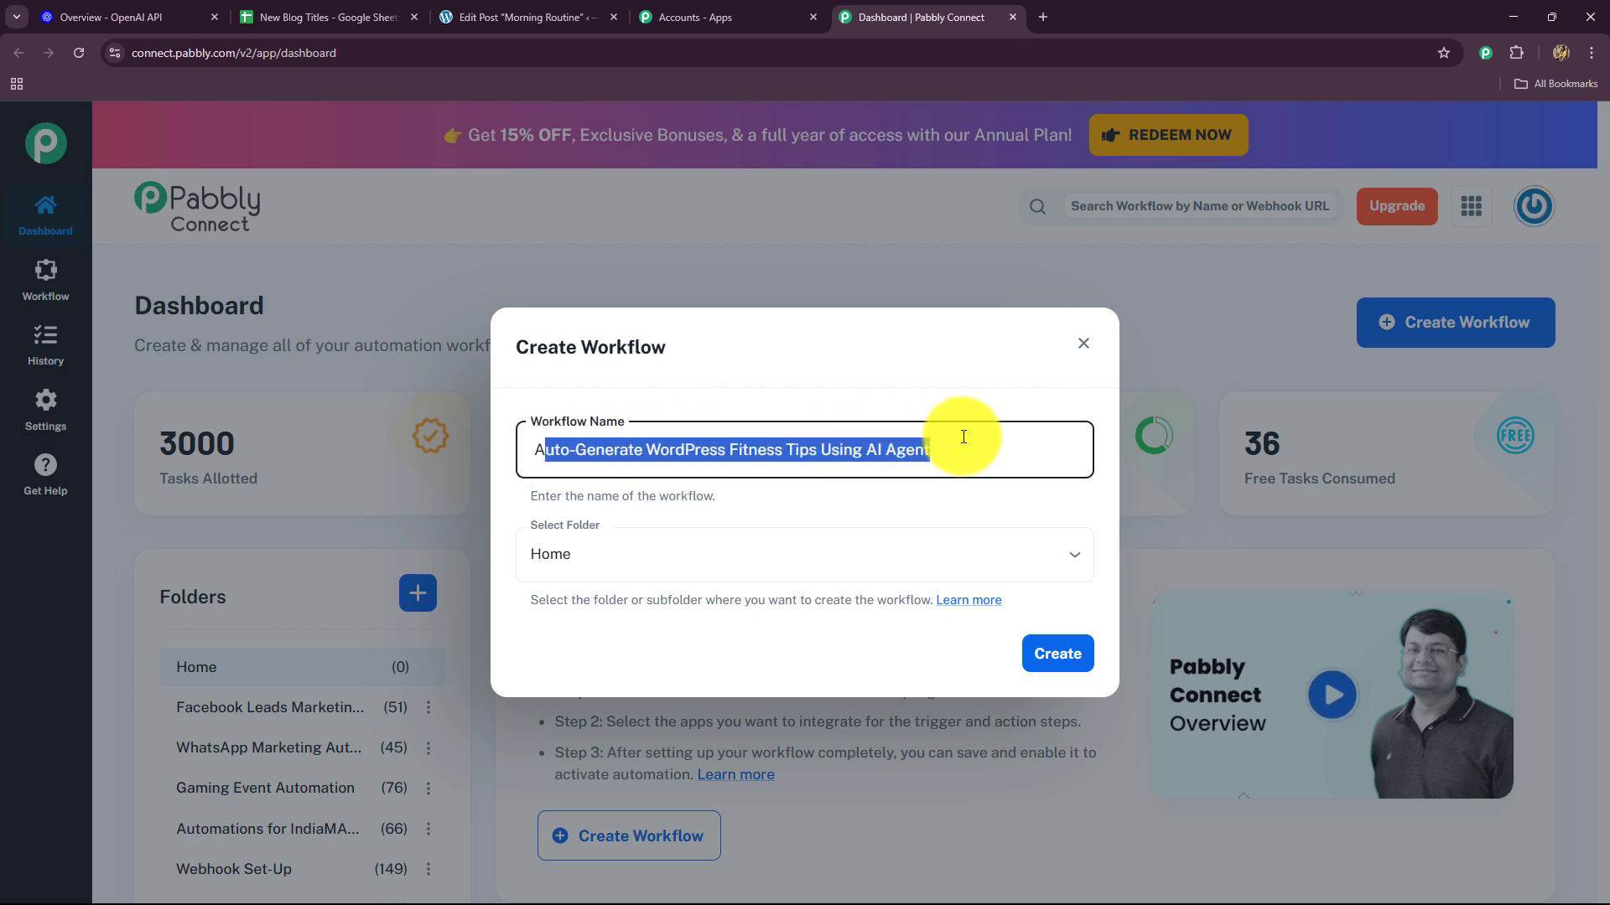
left_click(879, 473)
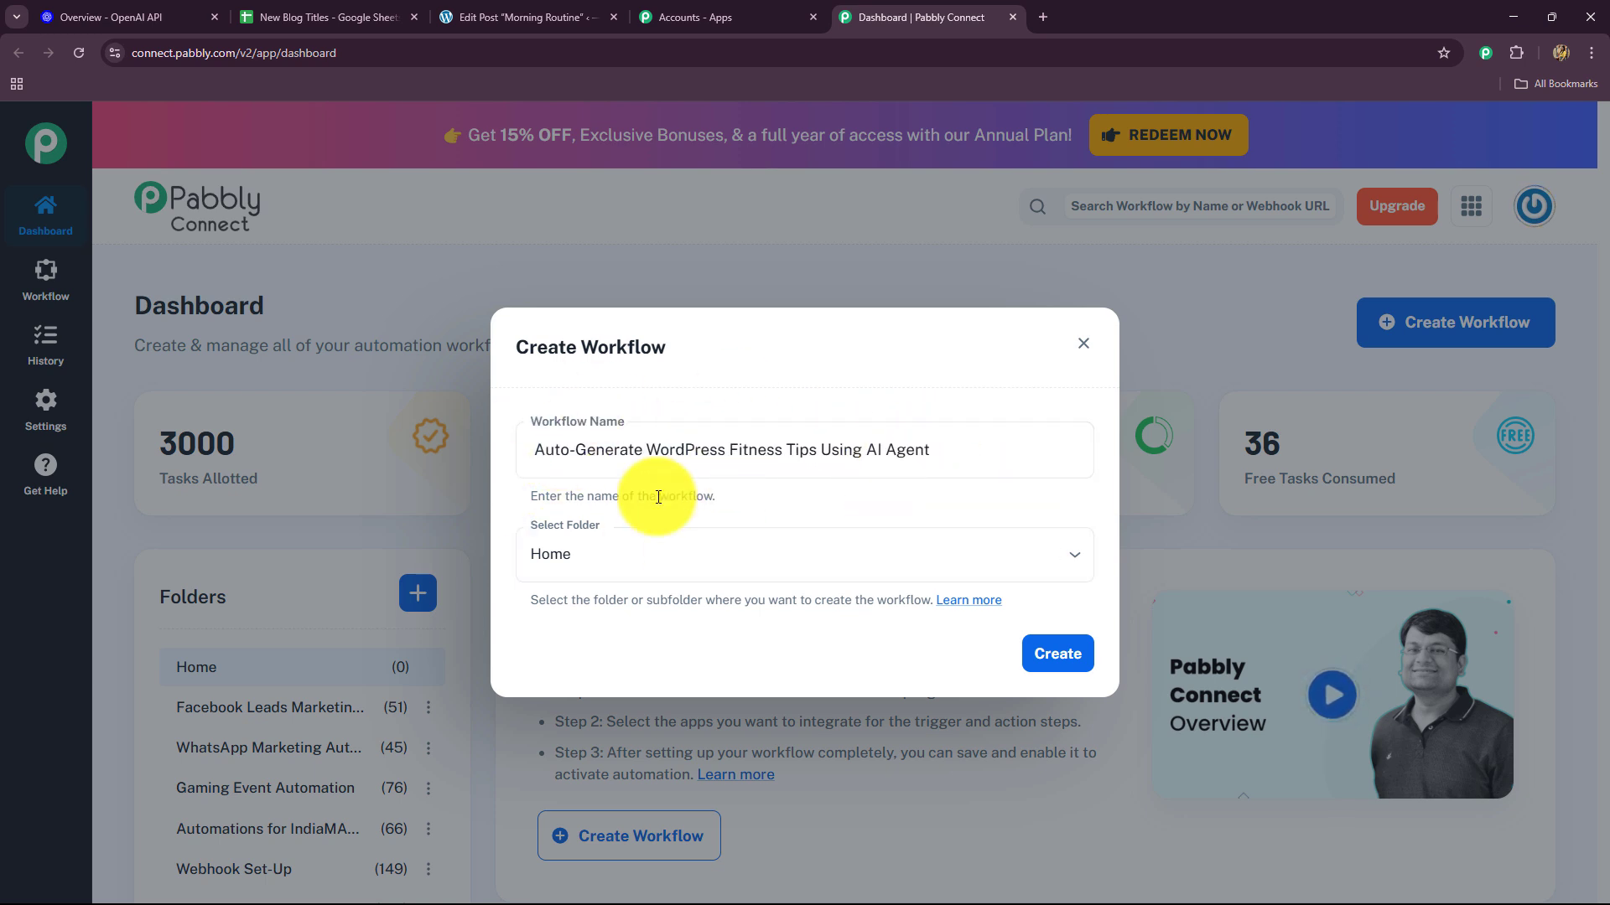
Step: Assign the workflow to the AI Automations folder and create it
left_click(752, 556)
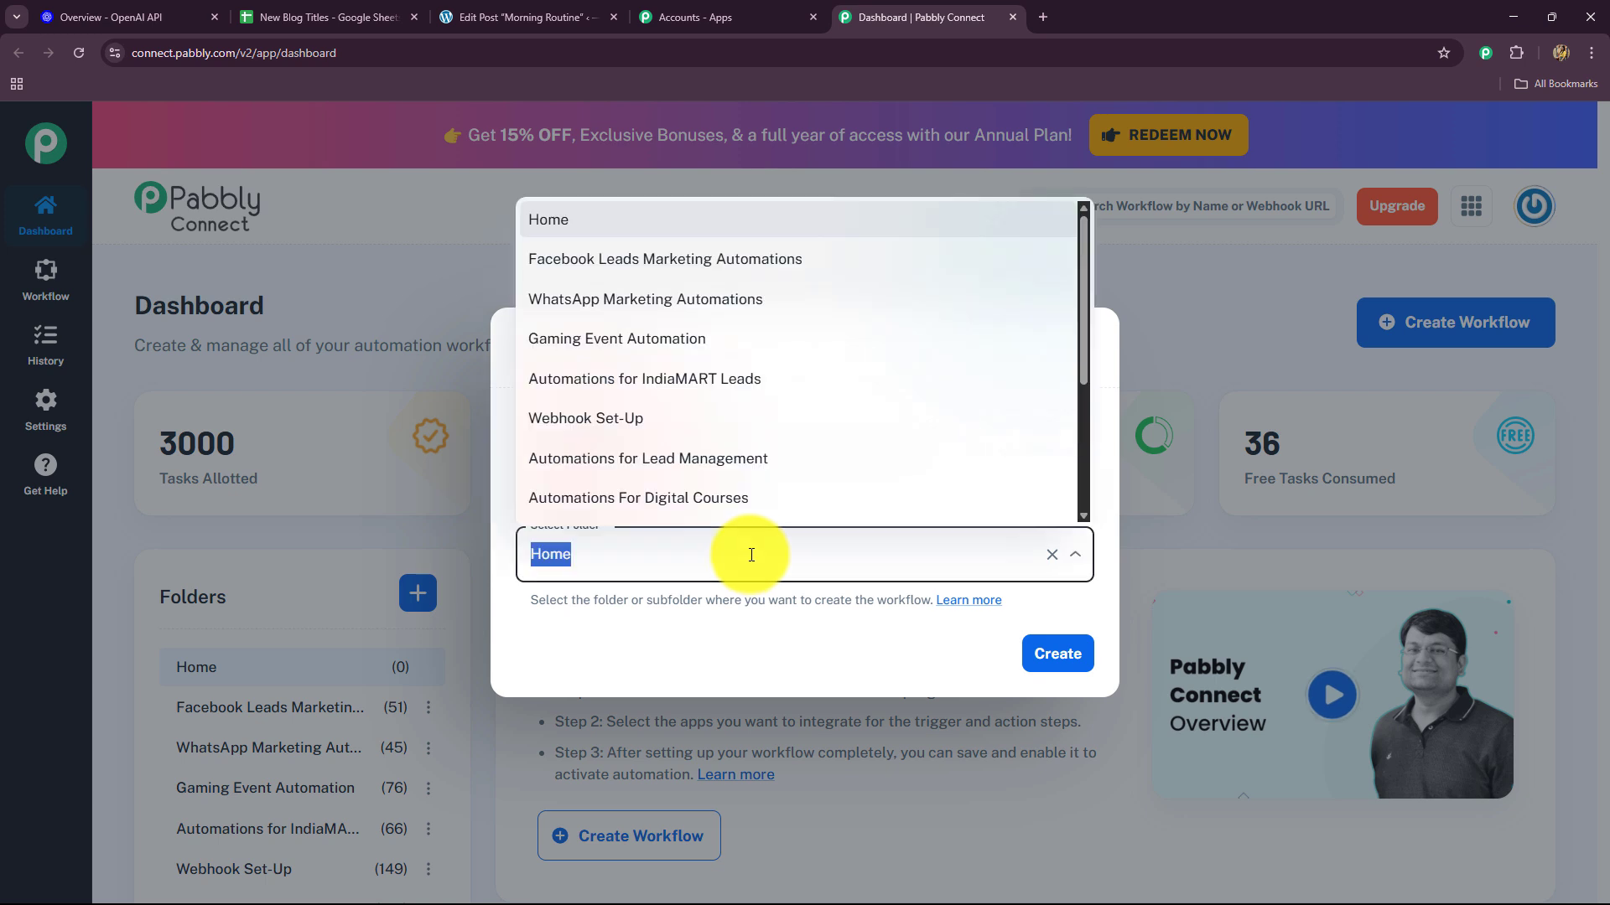
scroll(662, 451, "down", 3)
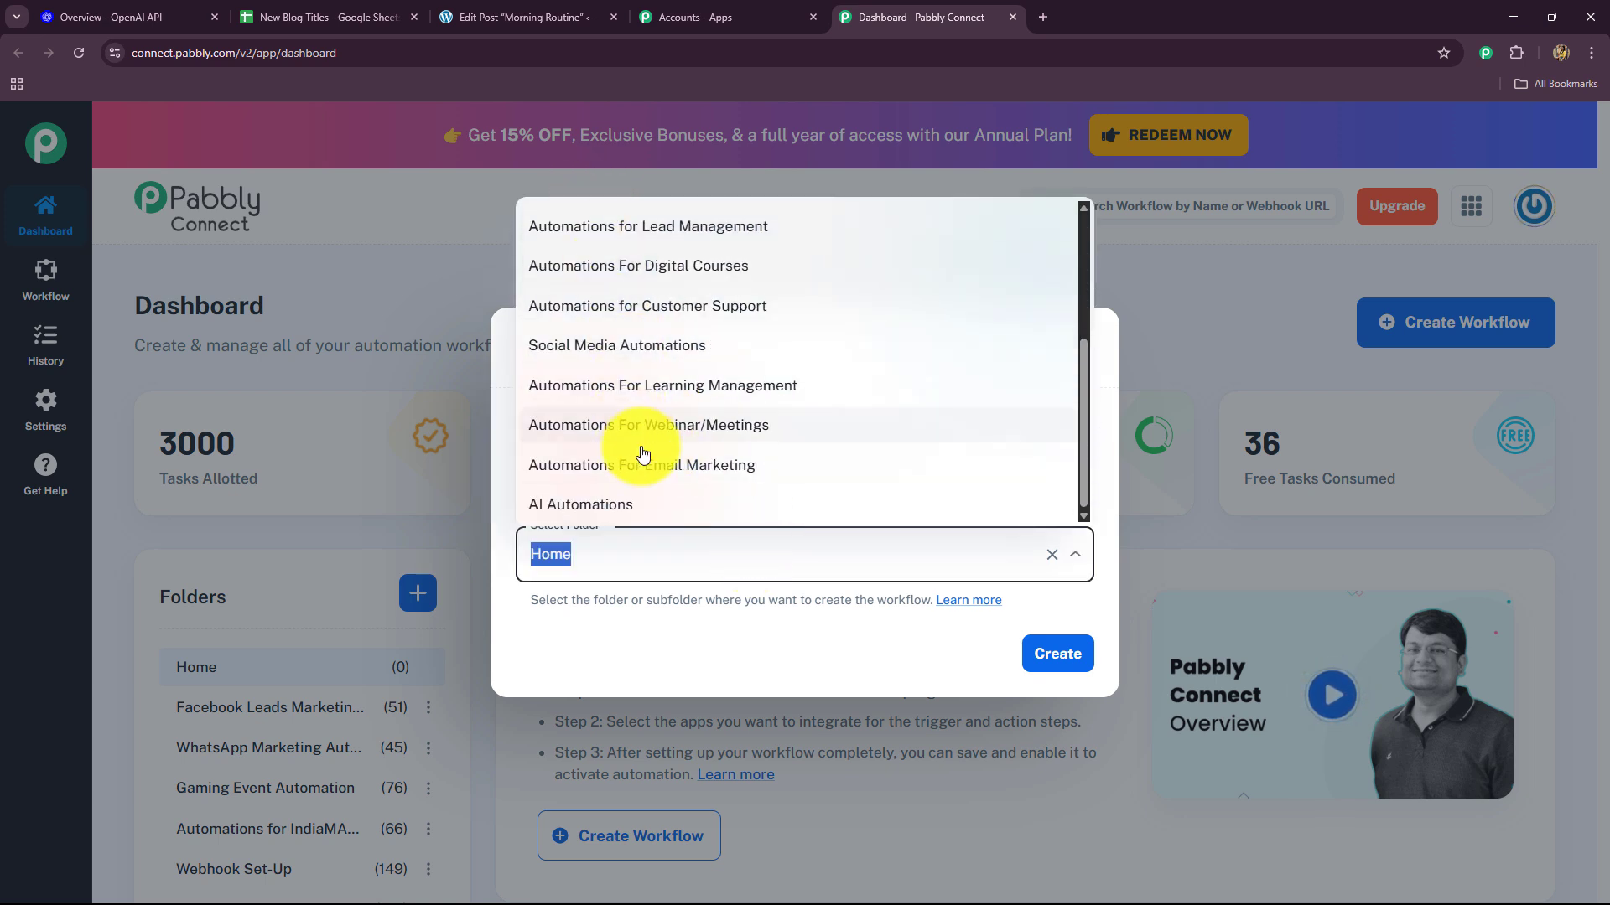
scroll(646, 424, "up", 3)
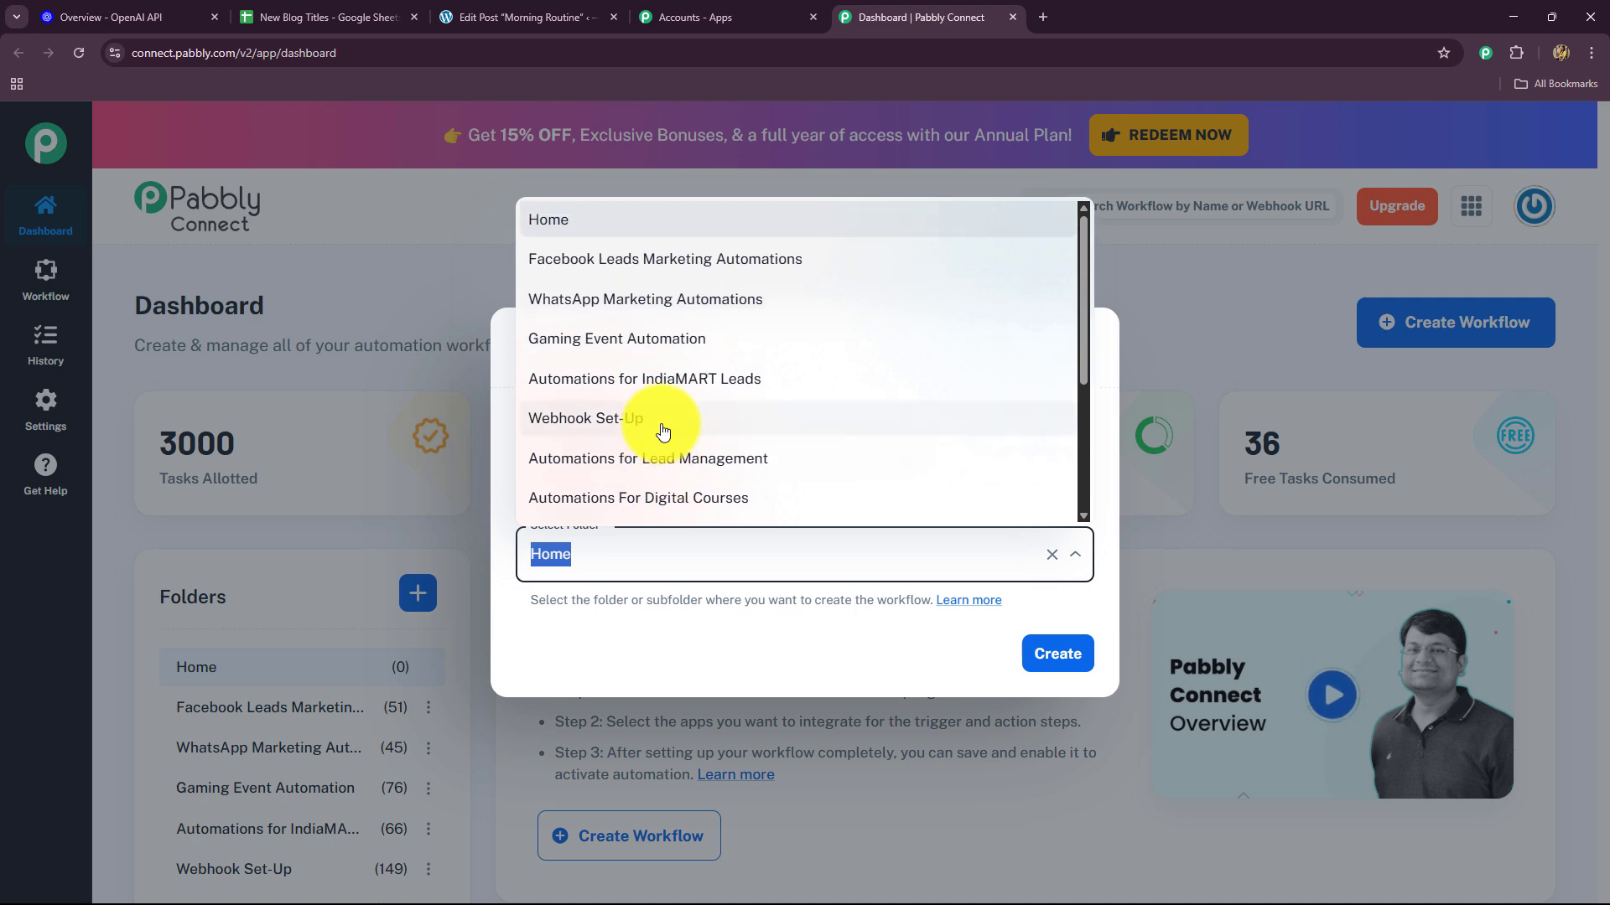
scroll(663, 431, "down", 3)
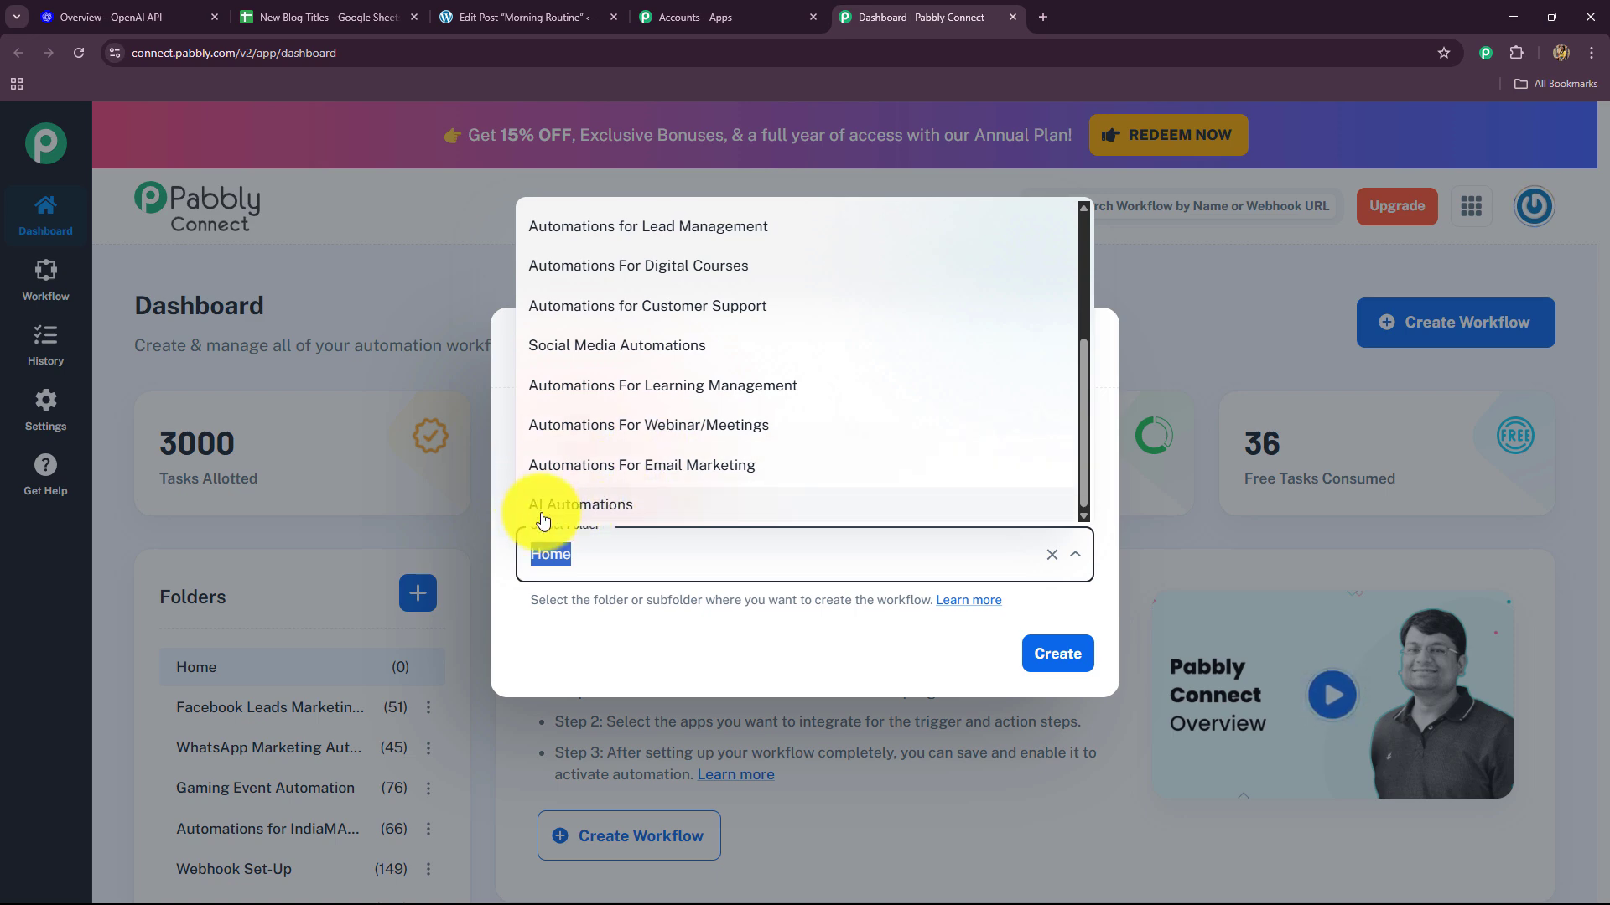
left_click(579, 504)
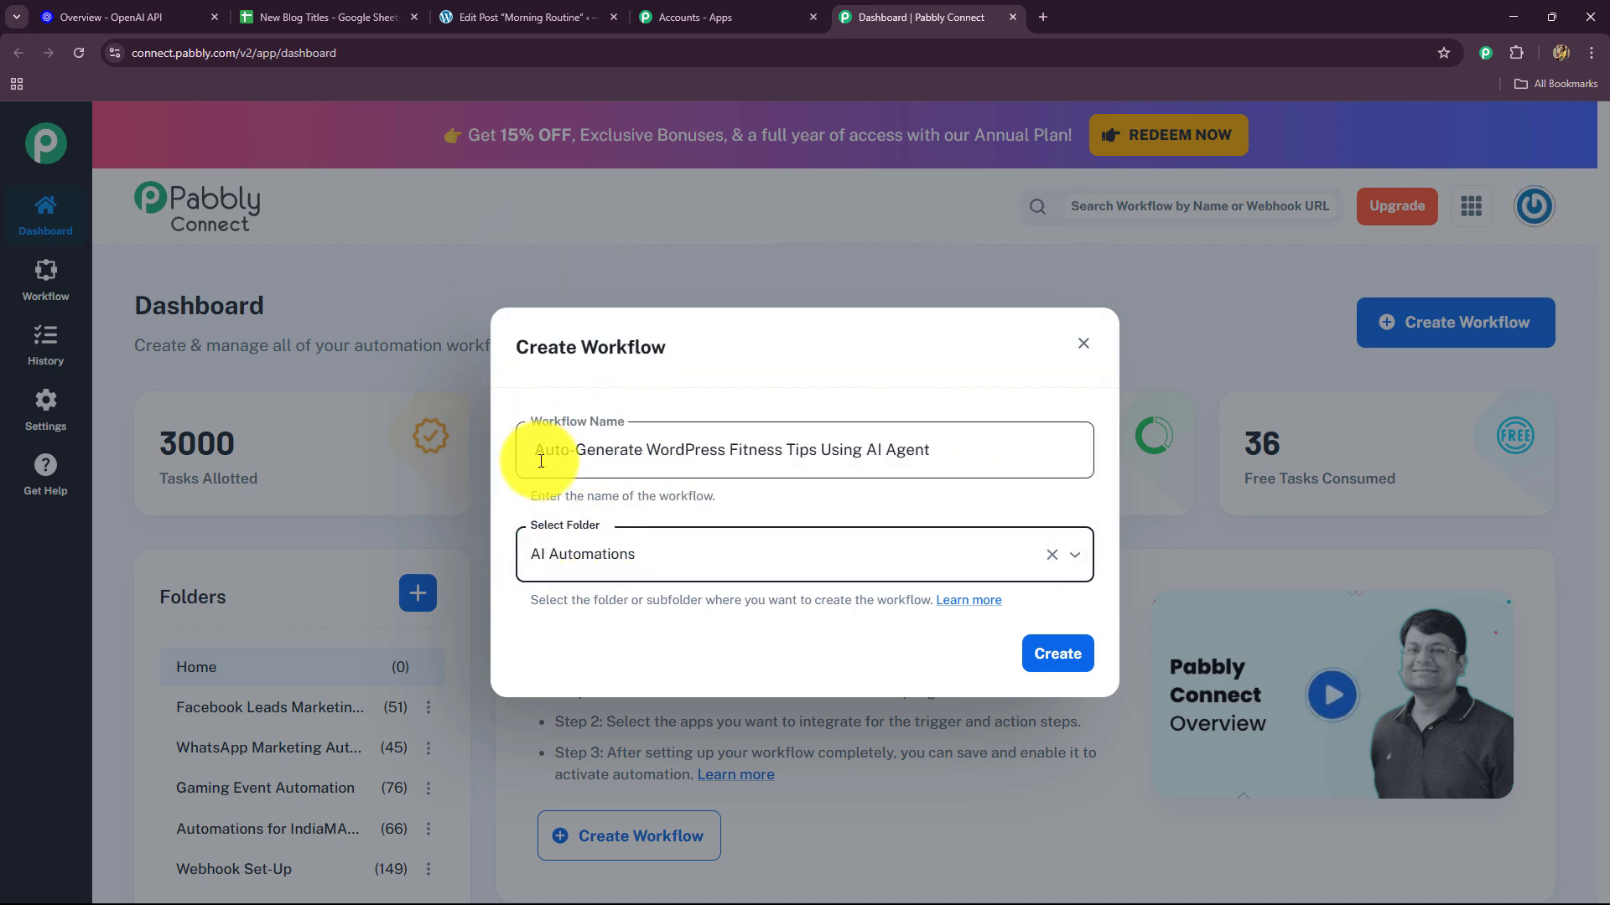
left_click_drag(533, 453, 1017, 452)
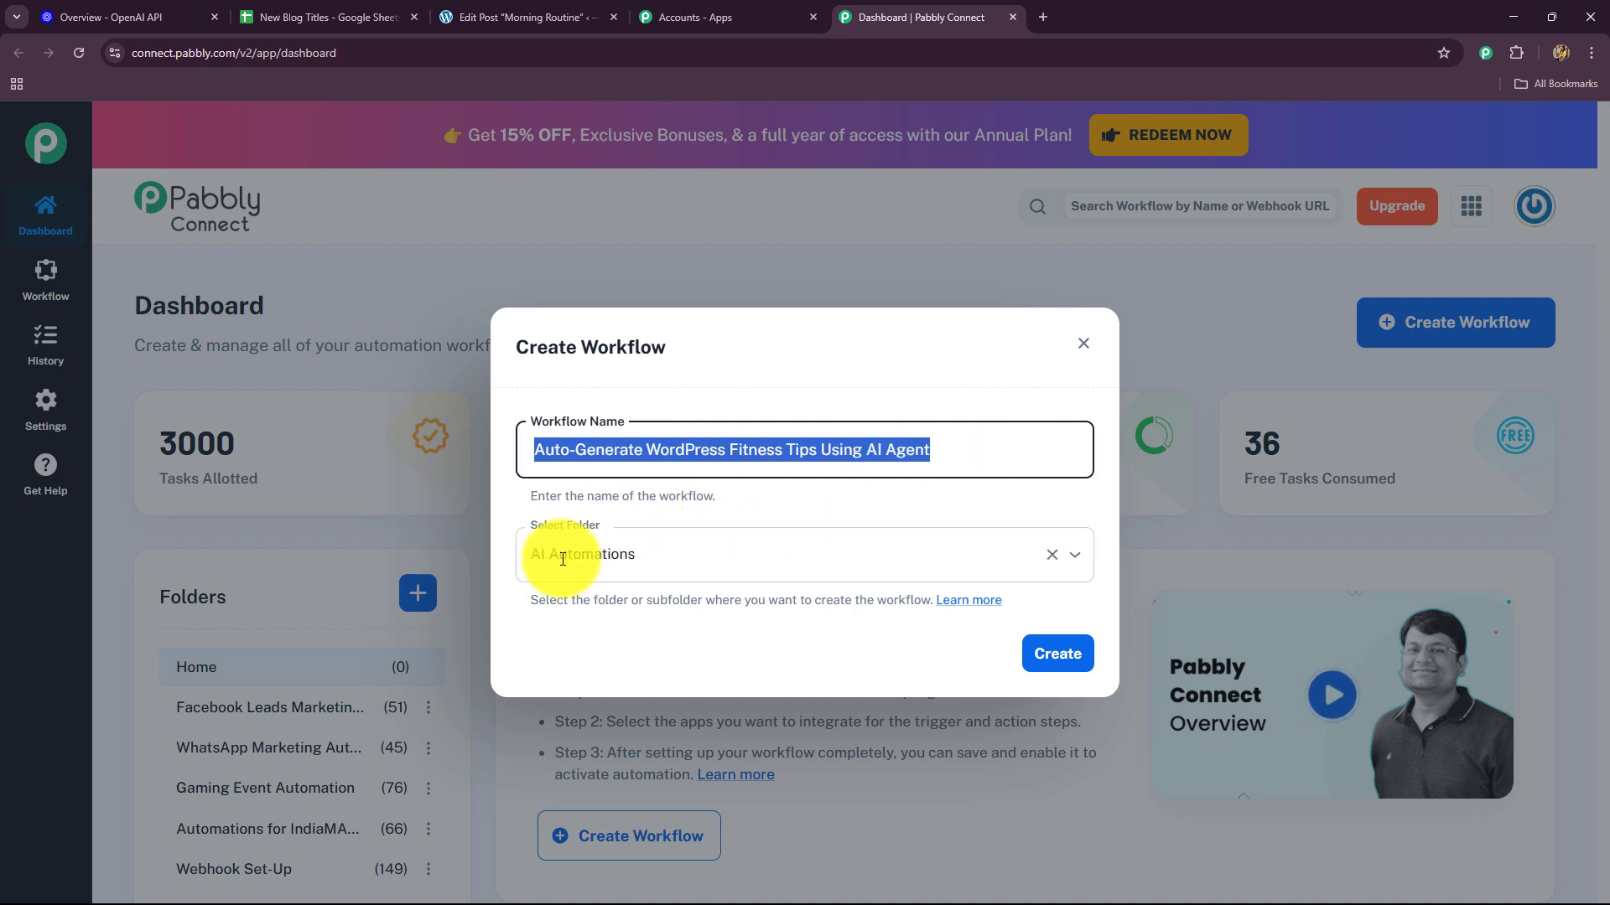
left_click(1077, 657)
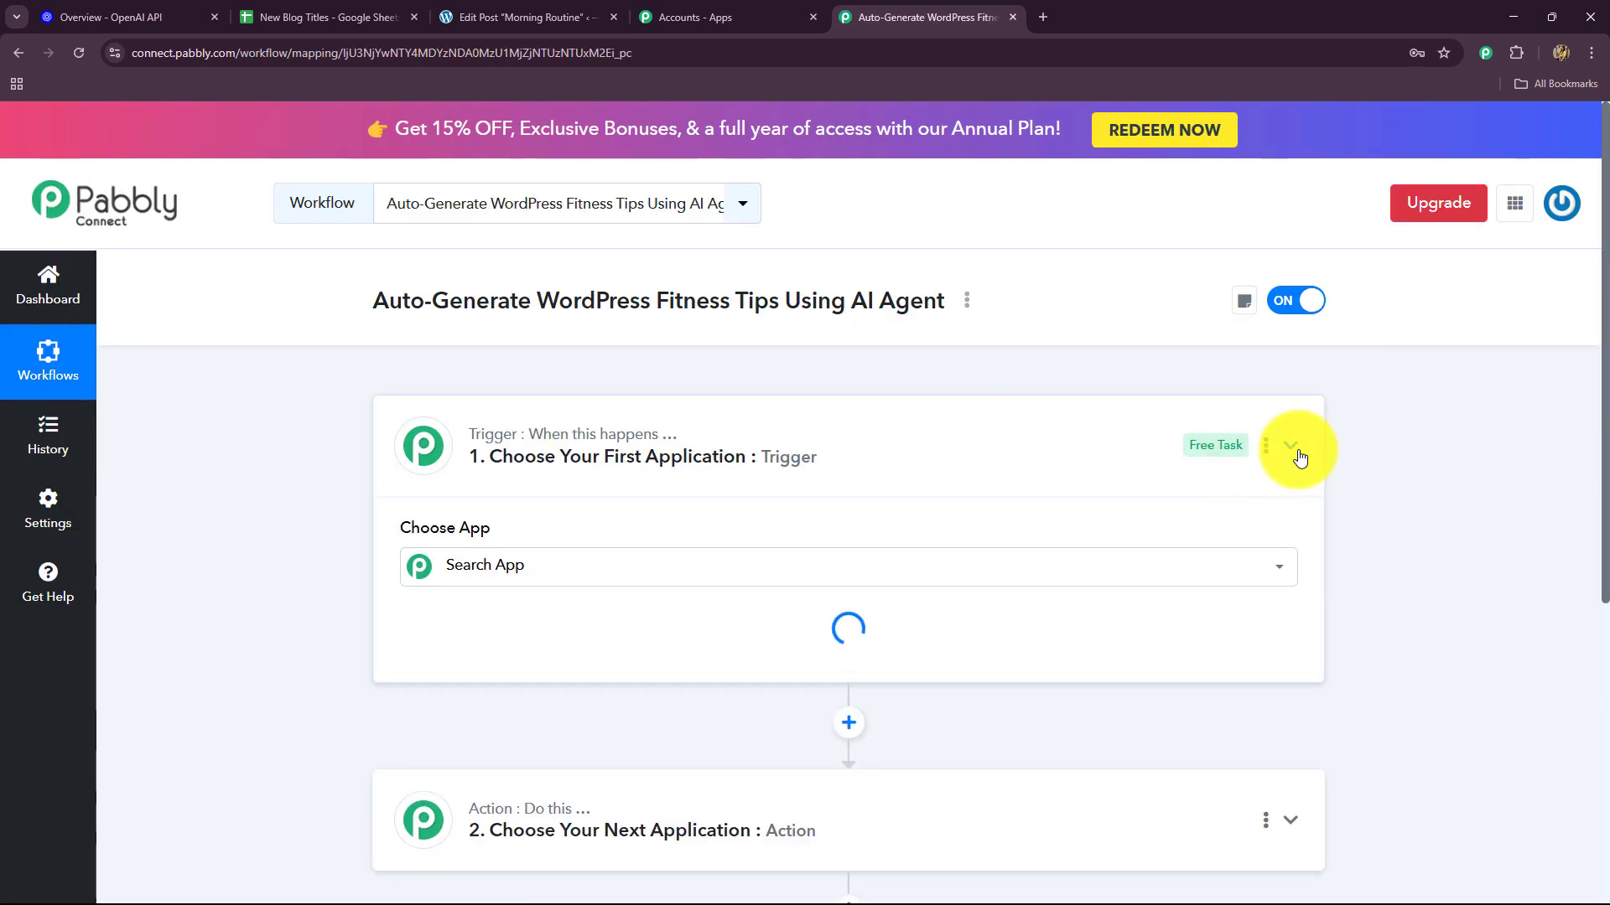
Step: Collapse the trigger step, check the New Blog Titles spreadsheet in Google Sheets, and return to the Pabbly Connect workflow
left_click(1290, 447)
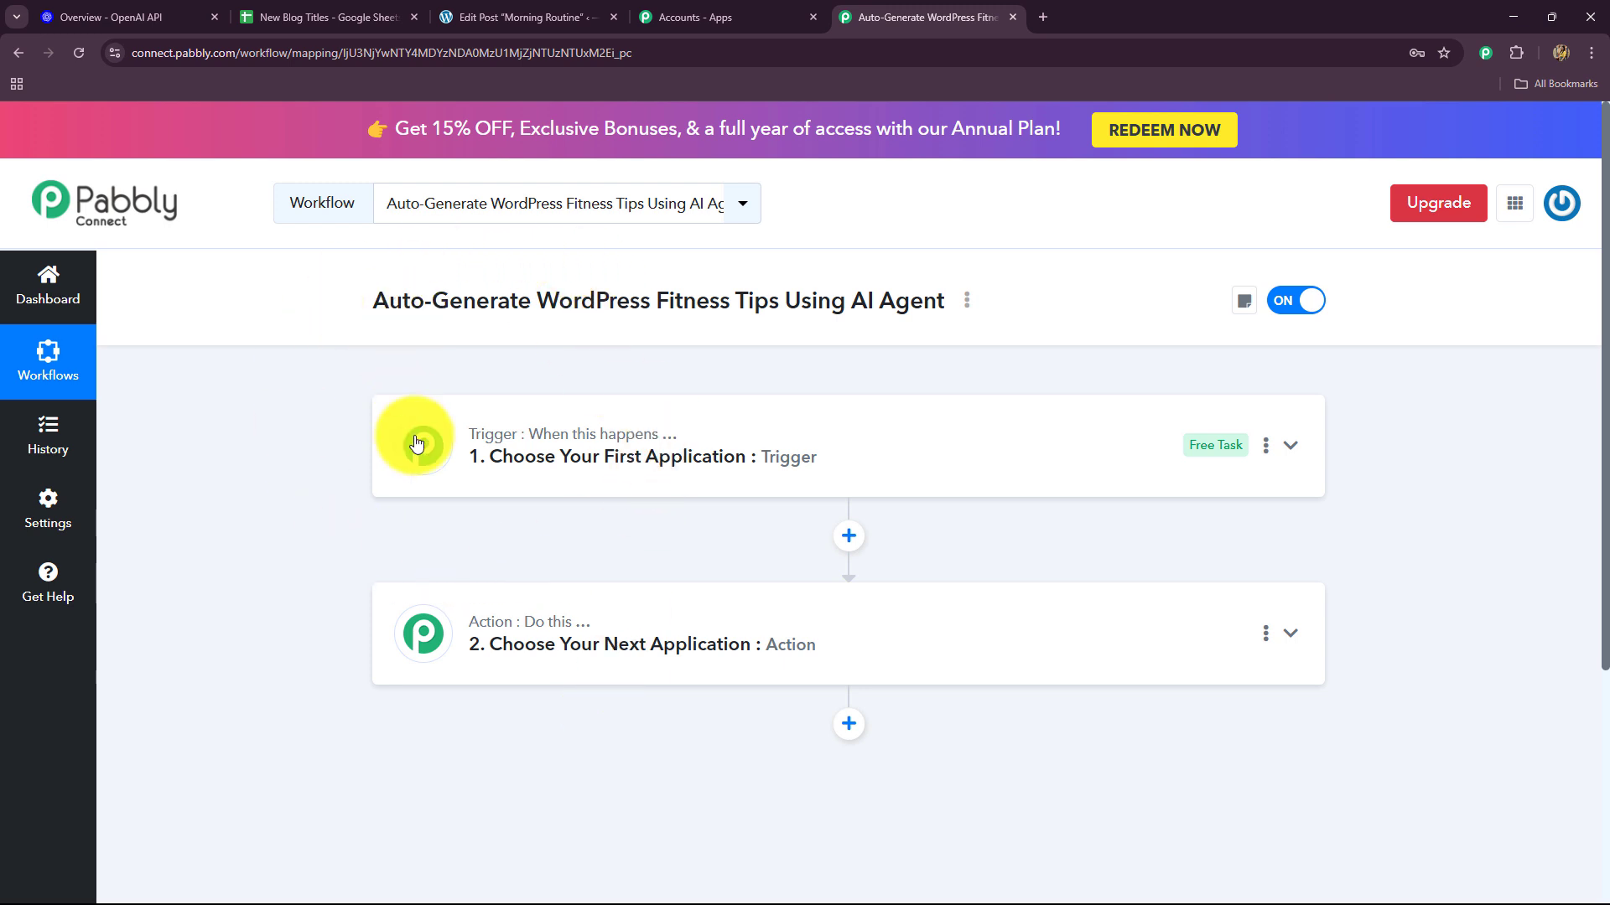
left_click(350, 12)
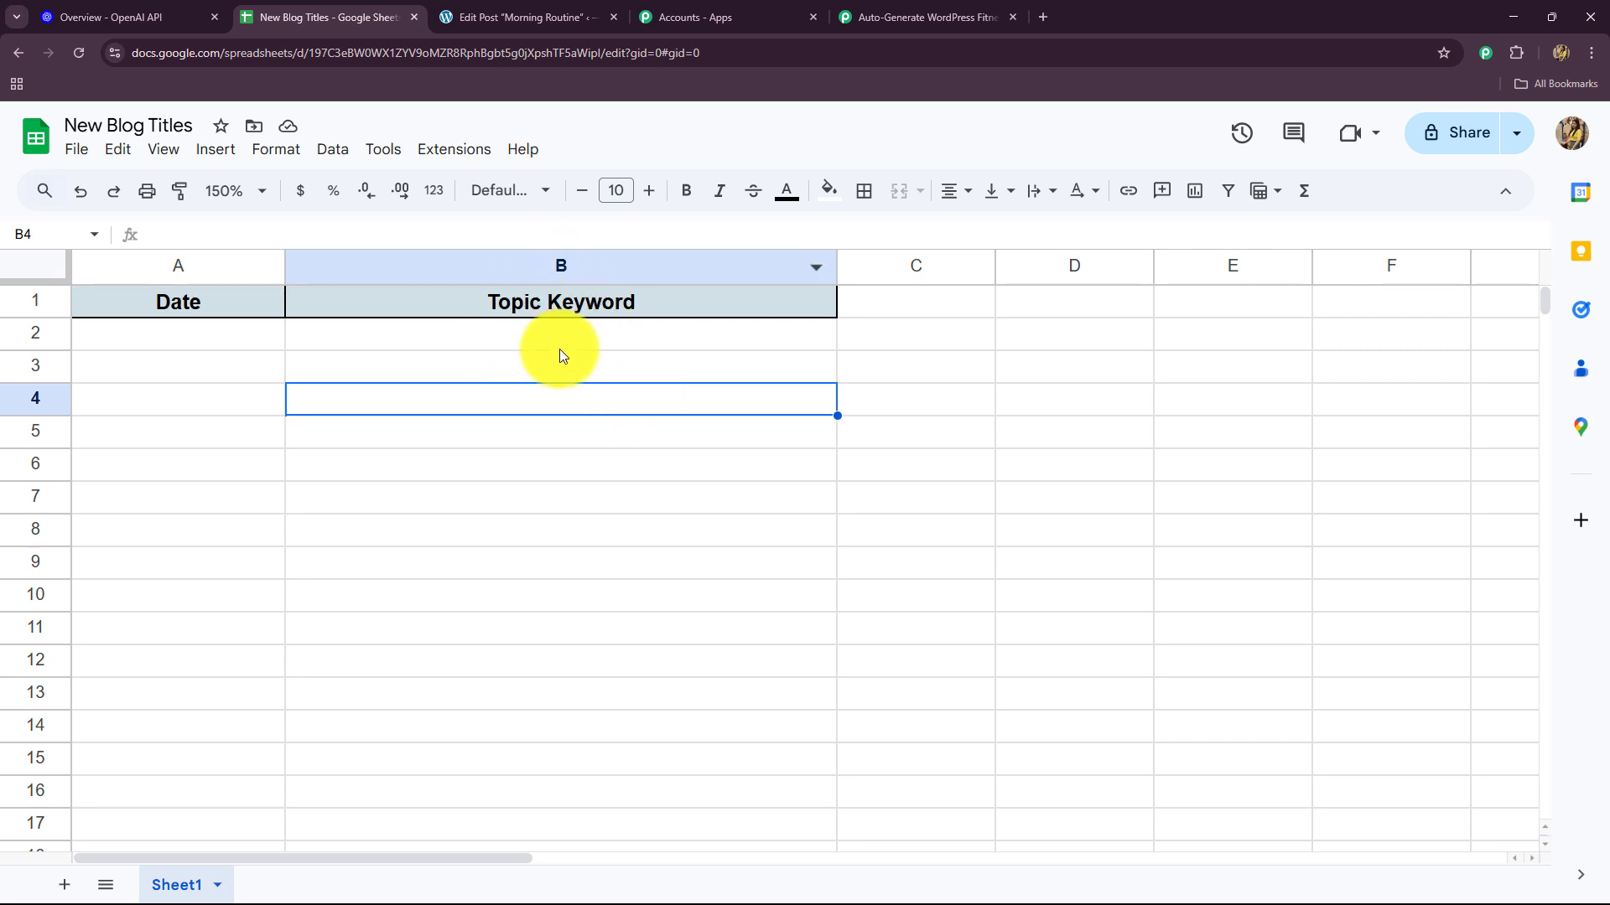
left_click(893, 16)
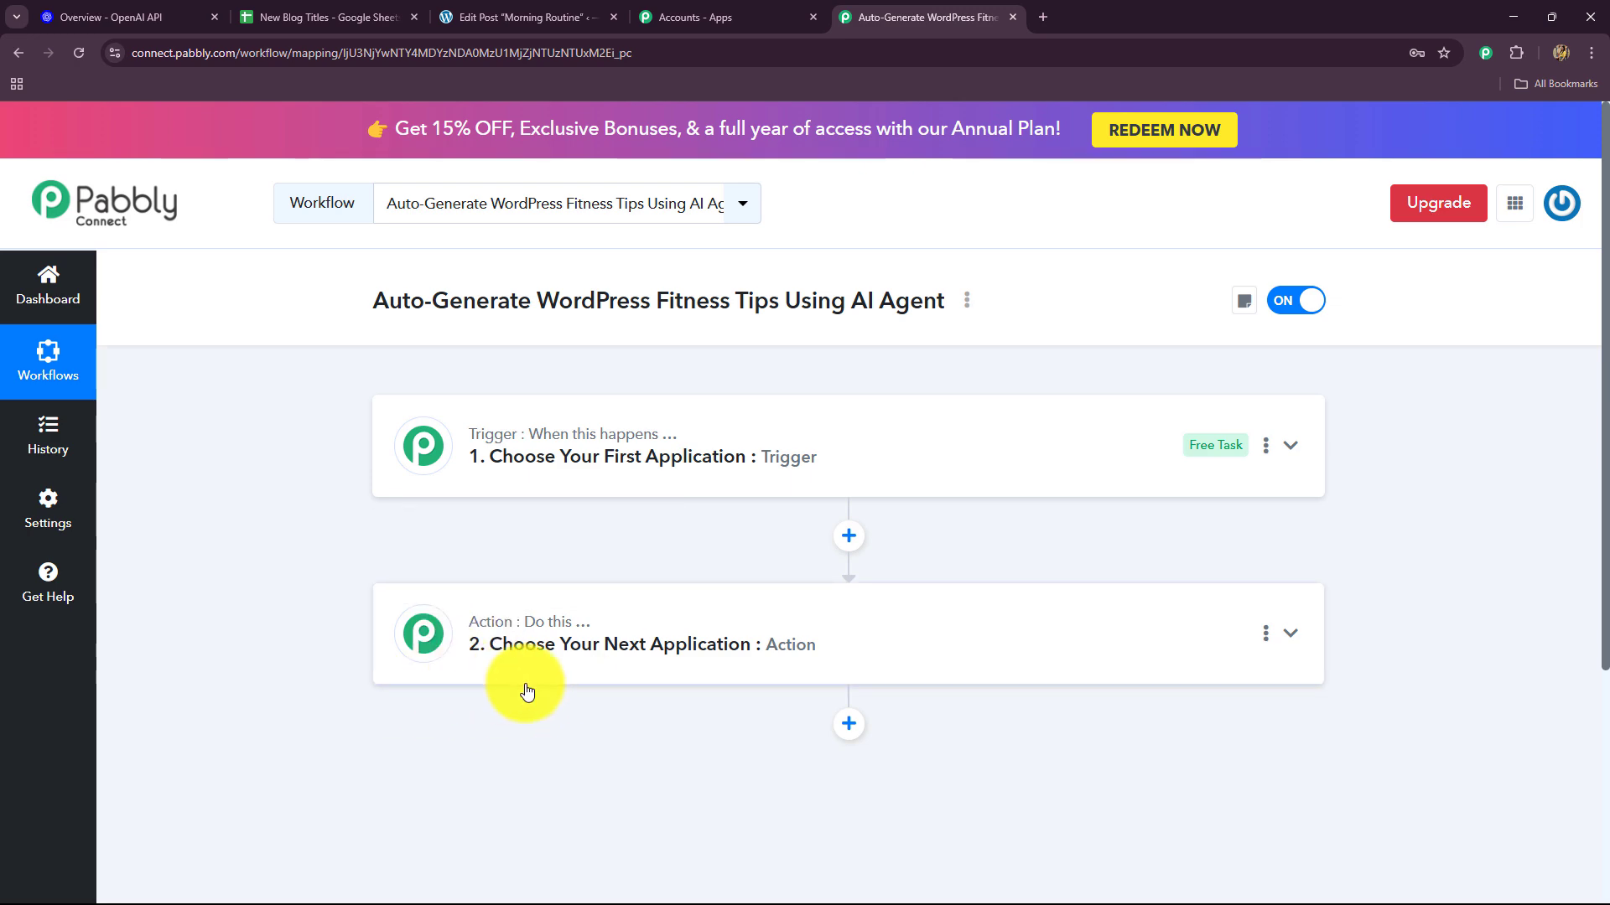
Step: Add another action step below the second application step and collapse its settings
left_click(843, 729)
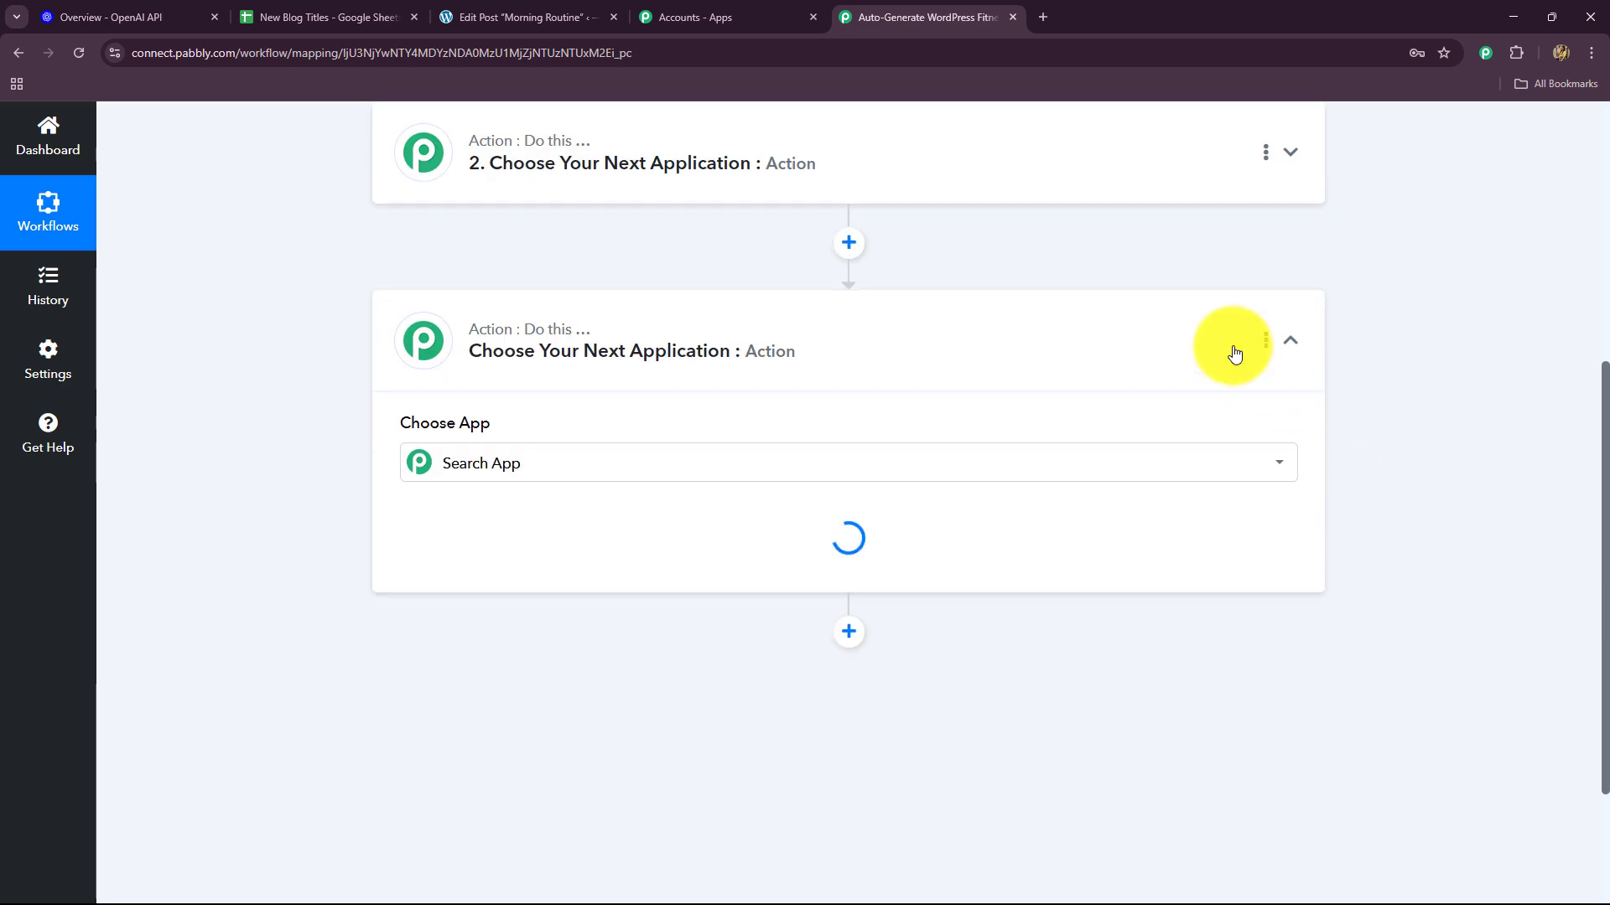
left_click(1291, 340)
scroll(1419, 586, "up", 6)
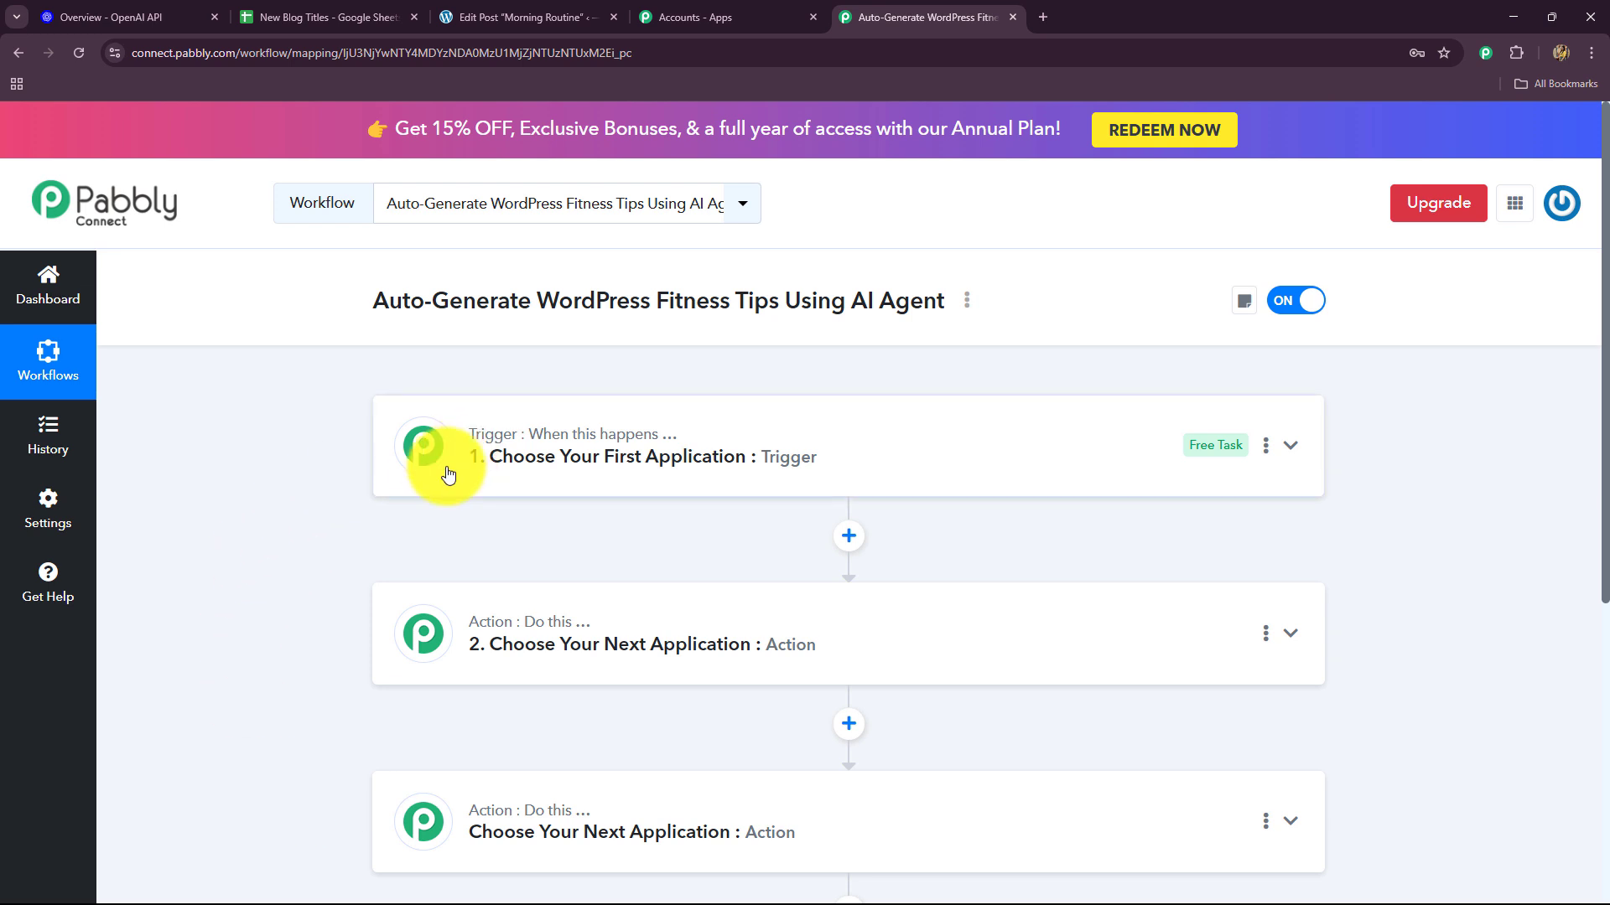
scroll(428, 410, "down", 2)
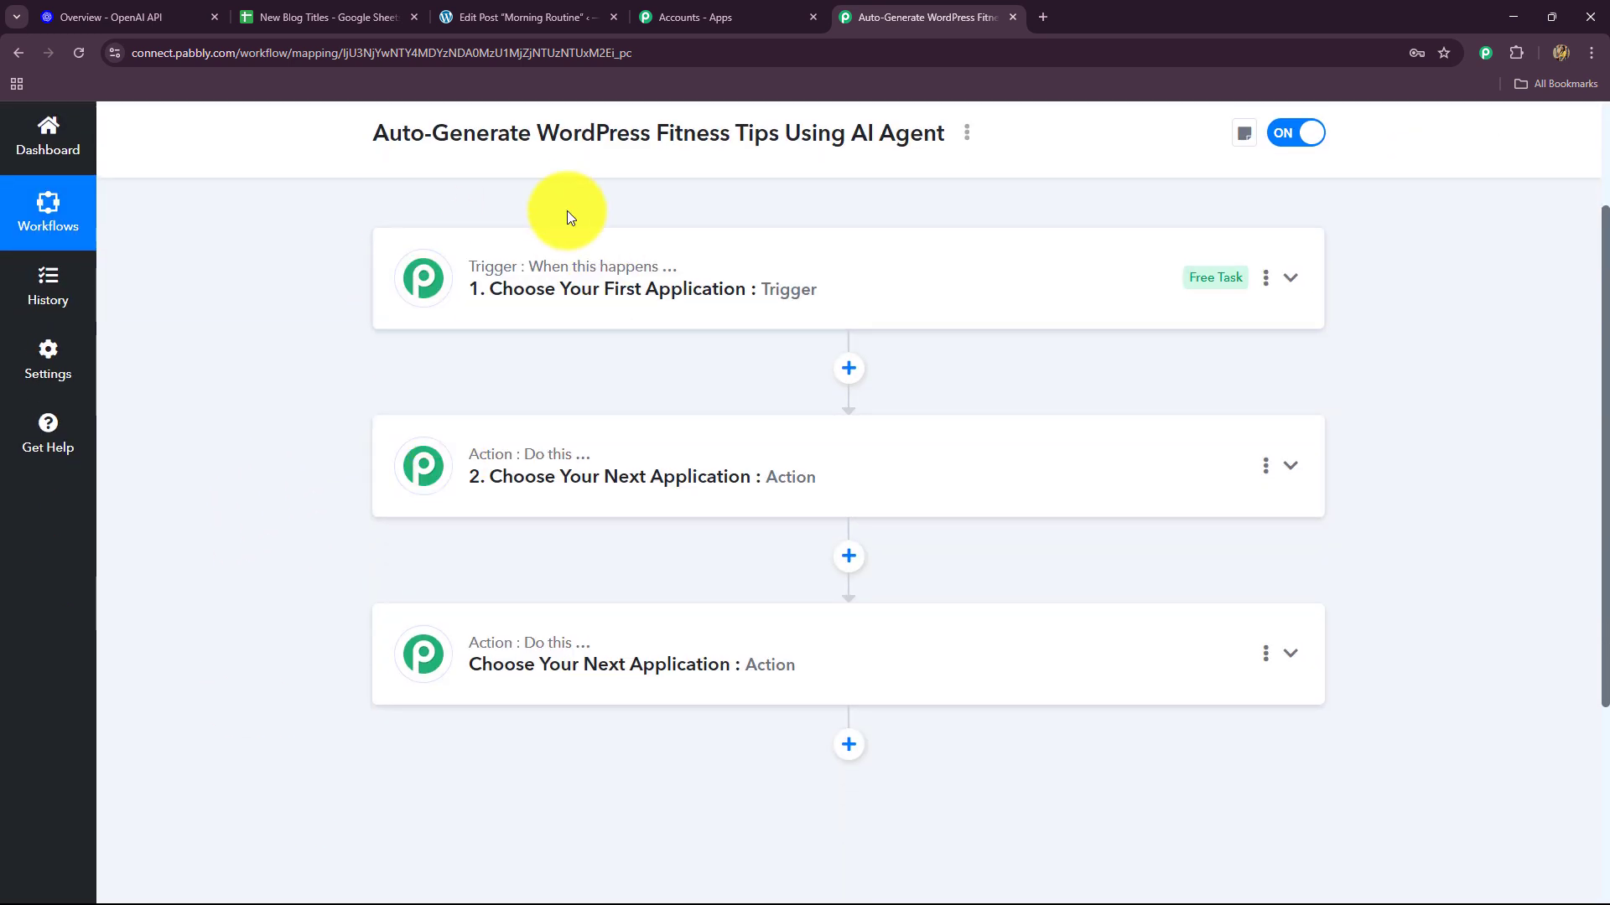
Step: Review the Topic Keyword column of the New Blog Titles spreadsheet and go back to the workflow's list of steps
left_click(288, 18)
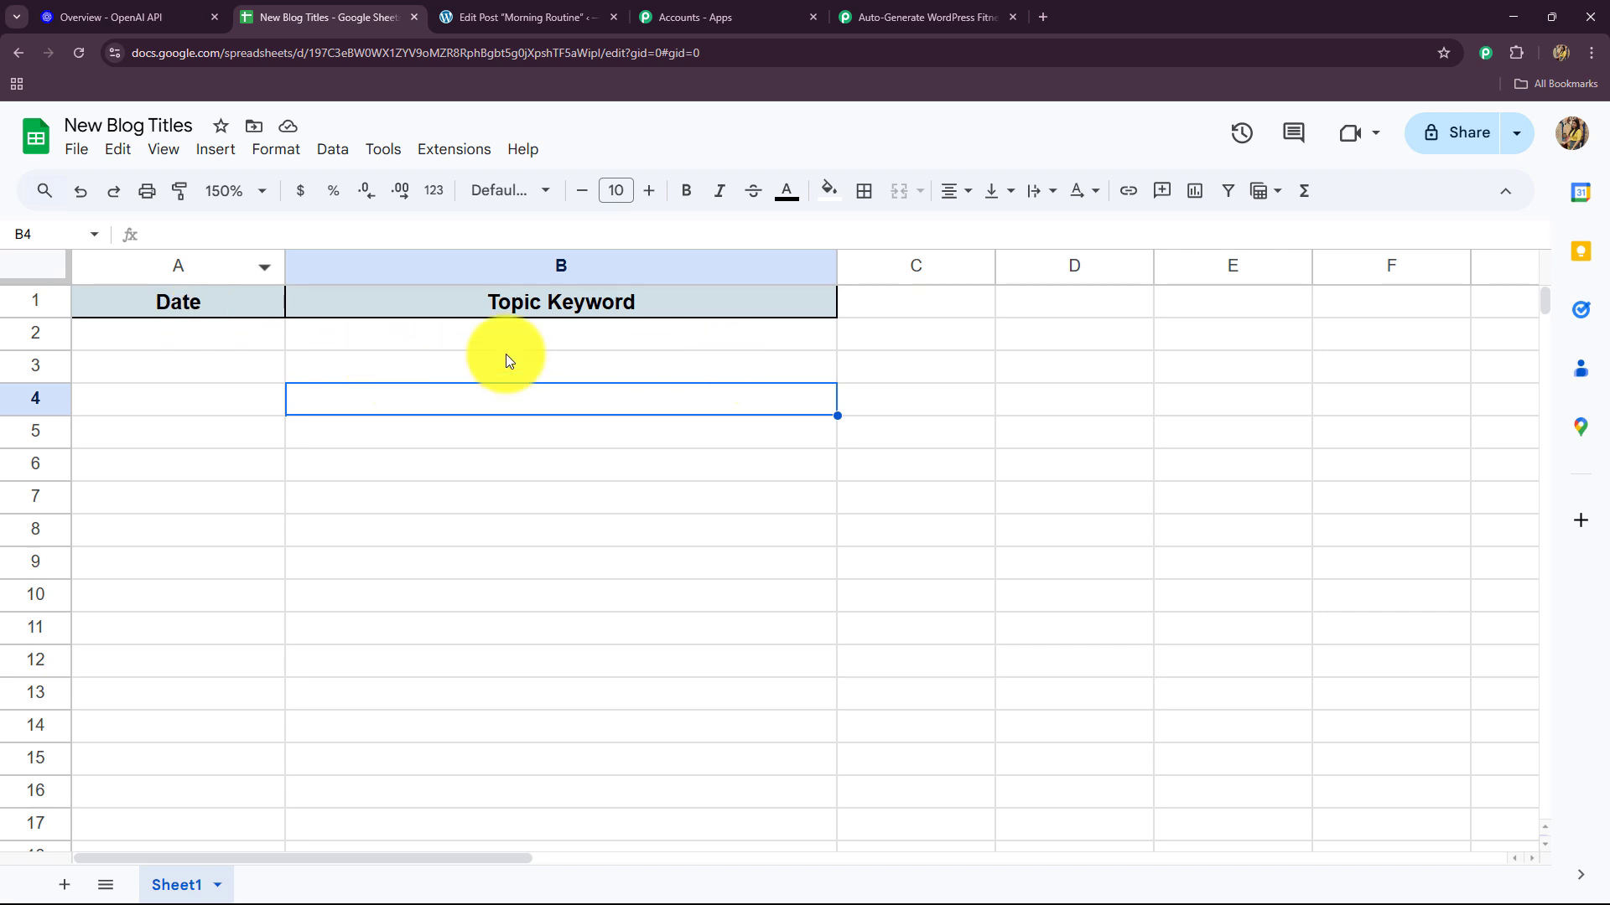
left_click(961, 10)
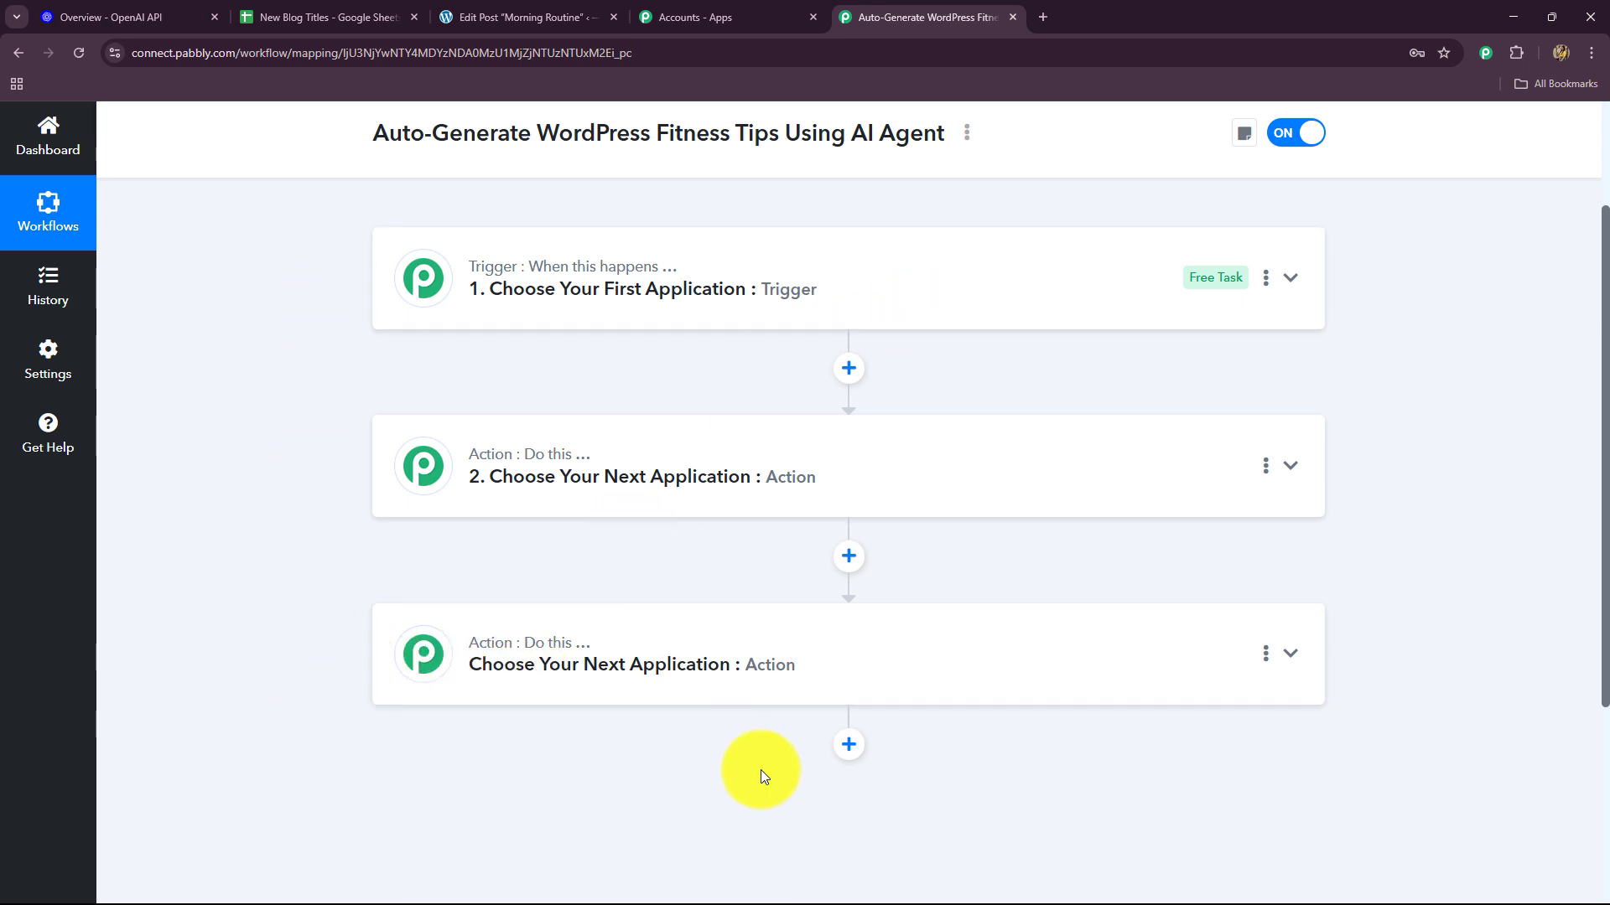
scroll(708, 772, "up", 2)
scroll(707, 772, "down", 2)
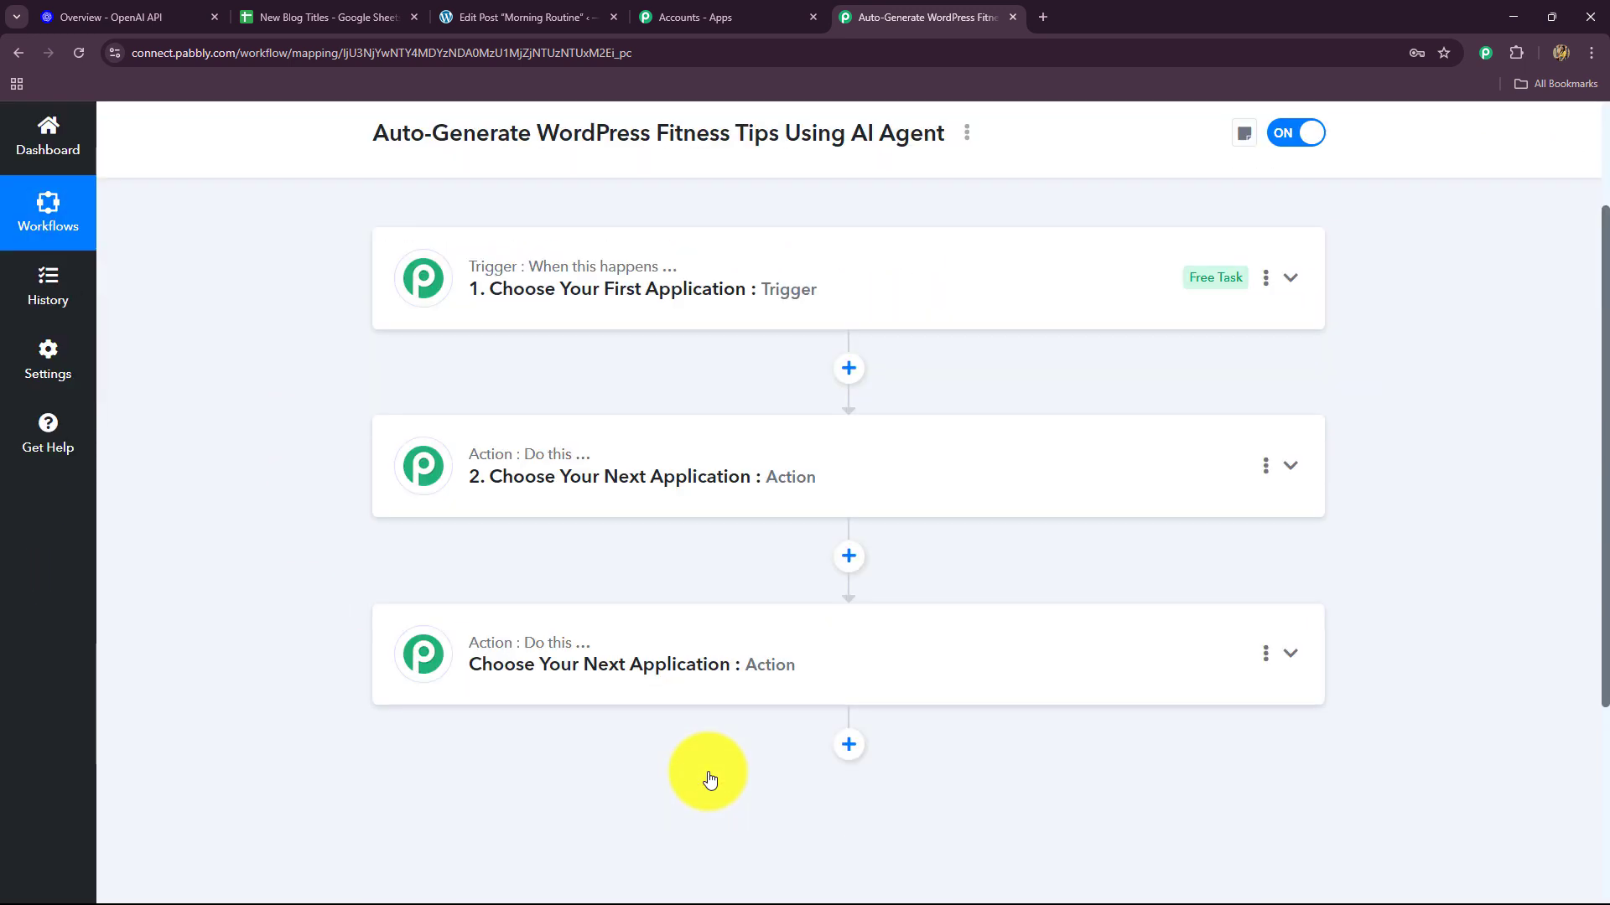
Step: Set the workflow's trigger app to Google Sheets with the trigger event New or Updated Spreadsheet Row
left_click(521, 280)
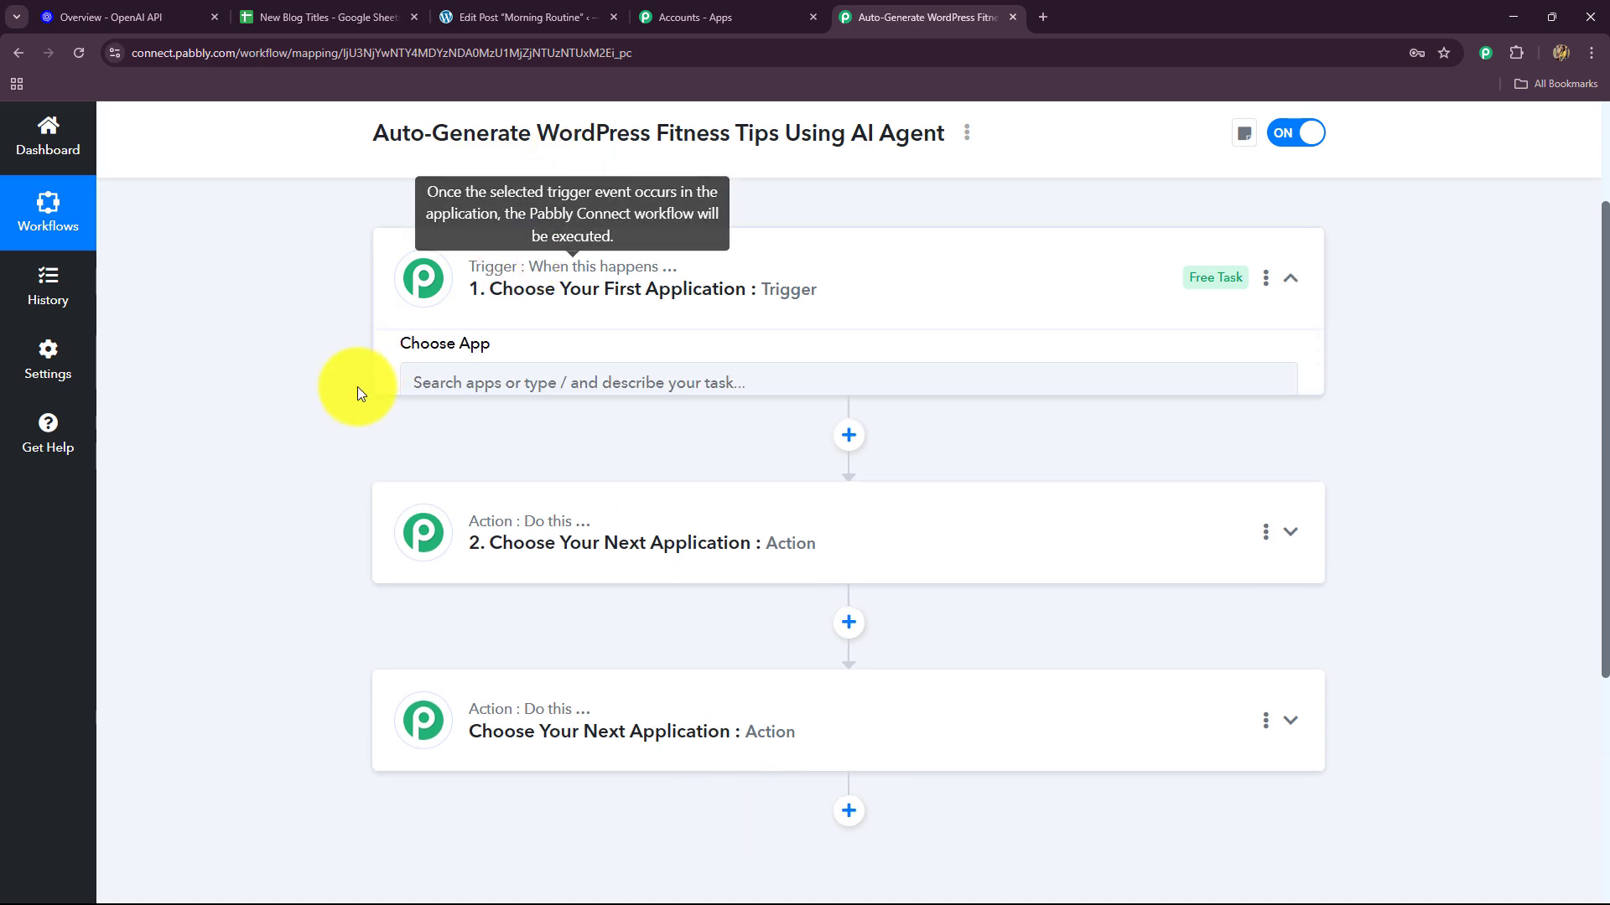
scroll(346, 410, "up", 2)
scroll(343, 410, "down", 2)
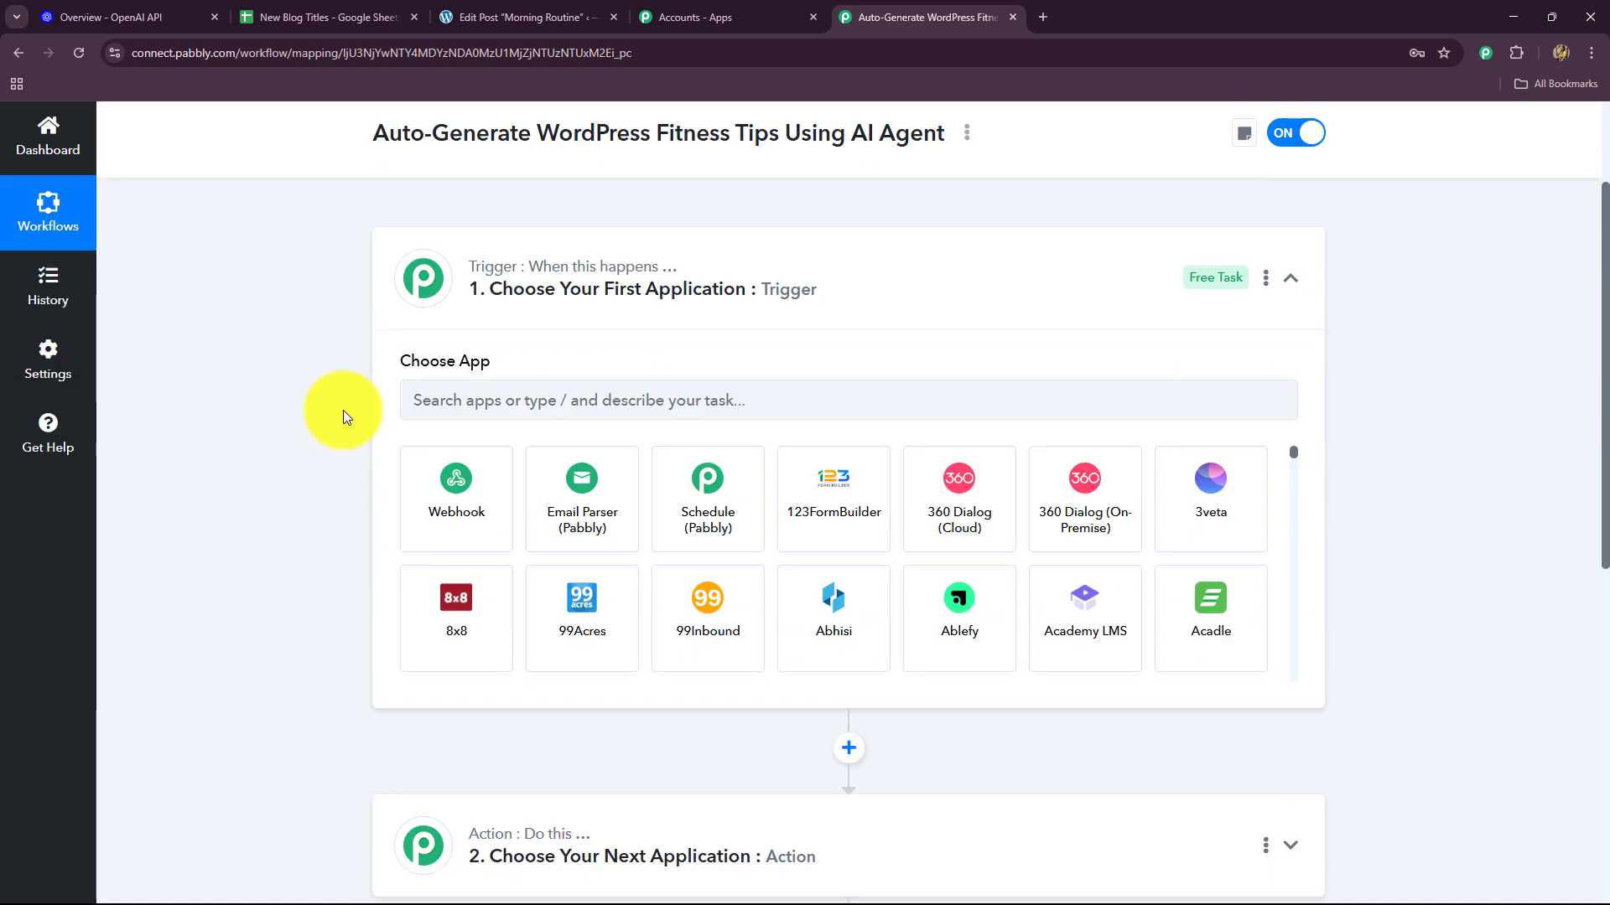
left_click(494, 399)
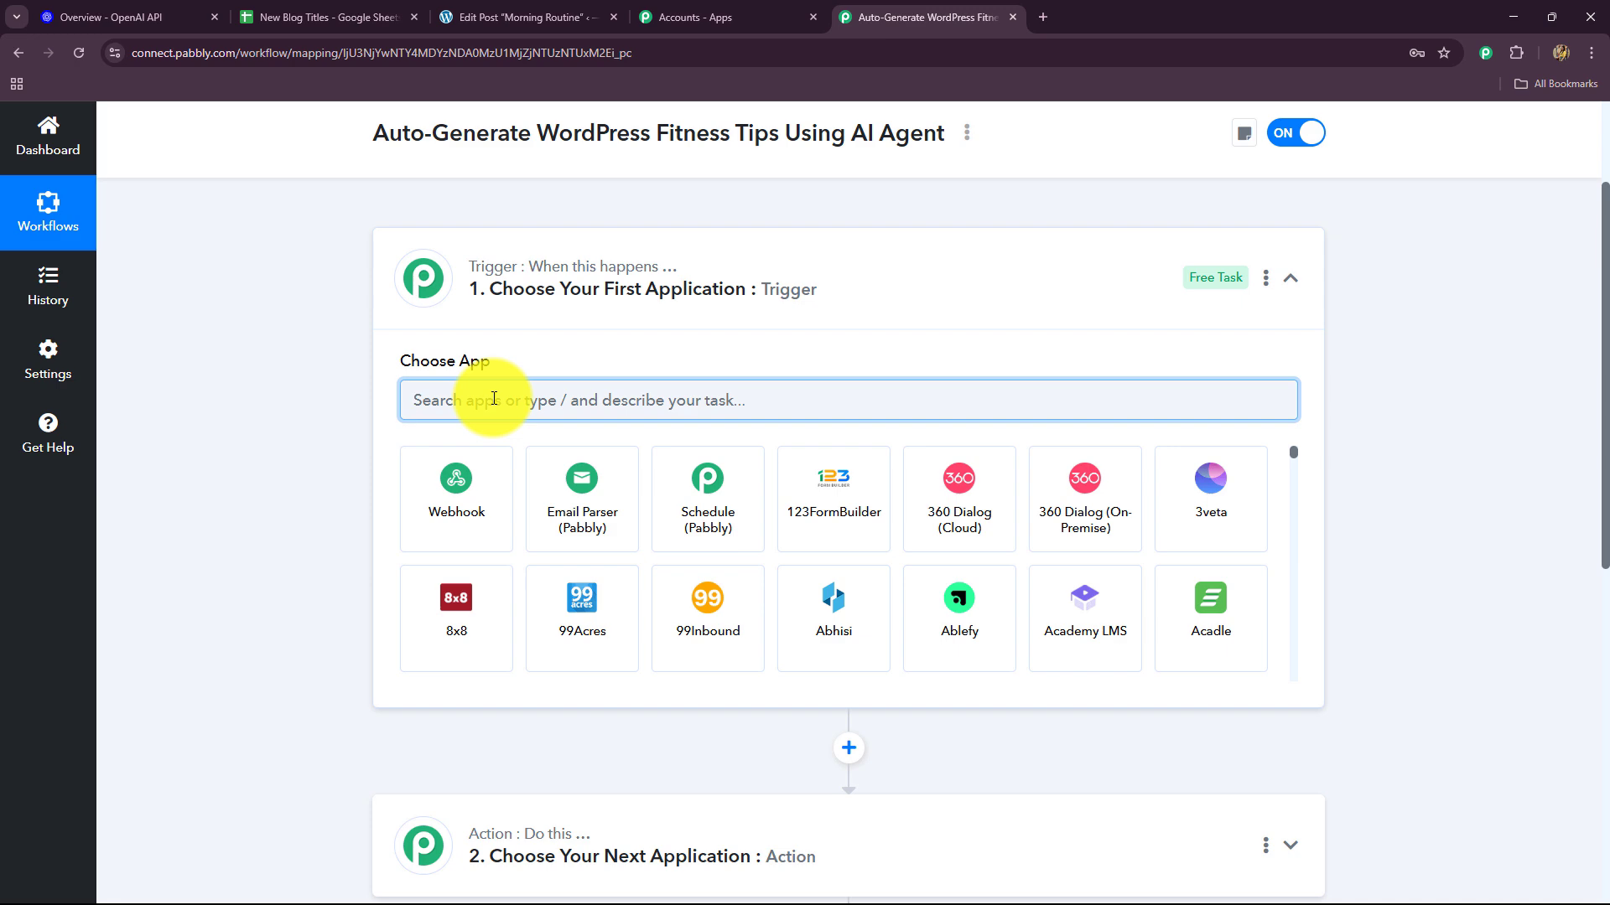
left_click(369, 17)
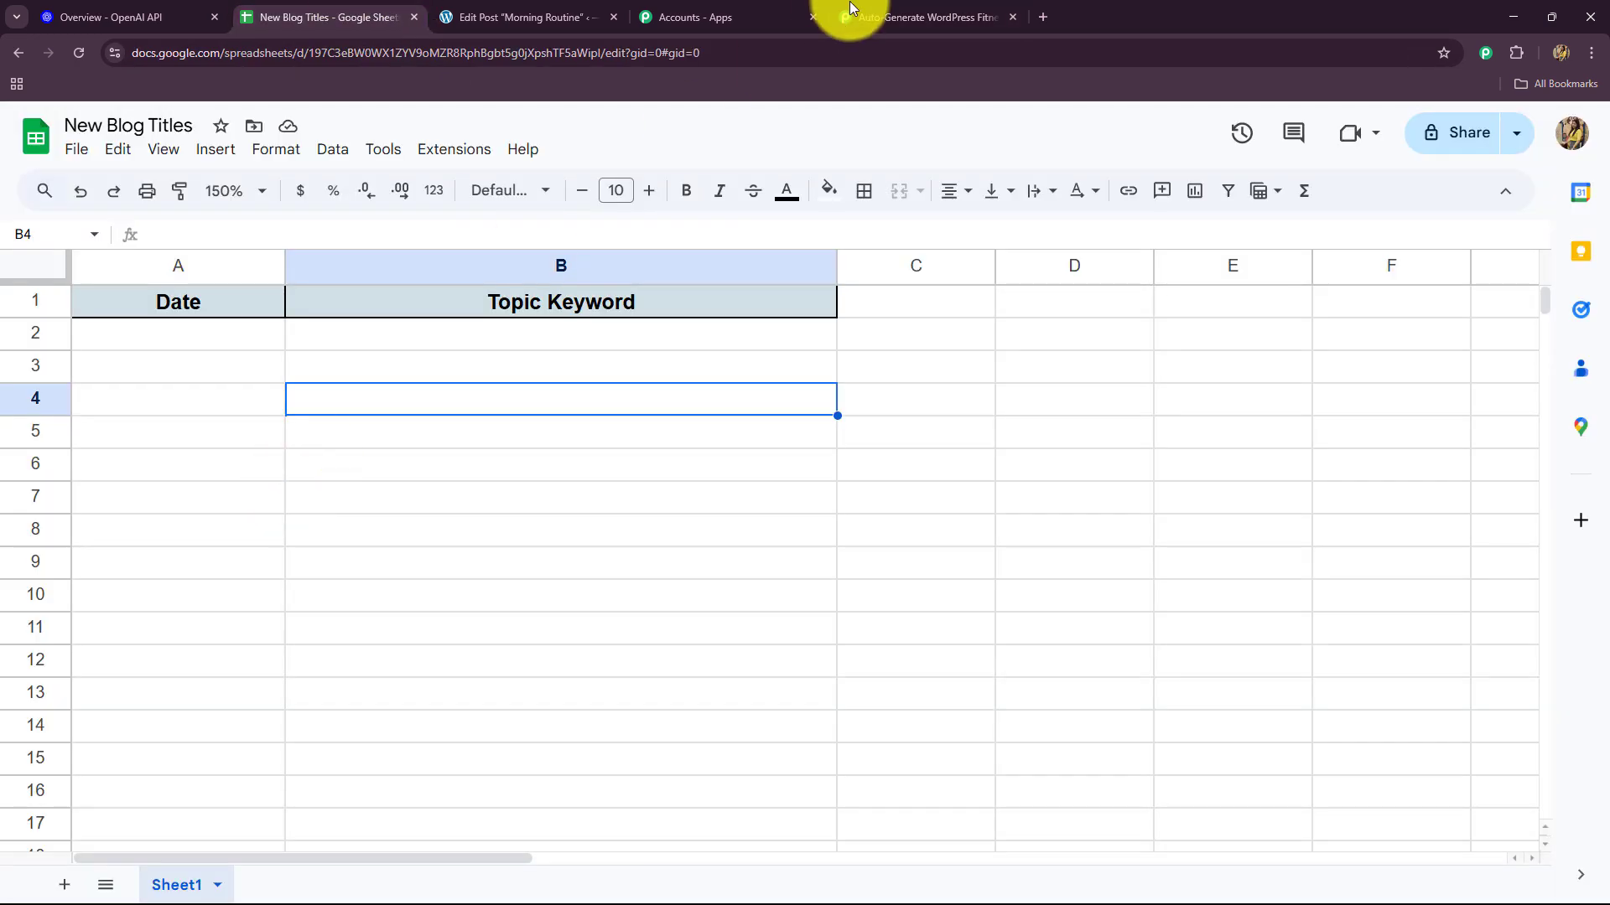
left_click(855, 16)
type("Goo")
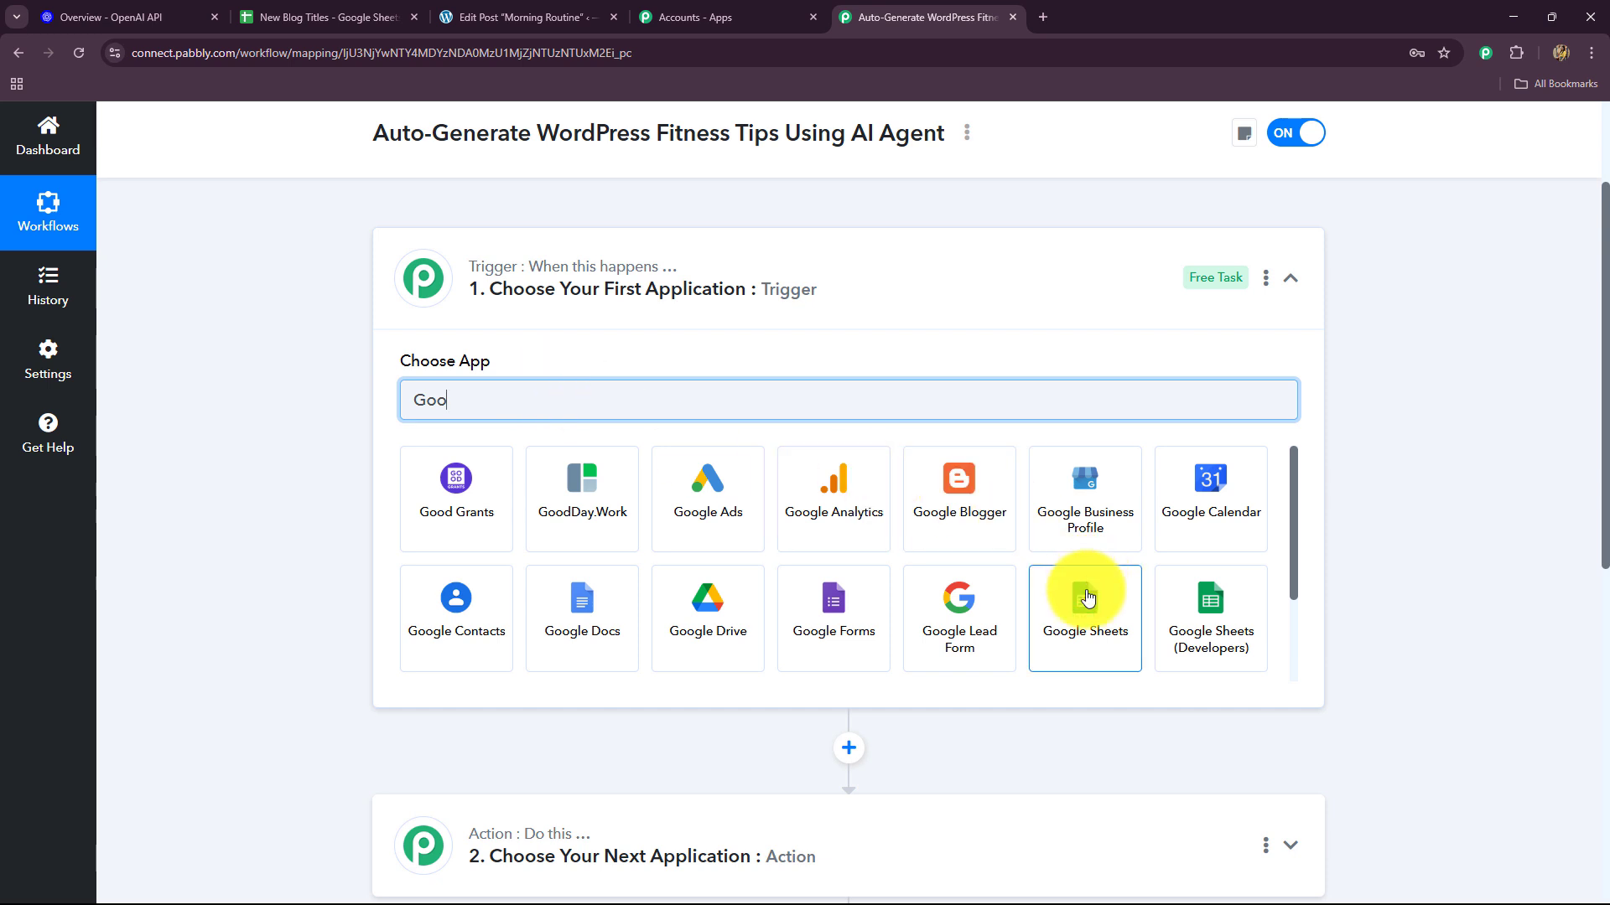
left_click(1087, 597)
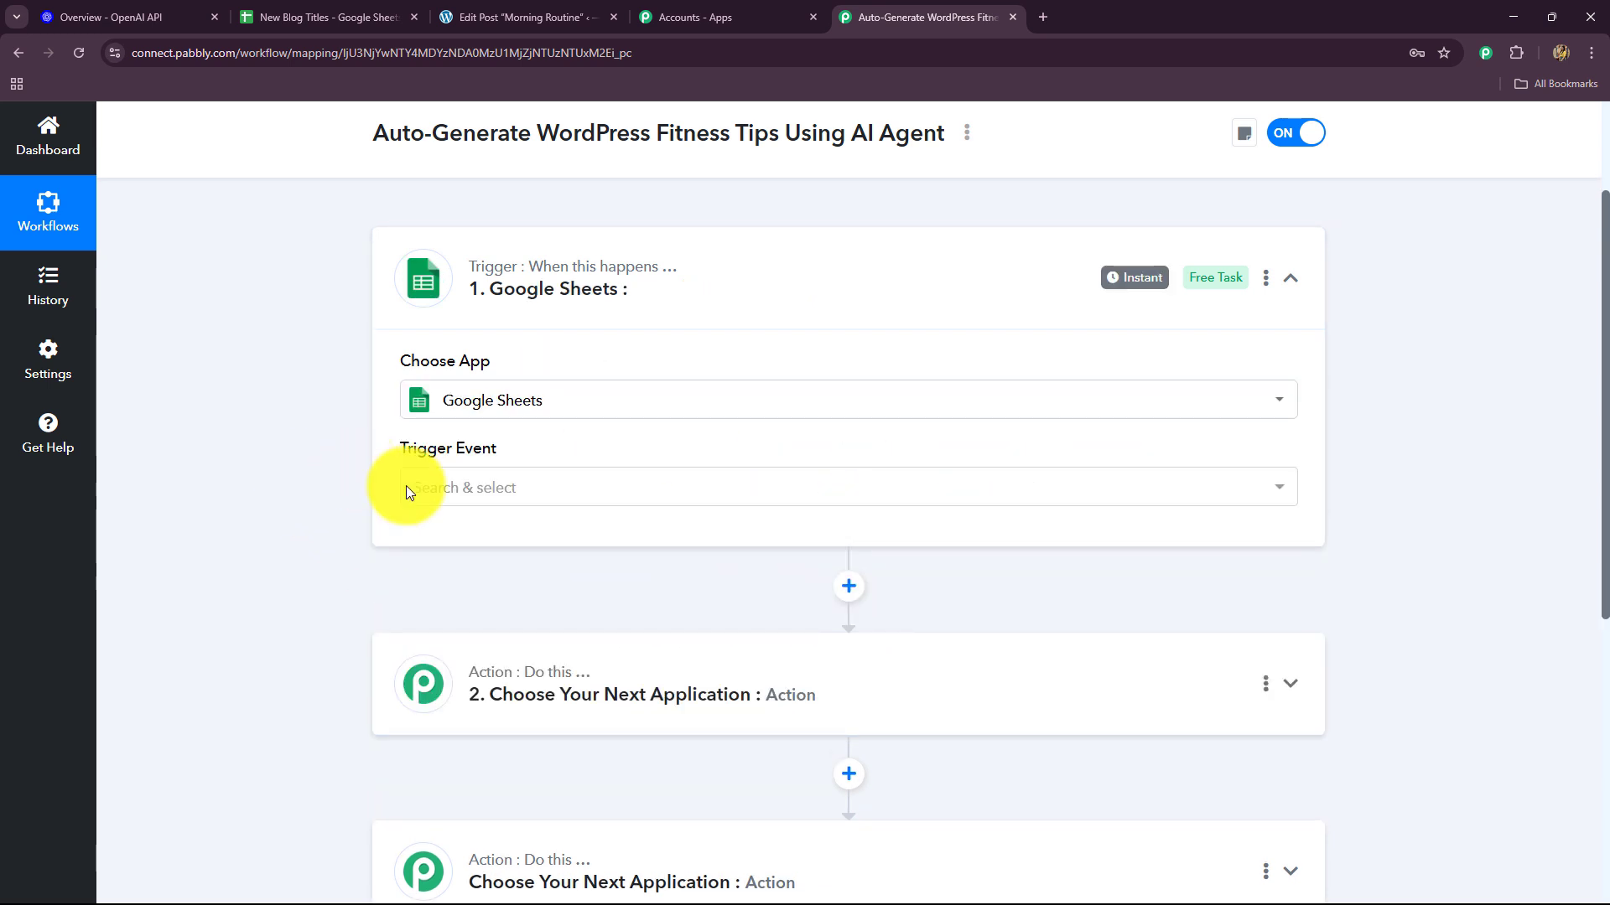
left_click(493, 490)
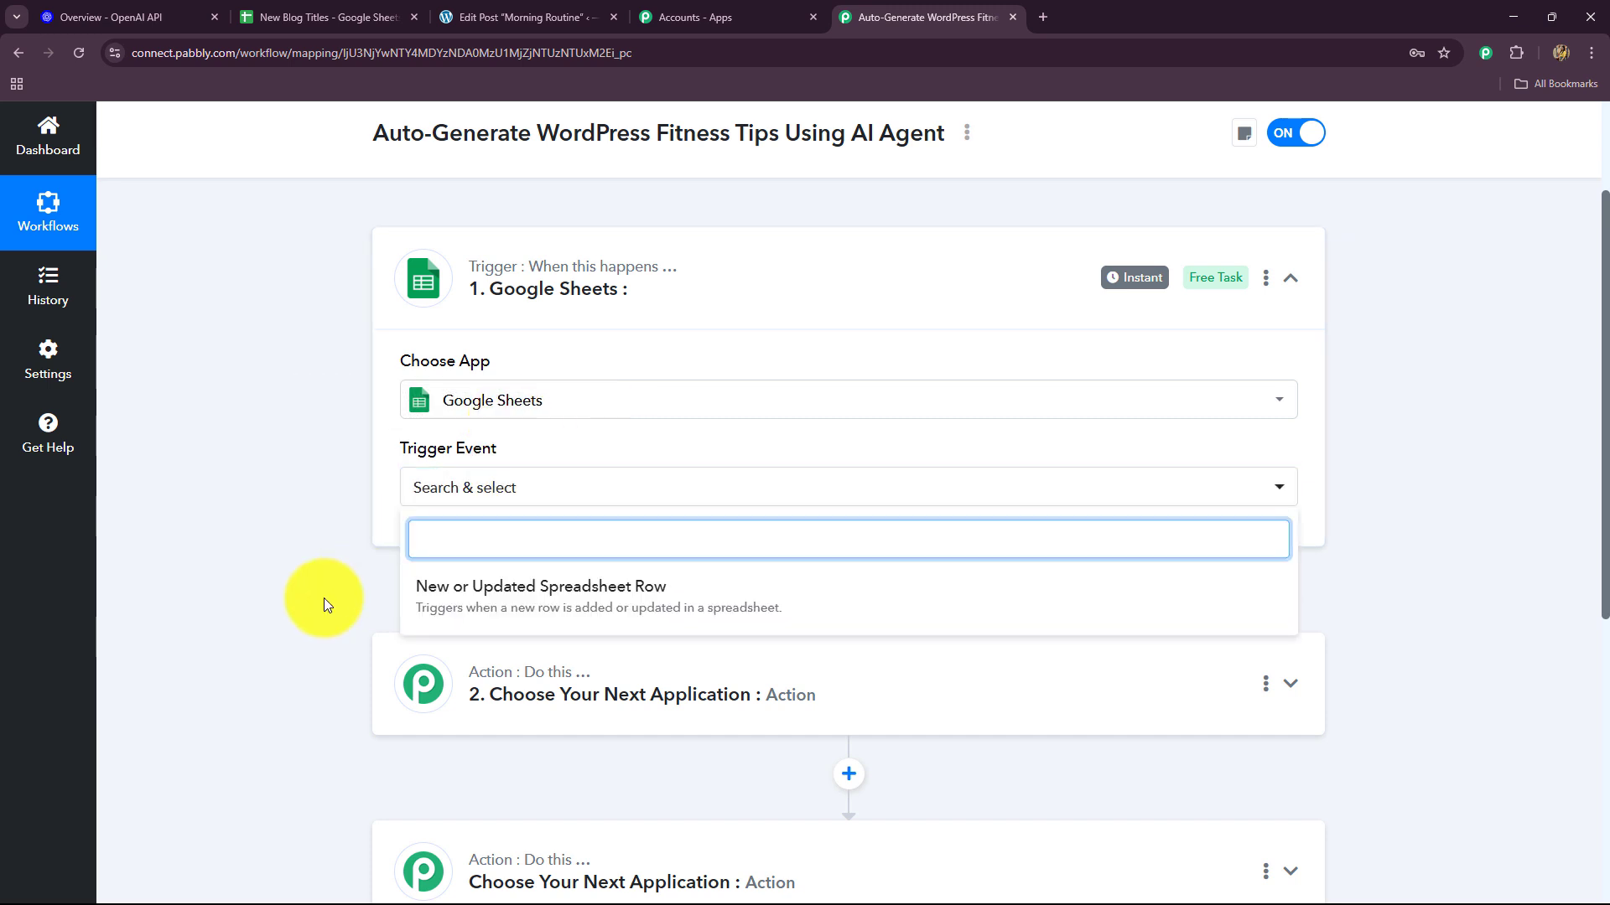
left_click(544, 614)
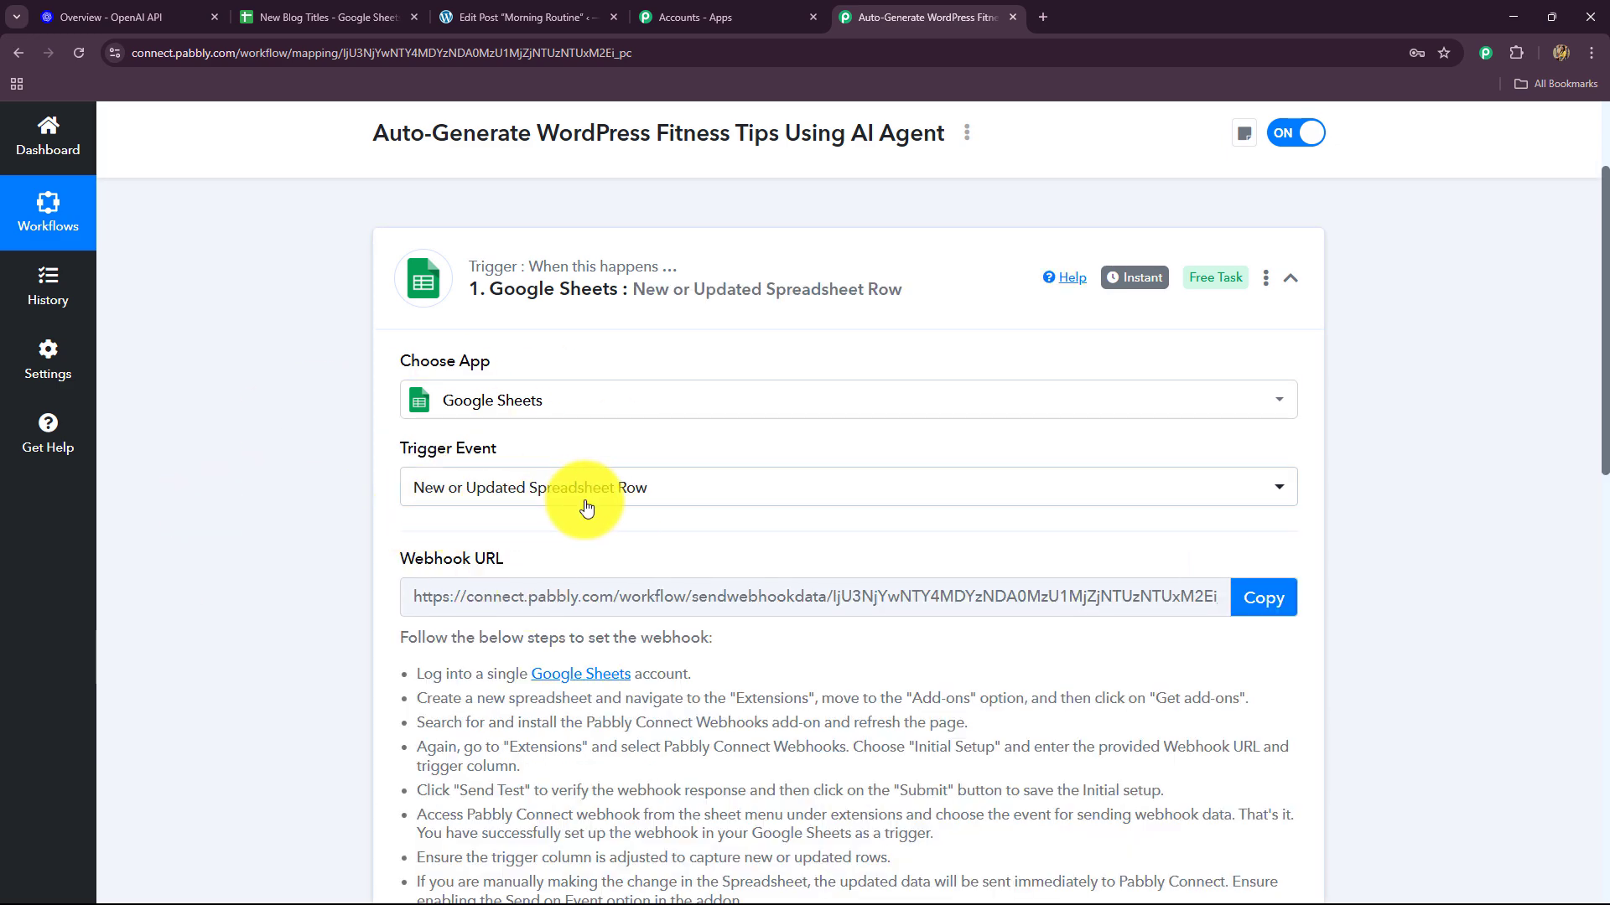
Step: Examine the Google Sheets trigger's webhook setup instructions and switch to the New Blog Titles spreadsheet
left_click(327, 17)
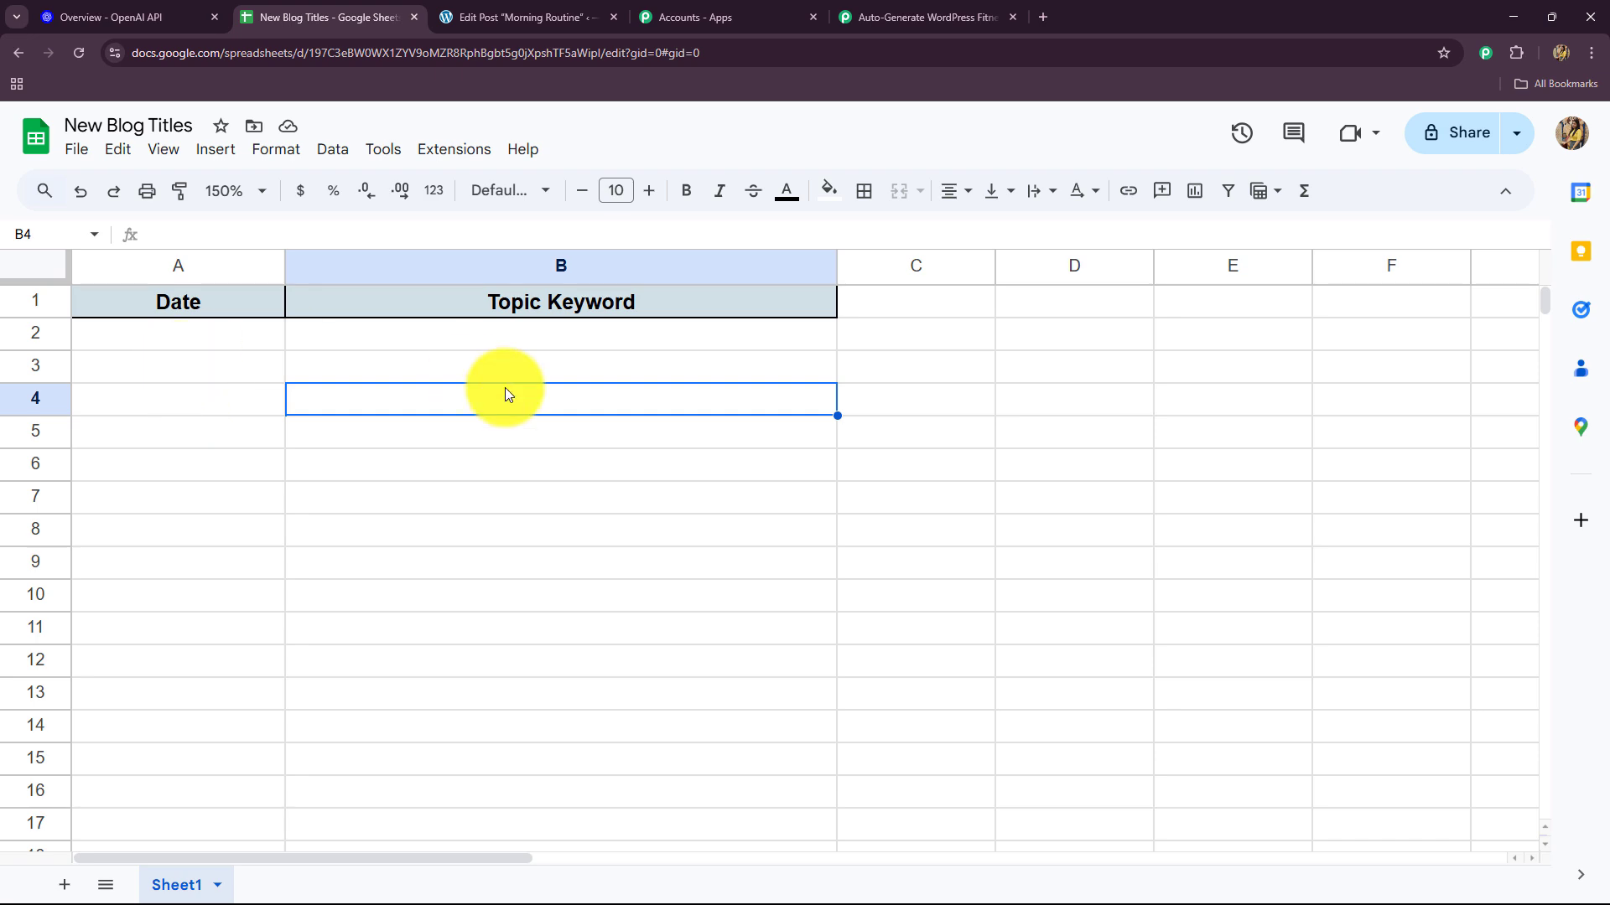
left_click(922, 17)
scroll(140, 503, "down", 4)
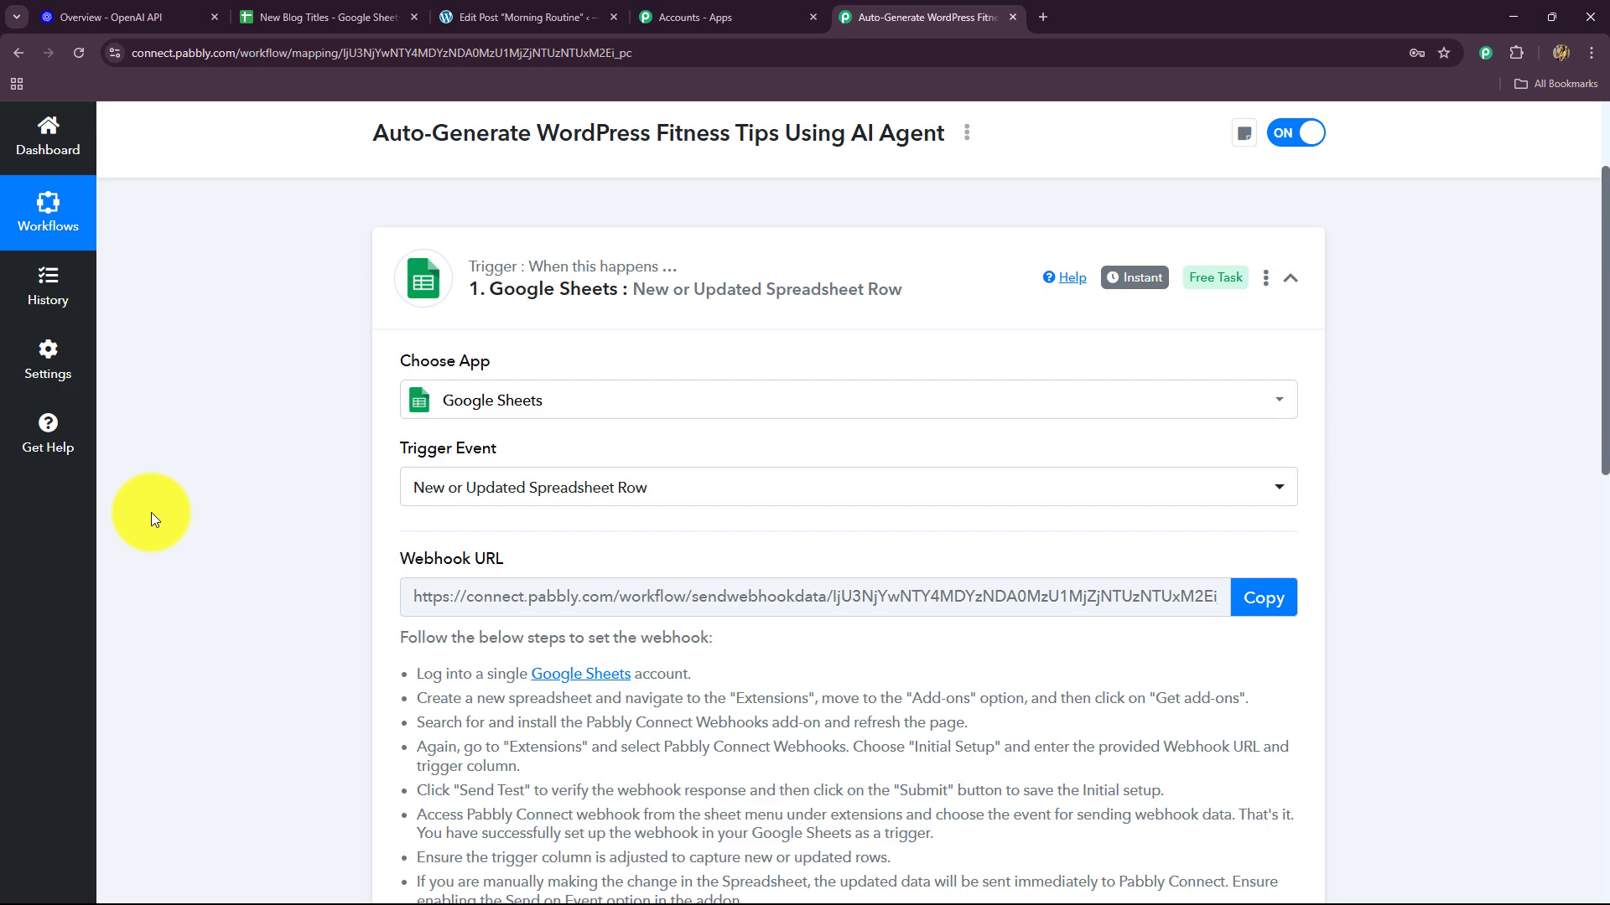
scroll(394, 511, "down", 2)
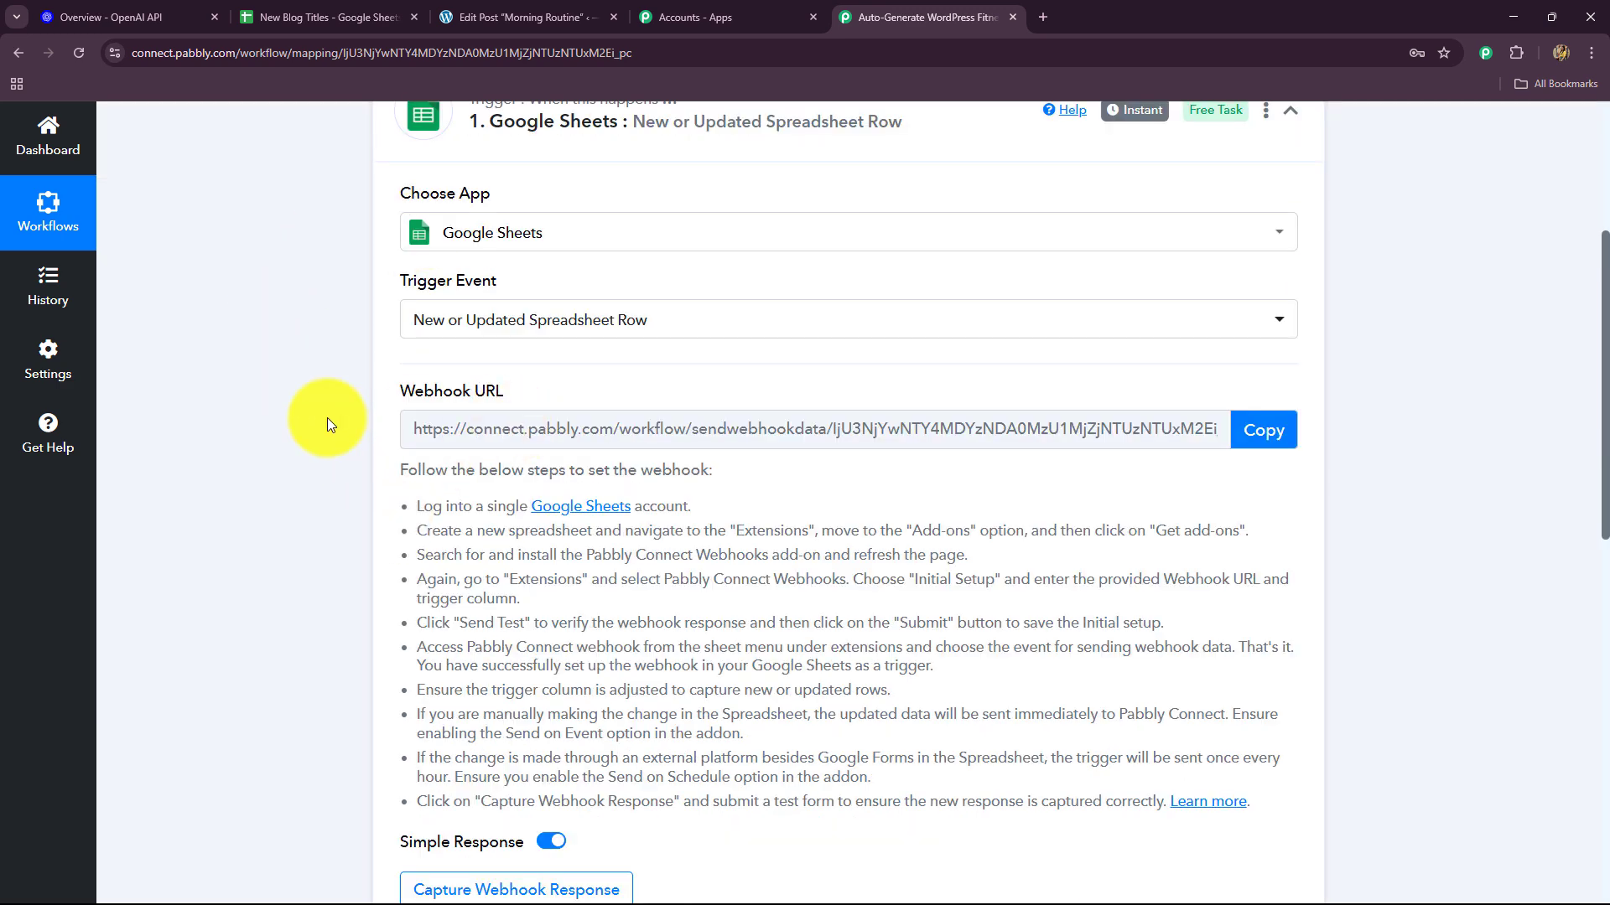
left_click_drag(1103, 820, 395, 491)
left_click(230, 577)
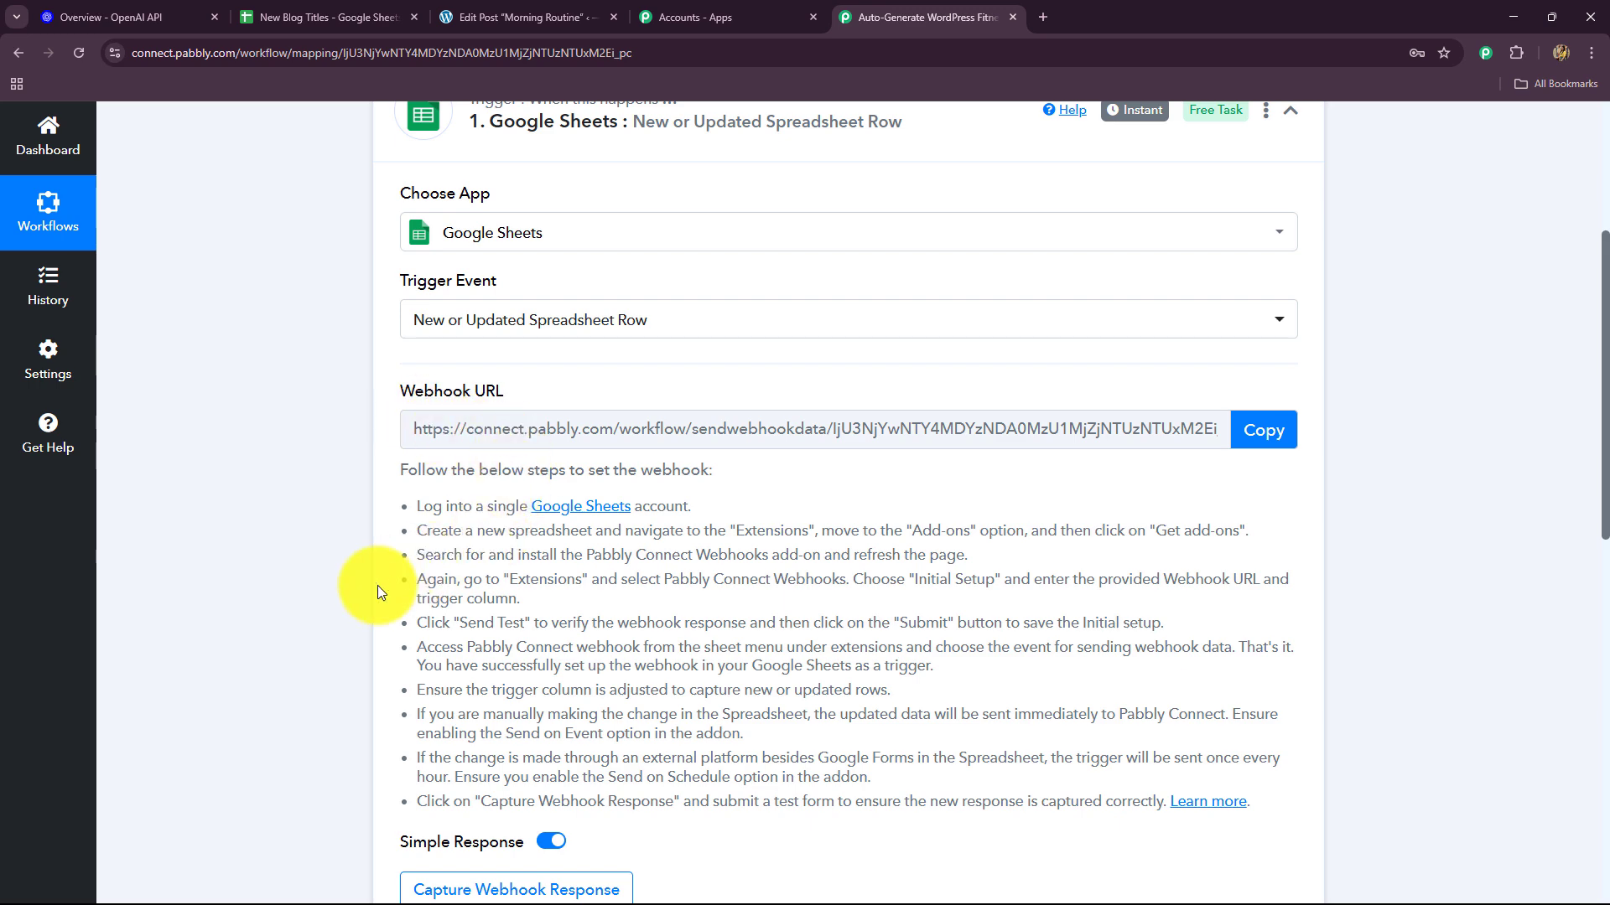
scroll(375, 586, "up", 2)
left_click(348, 15)
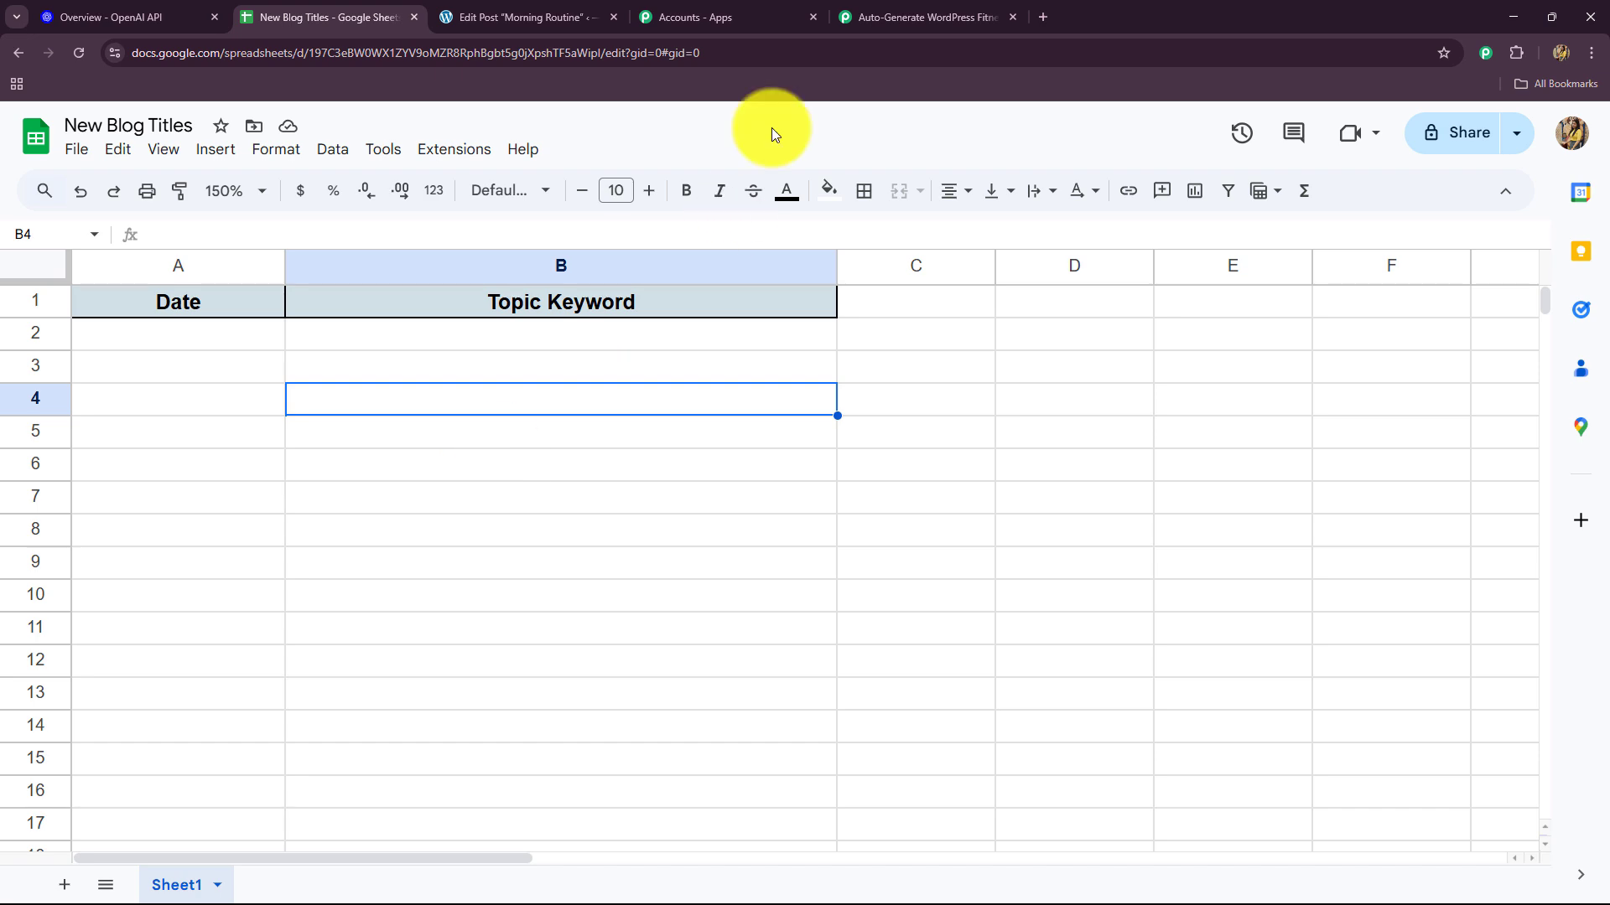
Step: Copy the webhook URL from the workflow's Google Sheets trigger and return to the New Blog Titles spreadsheet
left_click(903, 15)
scroll(742, 530, "down", 2)
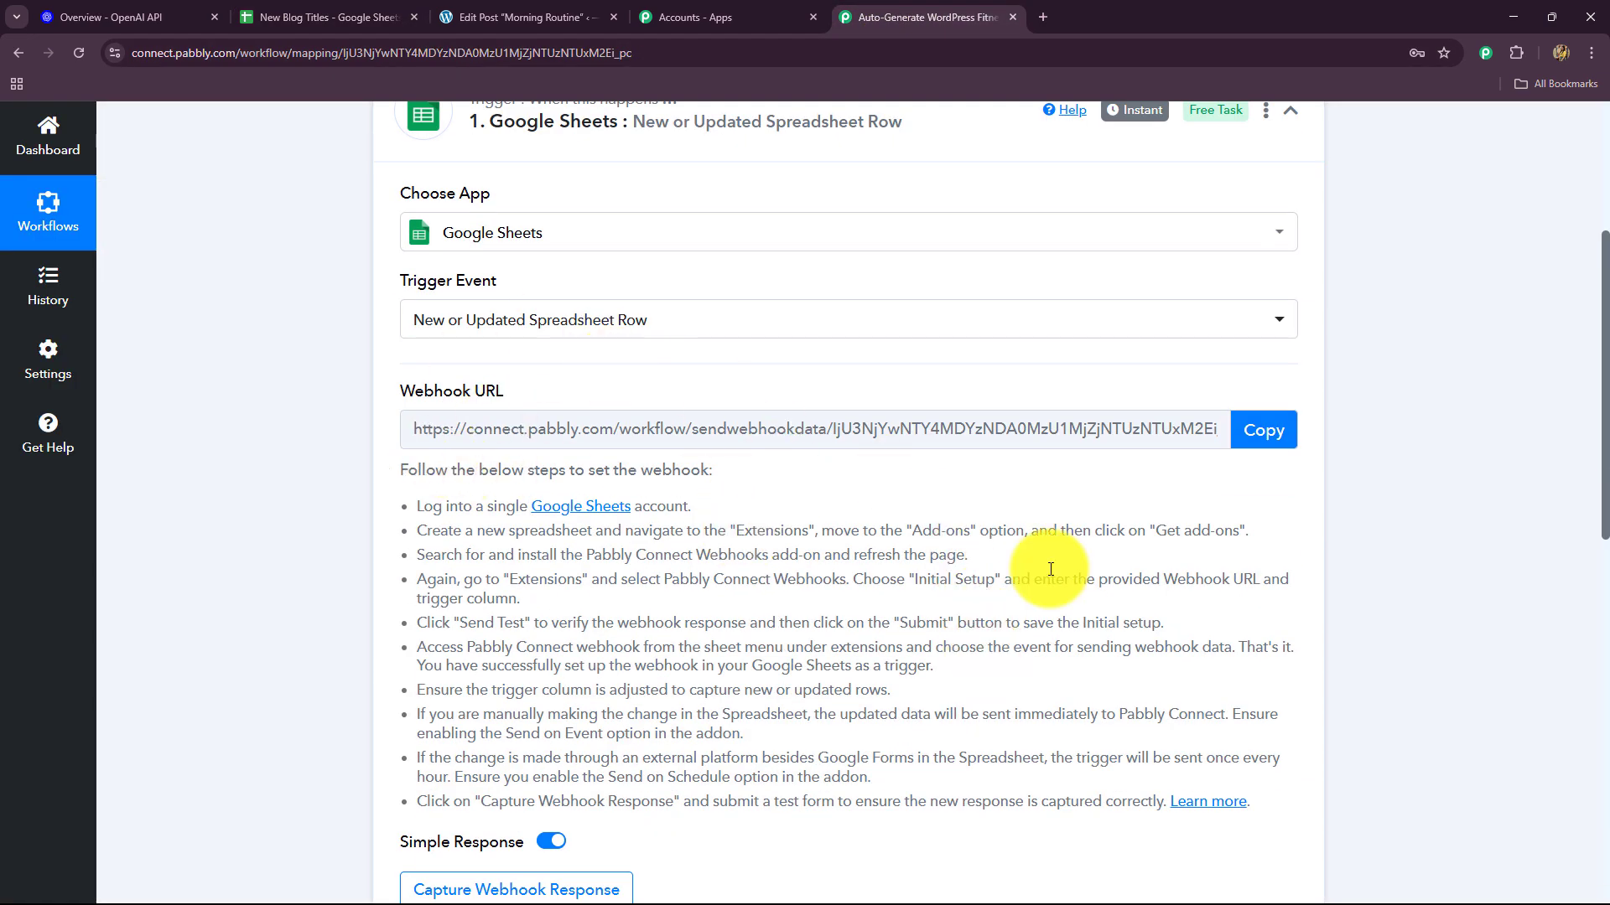
left_click(1263, 429)
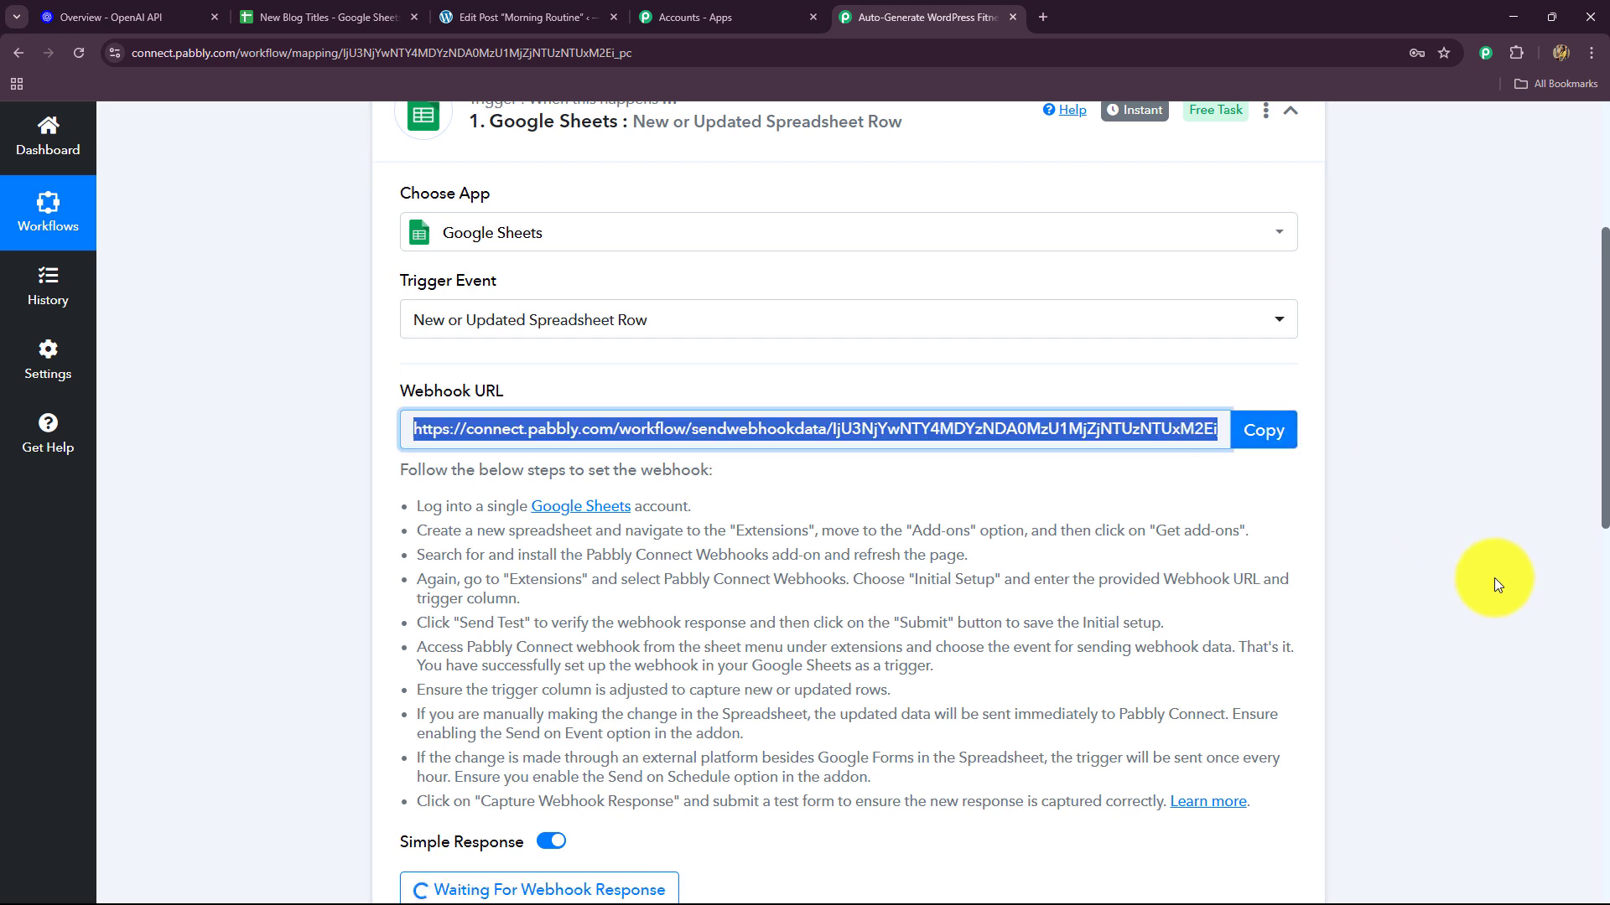
left_click(296, 18)
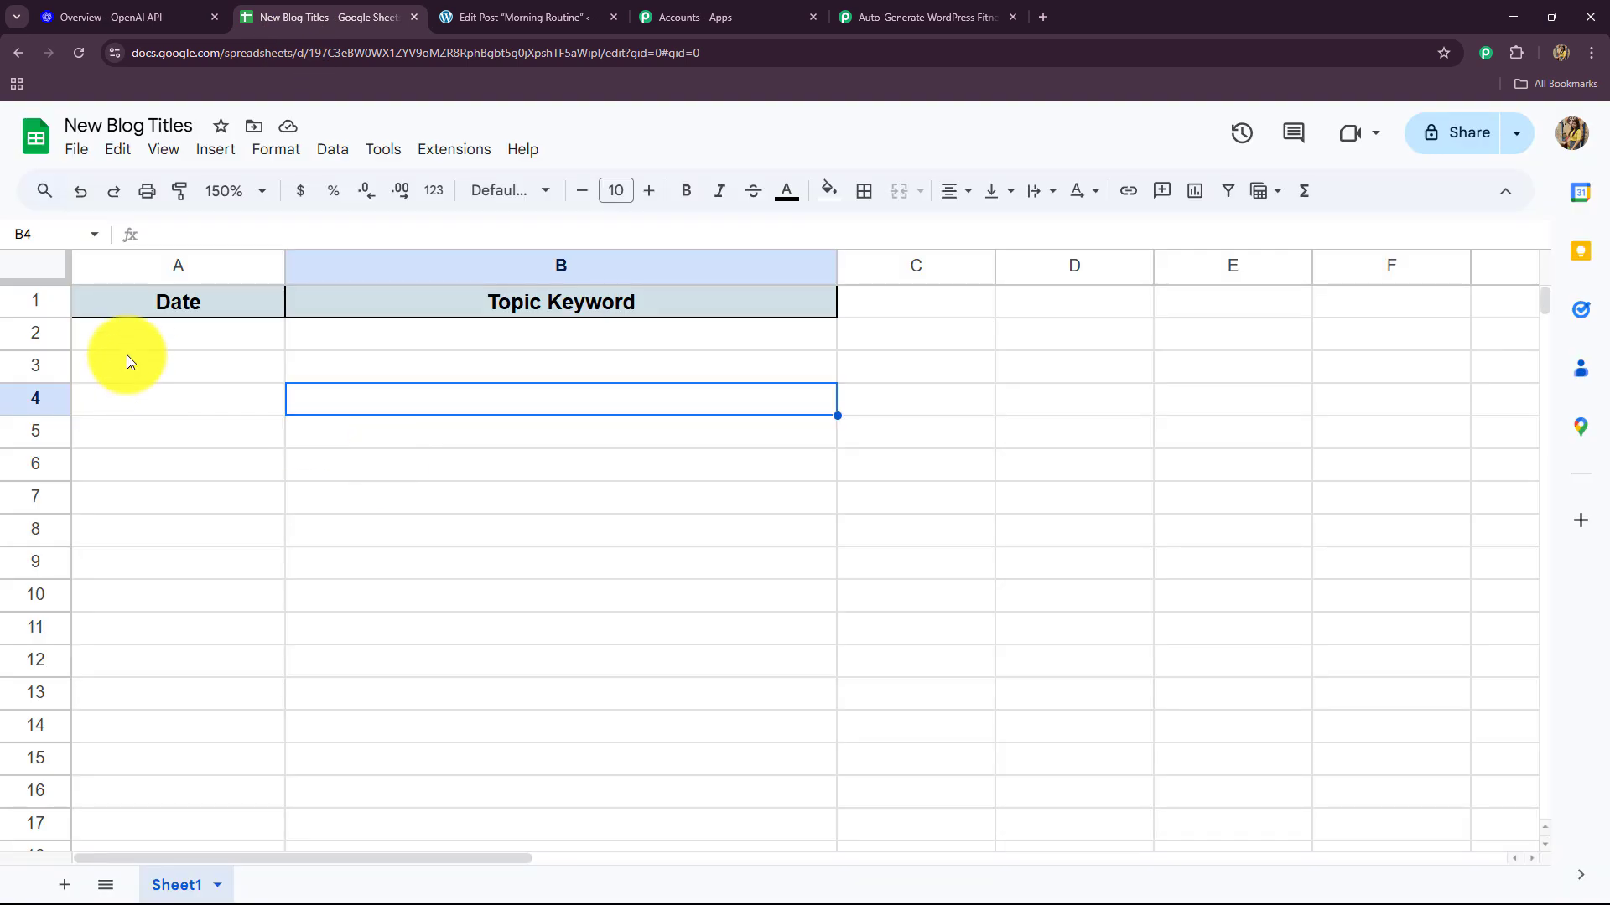
Step: Fill row 2 of the spreadsheet with the date 18-04-2024 and the topic keyword "Stronger Core, Stronger You"
left_click_drag(126, 336, 514, 341)
left_click(400, 441)
left_click(193, 335)
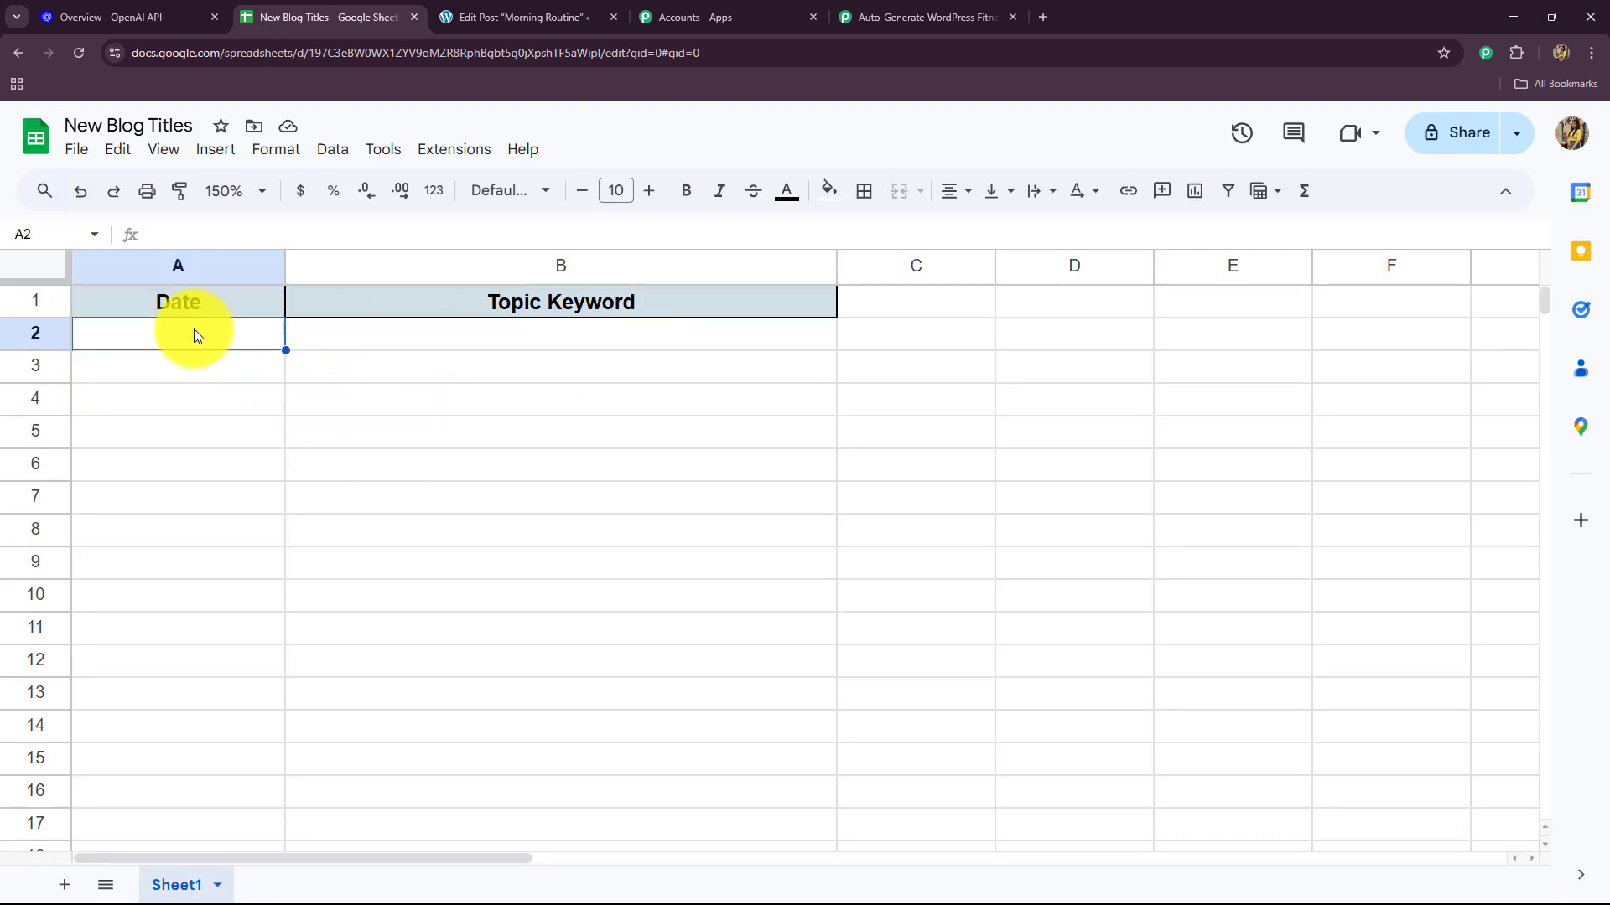
key("ctrl+semicolon")
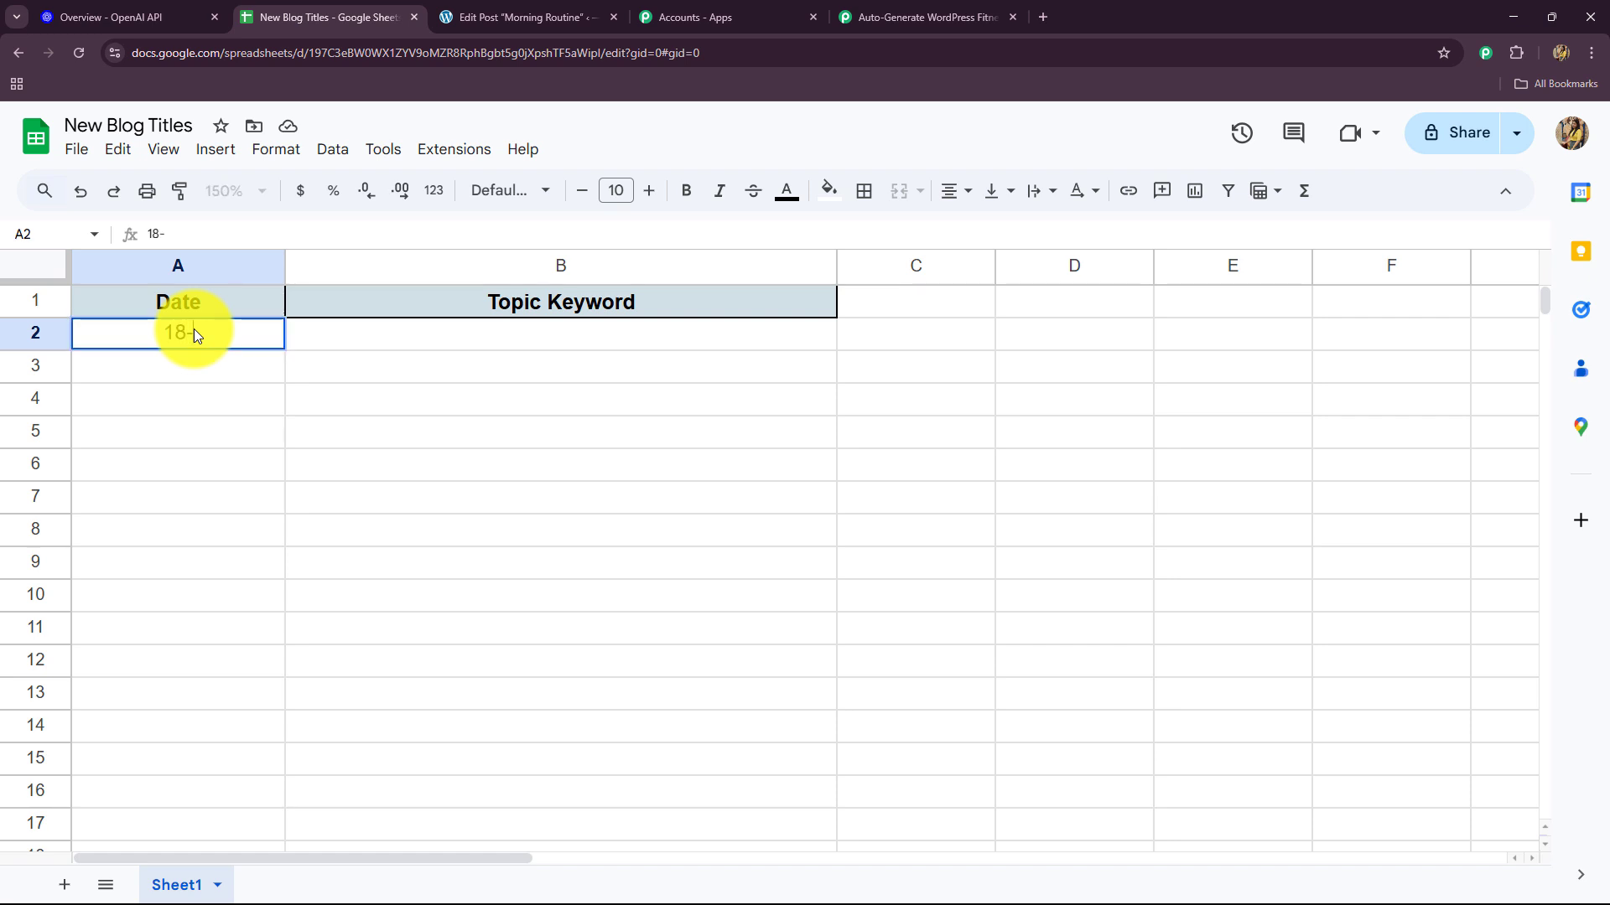
left_click(304, 394)
left_click(338, 340)
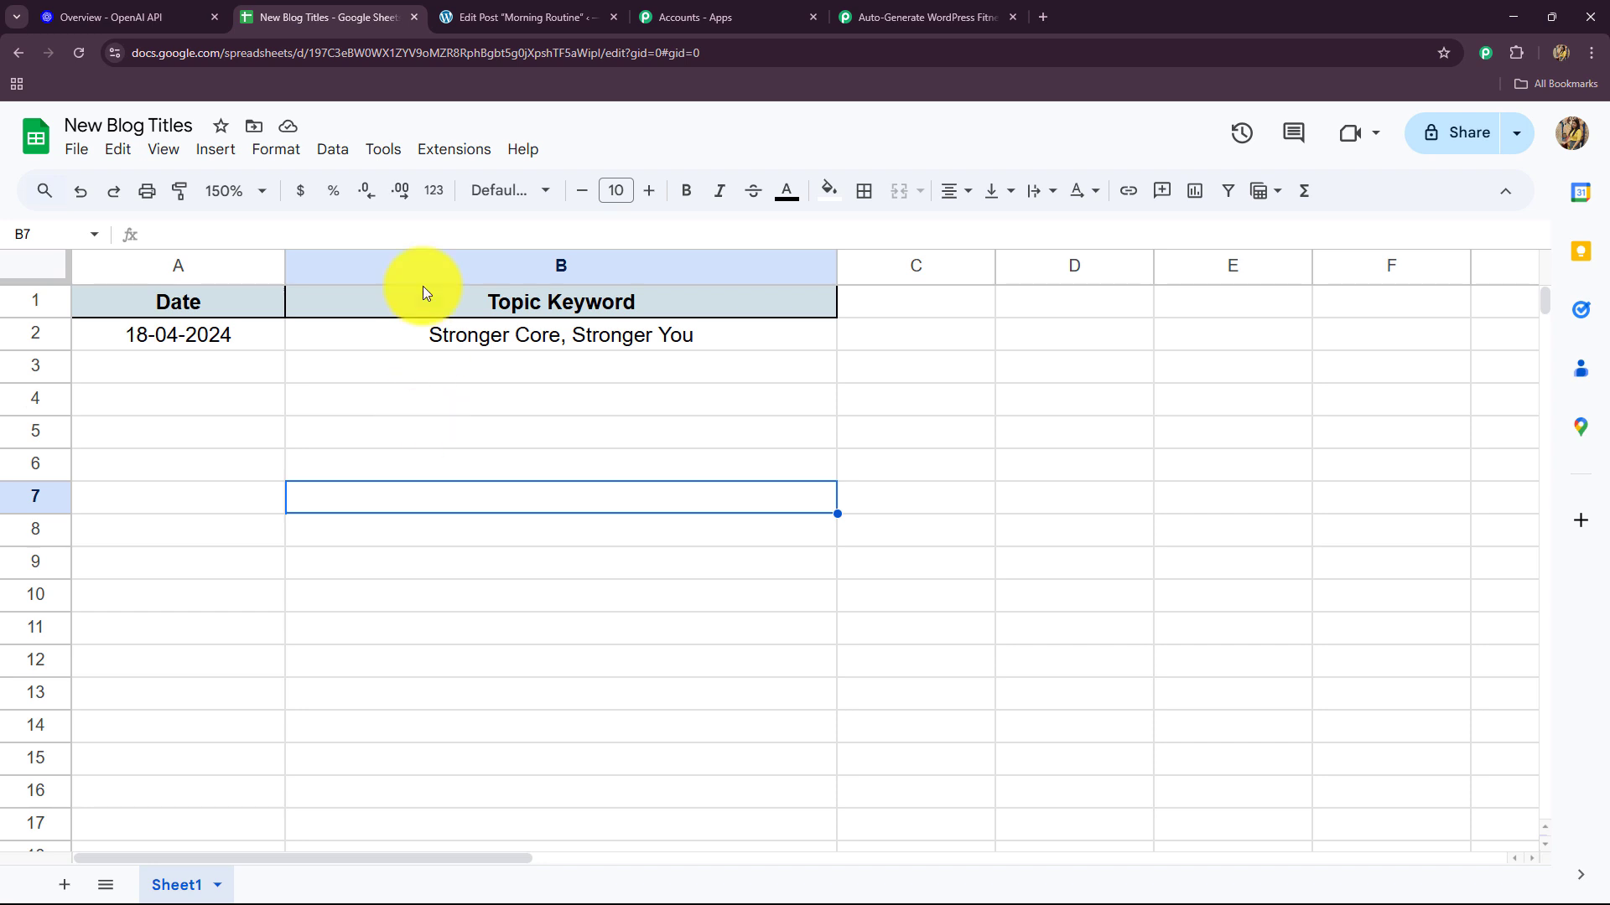
Step: Search the Google Workspace Marketplace for the Pabbly Connect Webhooks add-on
left_click(455, 160)
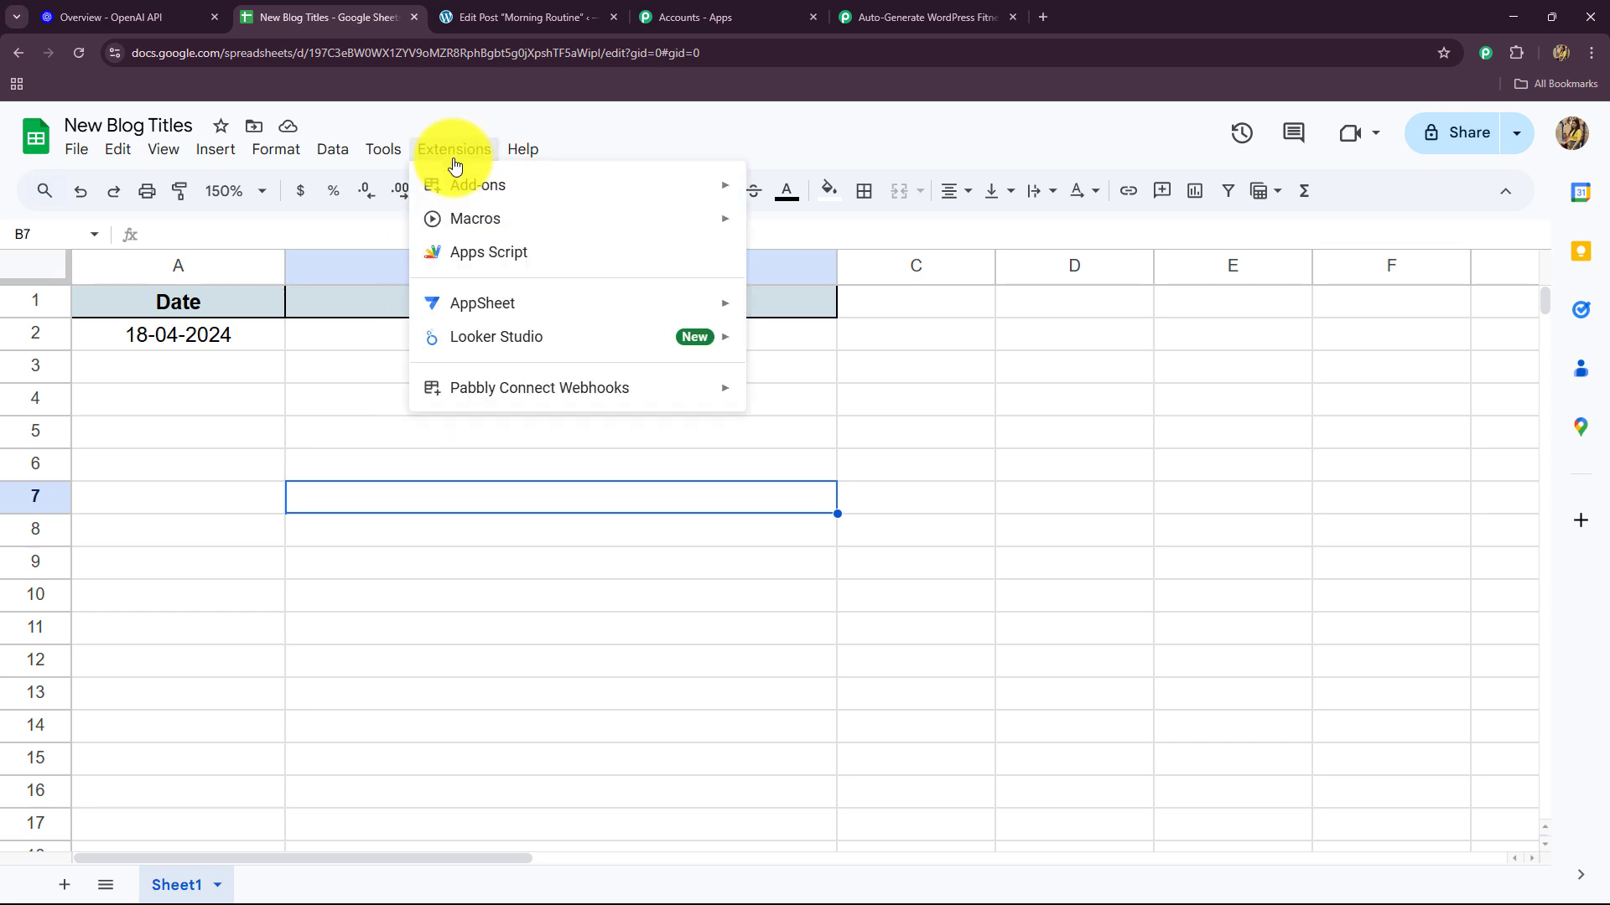
mouse_move(483, 197)
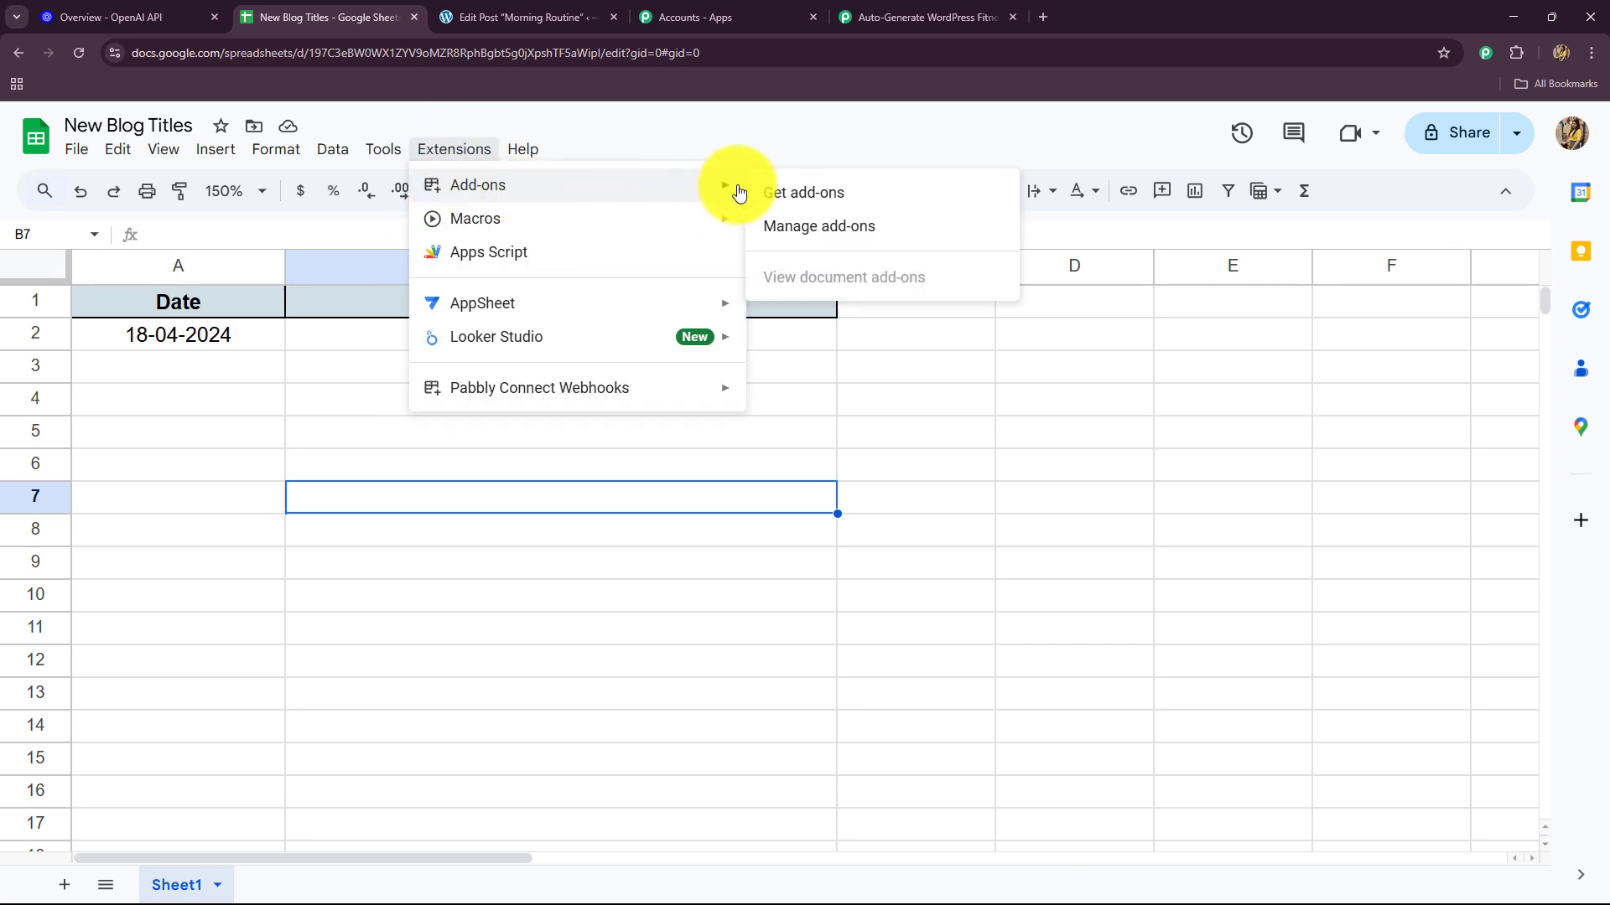
left_click(788, 194)
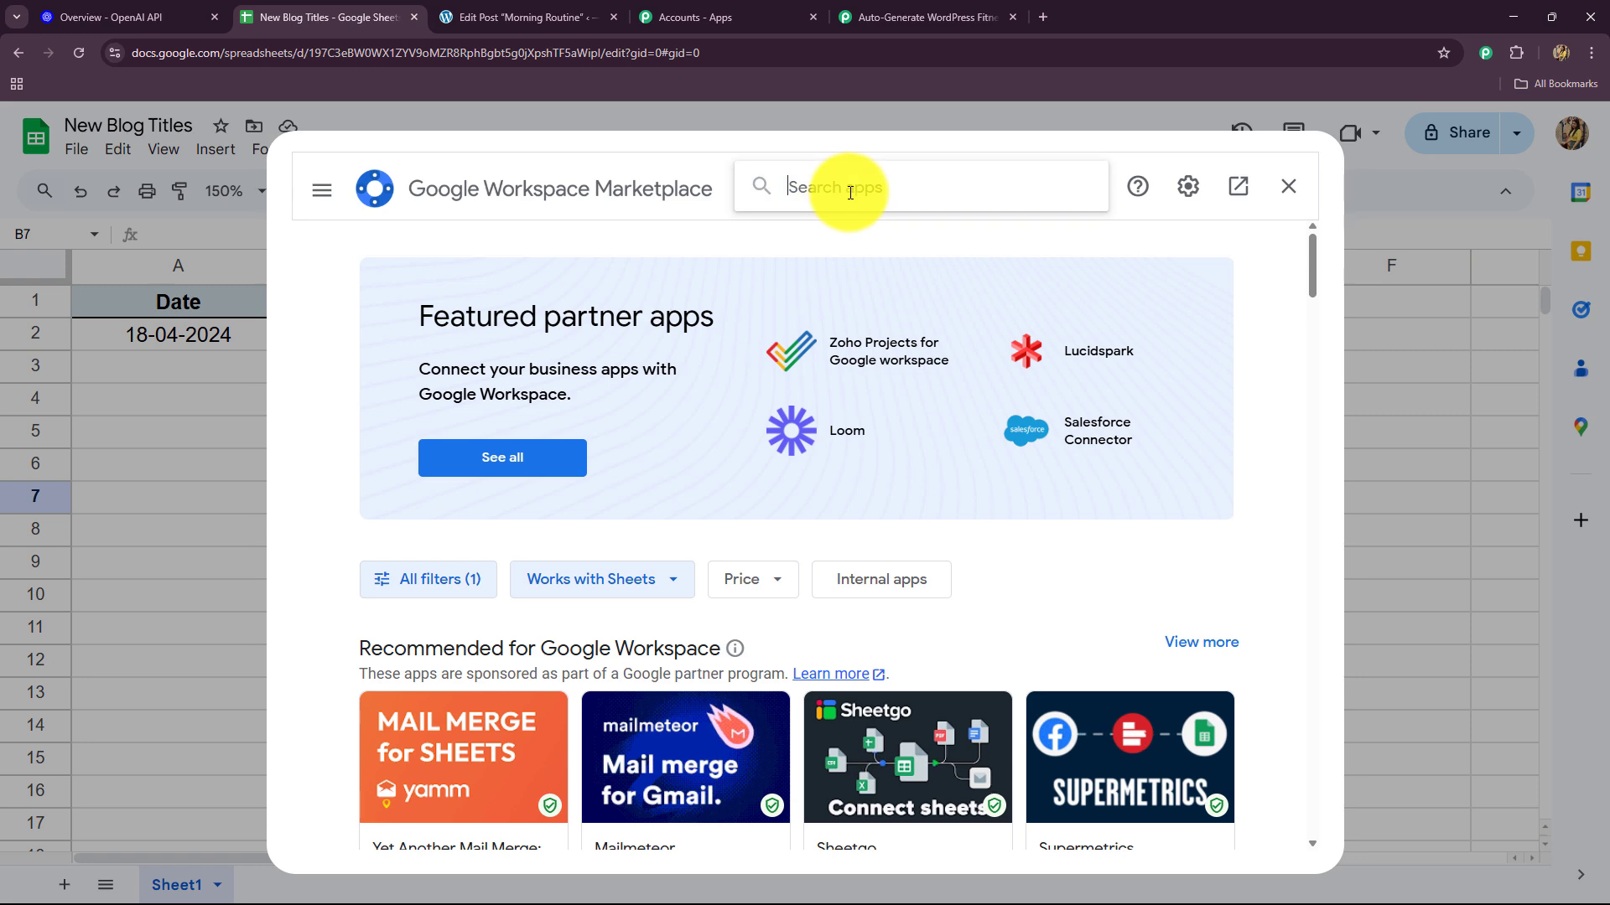
left_click(849, 193)
type("Pabbl")
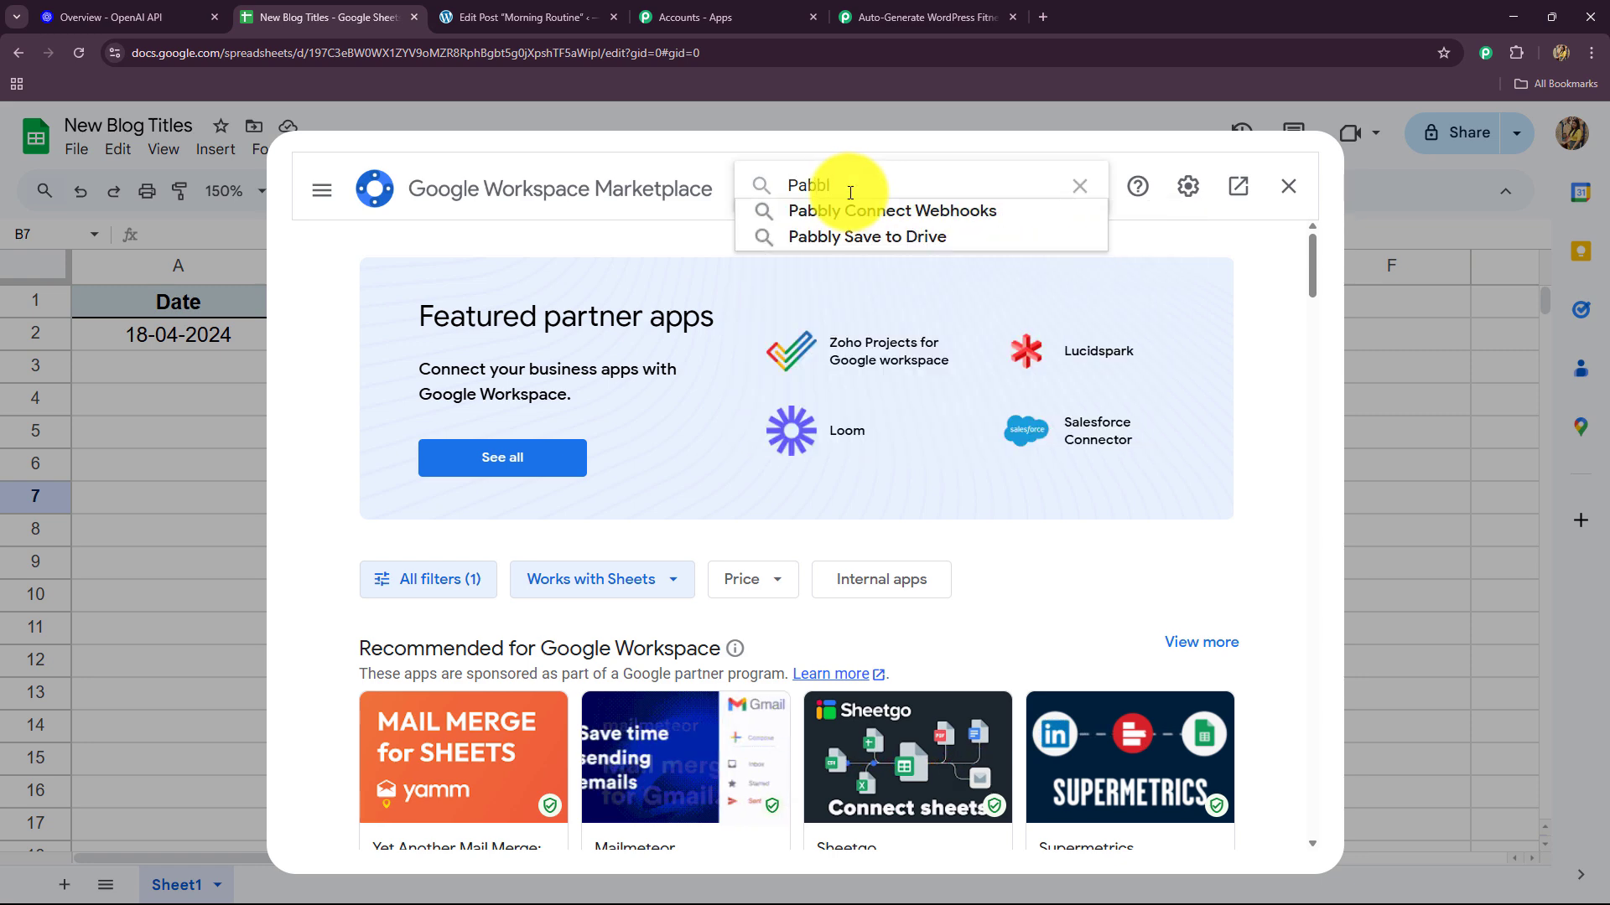
left_click(837, 211)
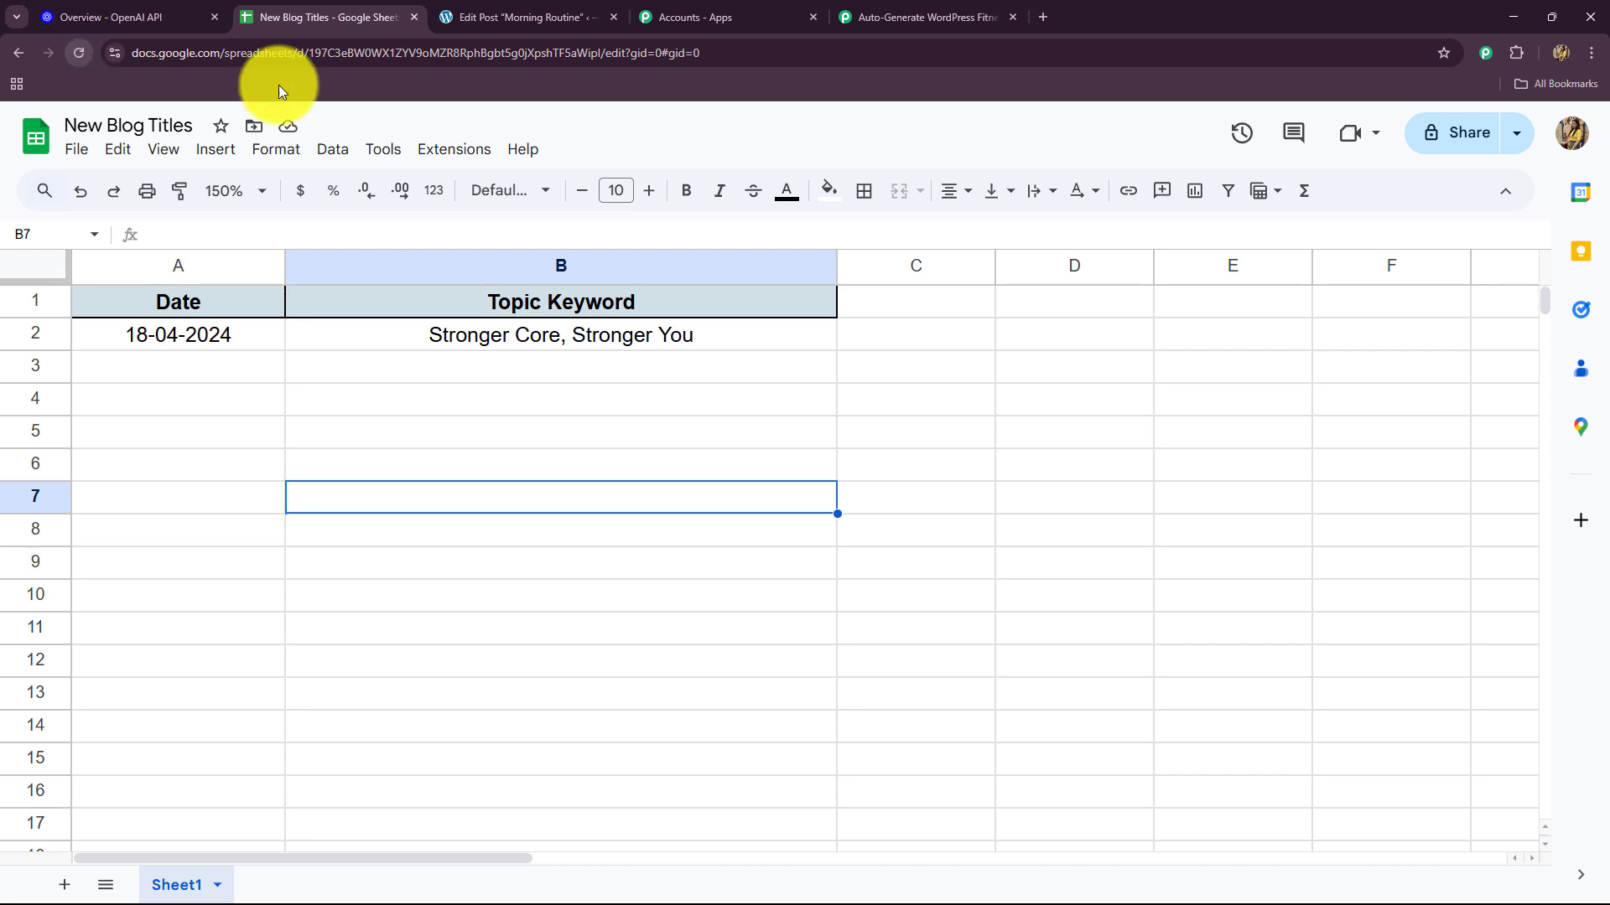
Step: Open the Pabbly Connect Webhooks Initial Setup for Sheet1 and paste in the webhook URL copied from the workflow's trigger
left_click(440, 155)
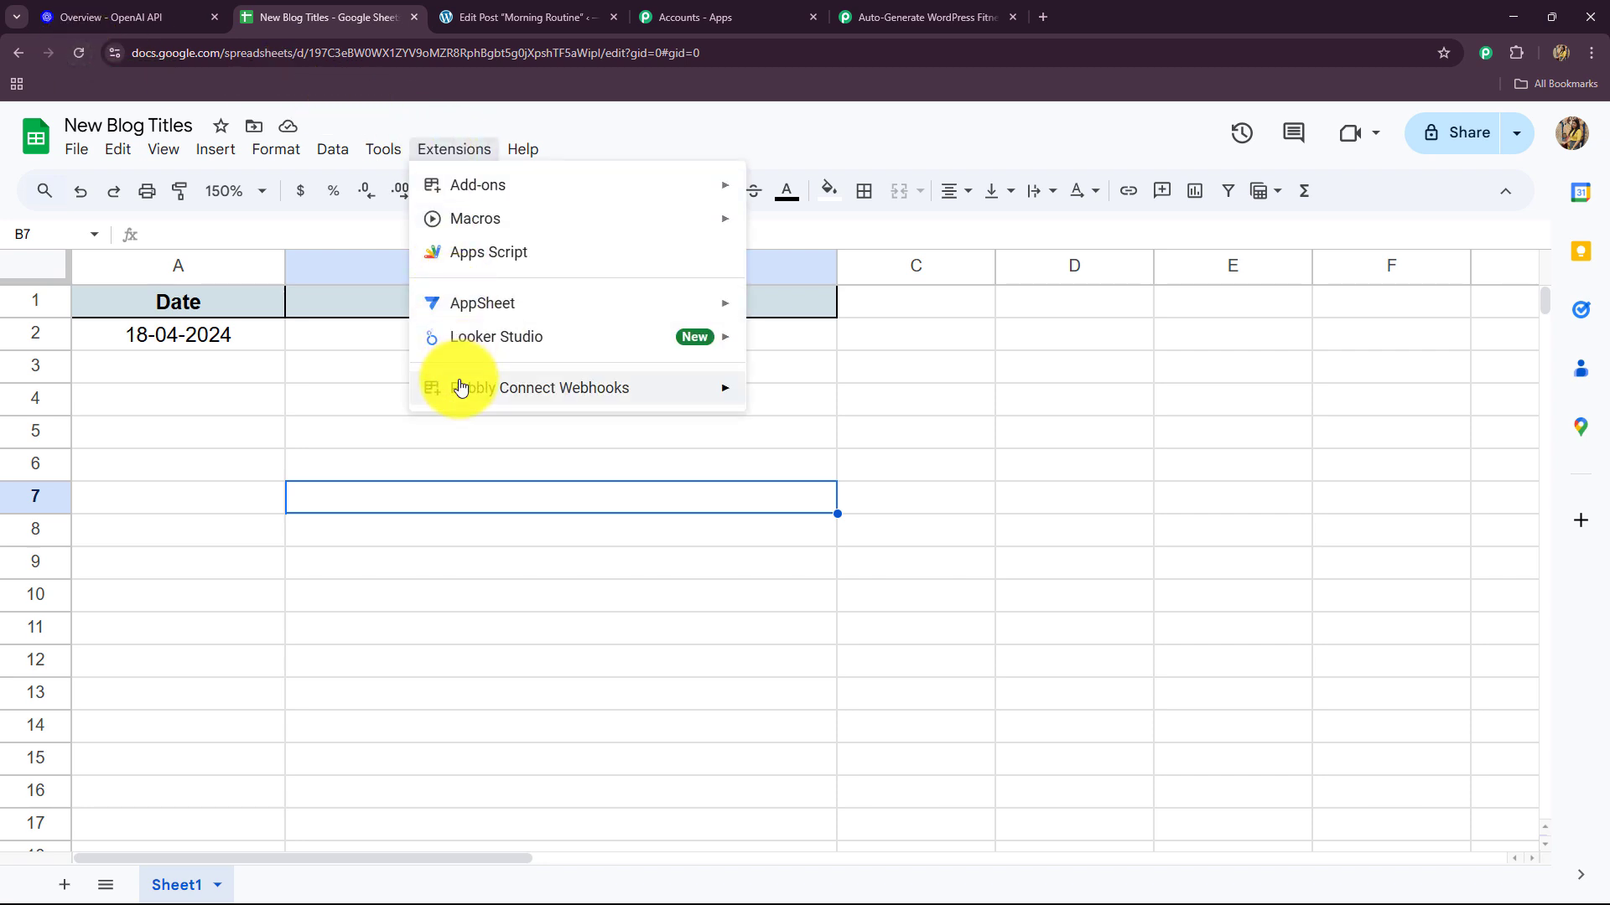
mouse_move(532, 388)
left_click(809, 390)
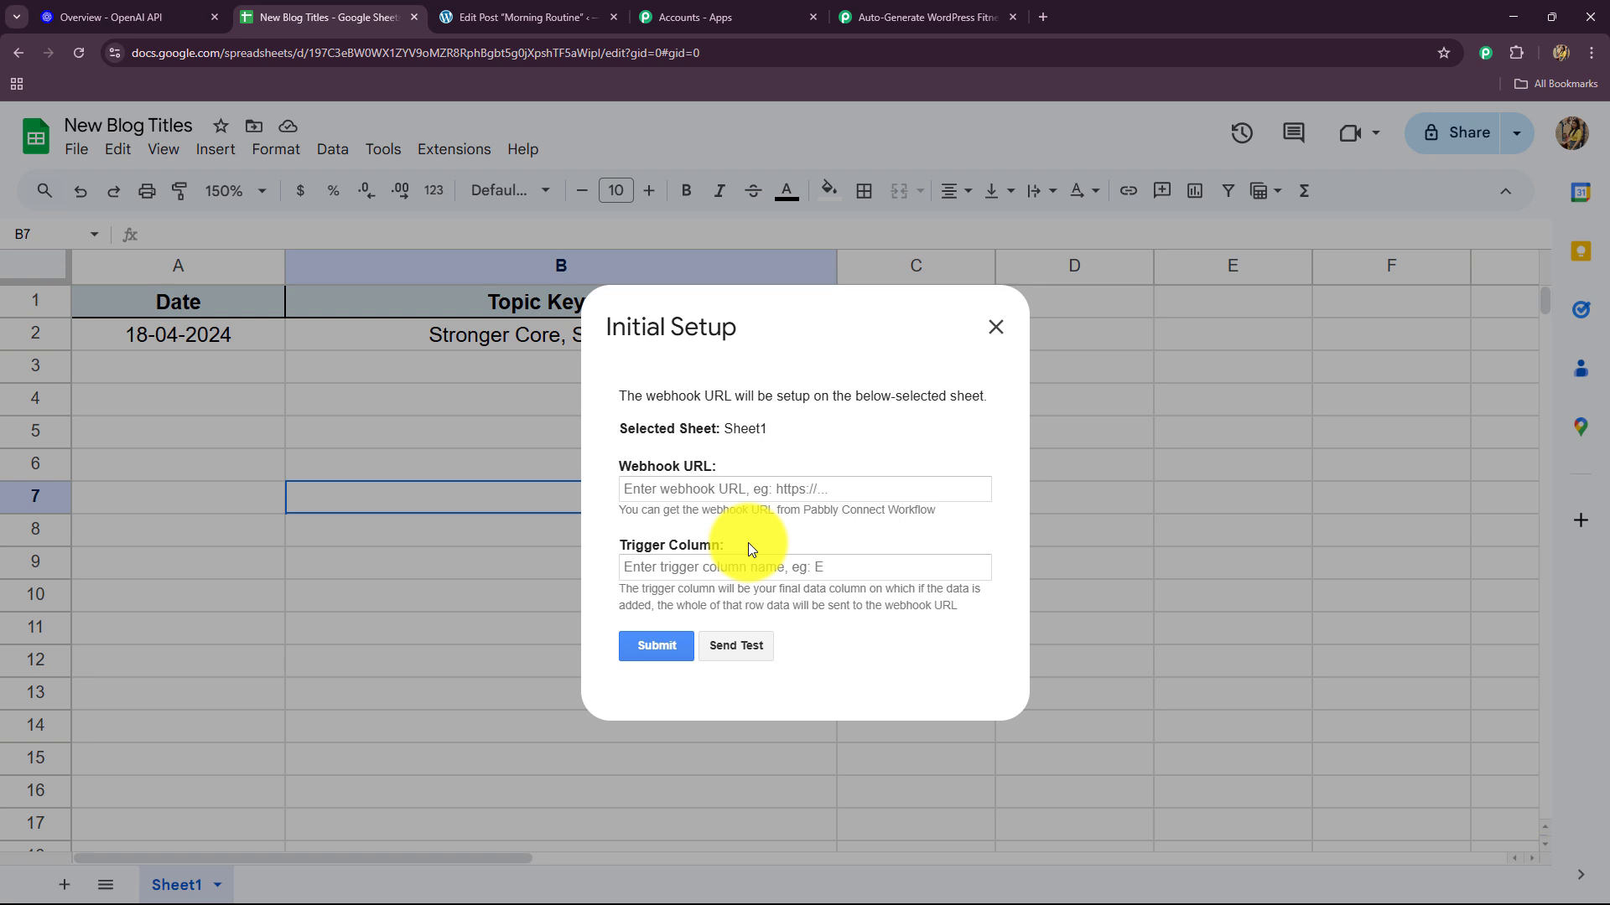
left_click(671, 492)
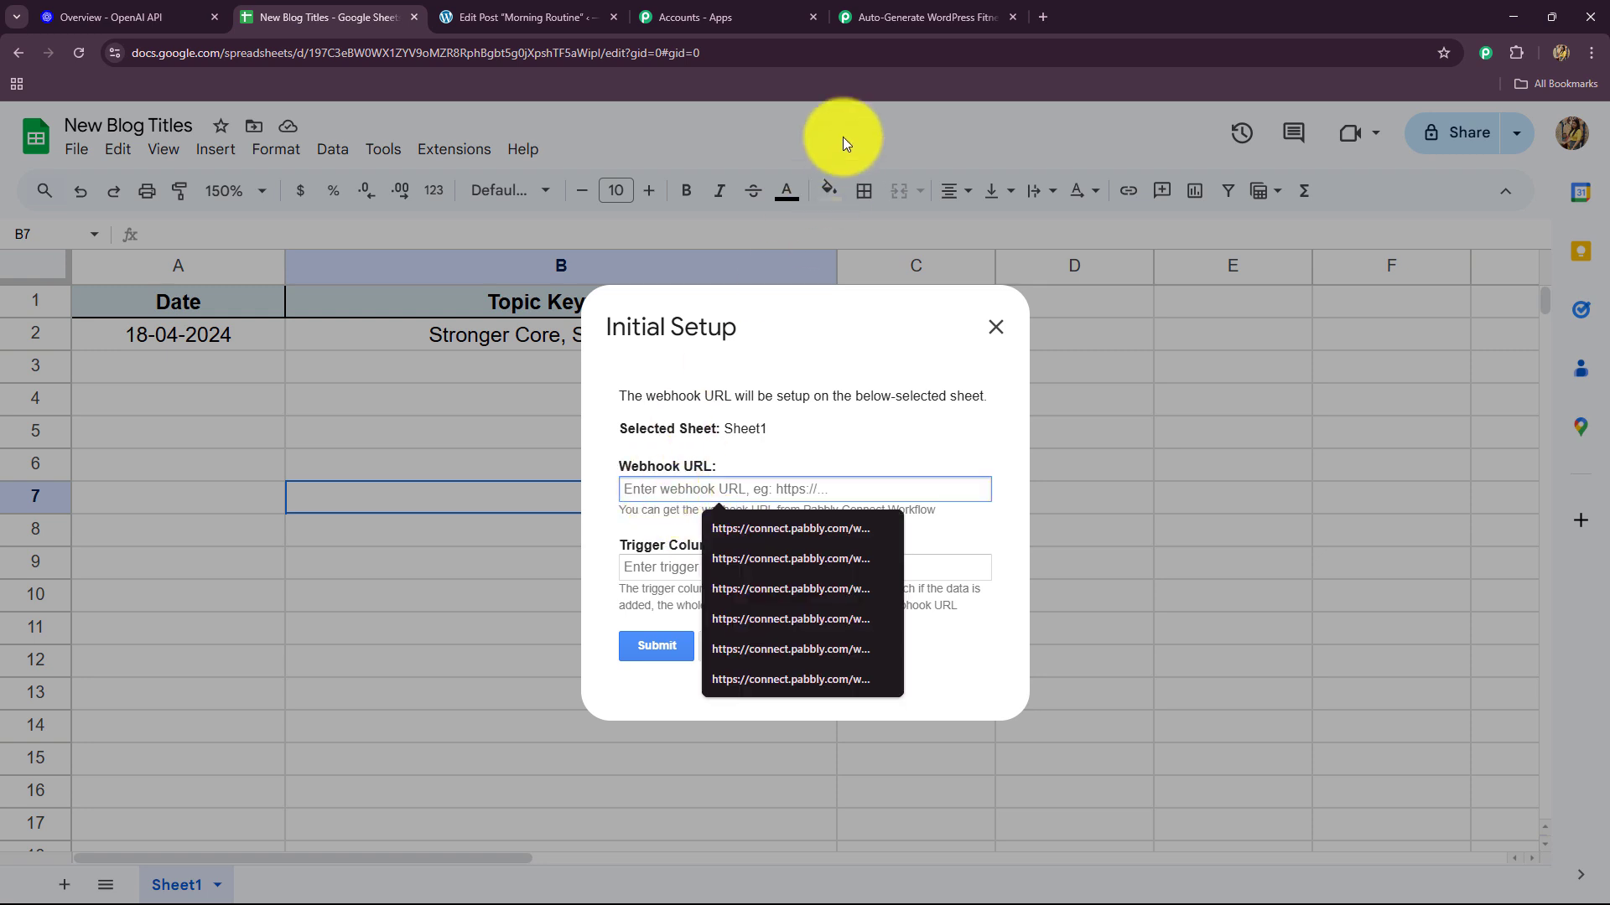
left_click(873, 7)
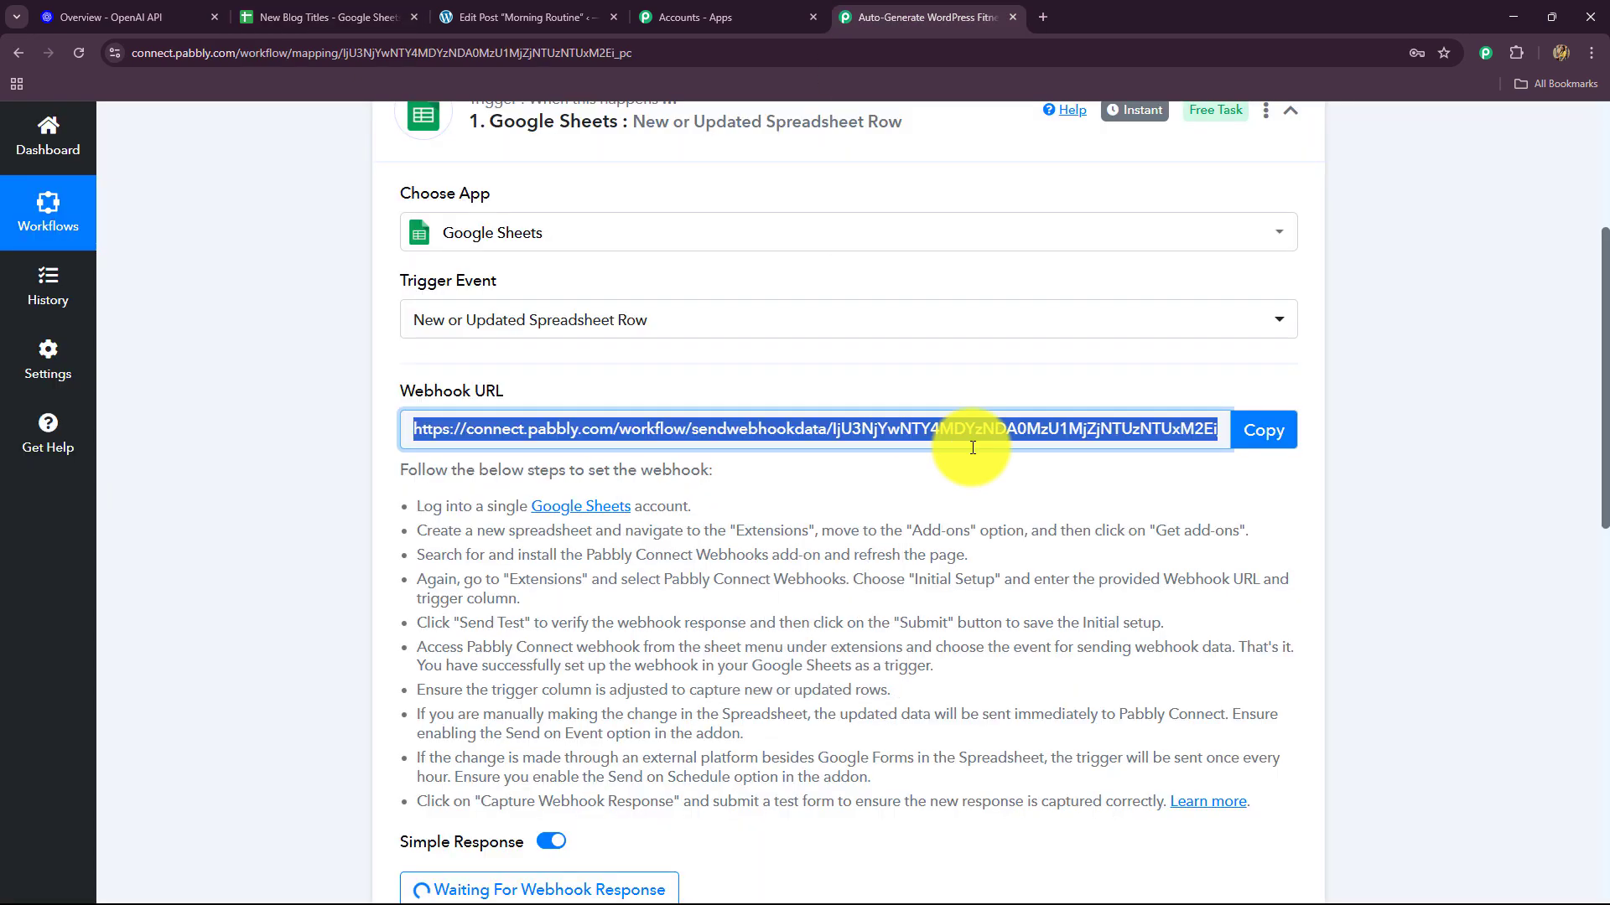
left_click(1257, 434)
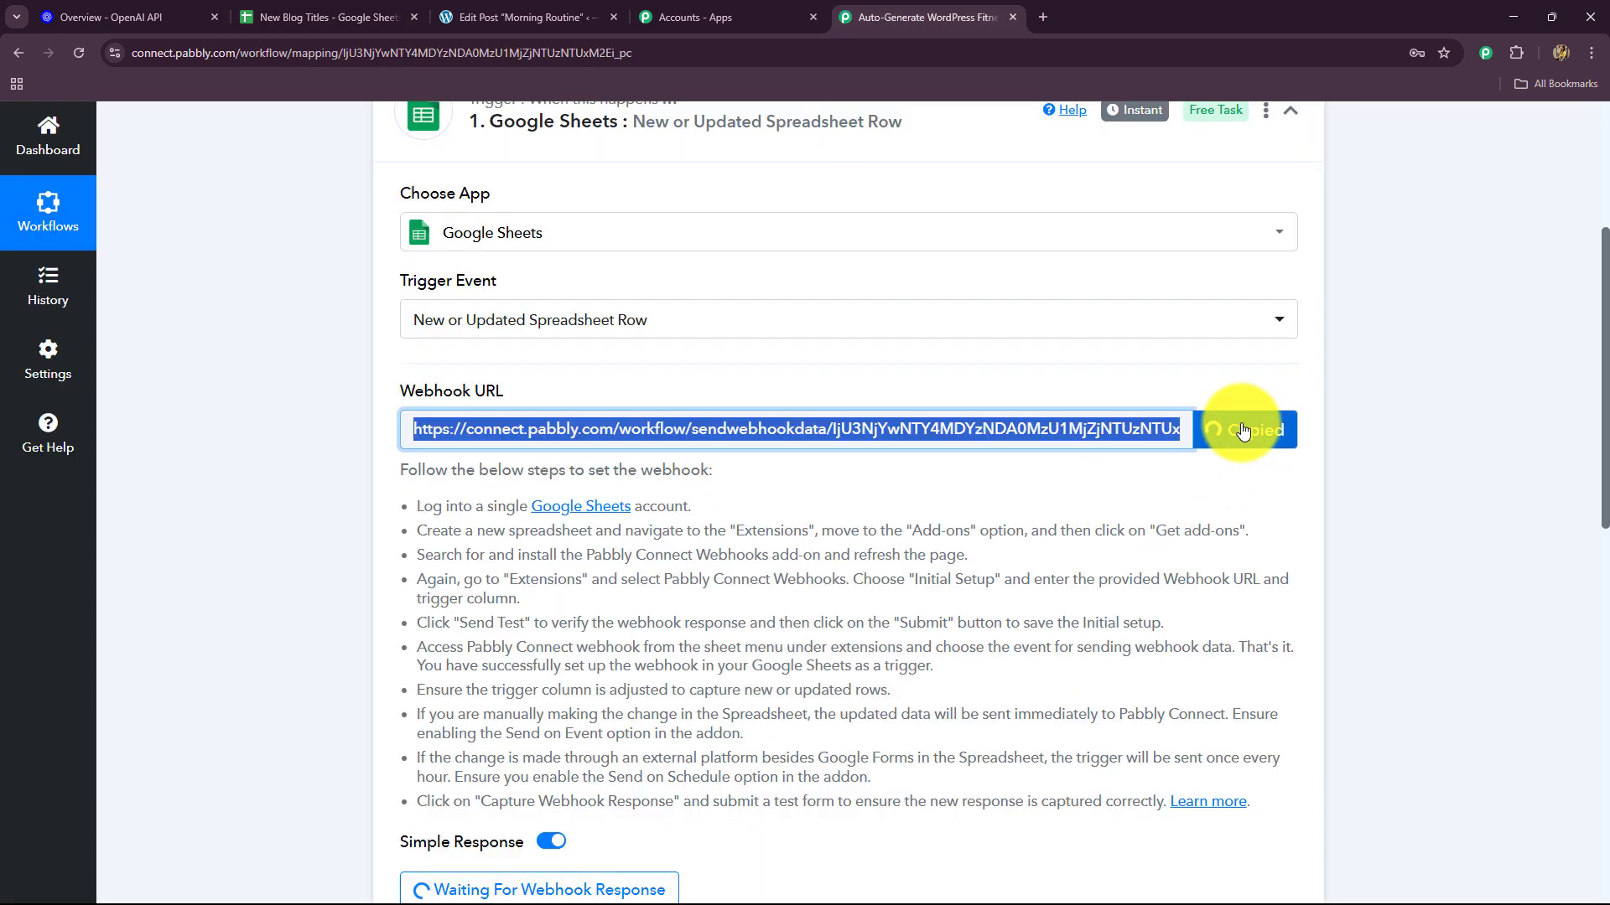
left_click(339, 18)
left_click(647, 484)
key("ctrl+v")
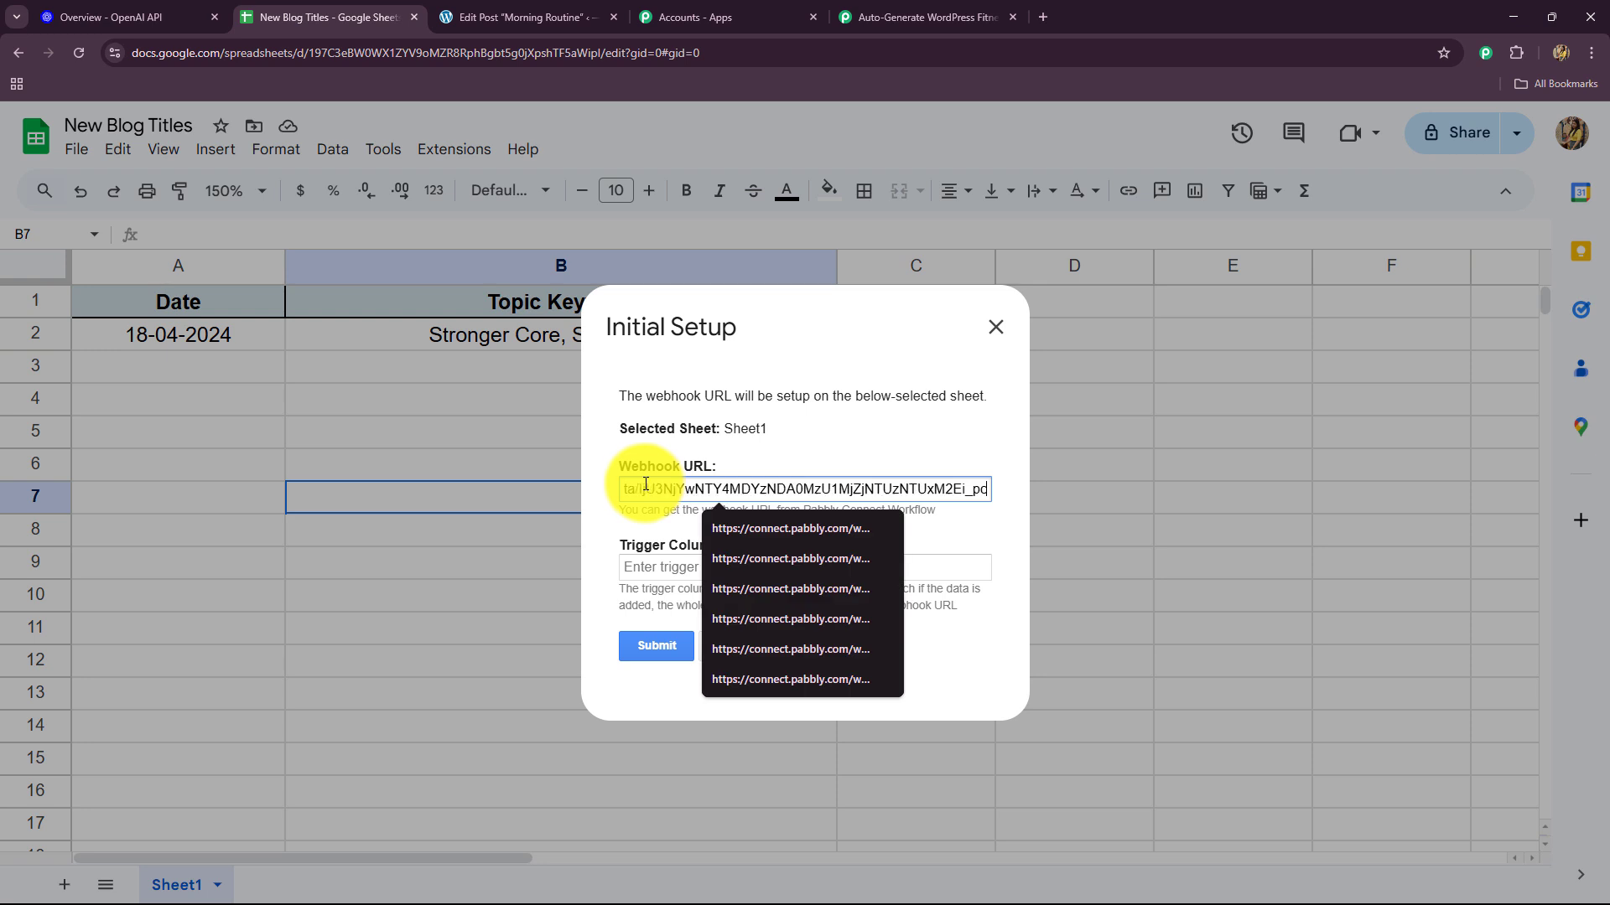
left_click(607, 518)
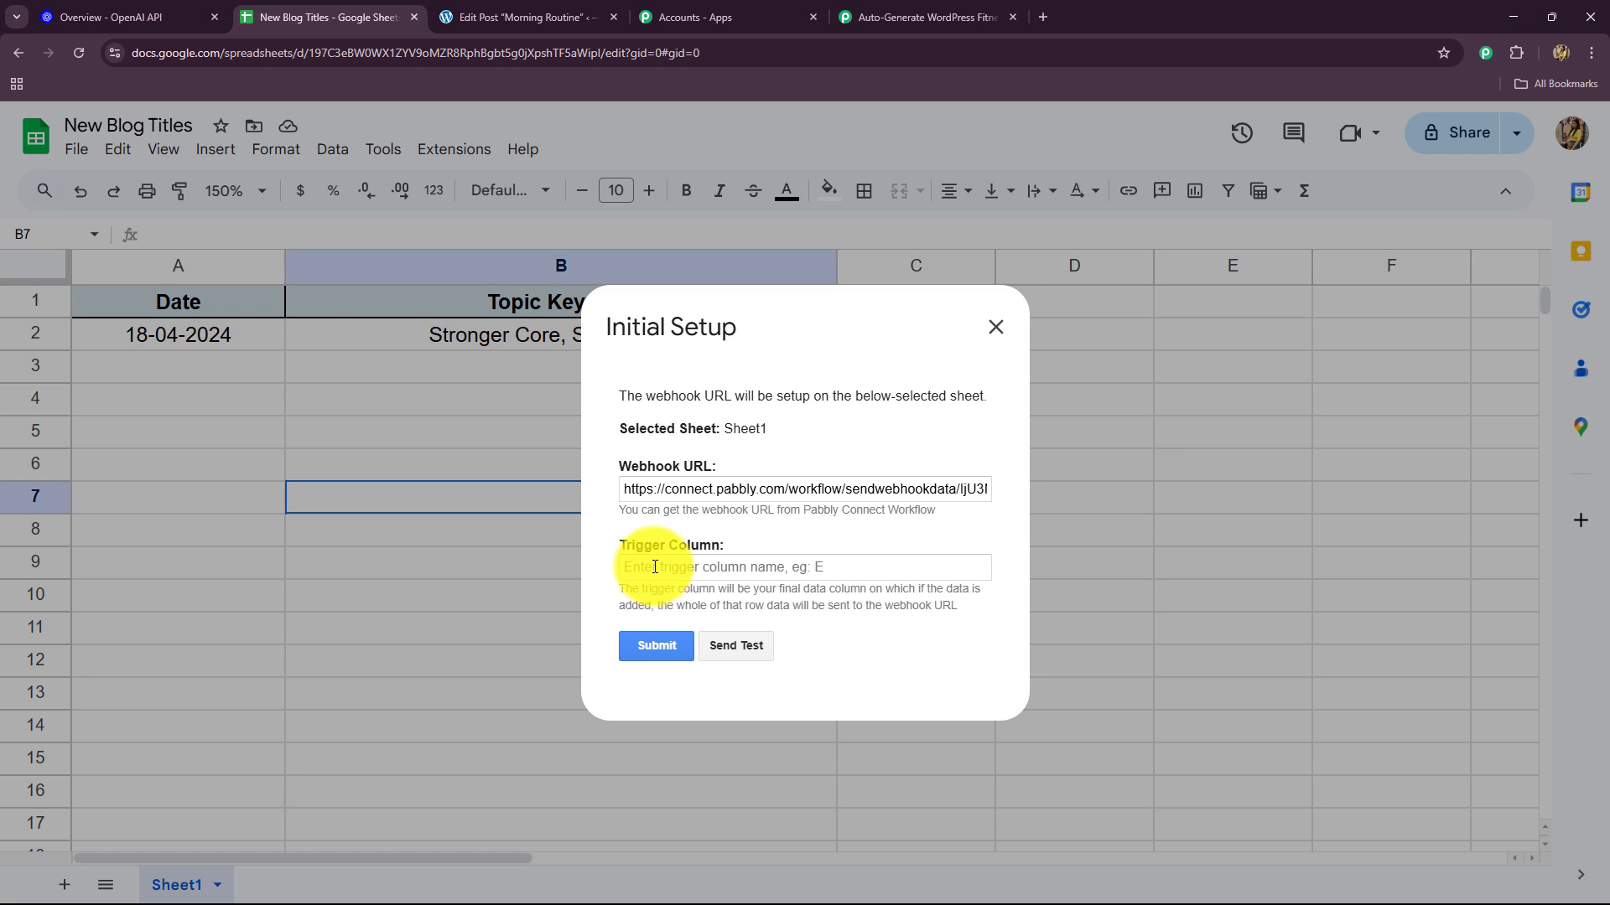
Step: Set the trigger column to B and submit the initial setup after sending a test row to the webhook
left_click(651, 566)
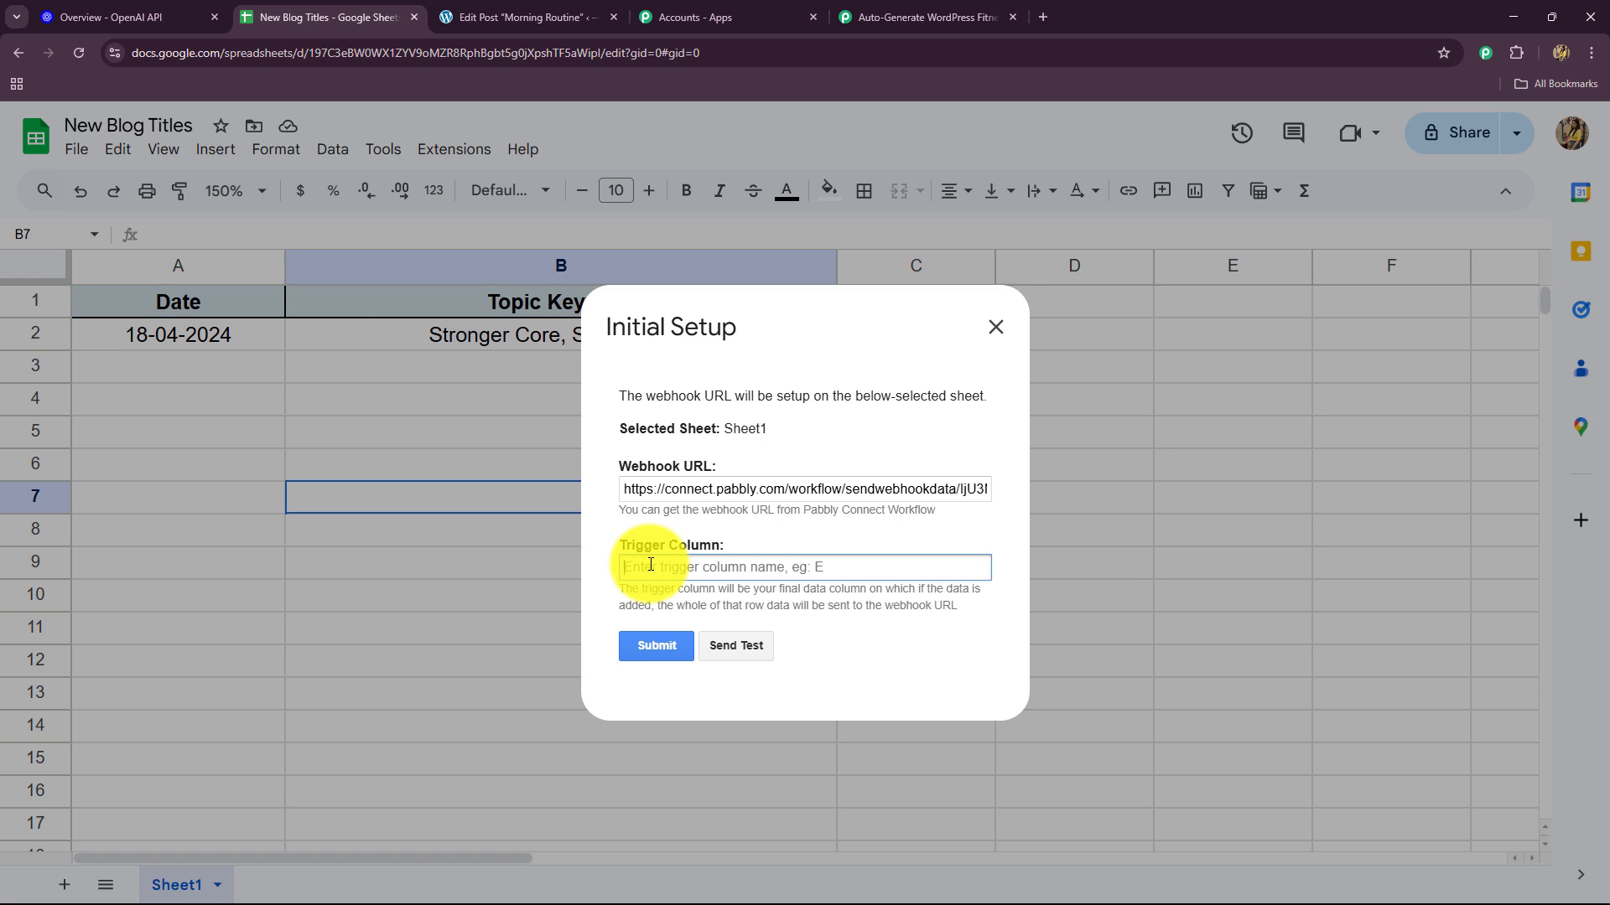
type("B")
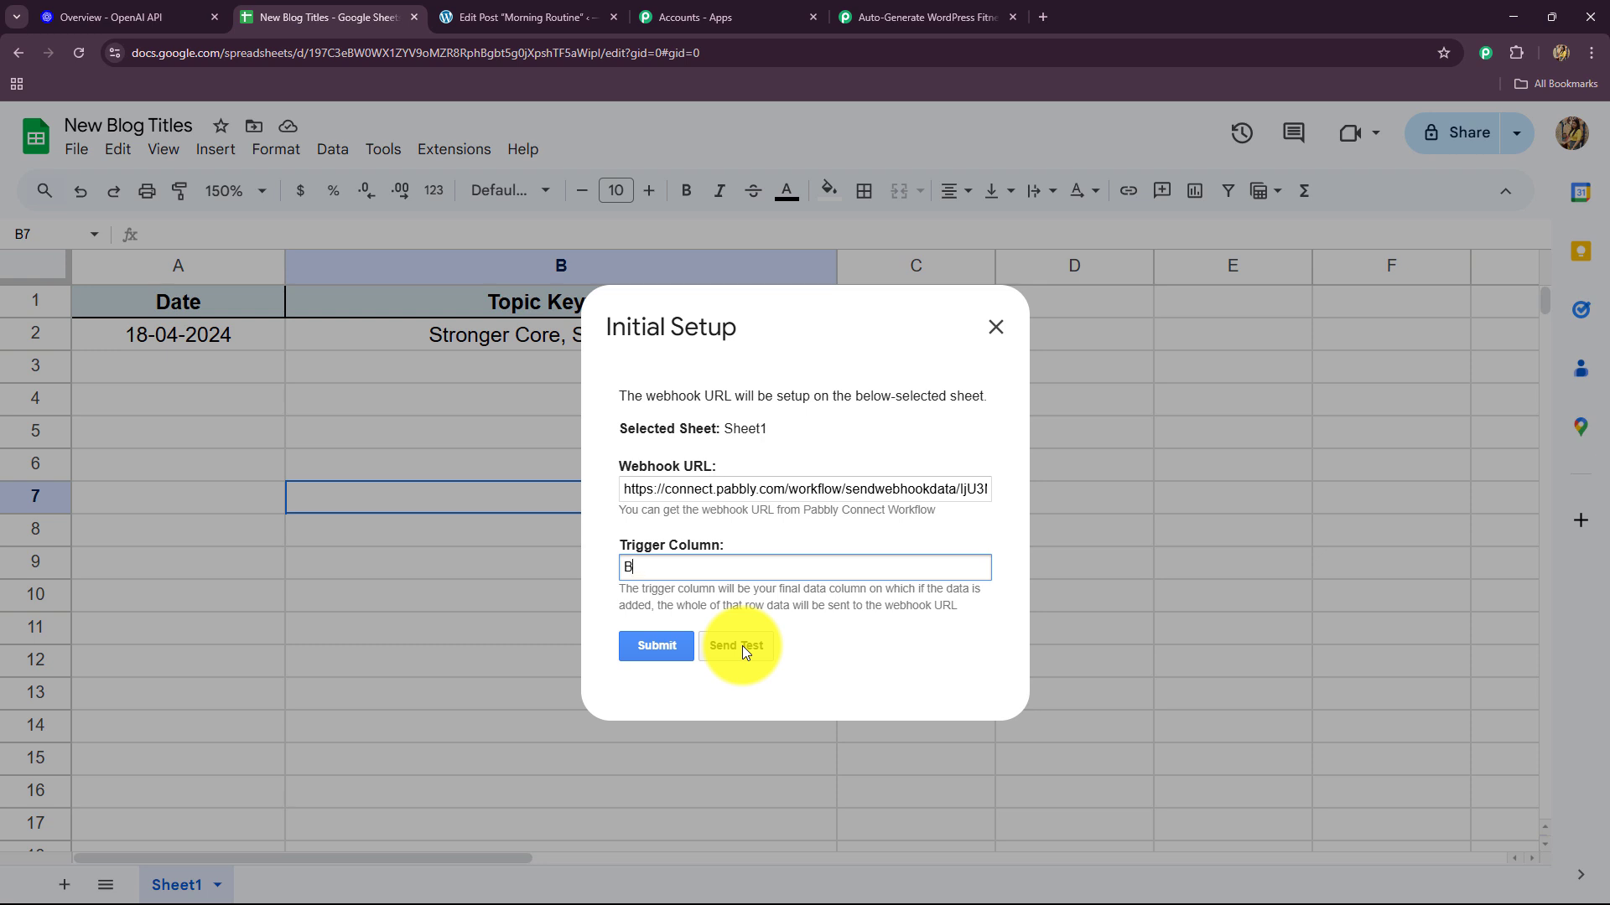
left_click(742, 645)
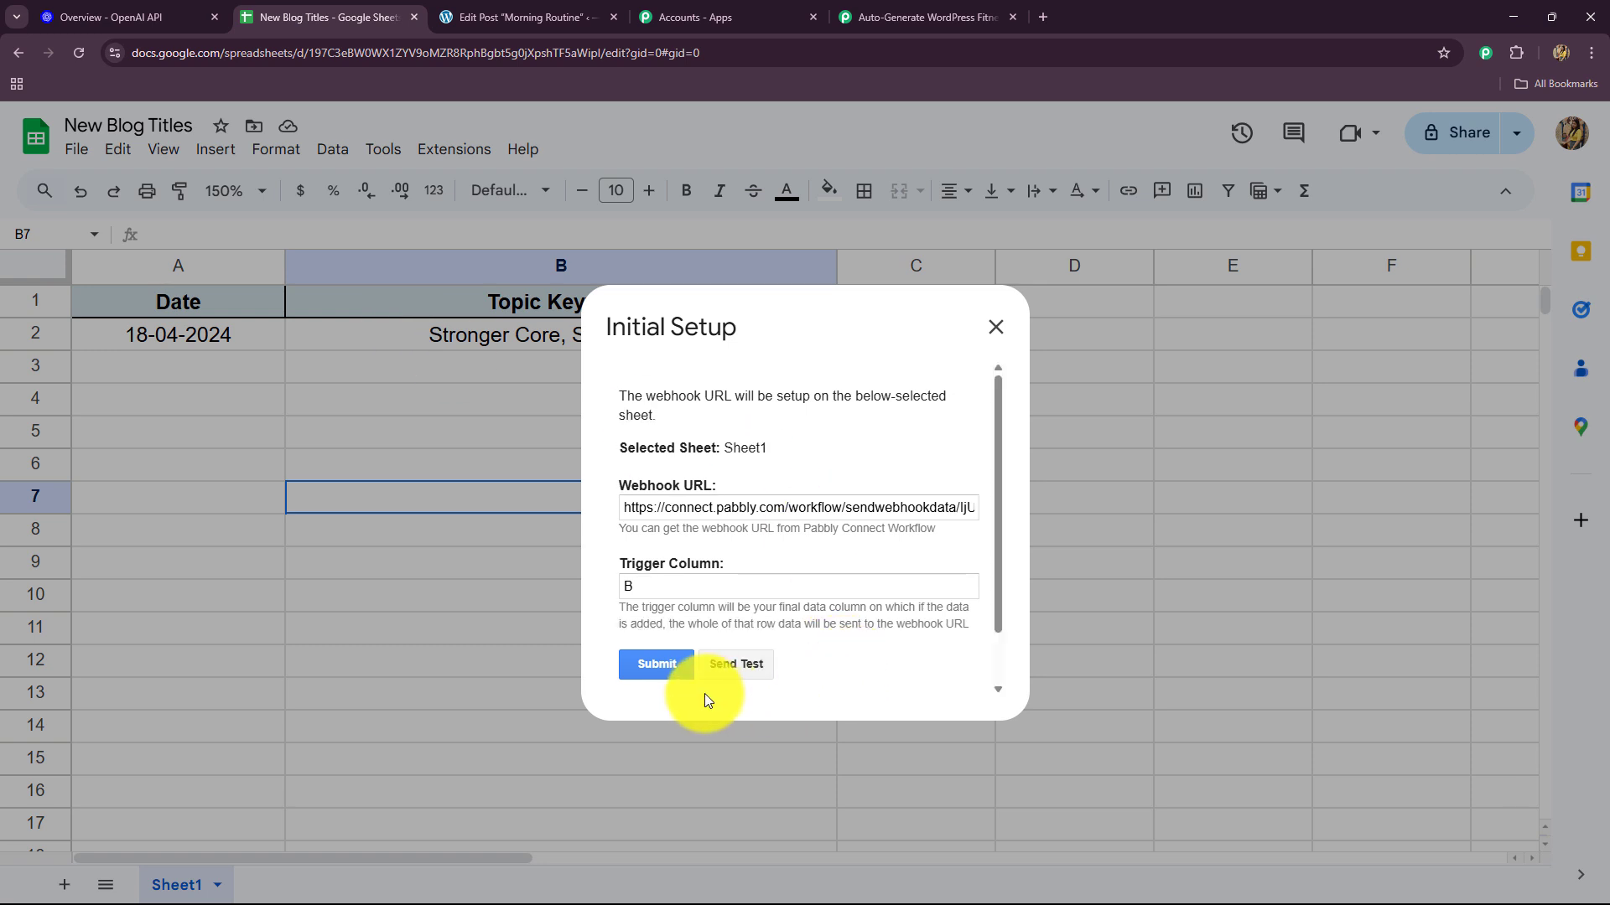
left_click(726, 639)
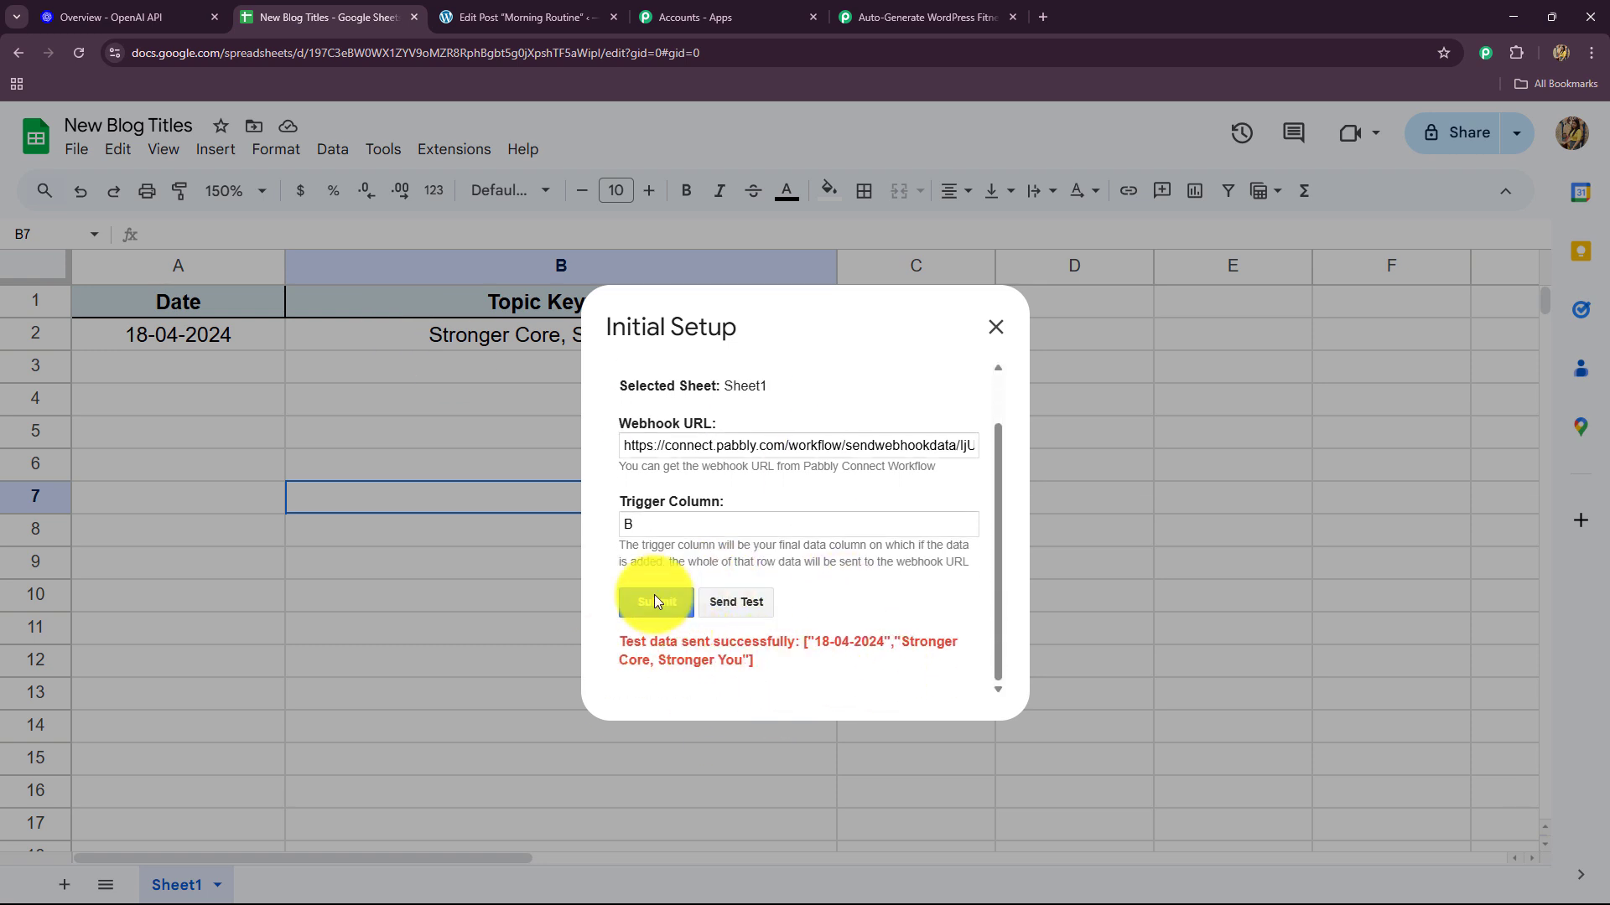
left_click(655, 601)
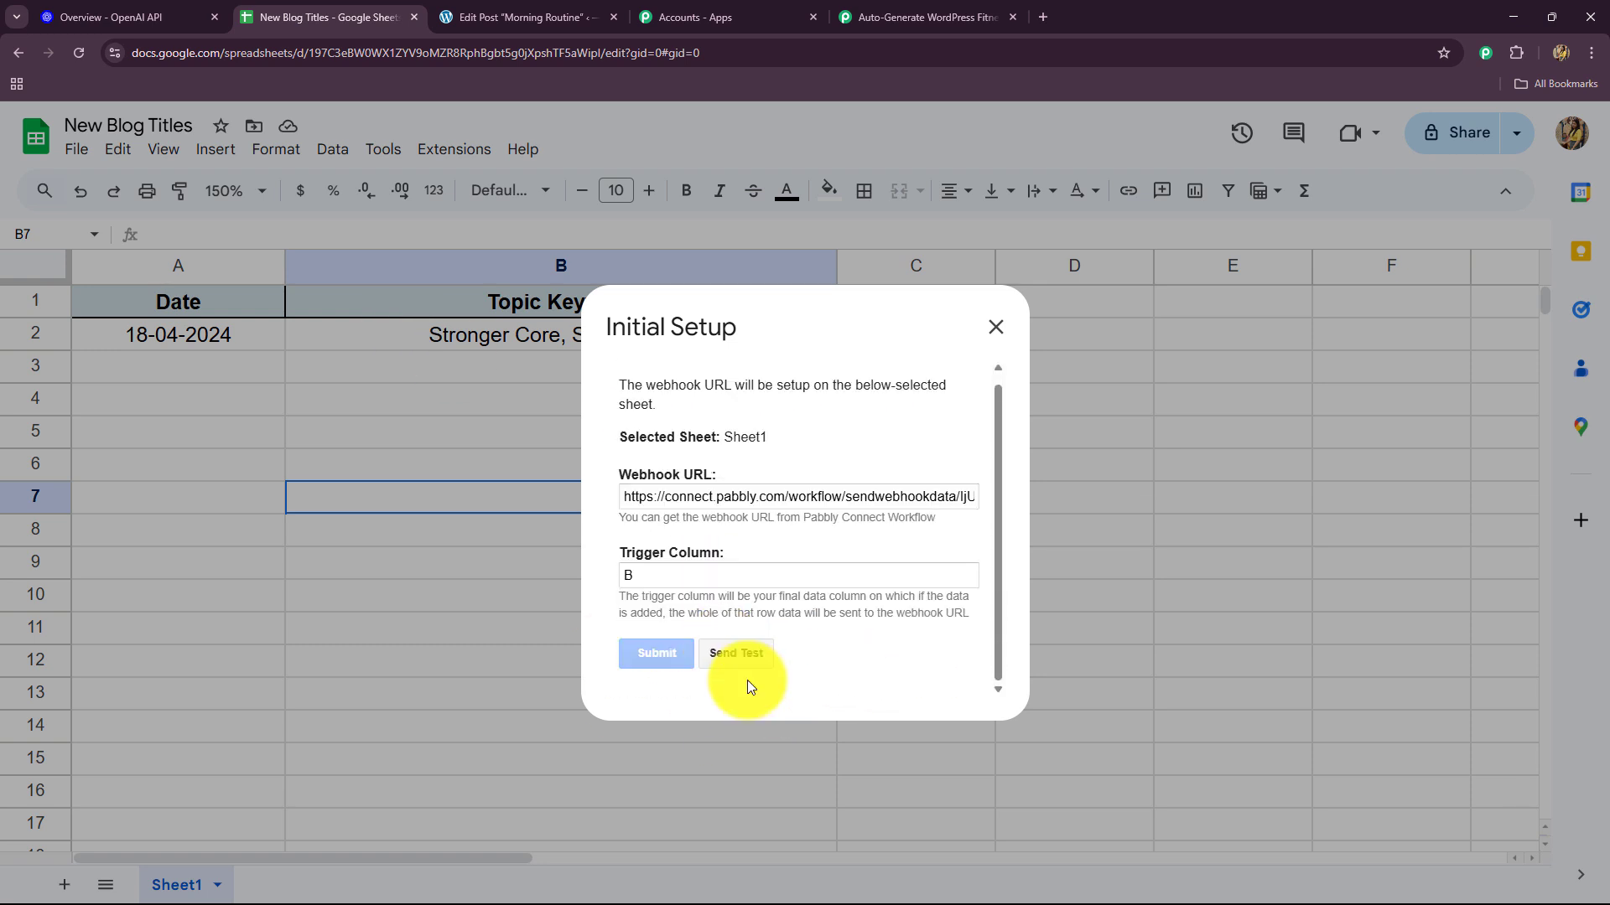
left_click(996, 327)
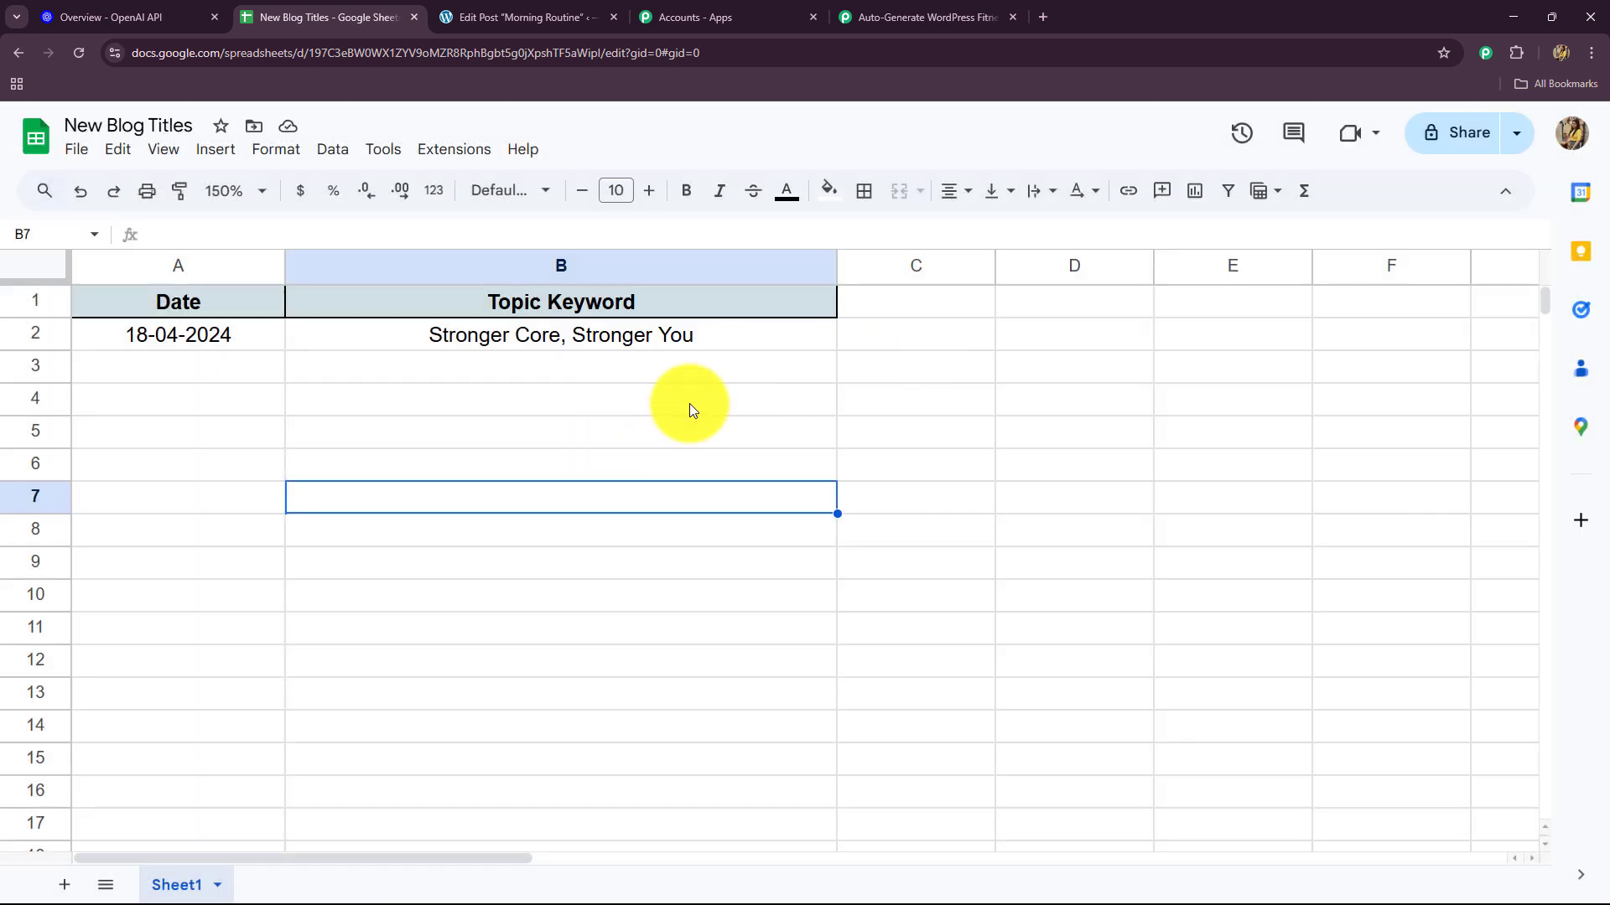
Step: Examine the fields of the webhook response captured in the workflow's trigger and return to the first empty row of the New Blog Titles spreadsheet
left_click(889, 10)
scroll(411, 545, "down", 10)
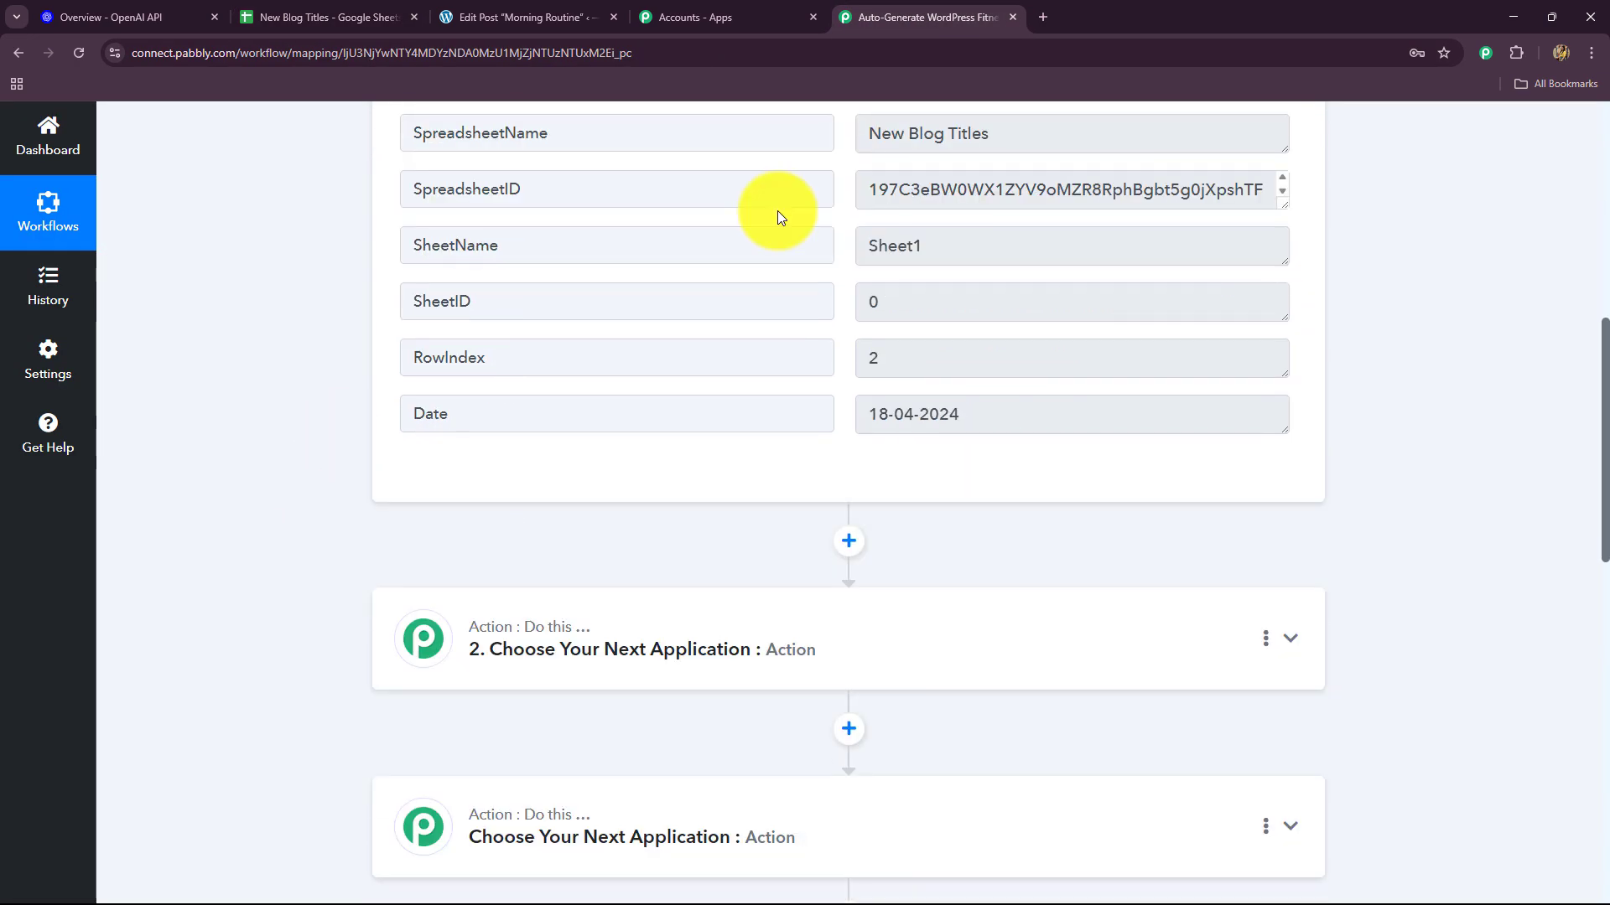
scroll(1085, 705, "up", 5)
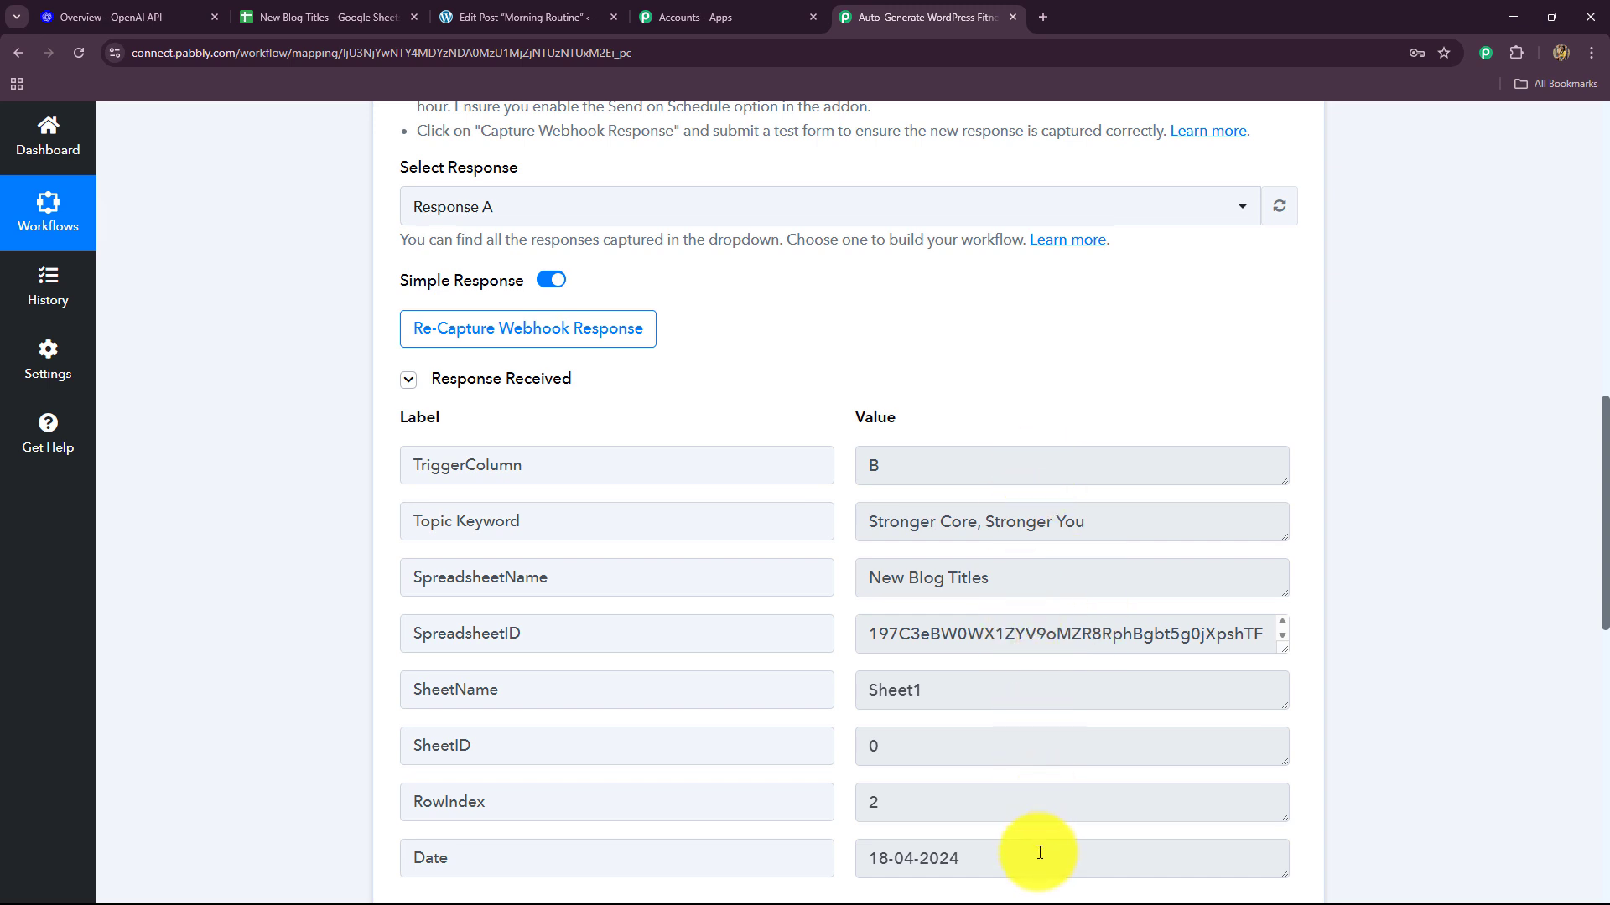
left_click_drag(872, 463, 819, 580)
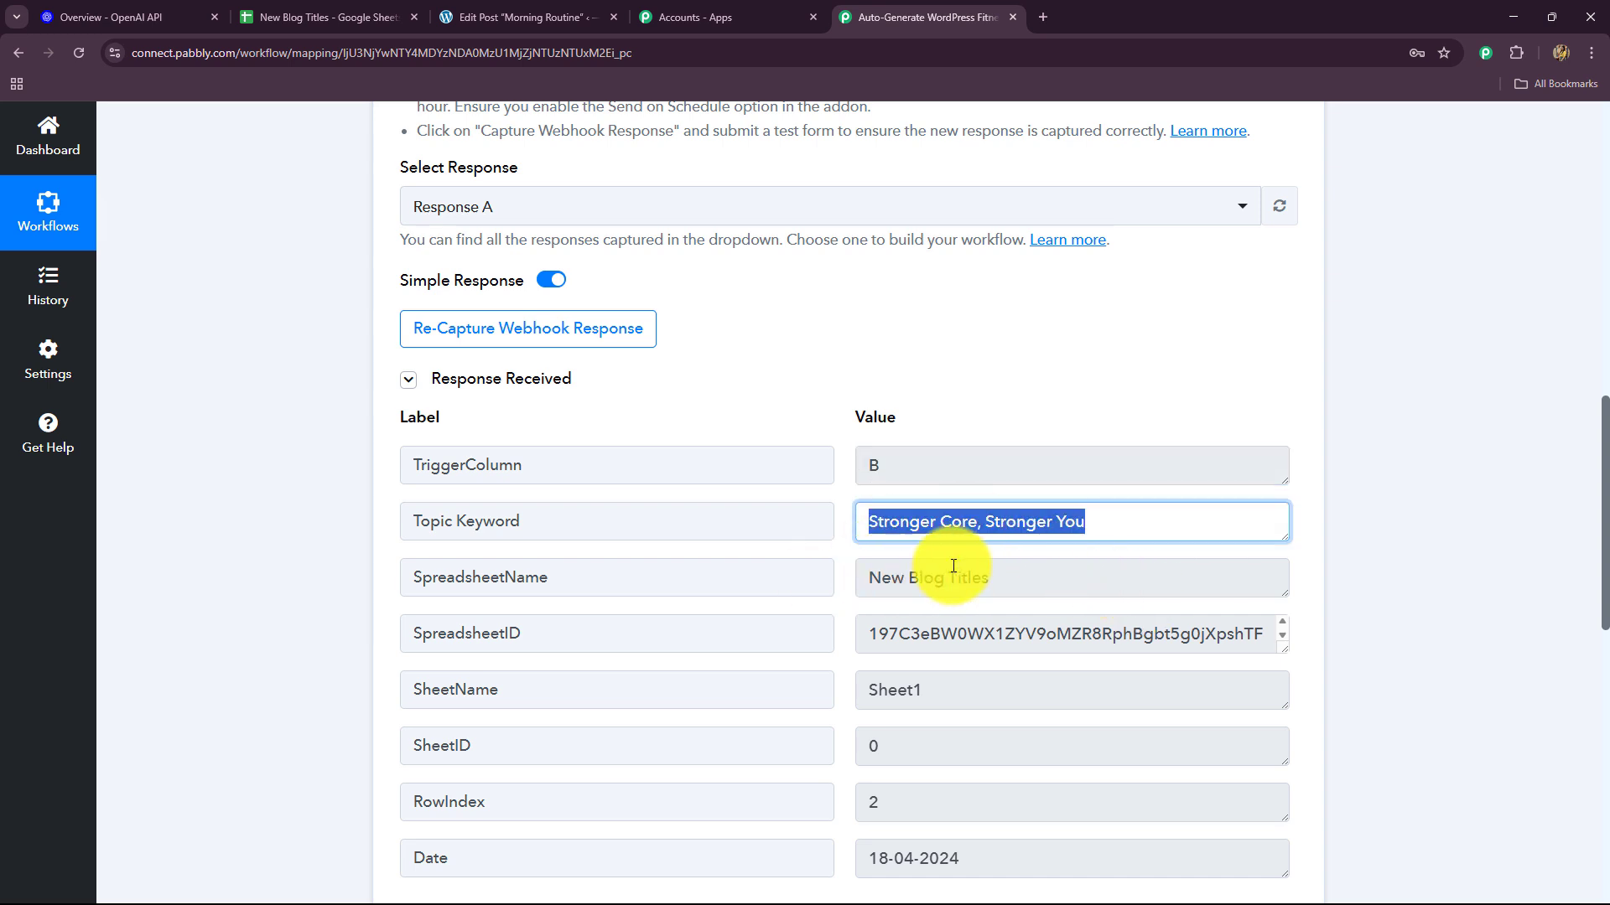
left_click_drag(1009, 567, 780, 604)
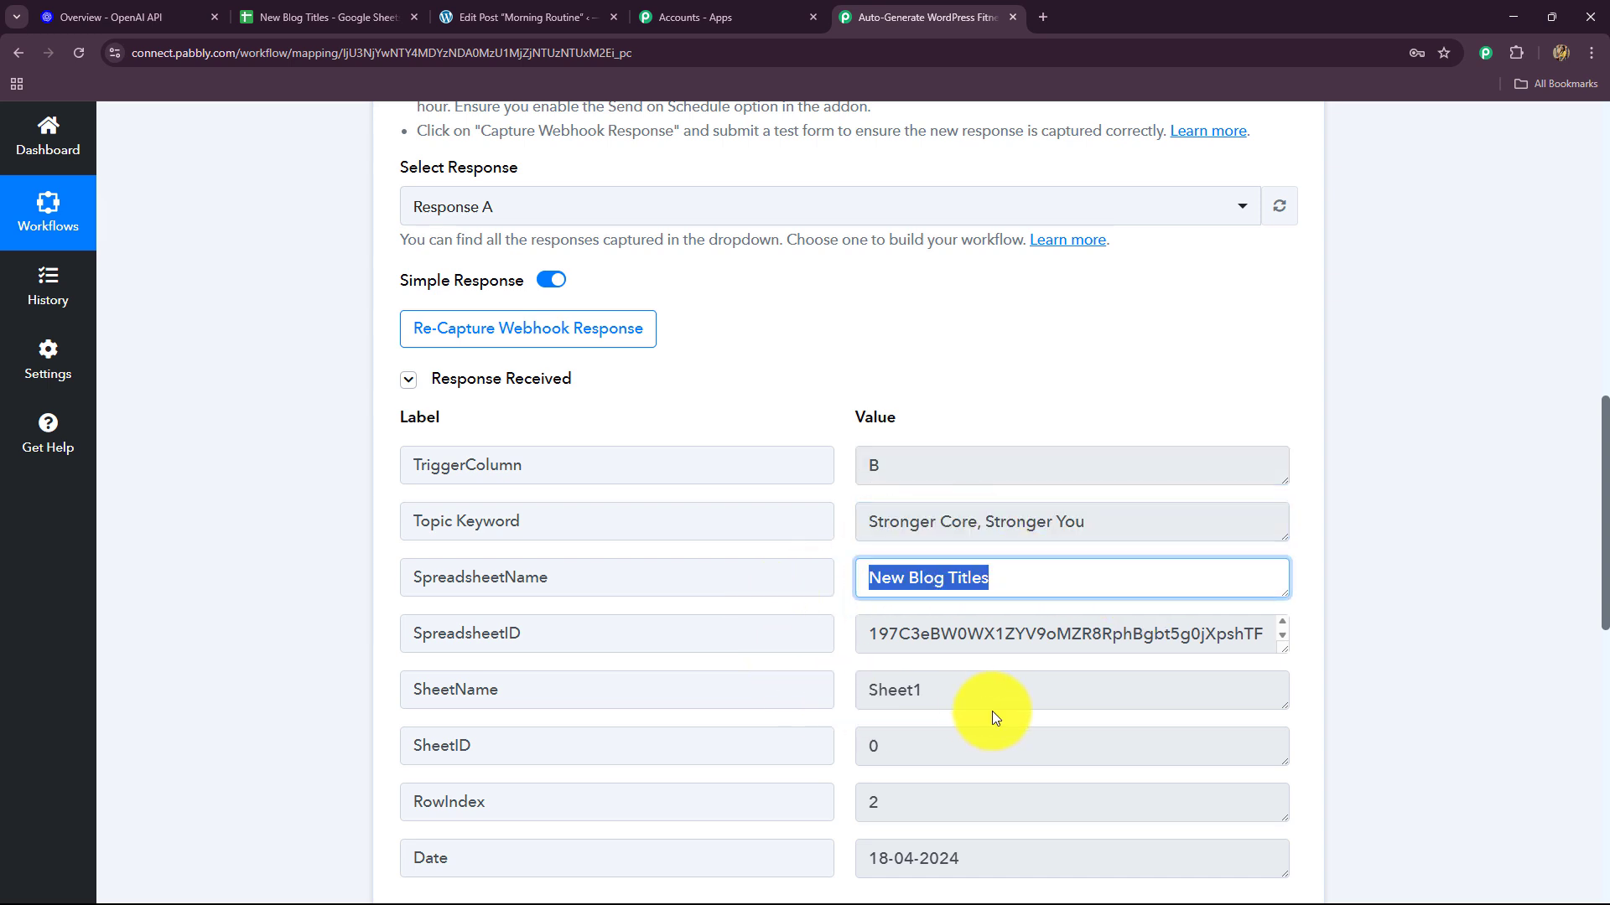
left_click_drag(888, 640, 1186, 640)
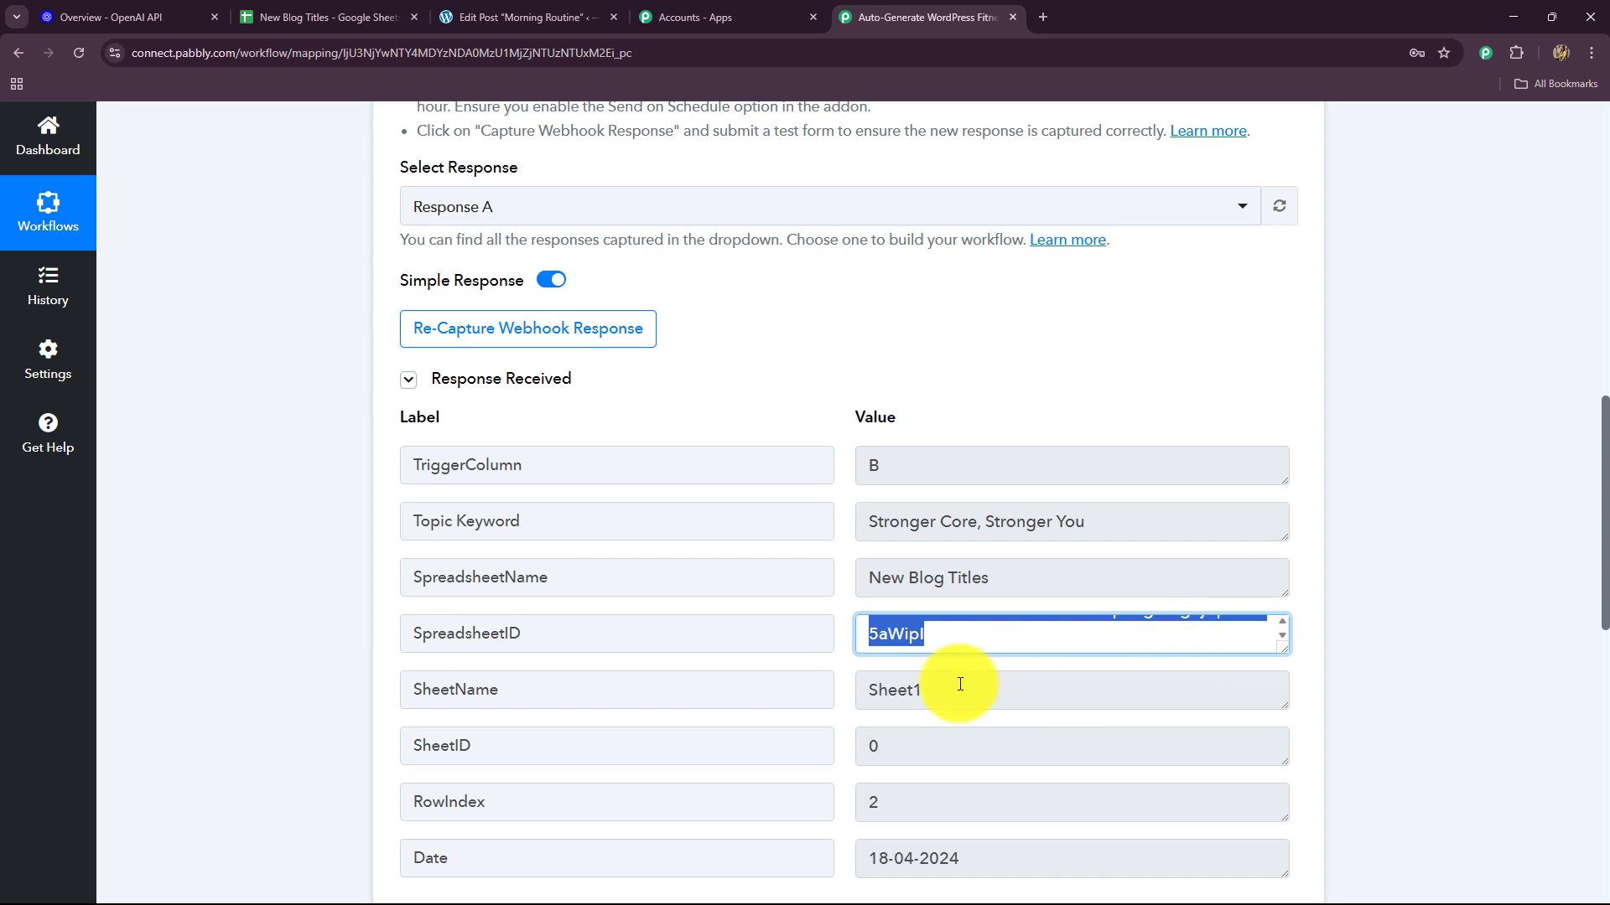
left_click_drag(956, 687, 851, 720)
scroll(1082, 736, "down", 4)
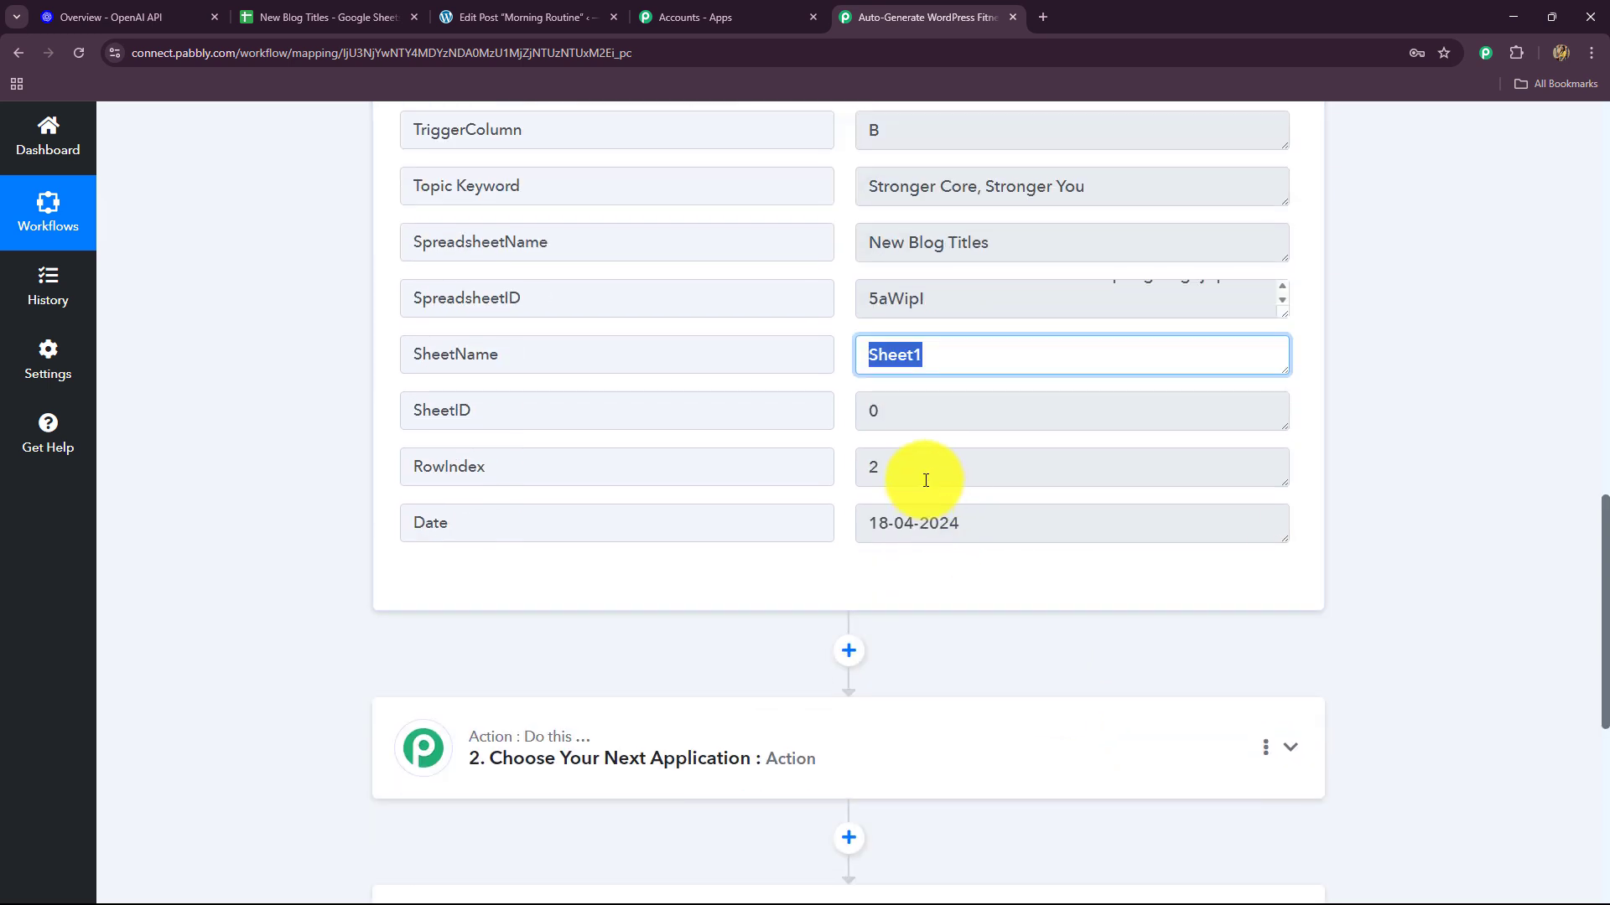
left_click_drag(926, 474, 847, 486)
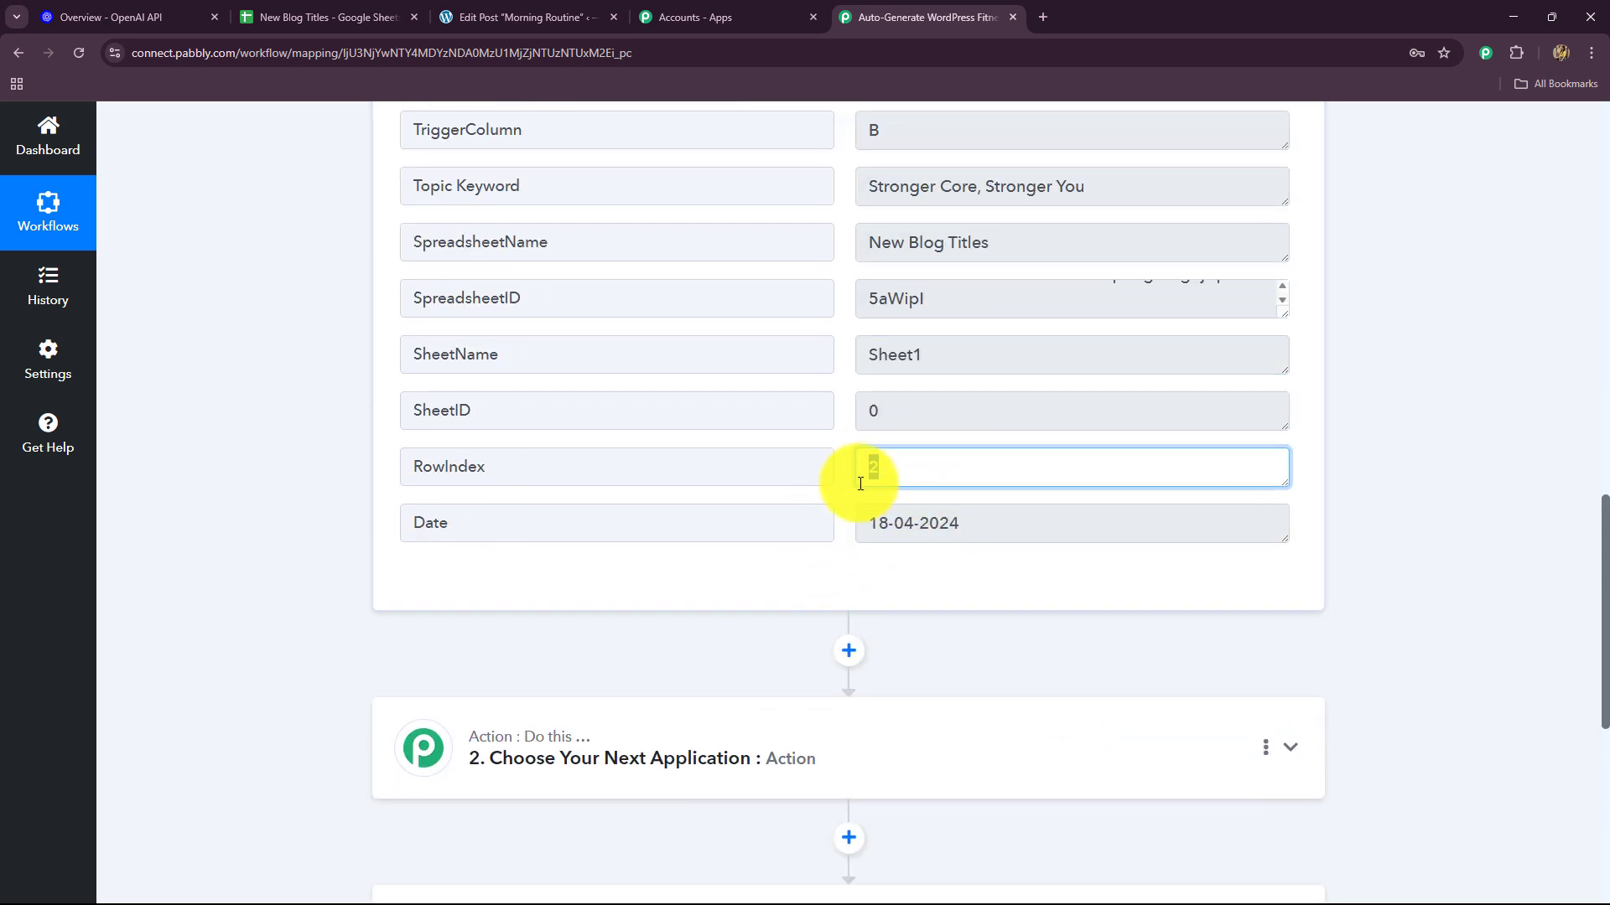
left_click_drag(985, 525, 851, 542)
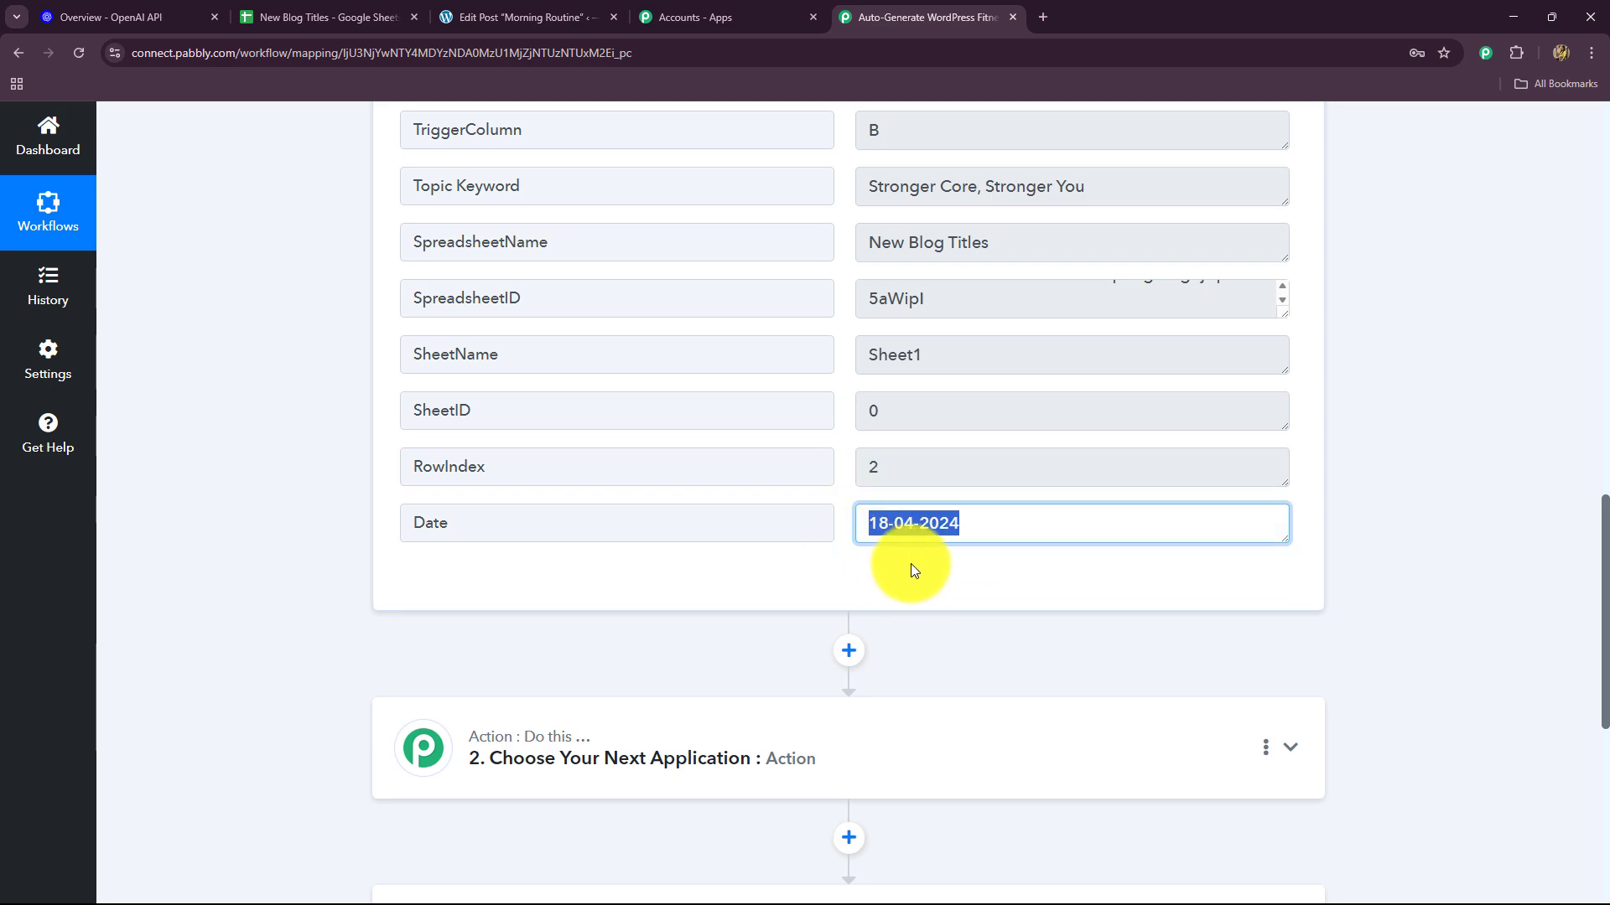
scroll(1541, 599, "up", 12)
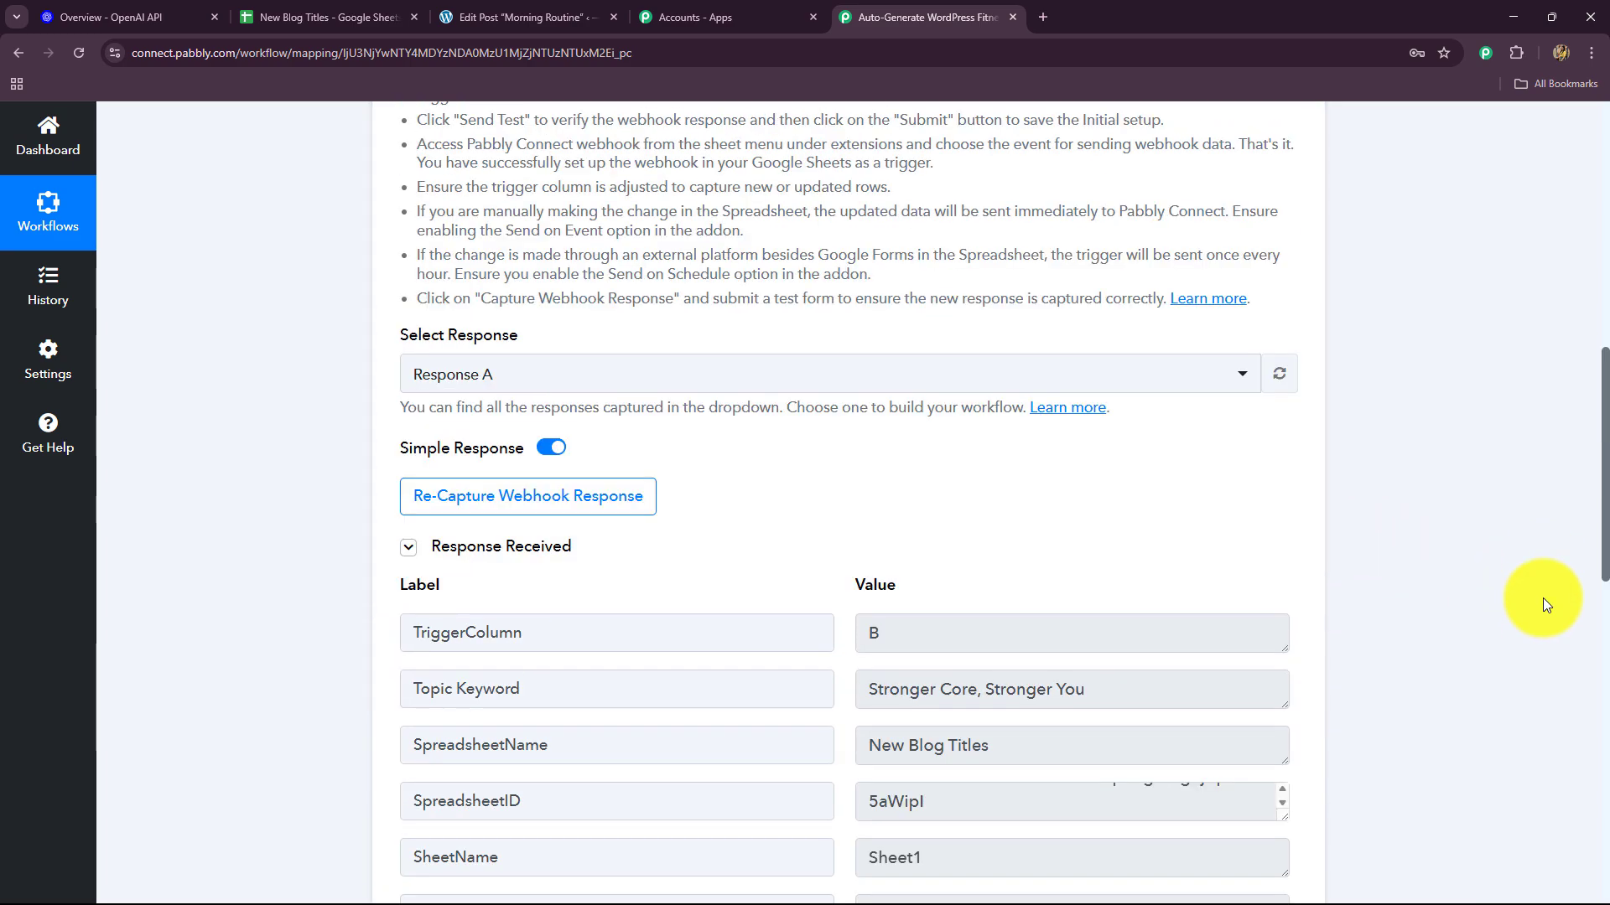
scroll(1543, 597, "up", 4)
scroll(1542, 597, "down", 15)
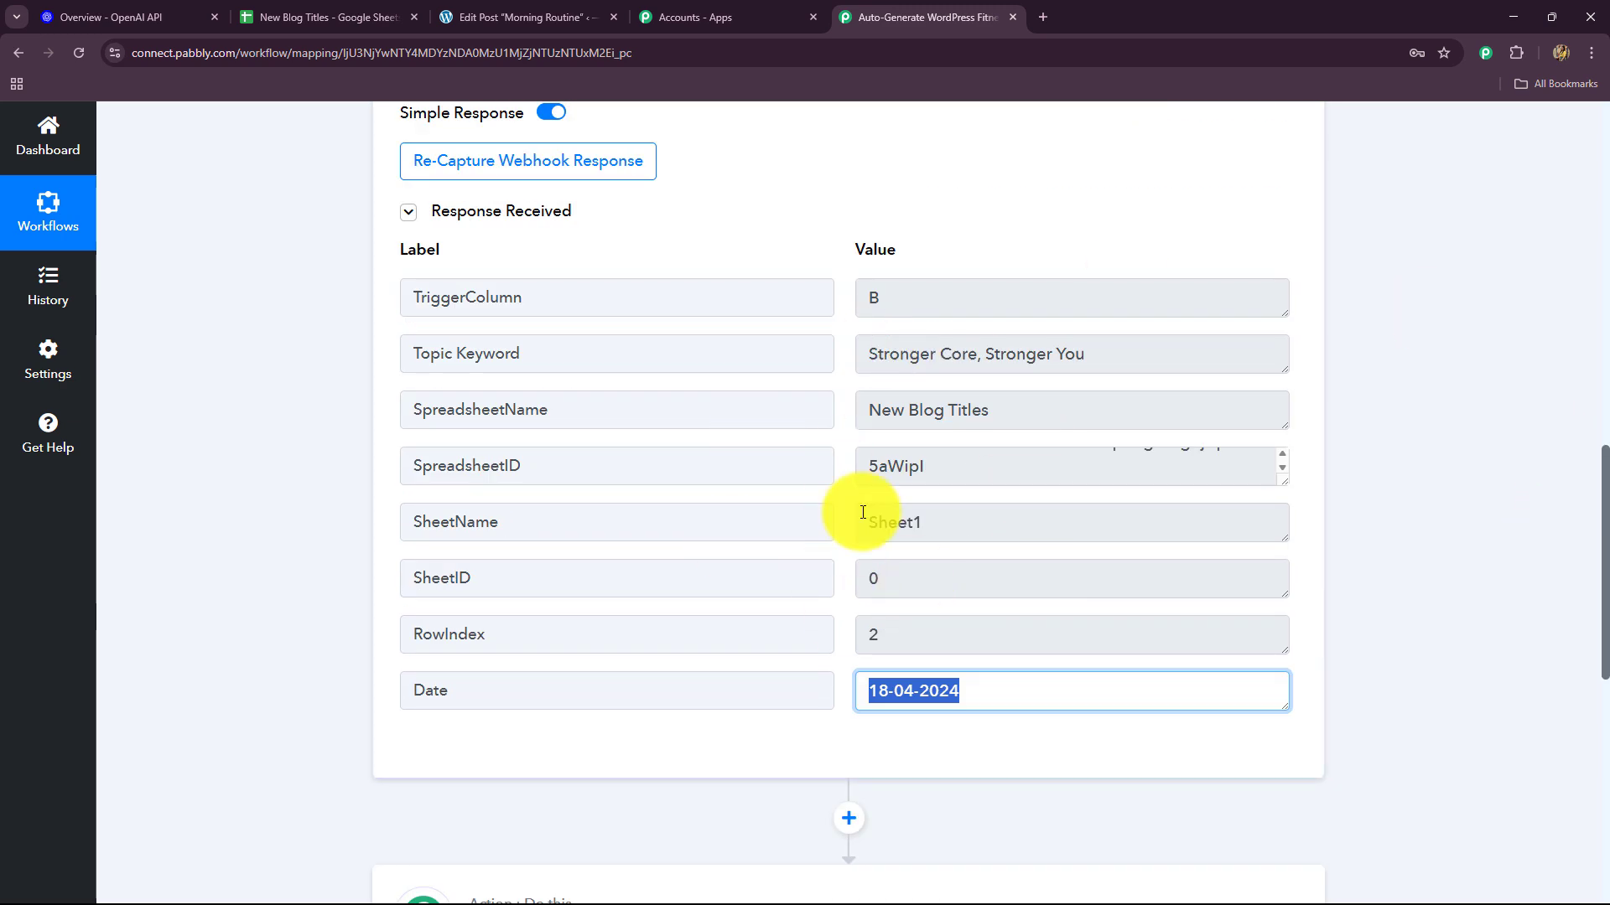
left_click(310, 7)
left_click(159, 374)
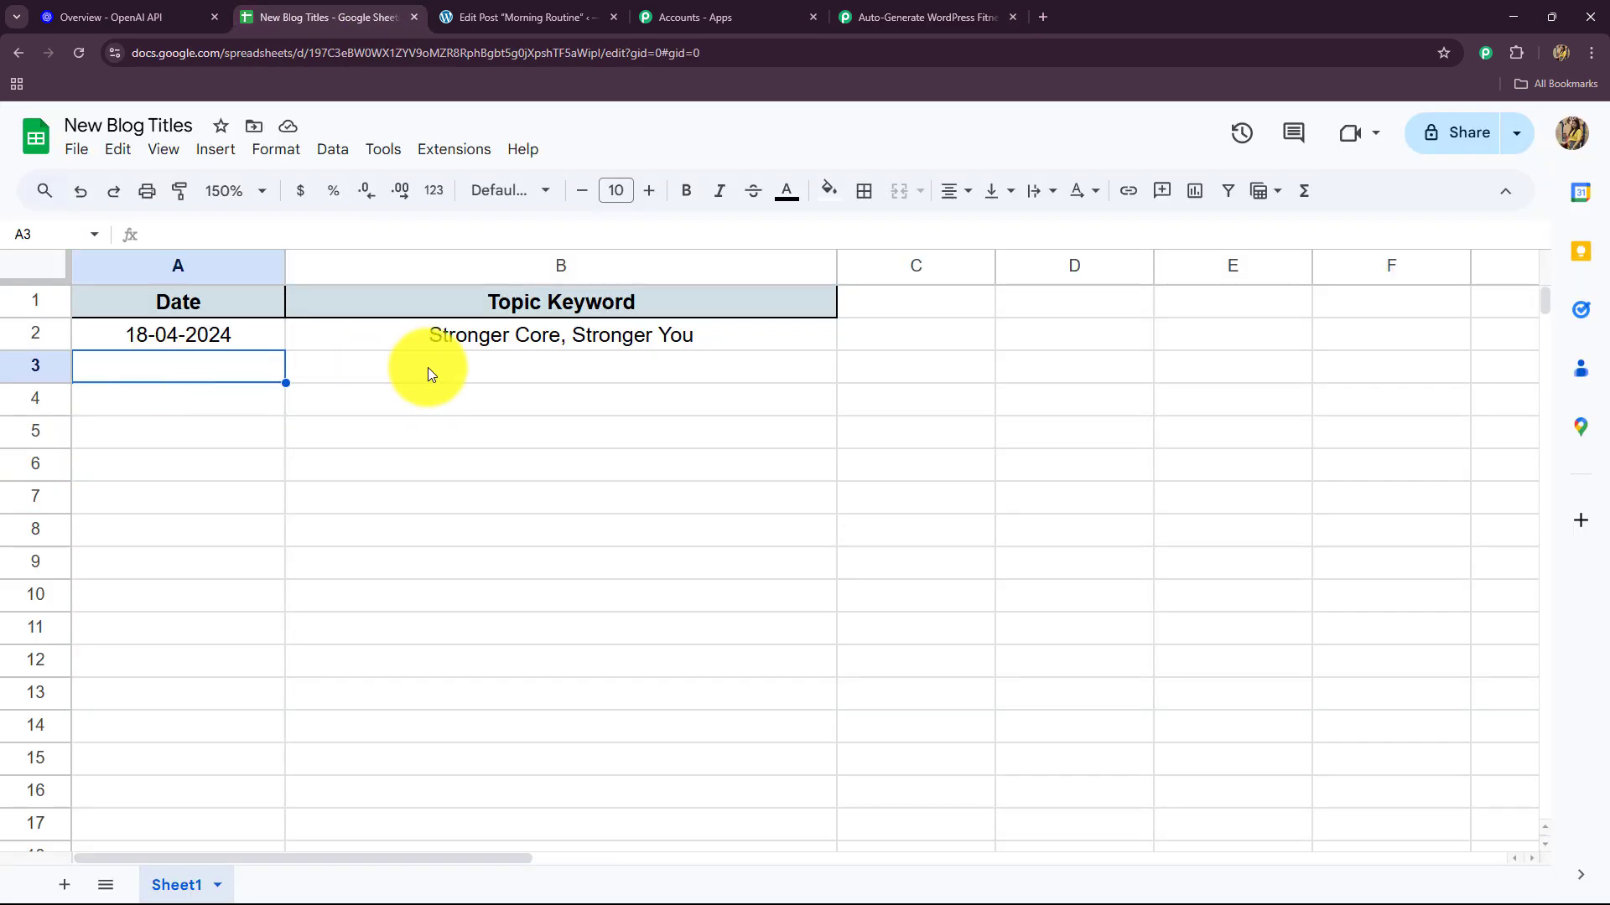
Step: Enable Send On Event for the New Blog Titles spreadsheet in the Pabbly Connect Webhooks add-on
left_click(428, 367)
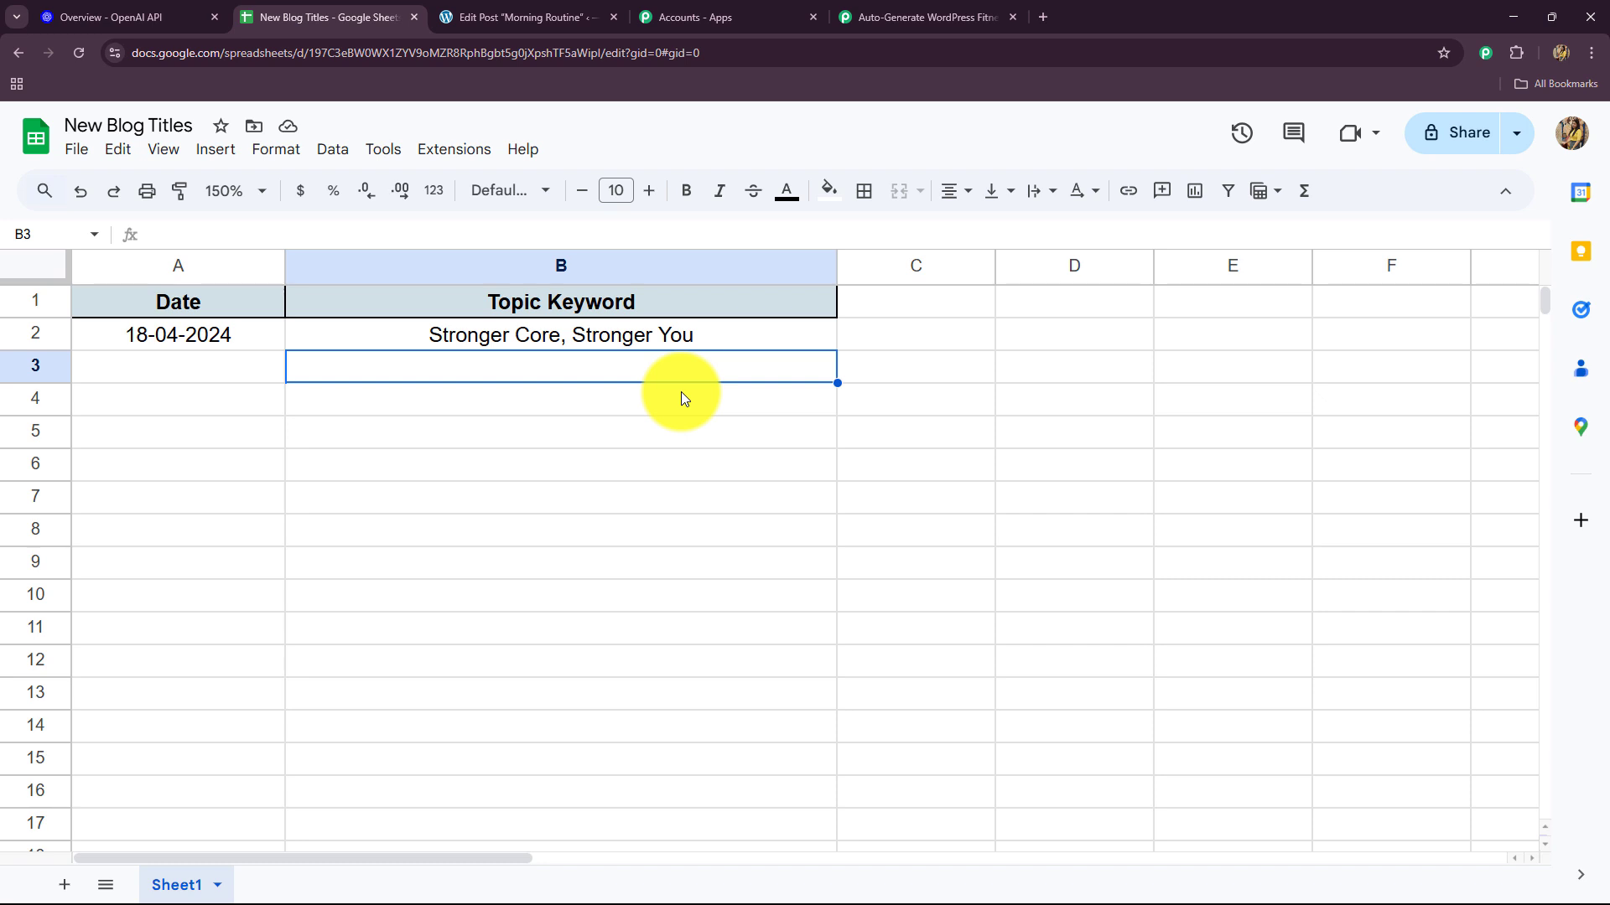
left_click(460, 155)
mouse_move(503, 397)
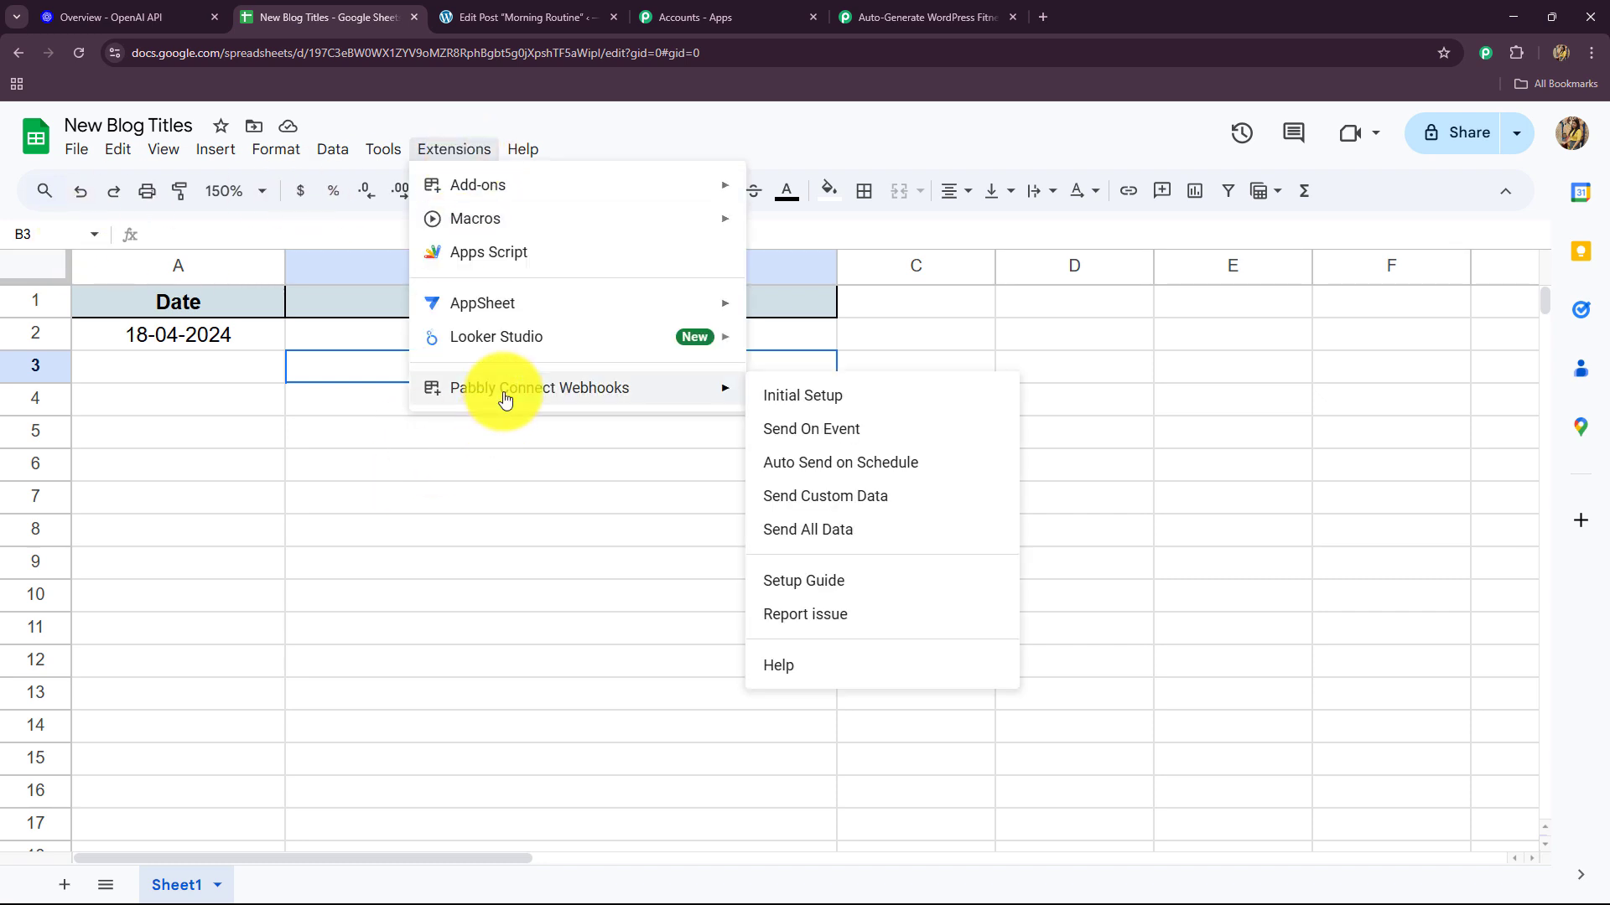
left_click(782, 433)
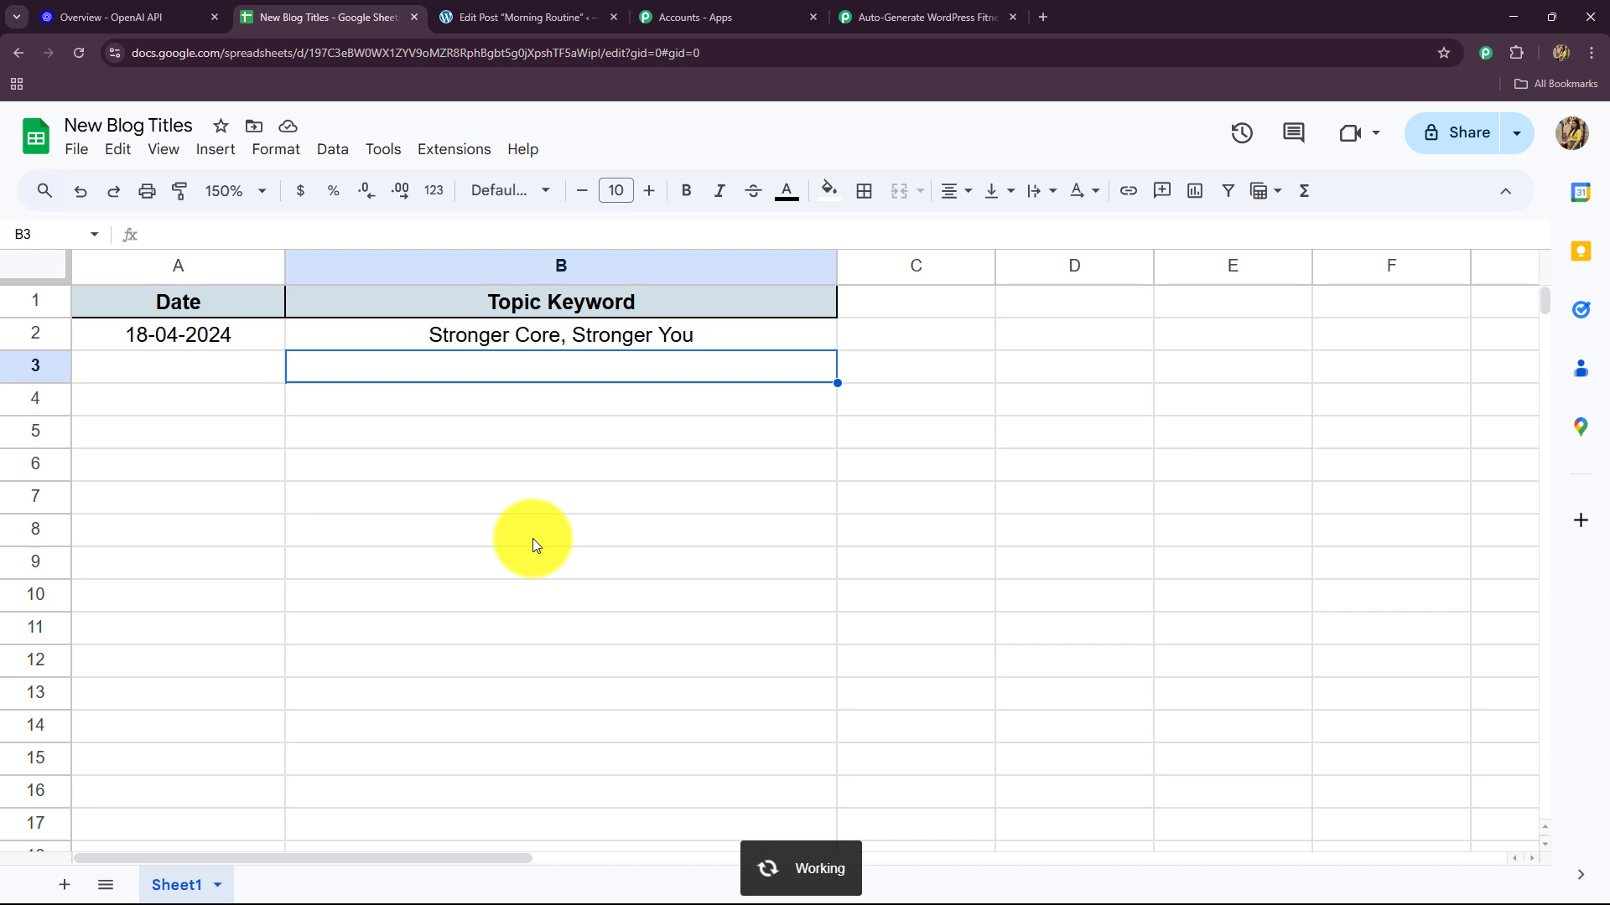
Step: Switch to the Pabbly Connect workflow, review the Topic Keyword in the trigger's webhook response, and look at the OpenAI platform overview page
left_click(923, 17)
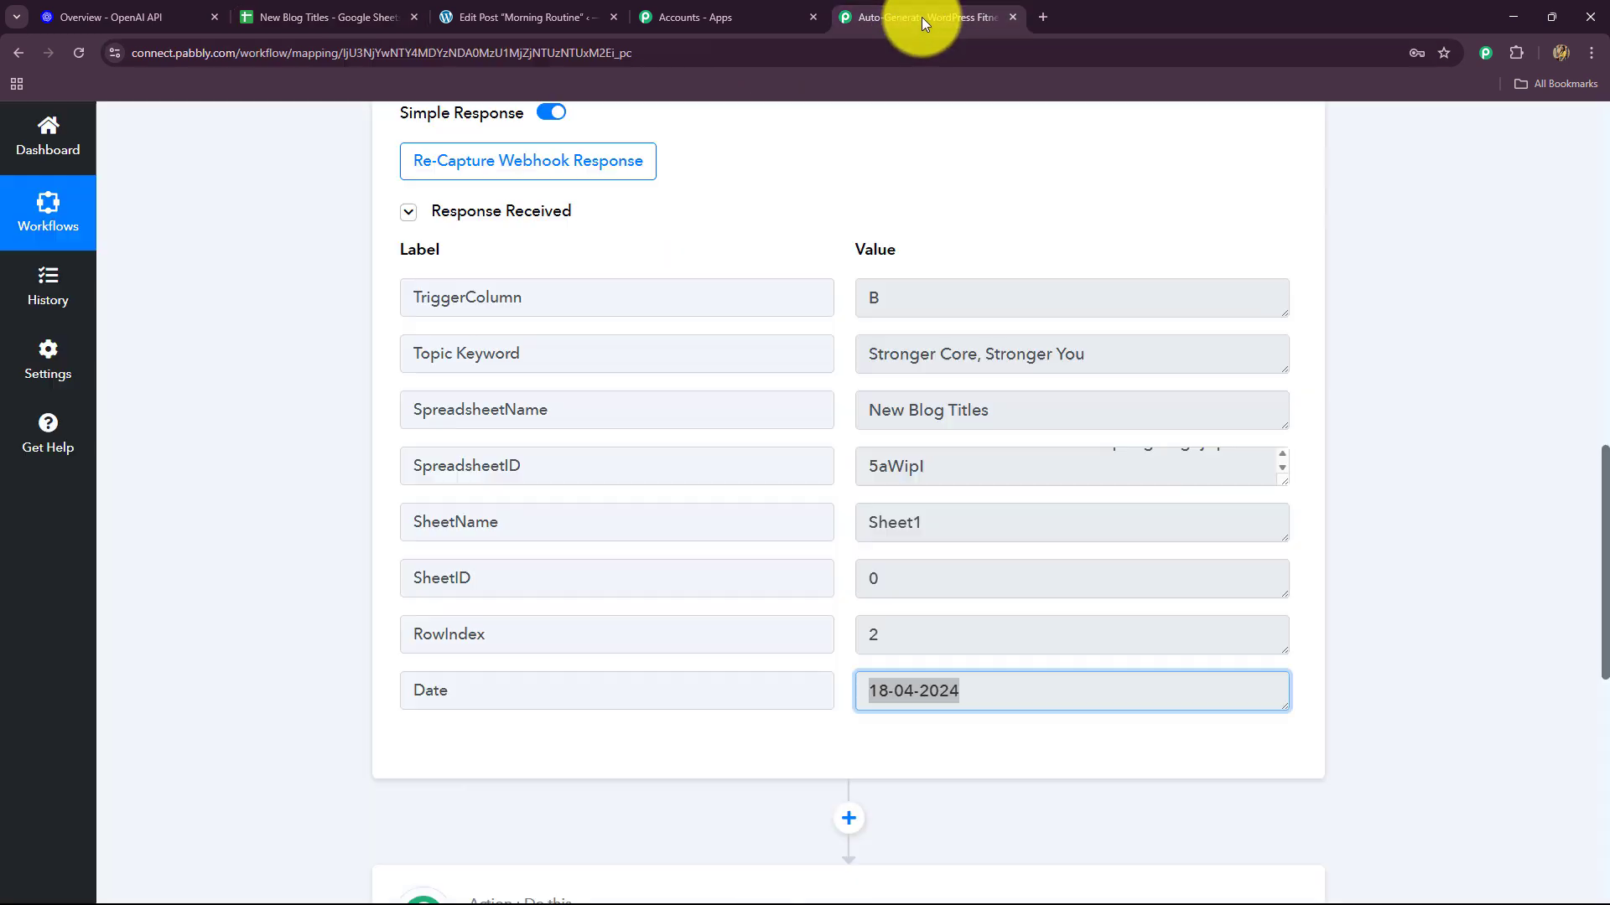
scroll(248, 595, "down", 9)
scroll(244, 594, "up", 6)
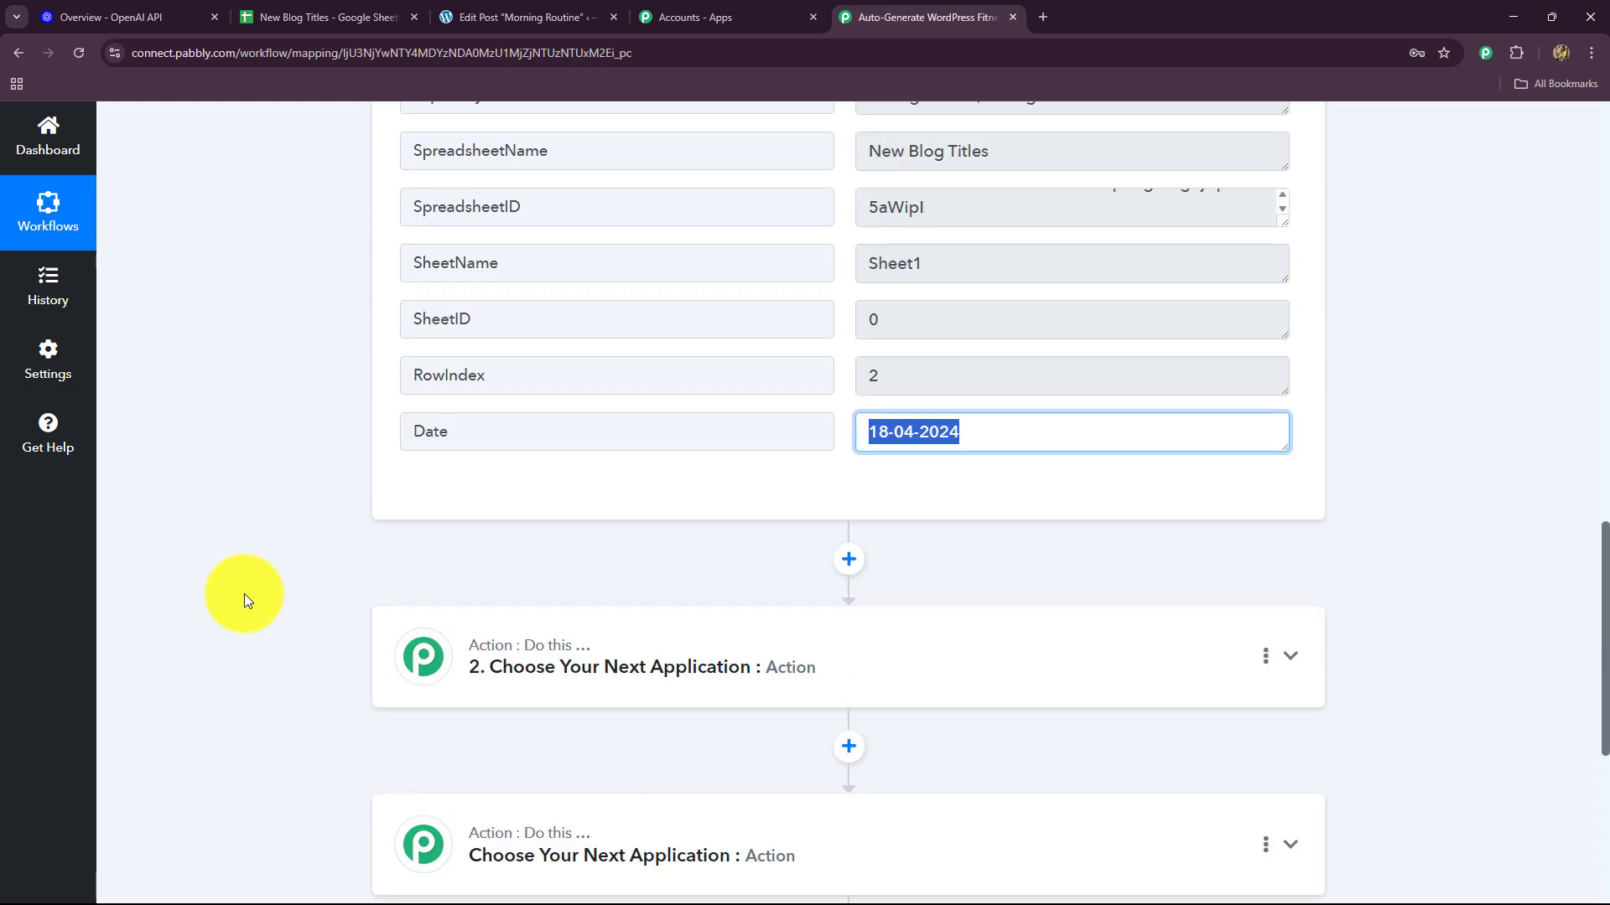
scroll(716, 498, "up", 15)
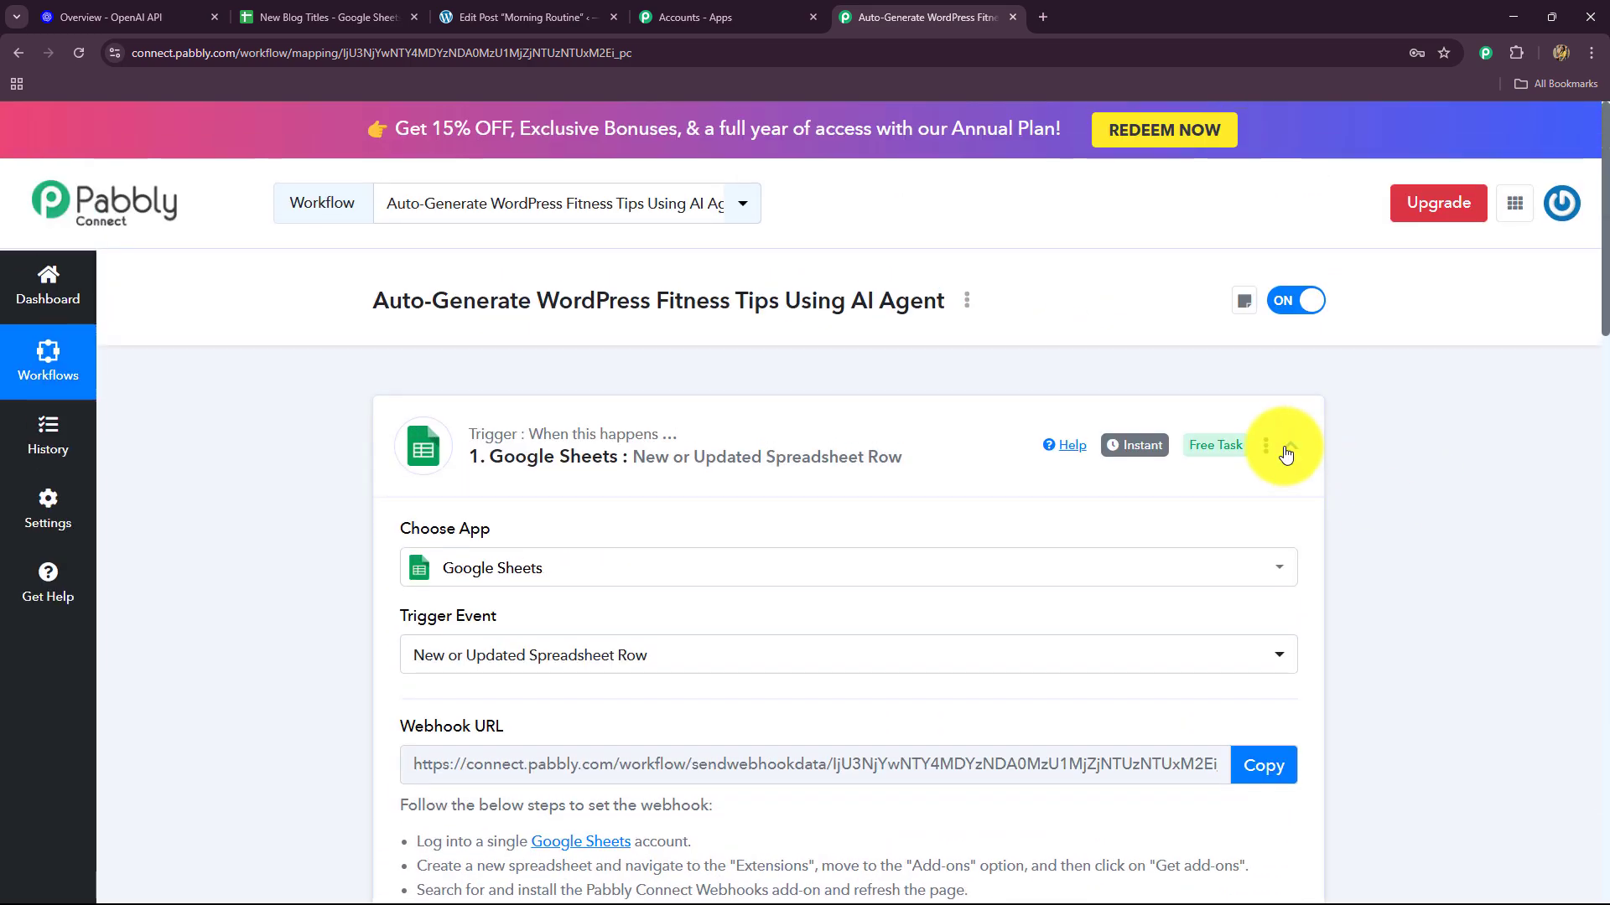
left_click(1287, 453)
scroll(953, 503, "down", 2)
left_click(718, 318)
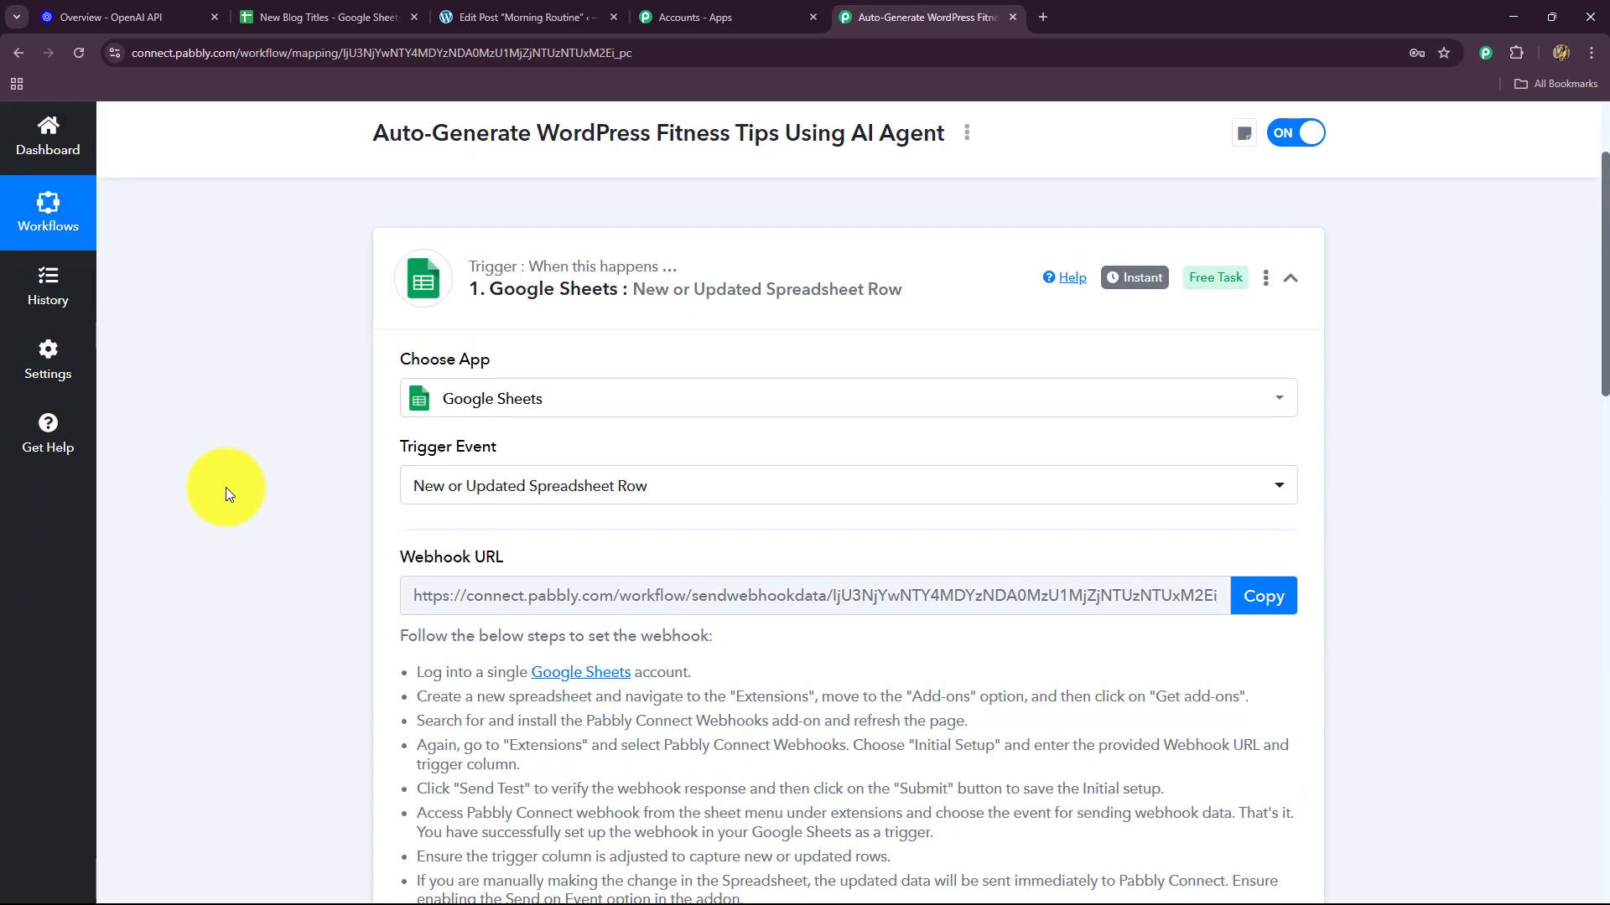
scroll(155, 486, "down", 10)
left_click_drag(1106, 340, 838, 387)
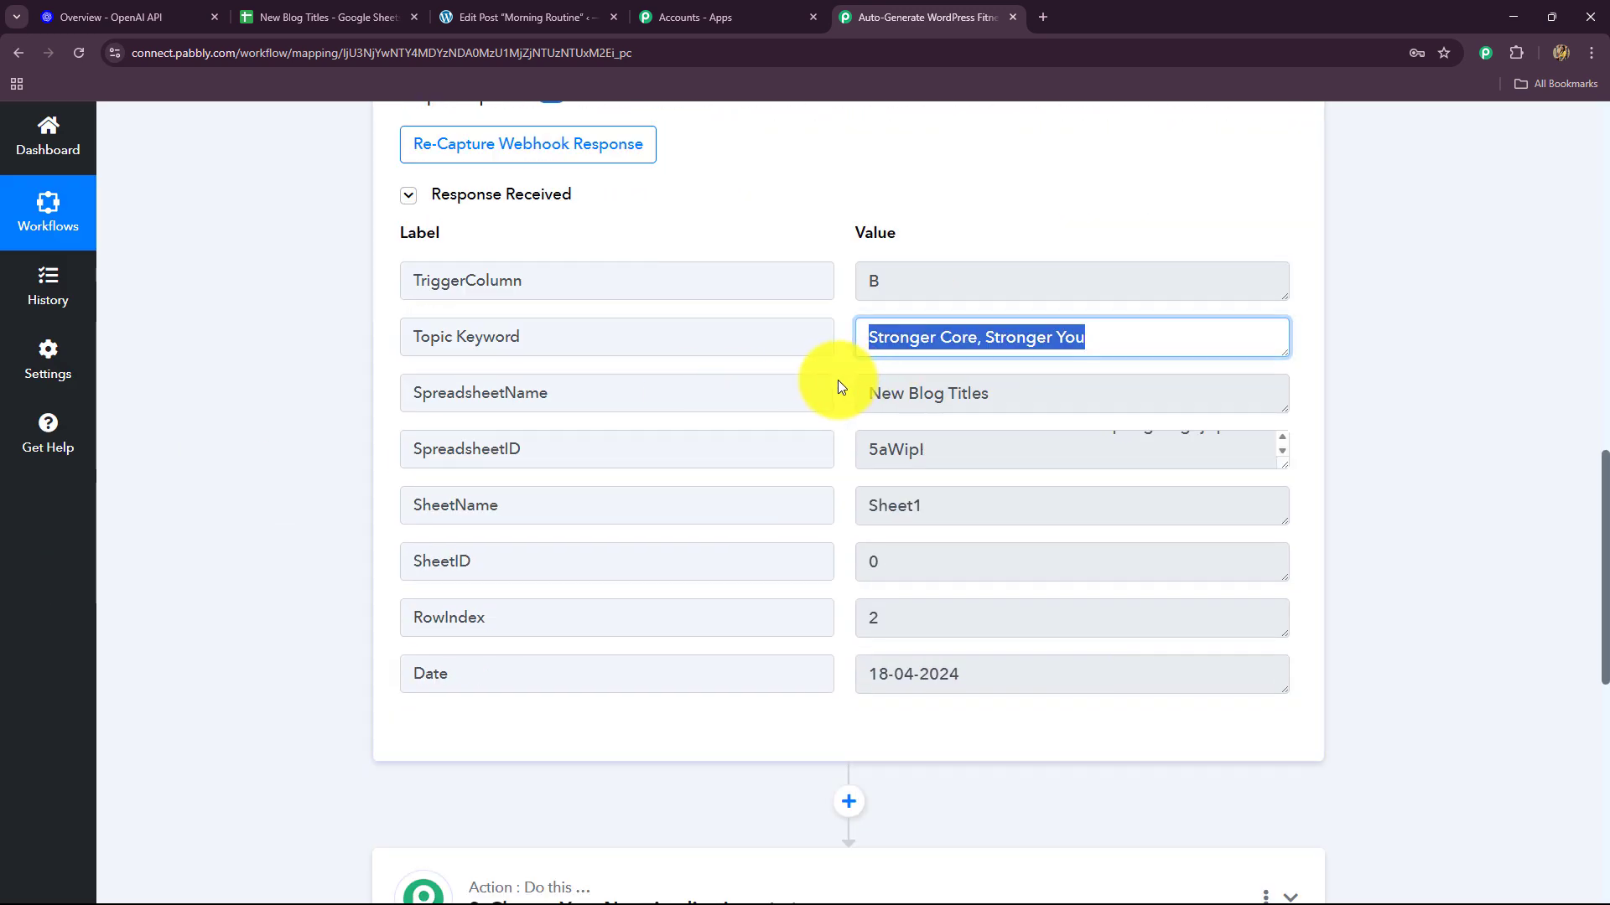
scroll(1515, 486, "down", 8)
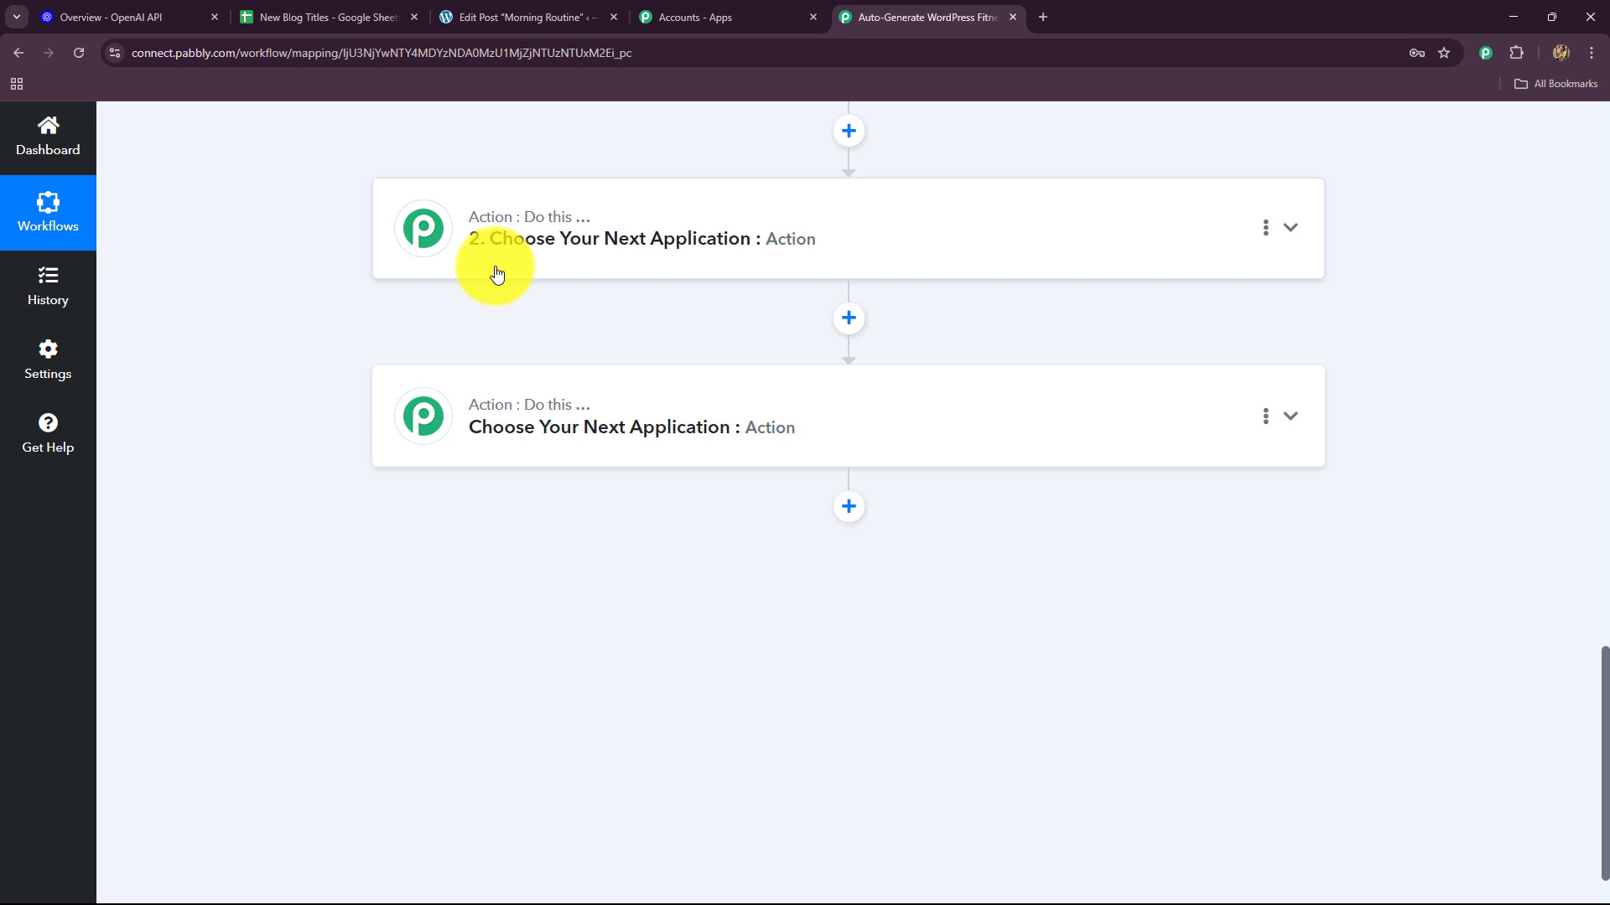
left_click(109, 17)
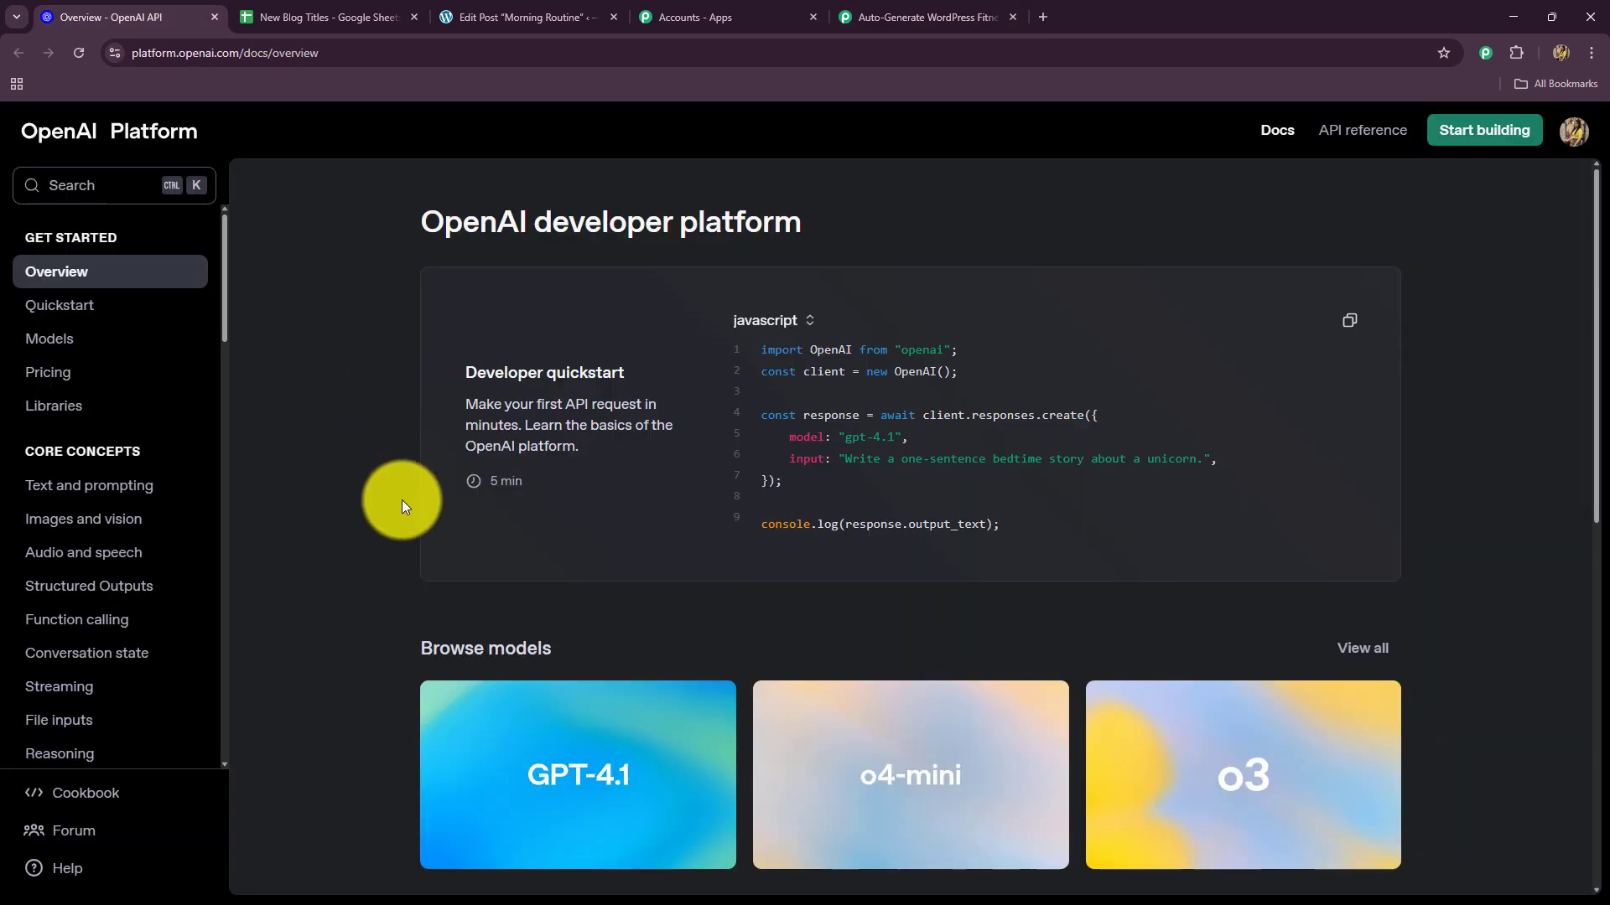
left_click(933, 29)
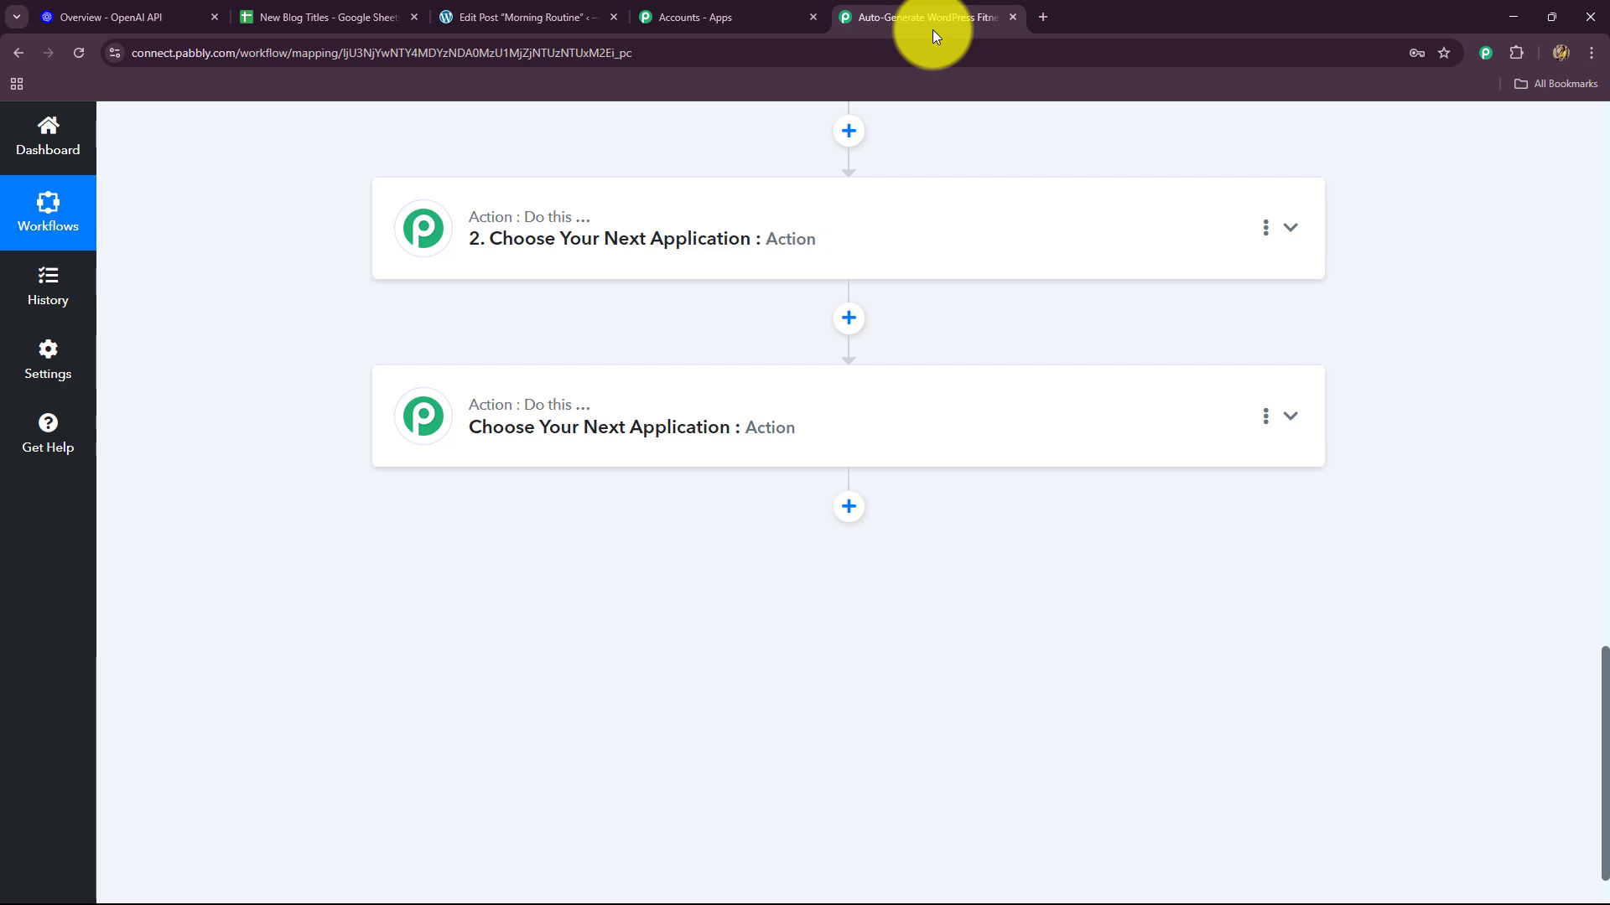
Step: Set up workflow step 2 with OpenAI (ChatGPT, DALL-E, Whisper) as the app and ChatGPT as the action event
left_click(637, 235)
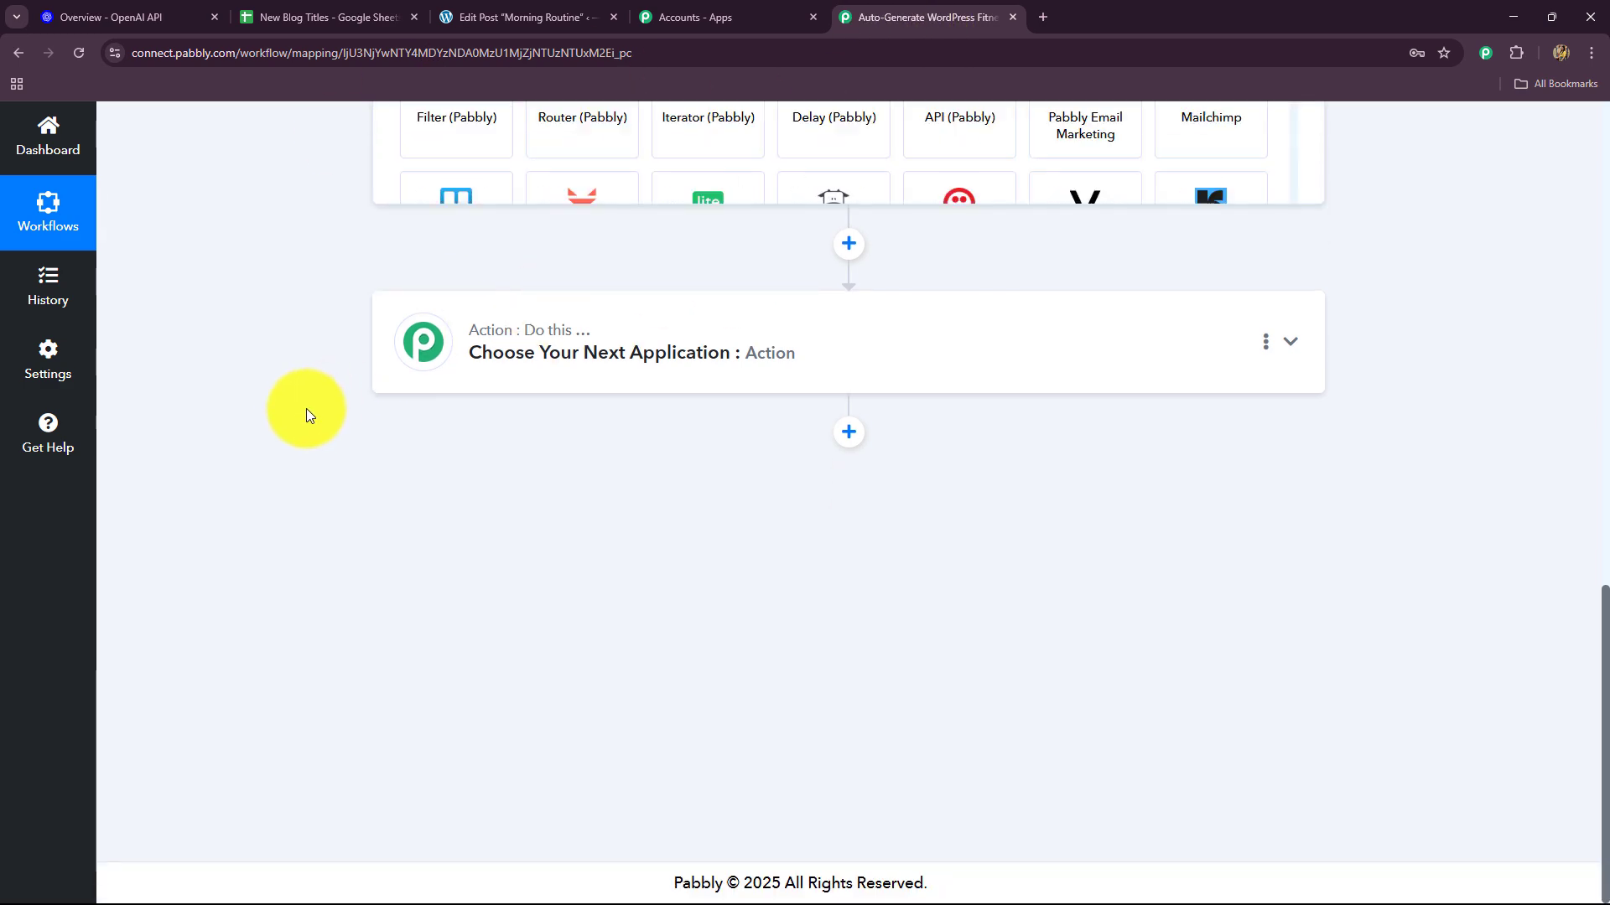
scroll(305, 409, "up", 5)
left_click(440, 479)
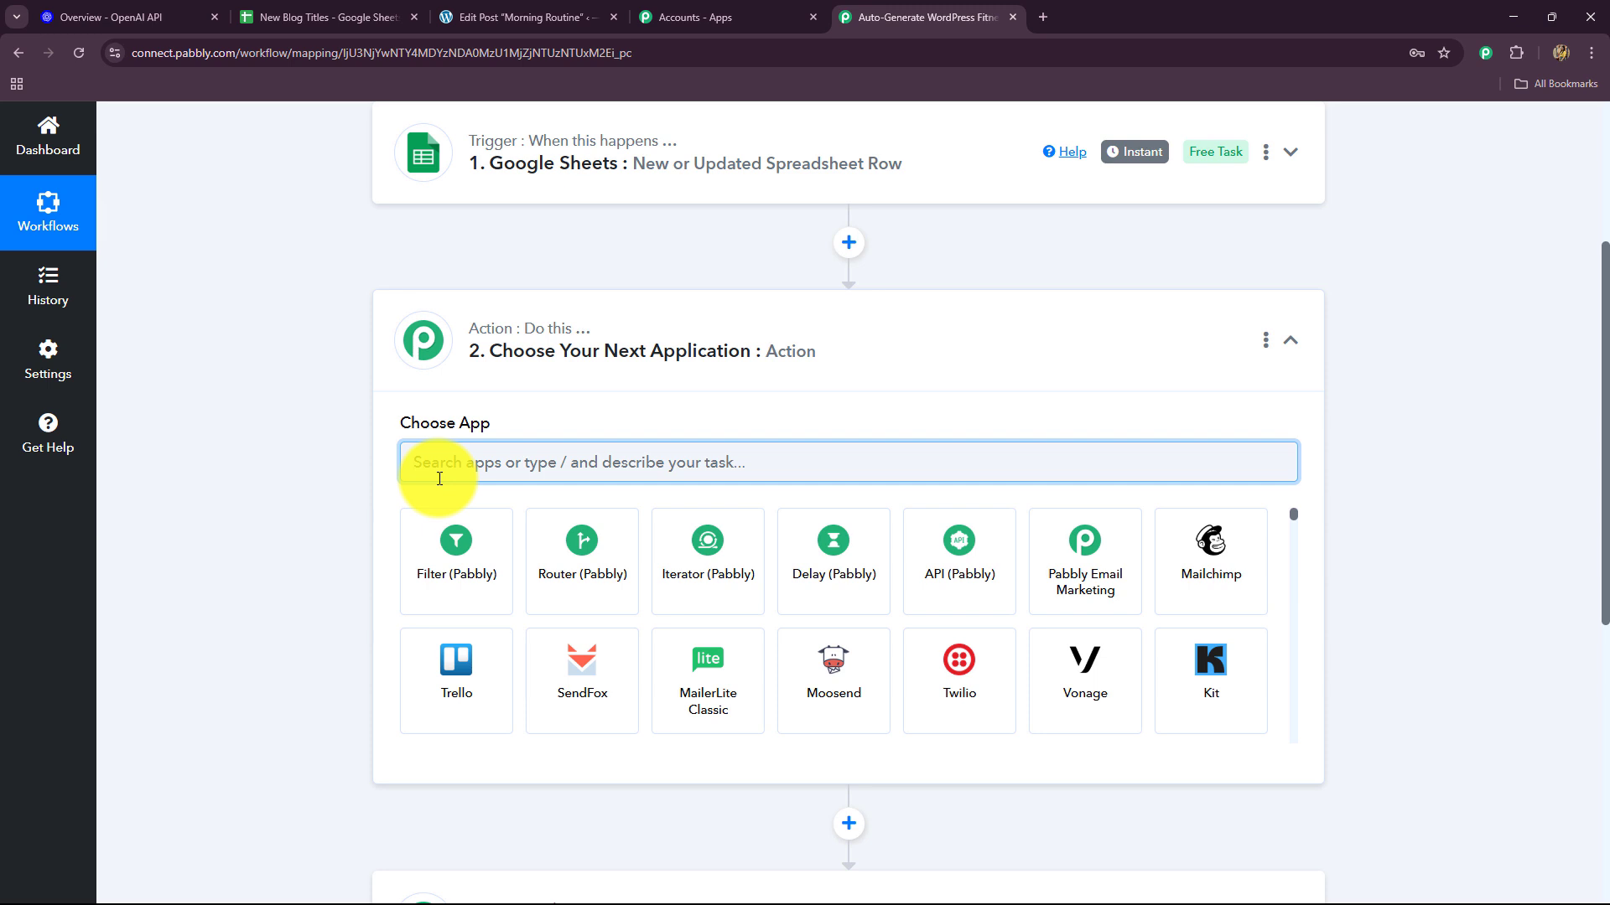
type("Open")
left_click(438, 583)
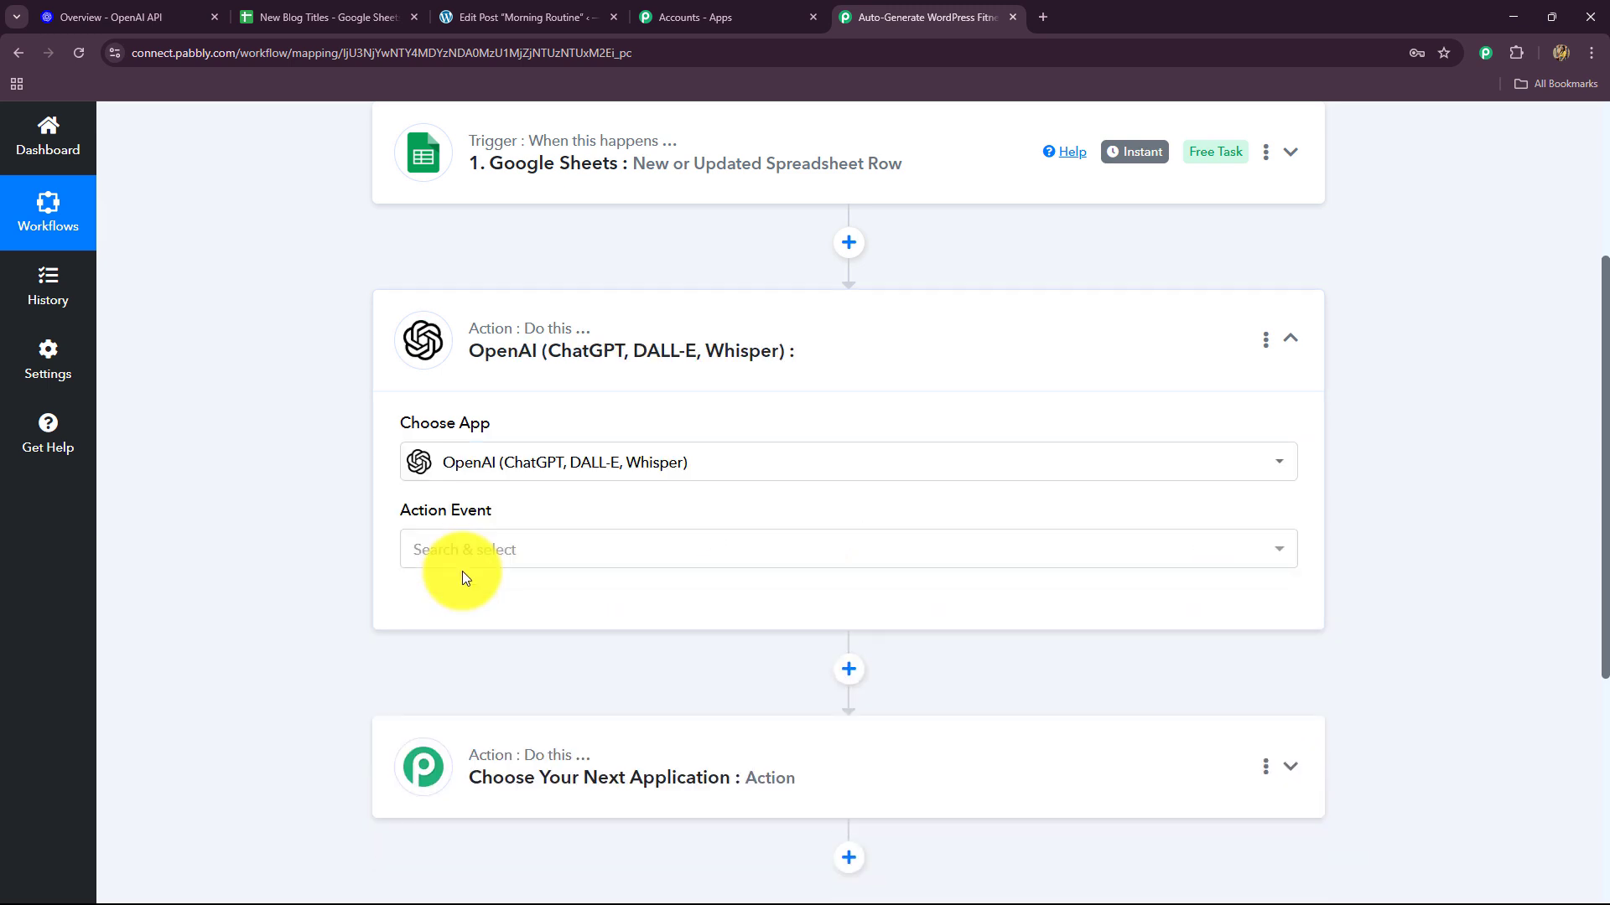
left_click(460, 564)
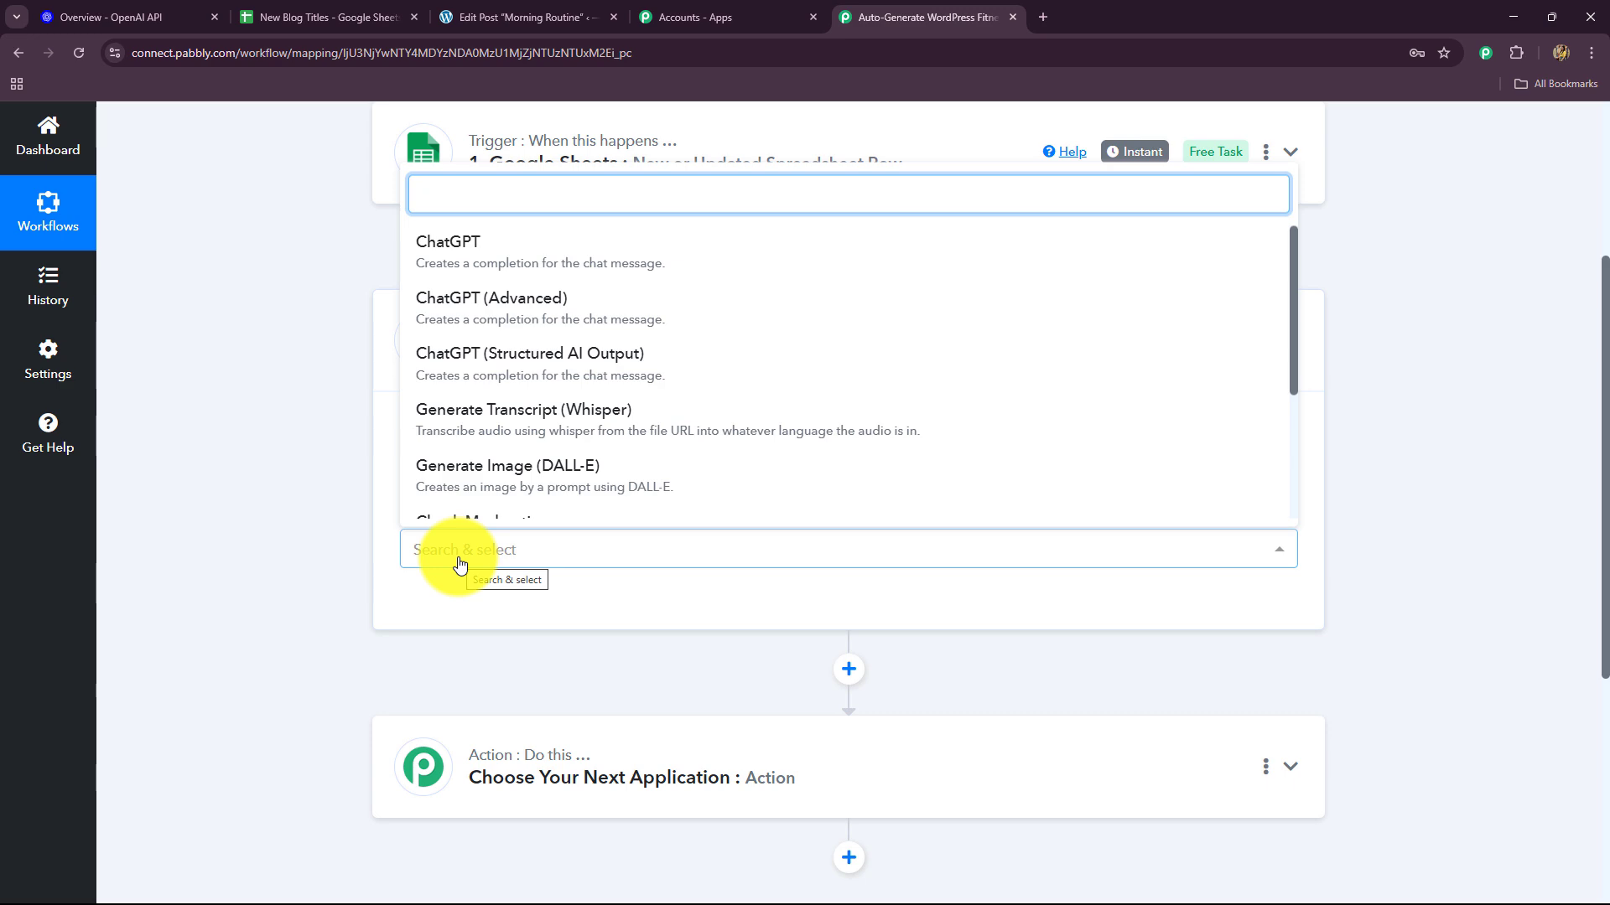
left_click(507, 242)
Step: Connect the ChatGPT action using the existing connection OpenAI (ChatGPT, DALL-E, Whisper) #29 and save it
scroll(339, 577, "down", 2)
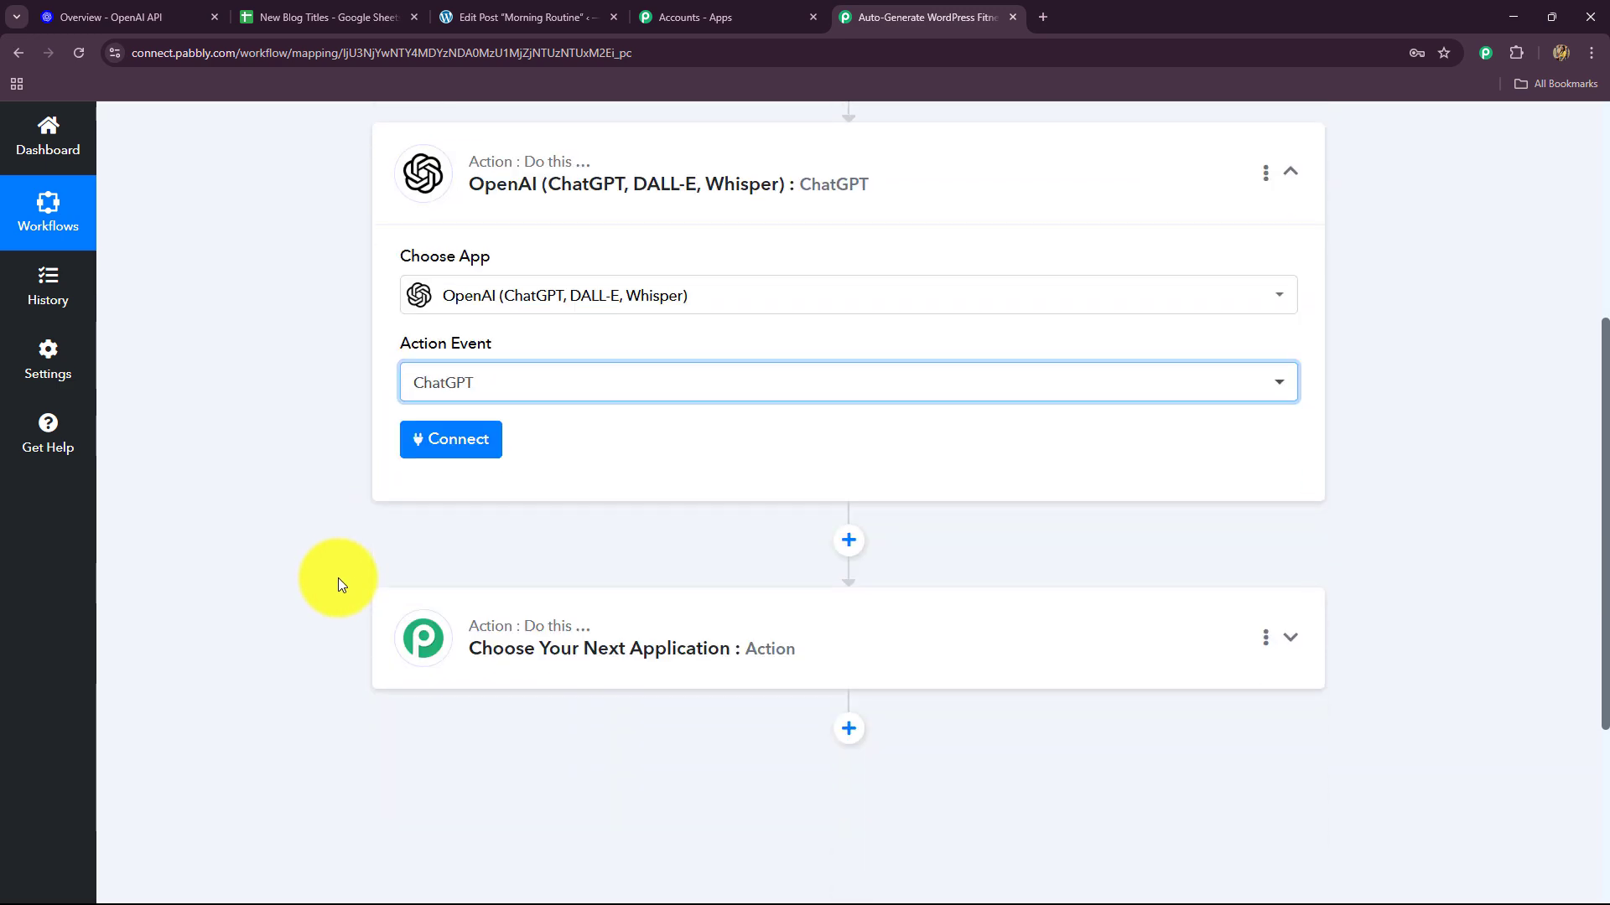
left_click(448, 444)
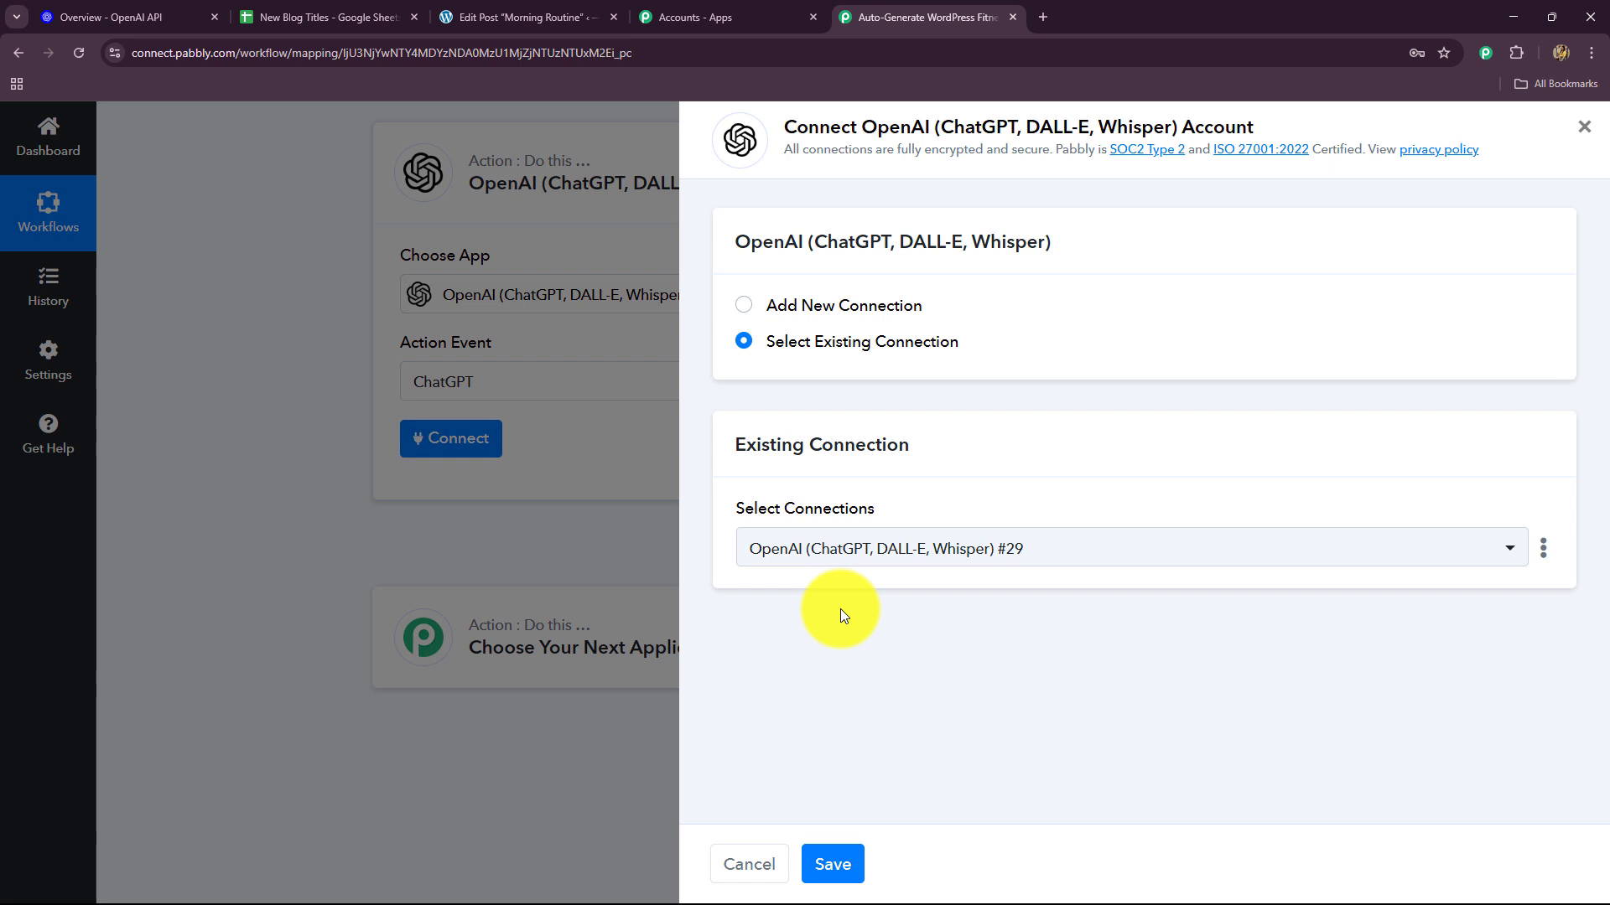
left_click(111, 18)
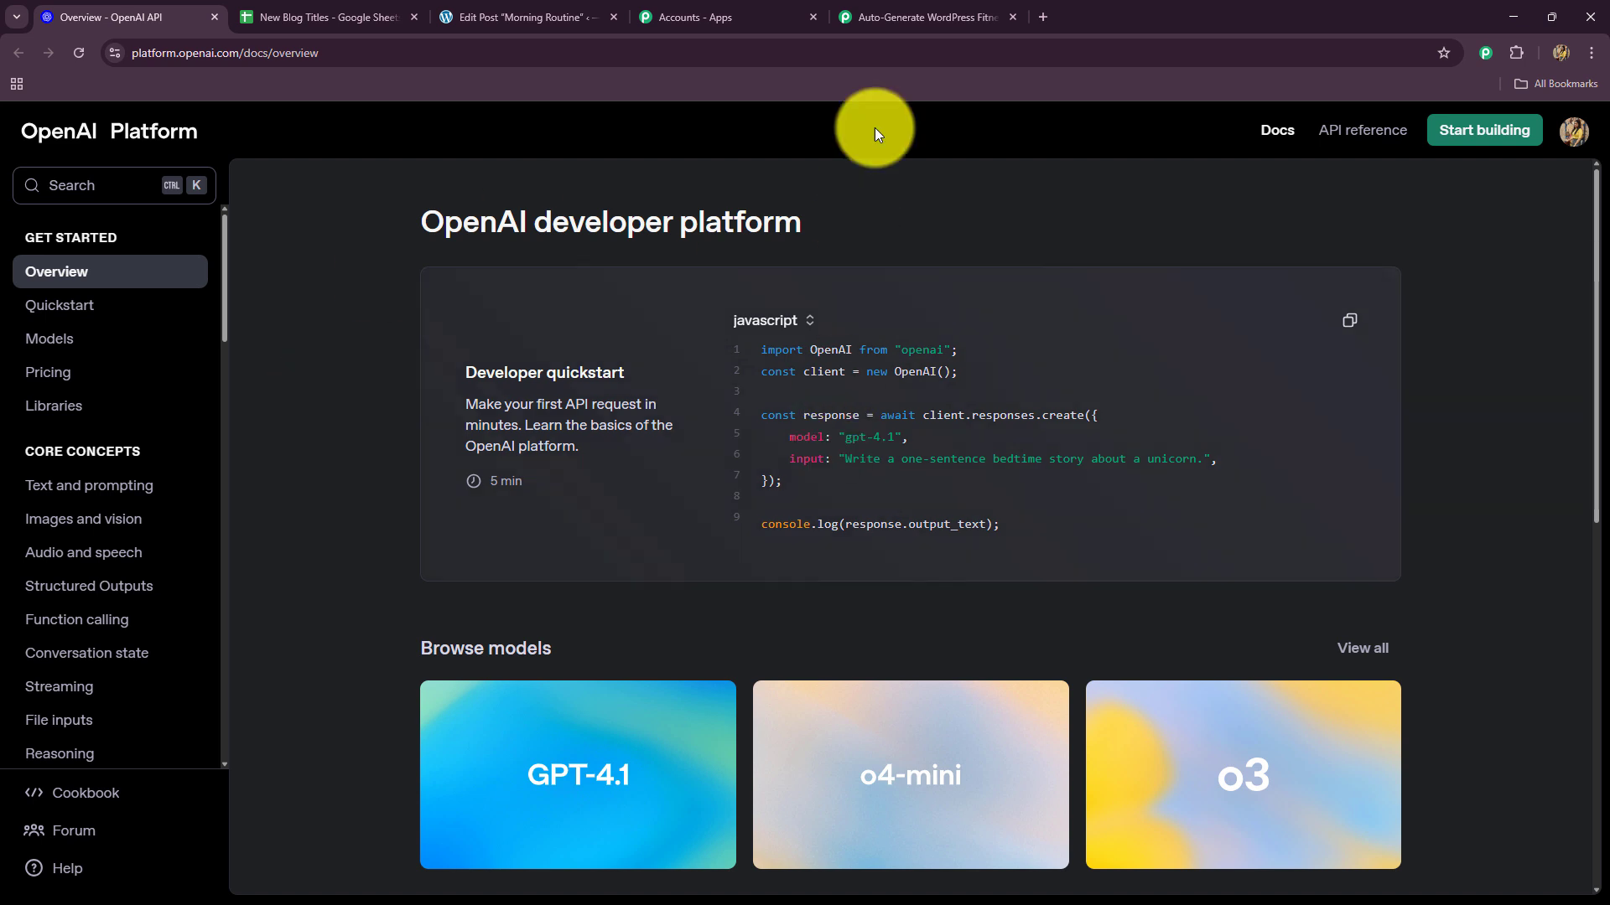
left_click(907, 17)
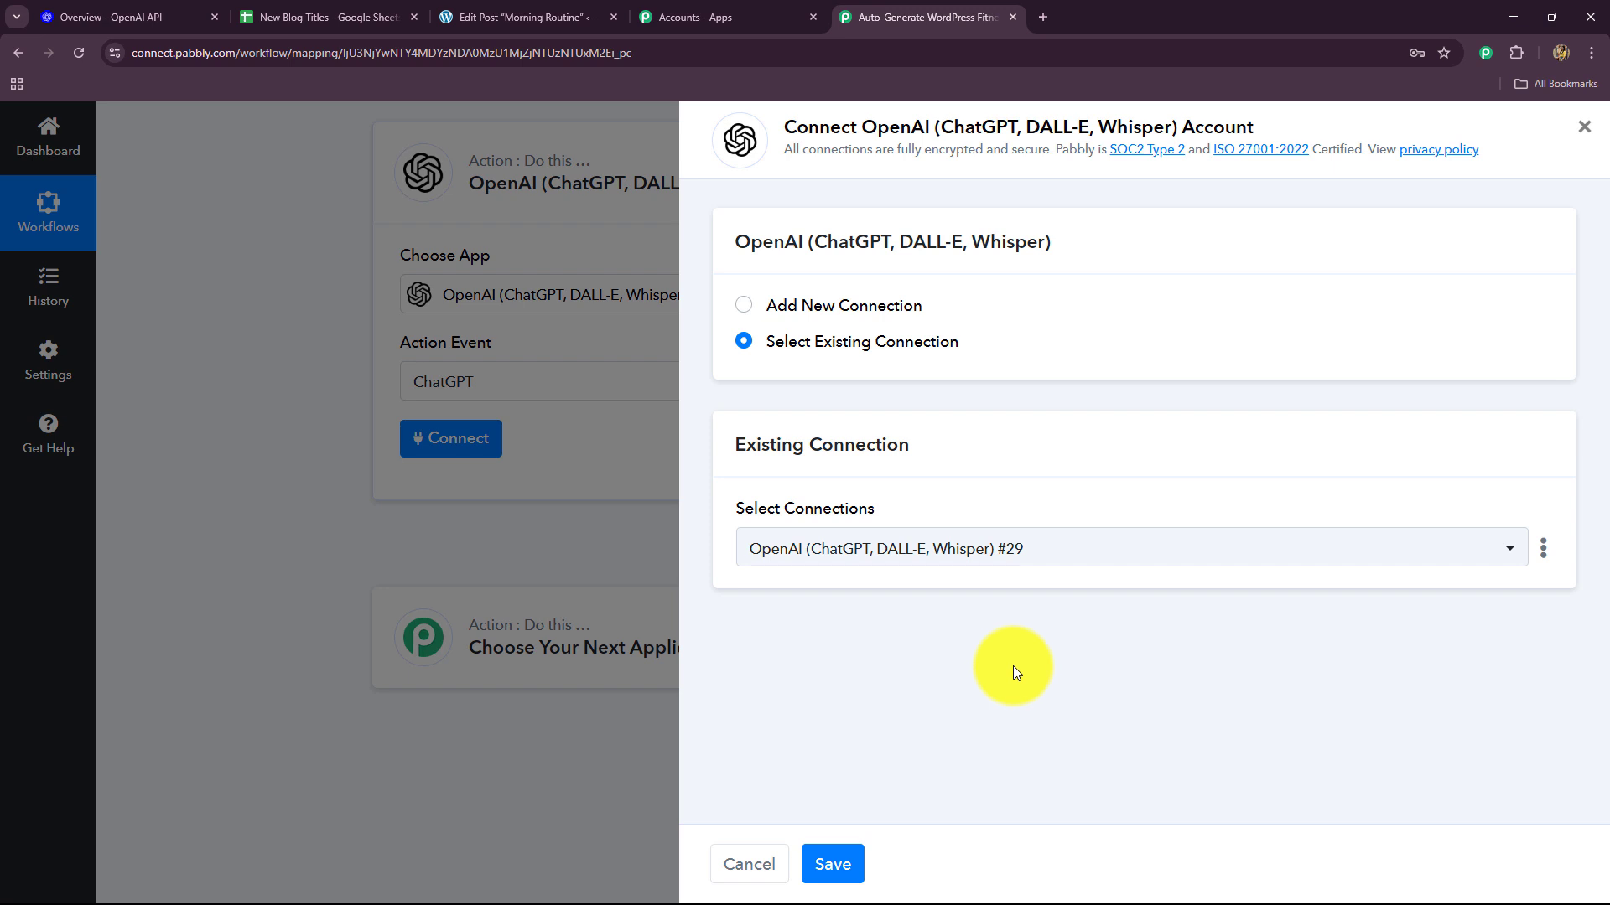
left_click(744, 305)
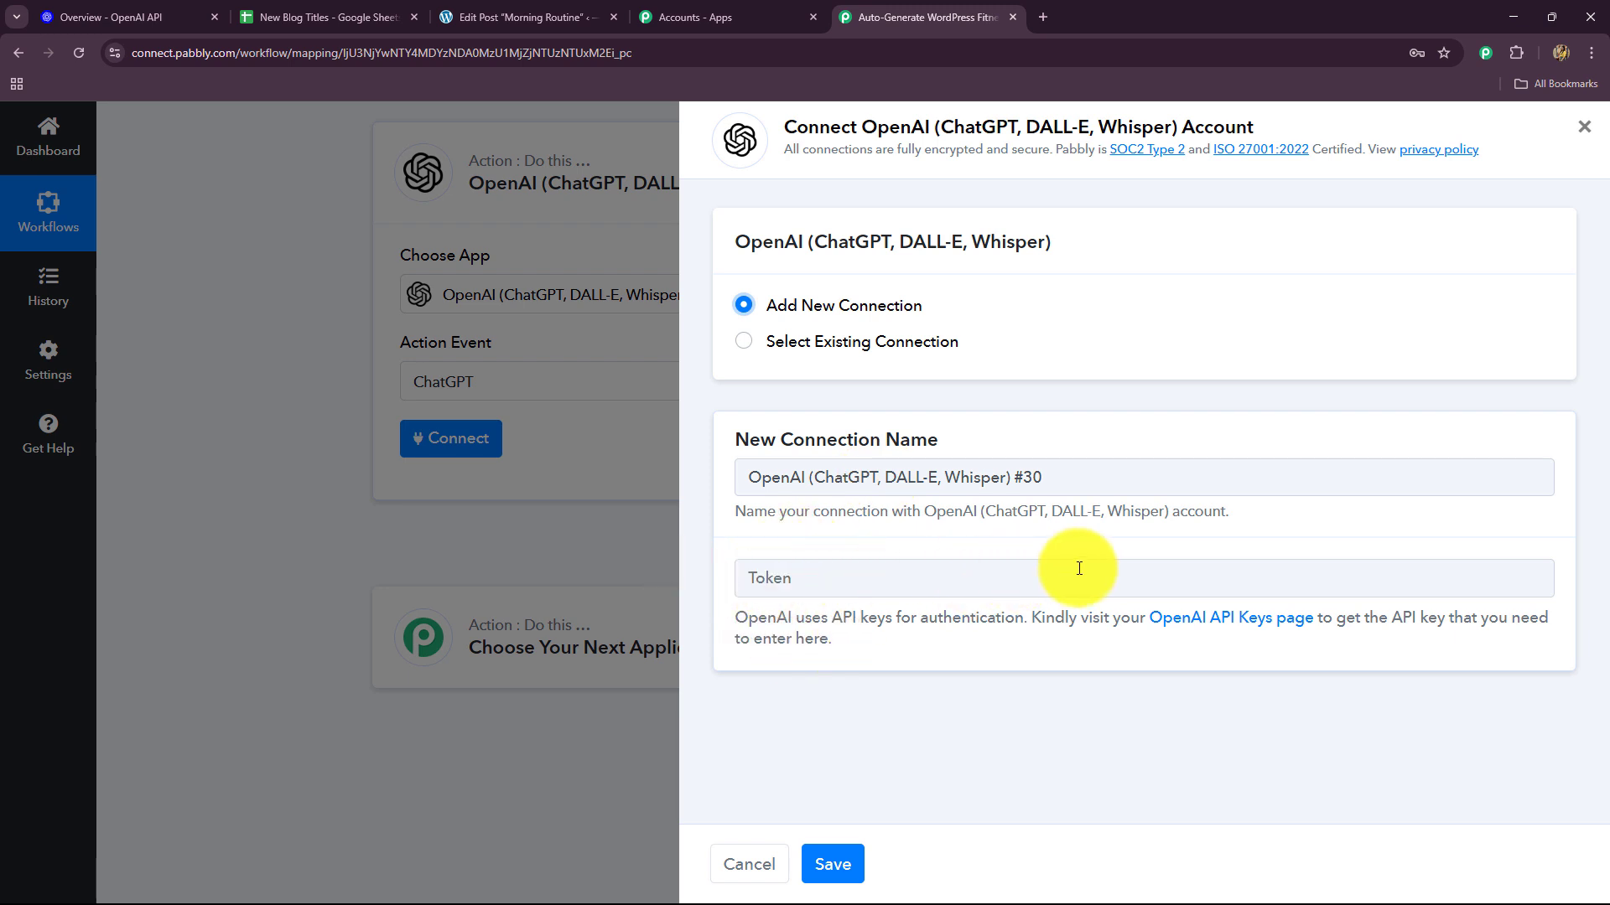
left_click(744, 342)
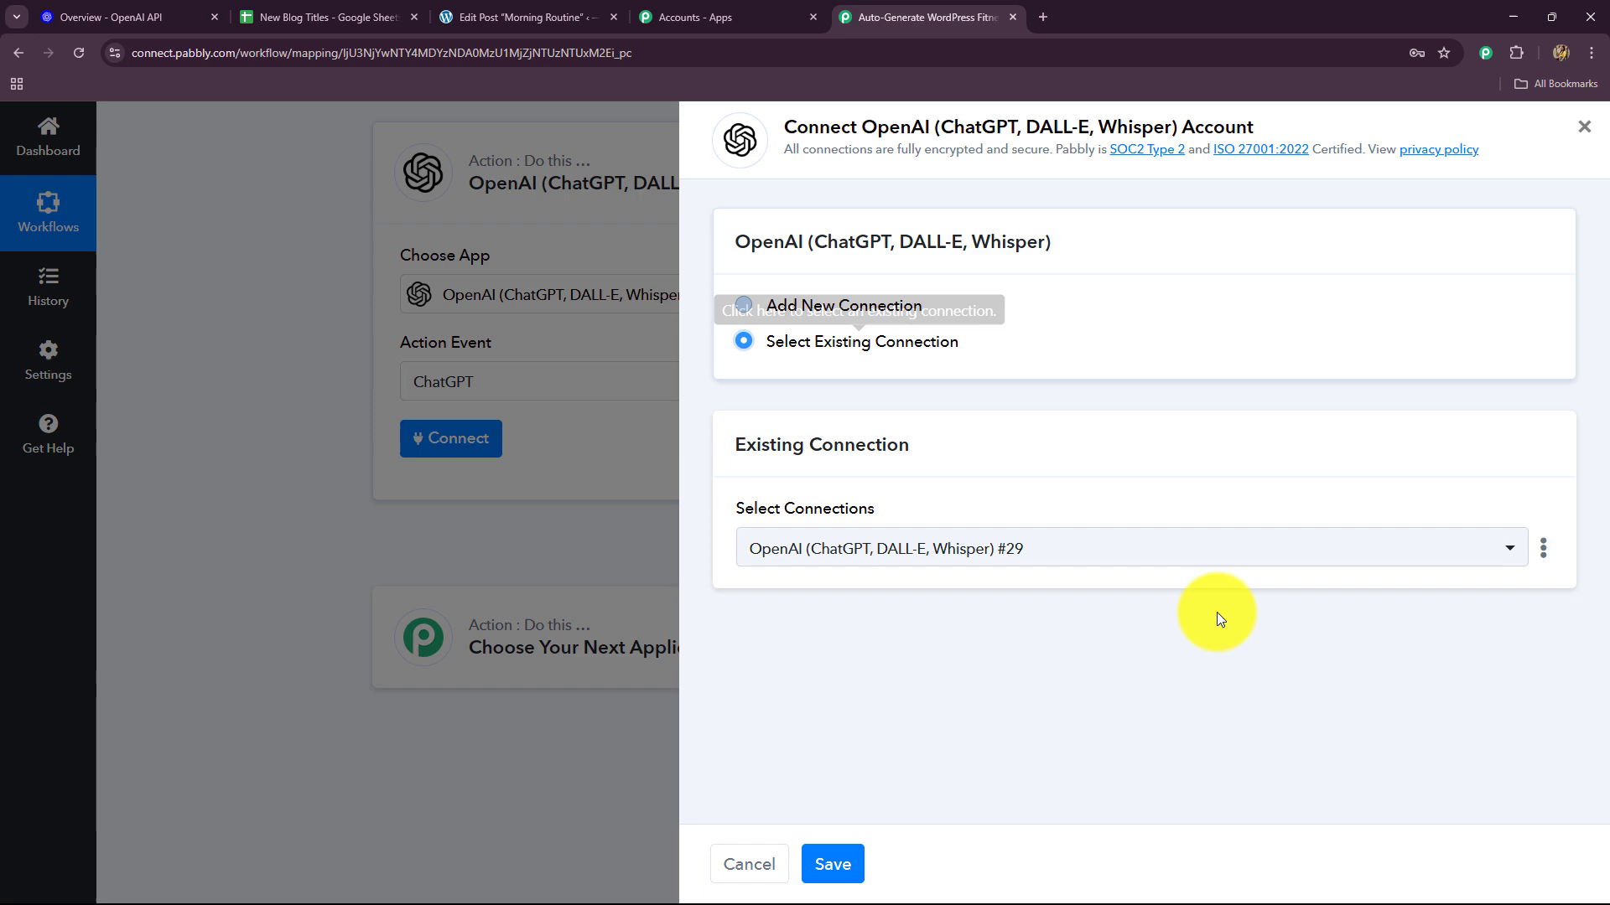
left_click(834, 861)
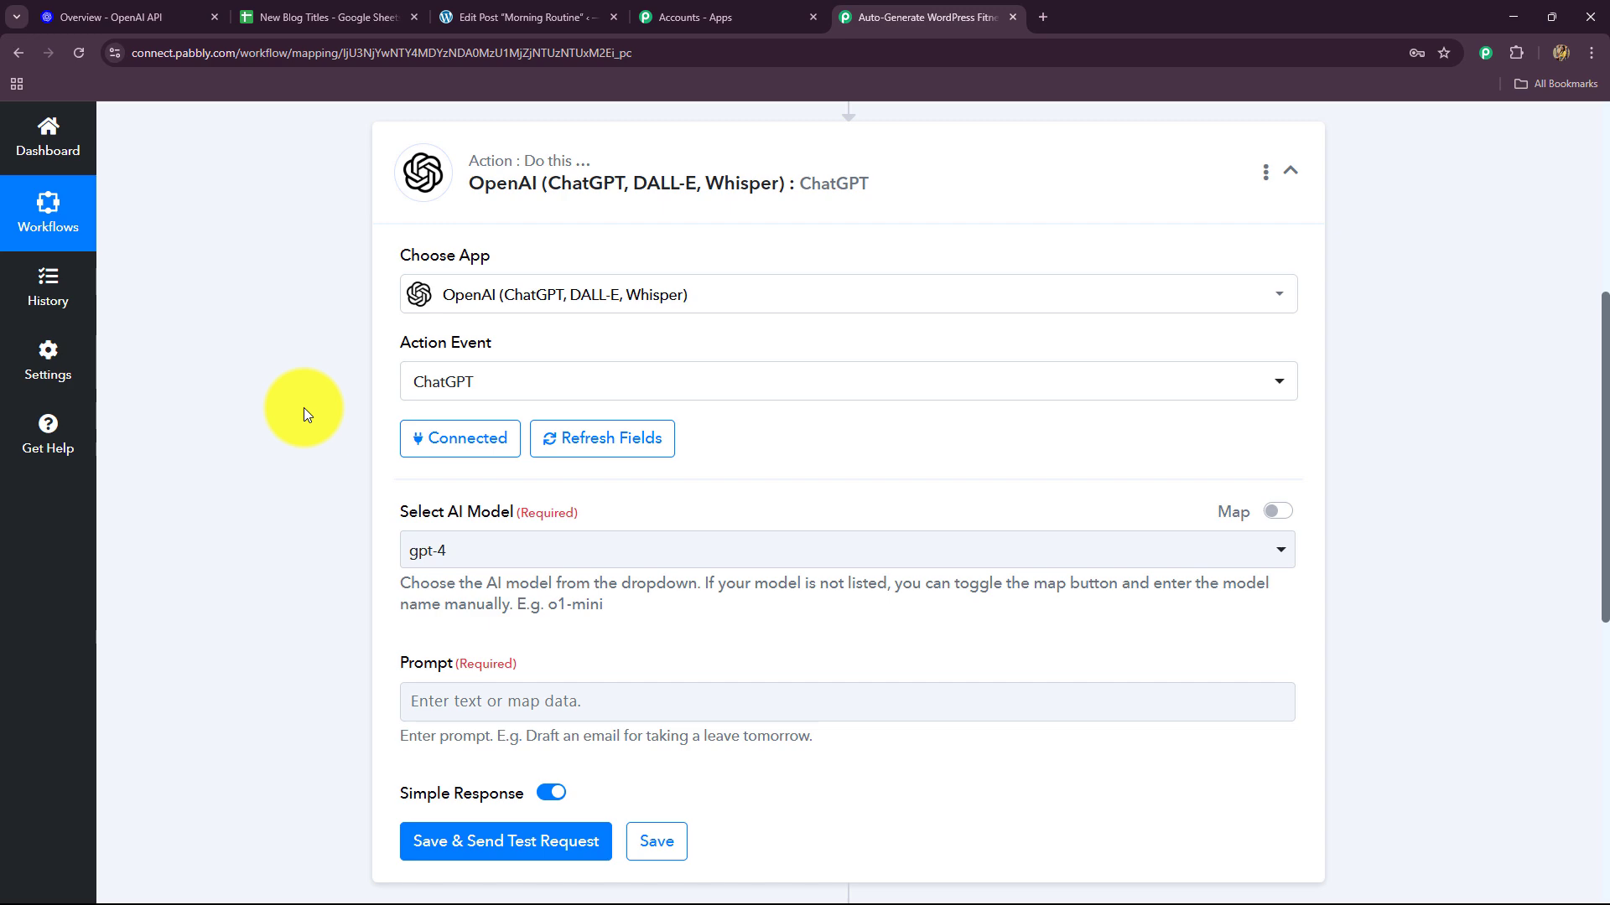
Step: Set the AI model of the ChatGPT action to gpt-4o-mini
scroll(302, 409, "down", 4)
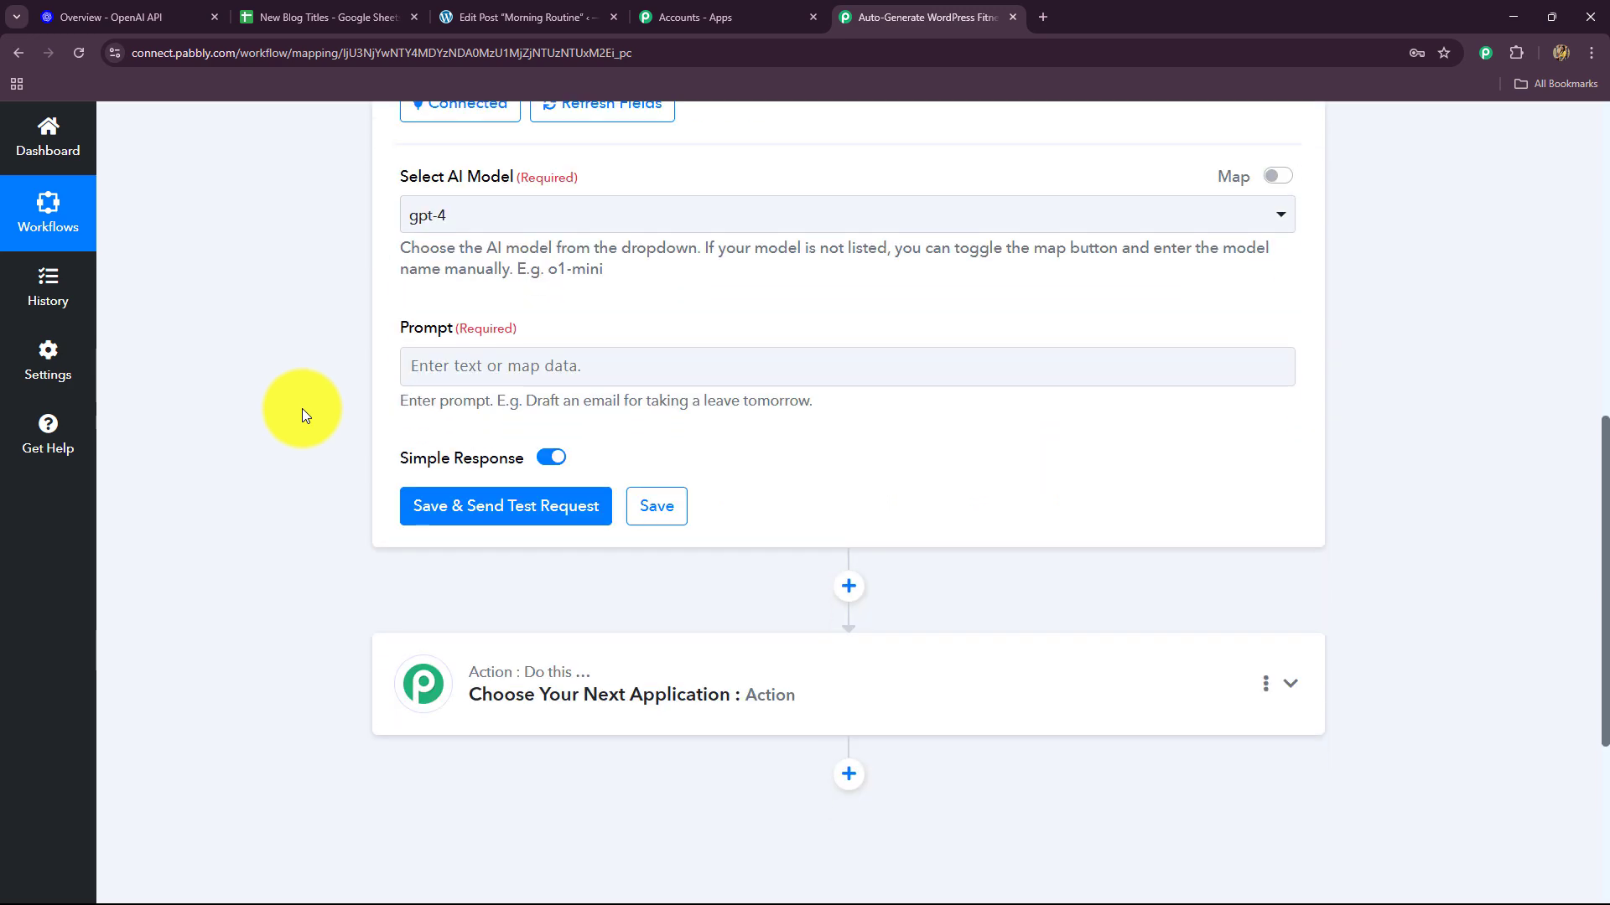
left_click(525, 220)
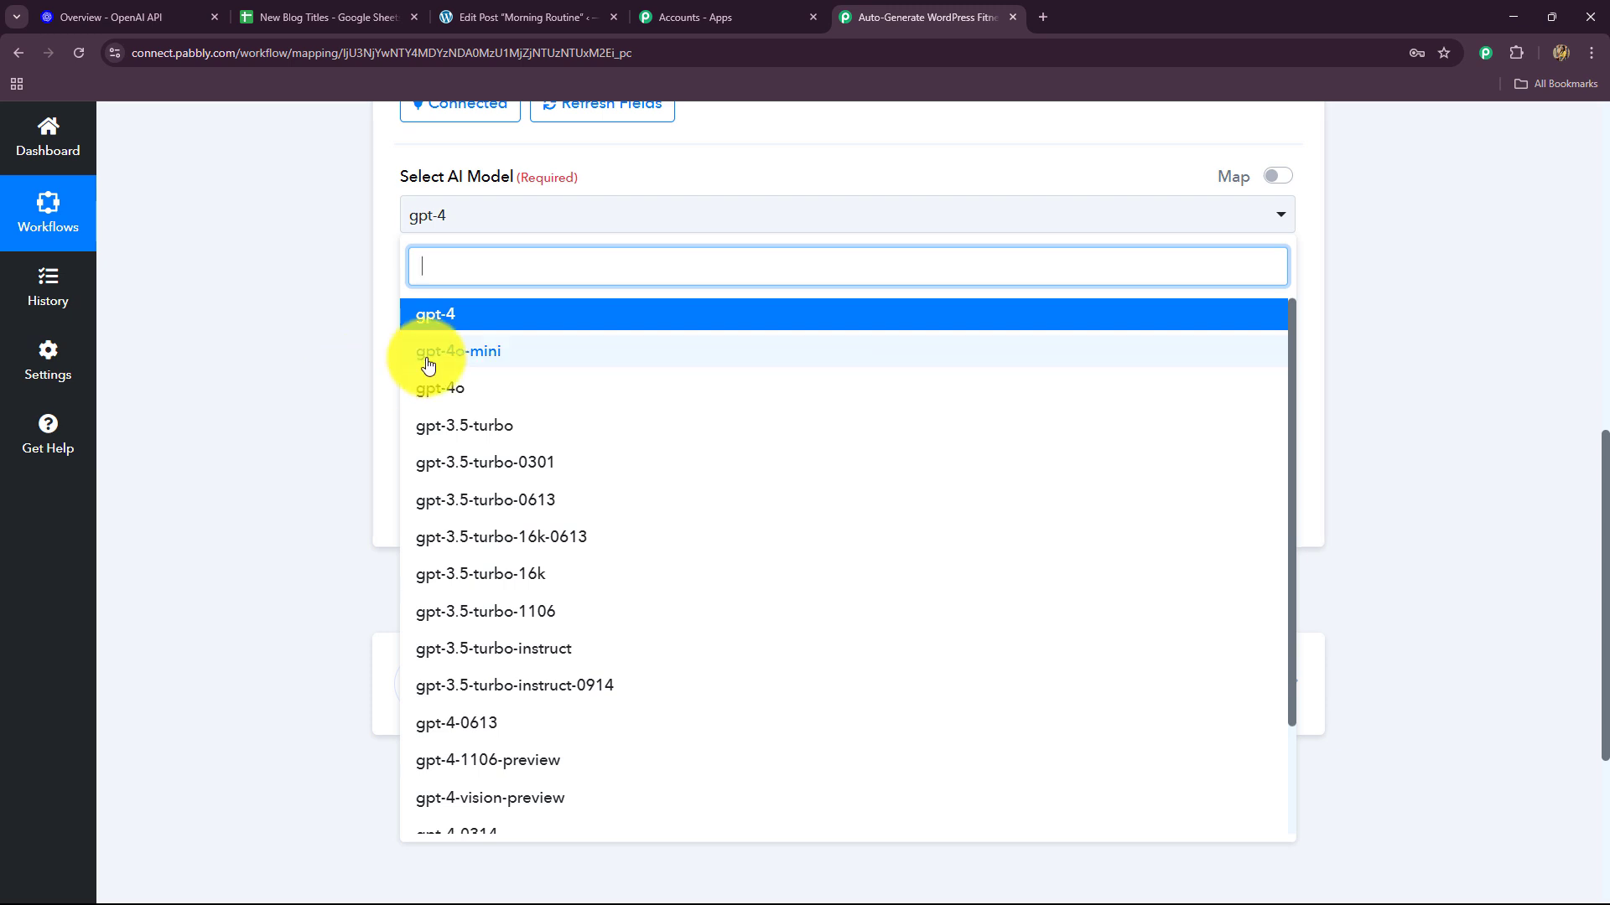
left_click(467, 359)
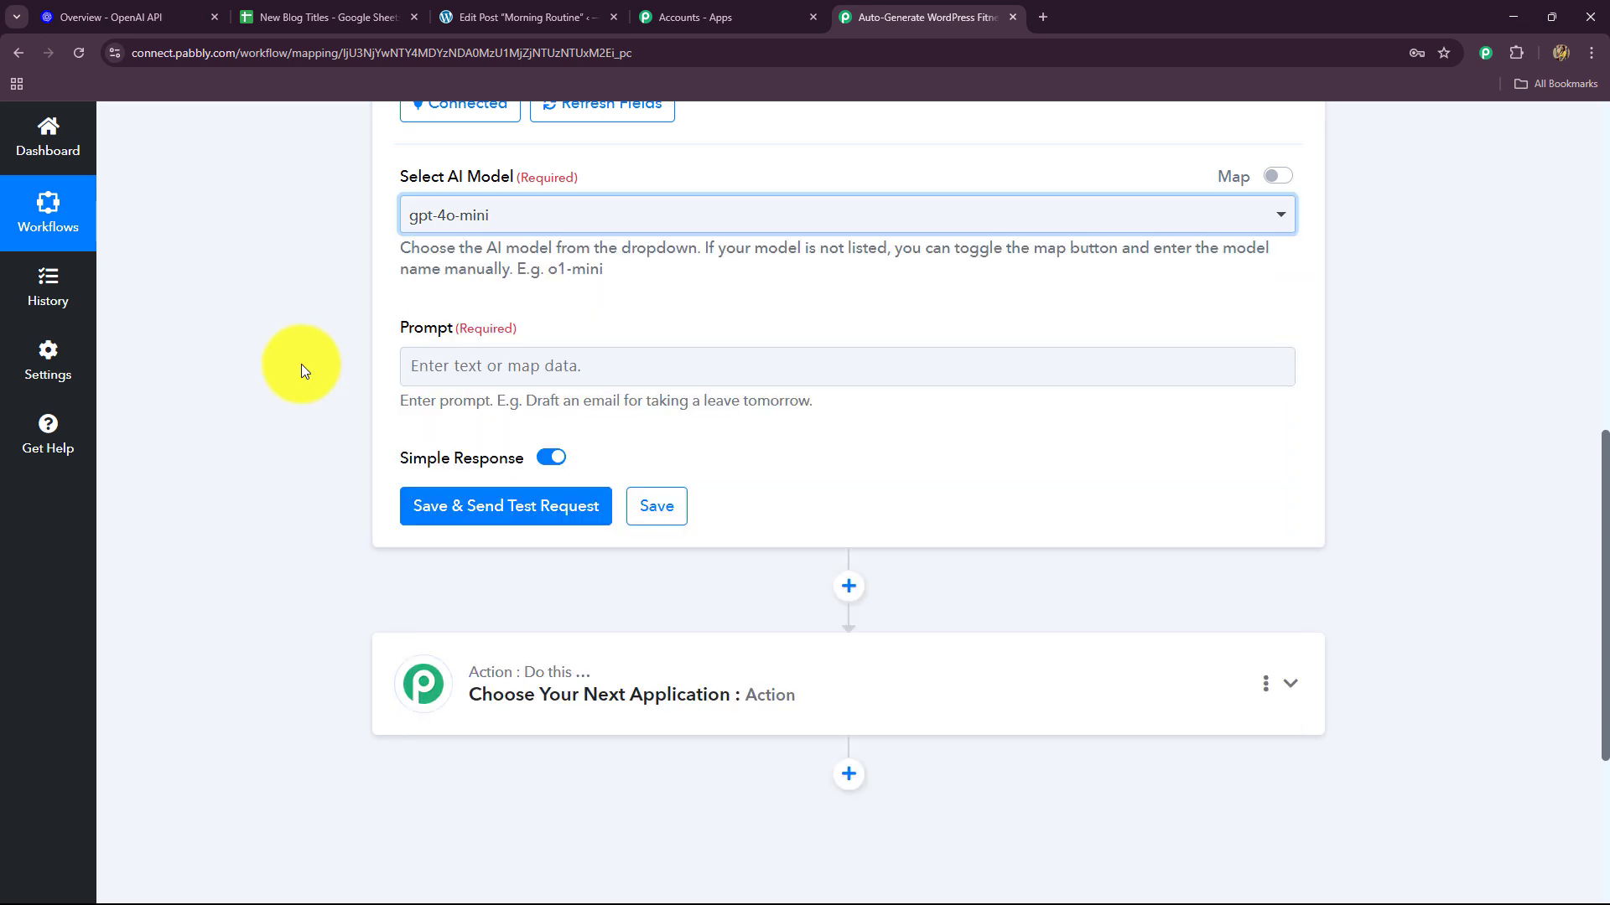
left_click(512, 219)
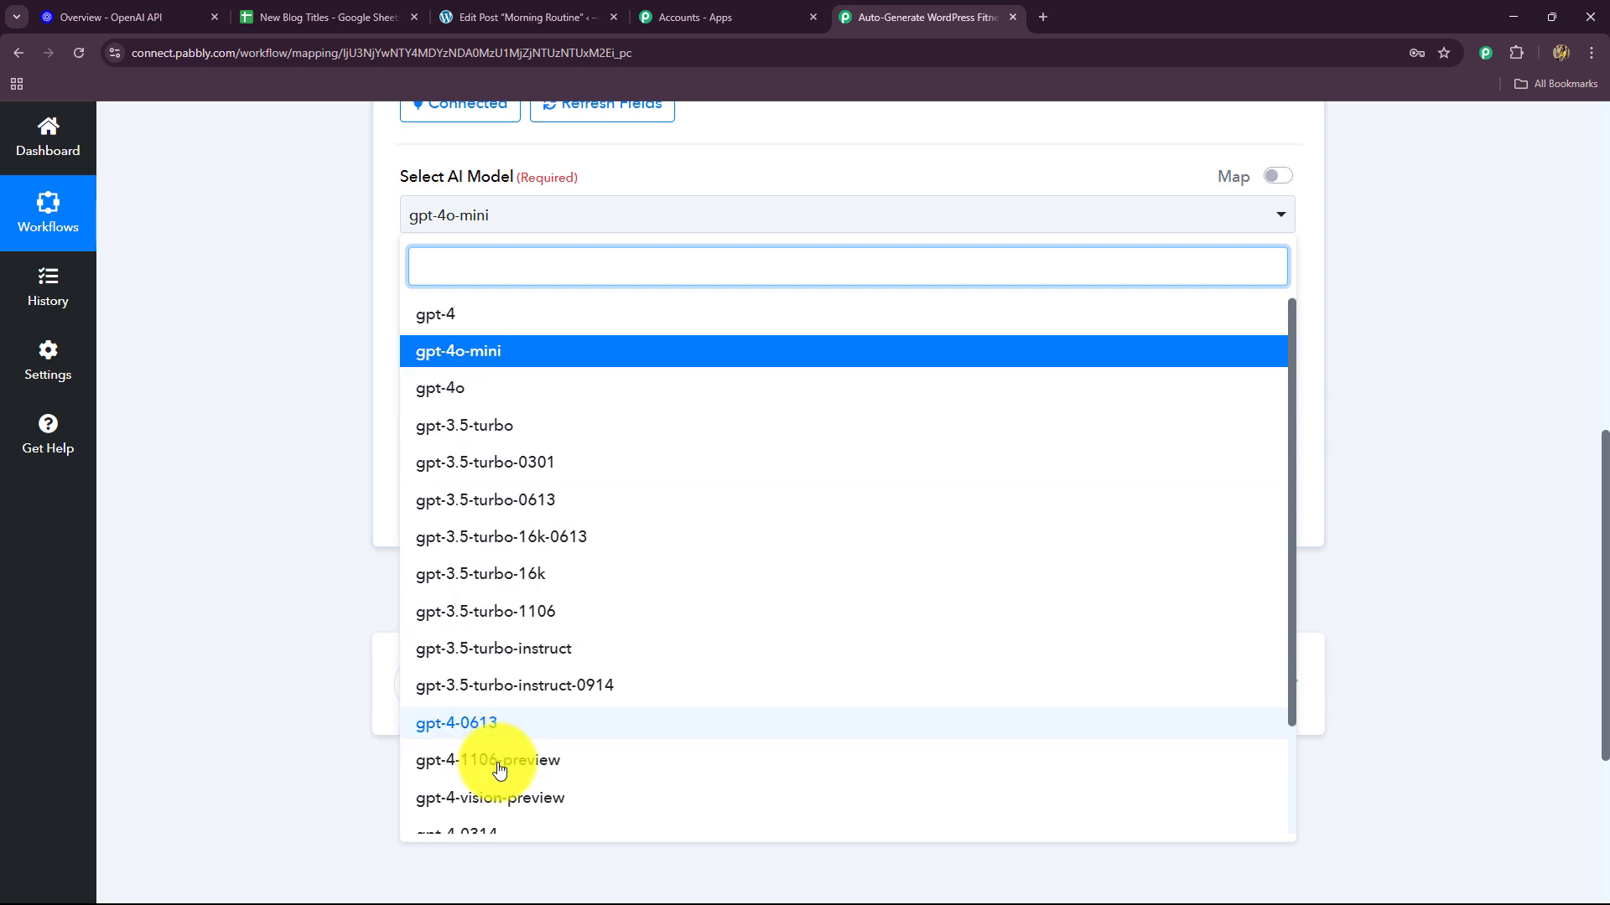
left_click(307, 414)
Step: Enter the prompt "Write a short, actionable fitness tip for blog readers based on this topic: [mapped Topic Keyword]. Keep it under 100 words, friendly and informative."
left_click(473, 382)
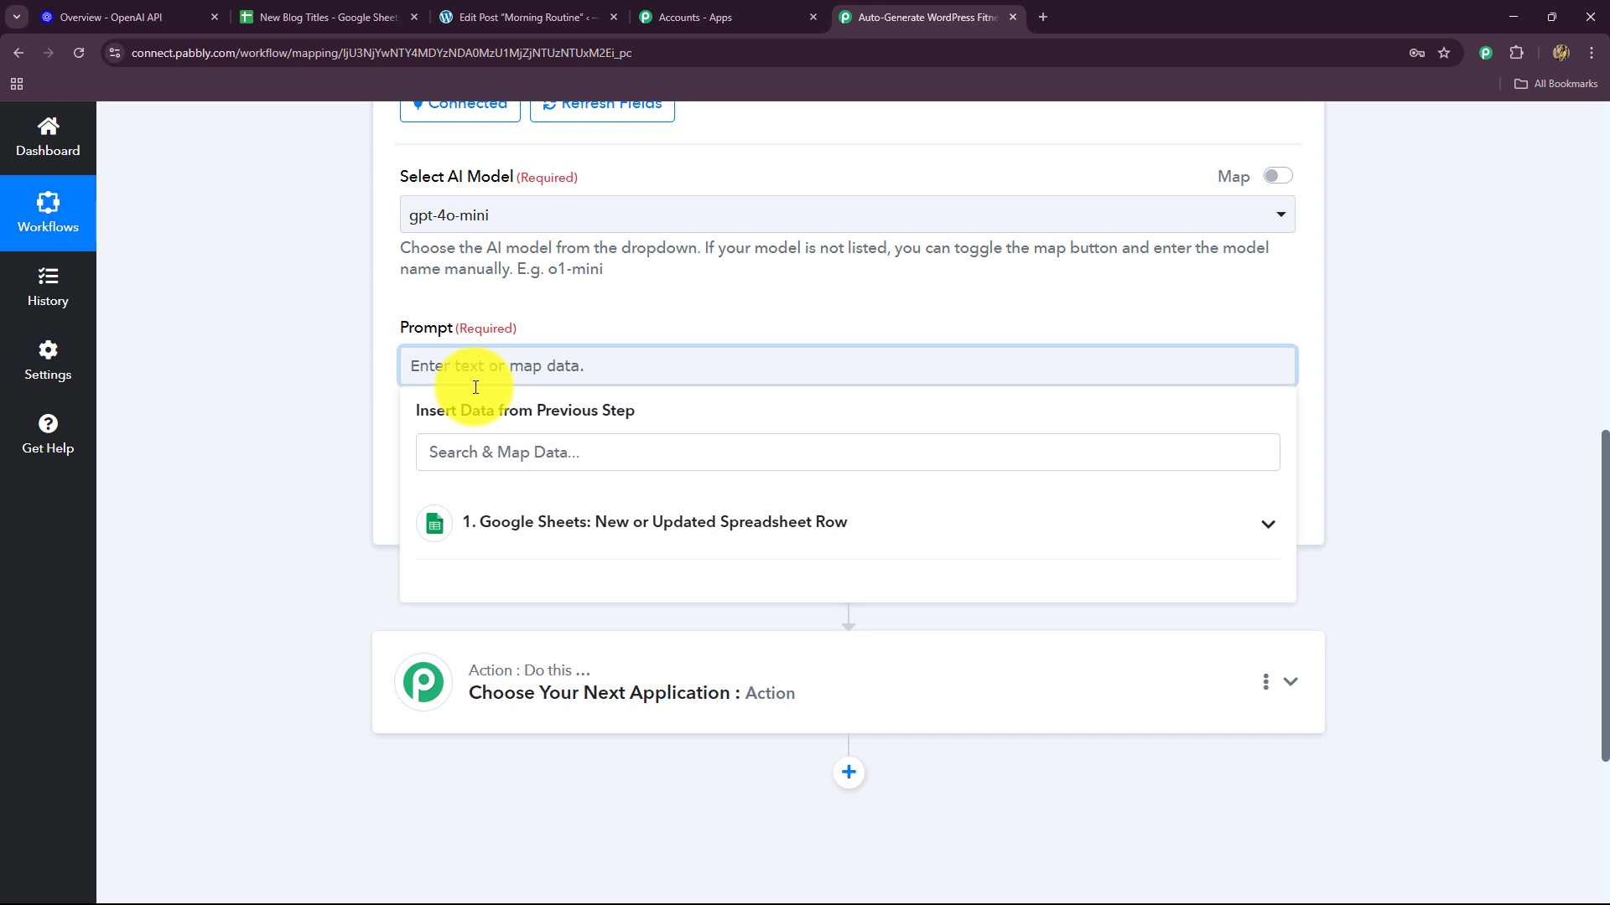
type("Write a short, actionable fitness tip for blog readers based on this topic: {{Topic}}. Keep it under 100 words, friendly and informative.")
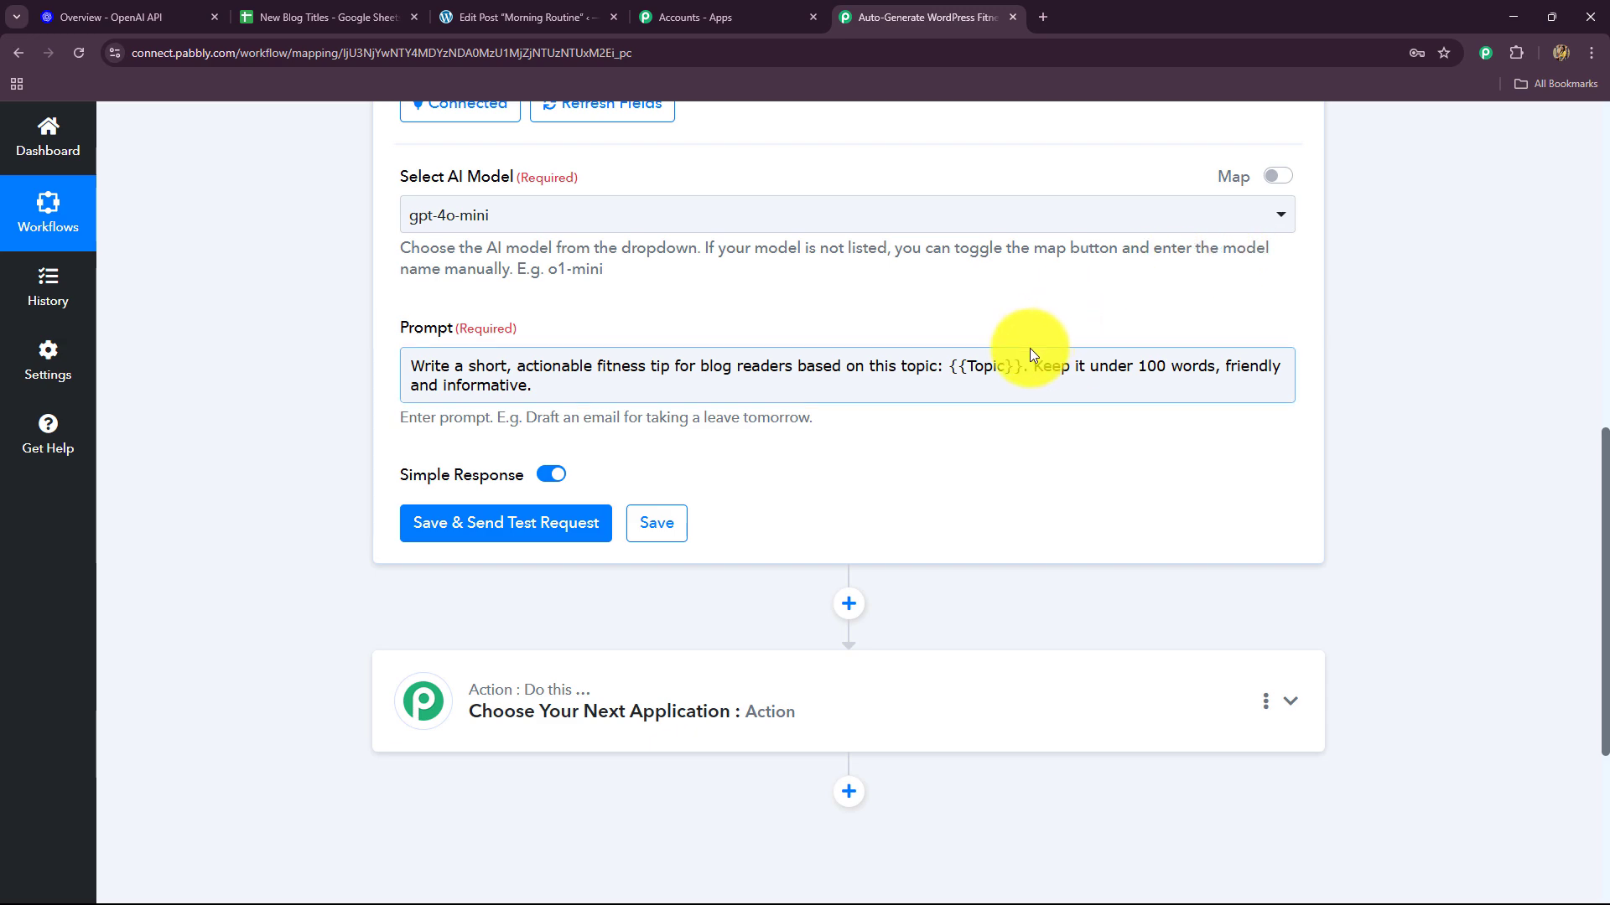
left_click_drag(1023, 364, 946, 366)
key("BackSpace")
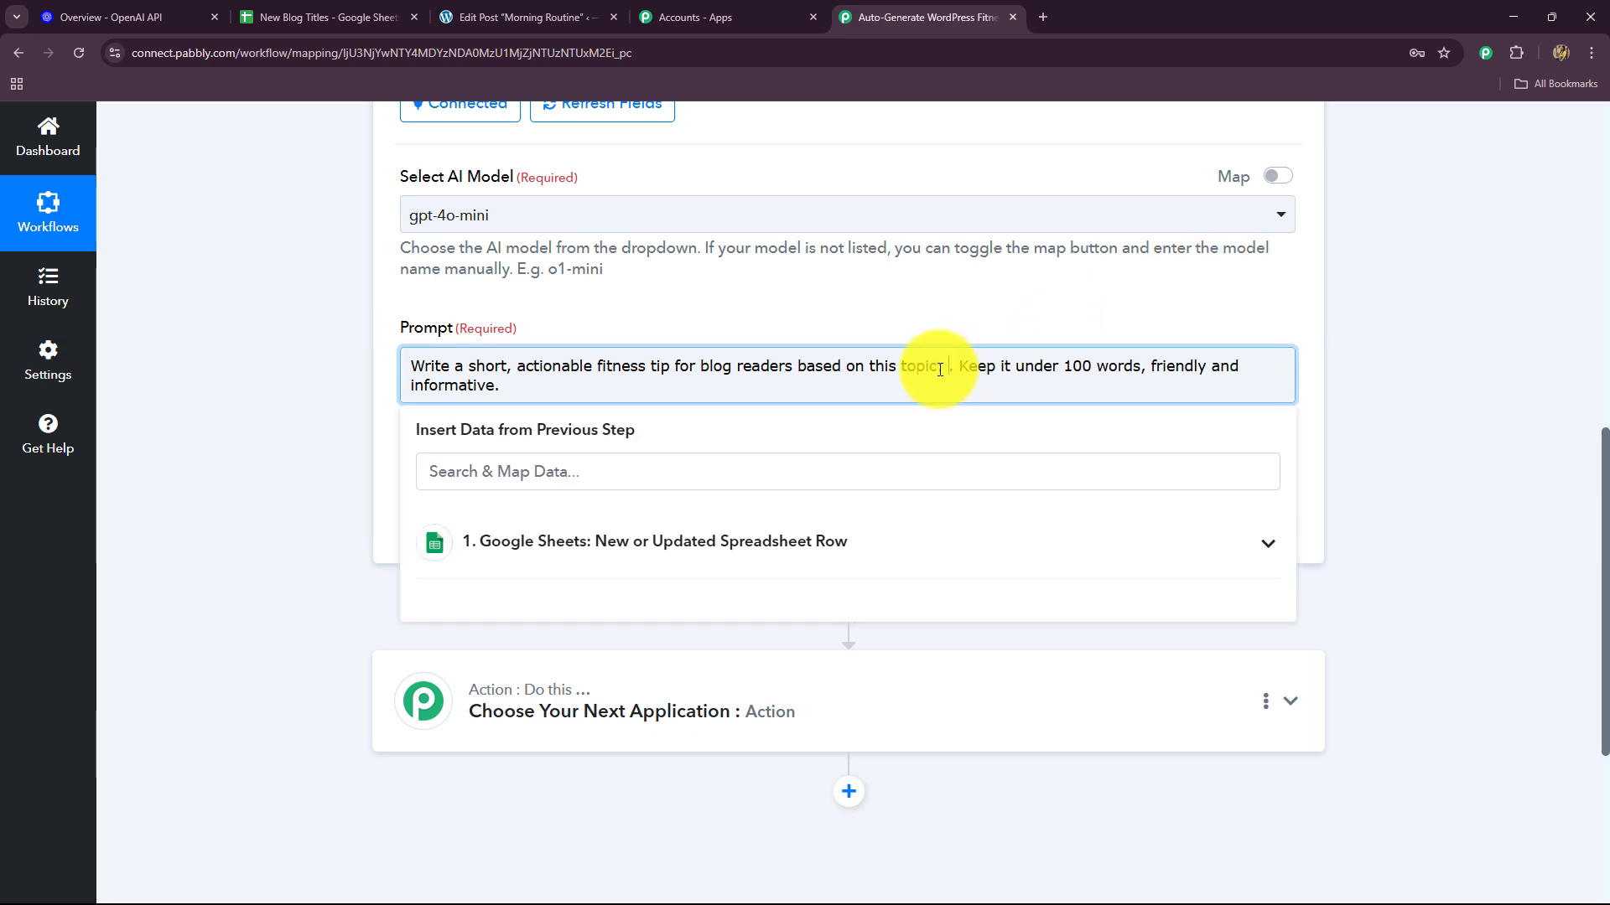
left_click(563, 545)
scroll(252, 549, "down", 4)
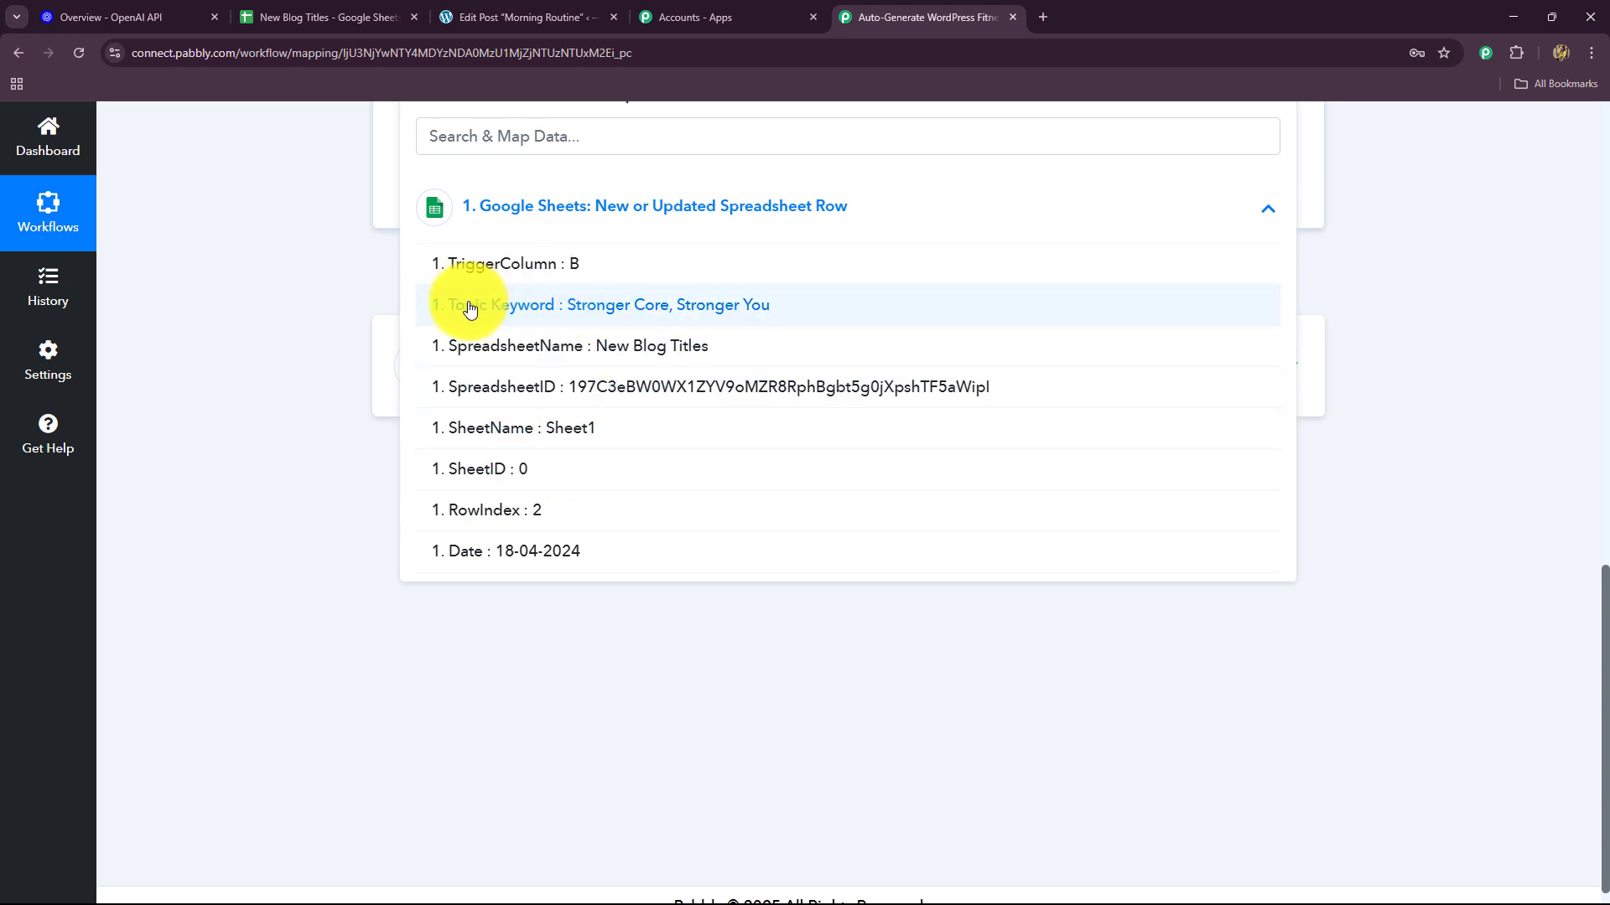
left_click(687, 315)
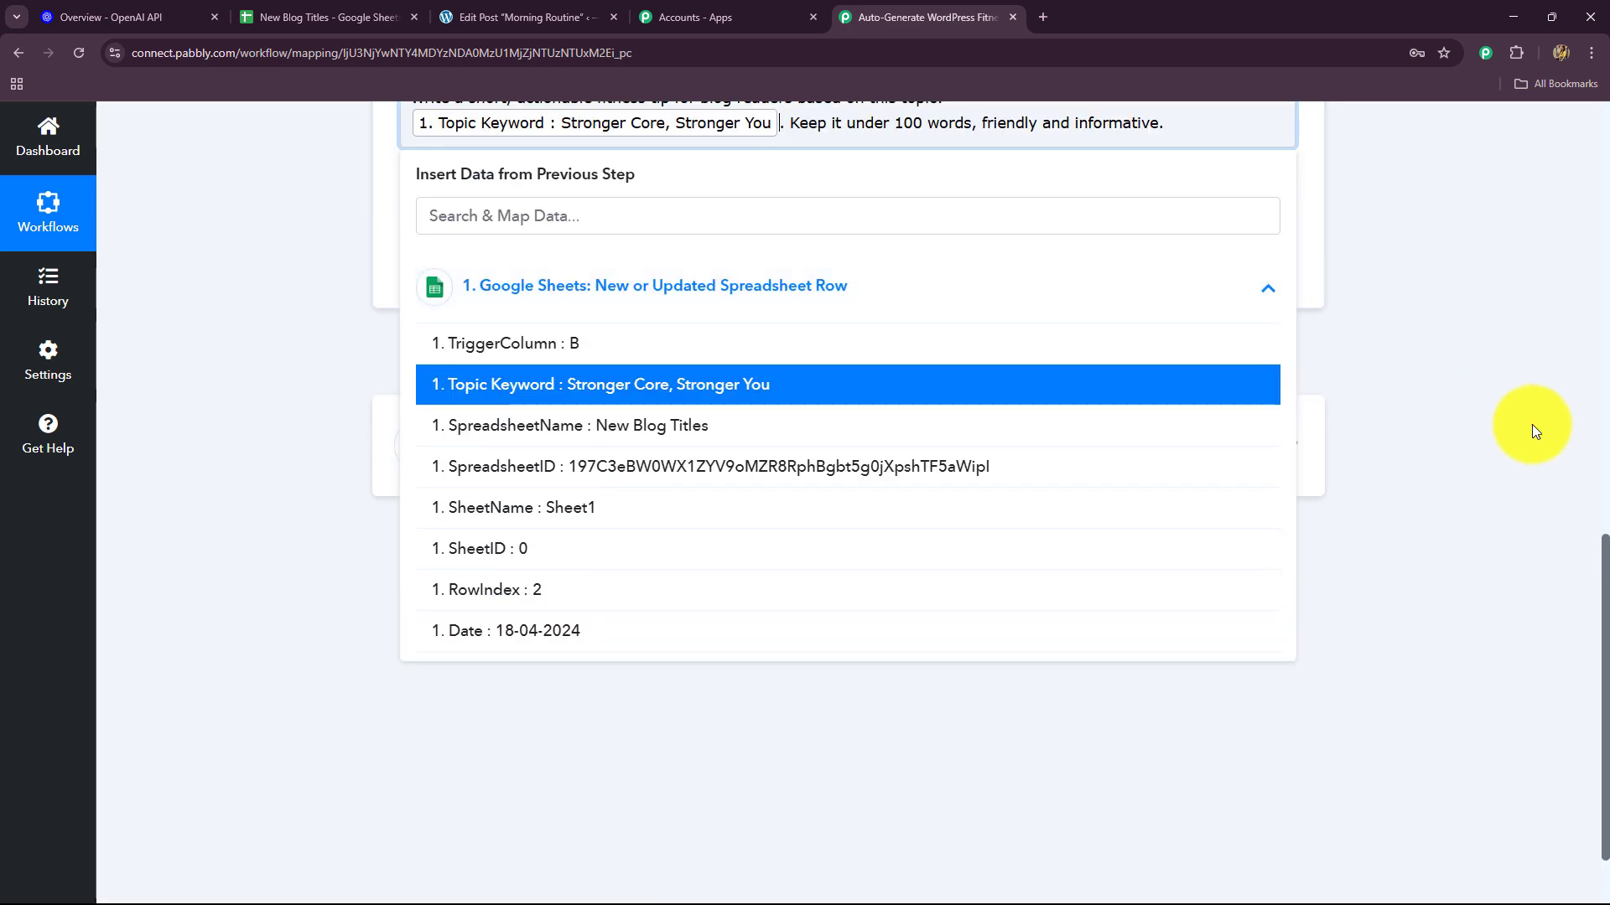
scroll(1341, 428, "up", 5)
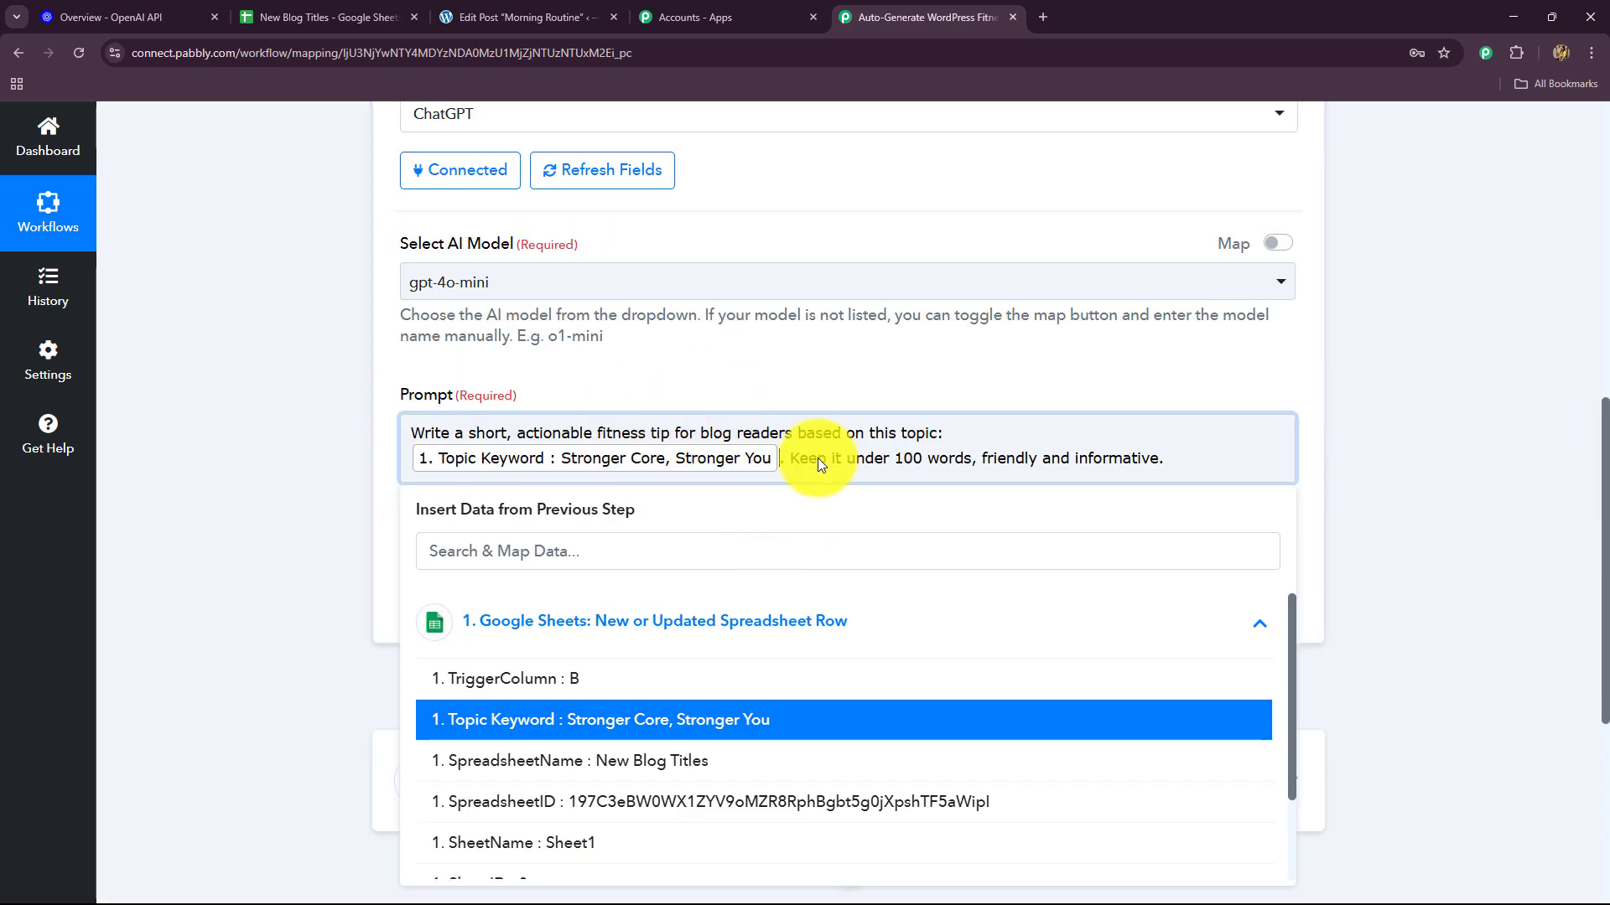
left_click(224, 482)
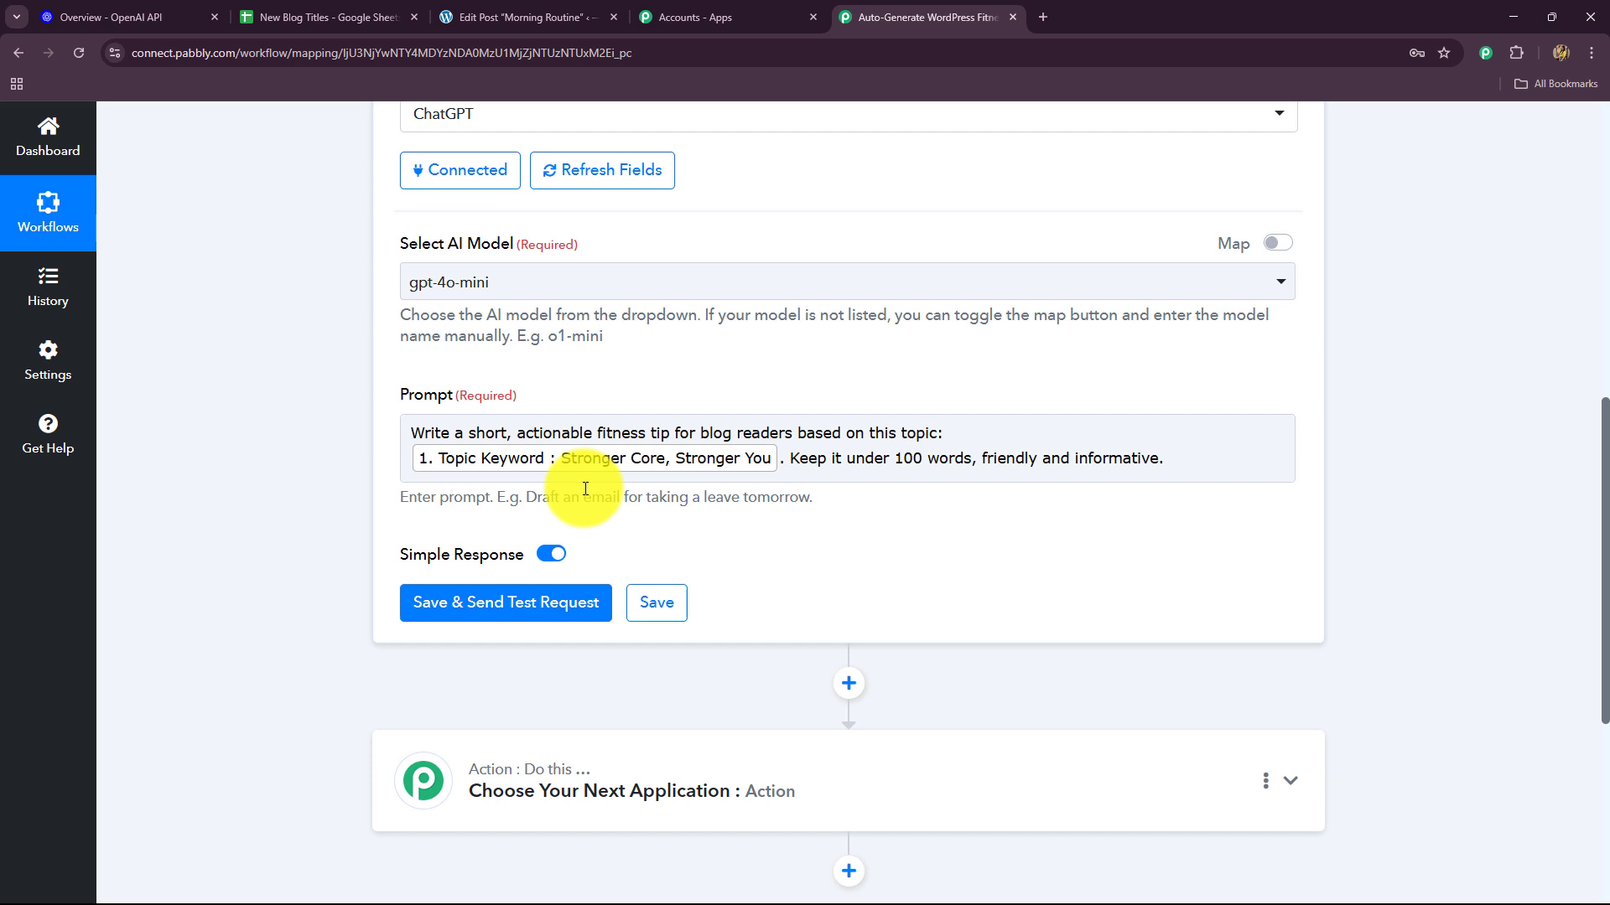
Step: Save the ChatGPT action, send a test request, and bring up the response fields
left_click(442, 602)
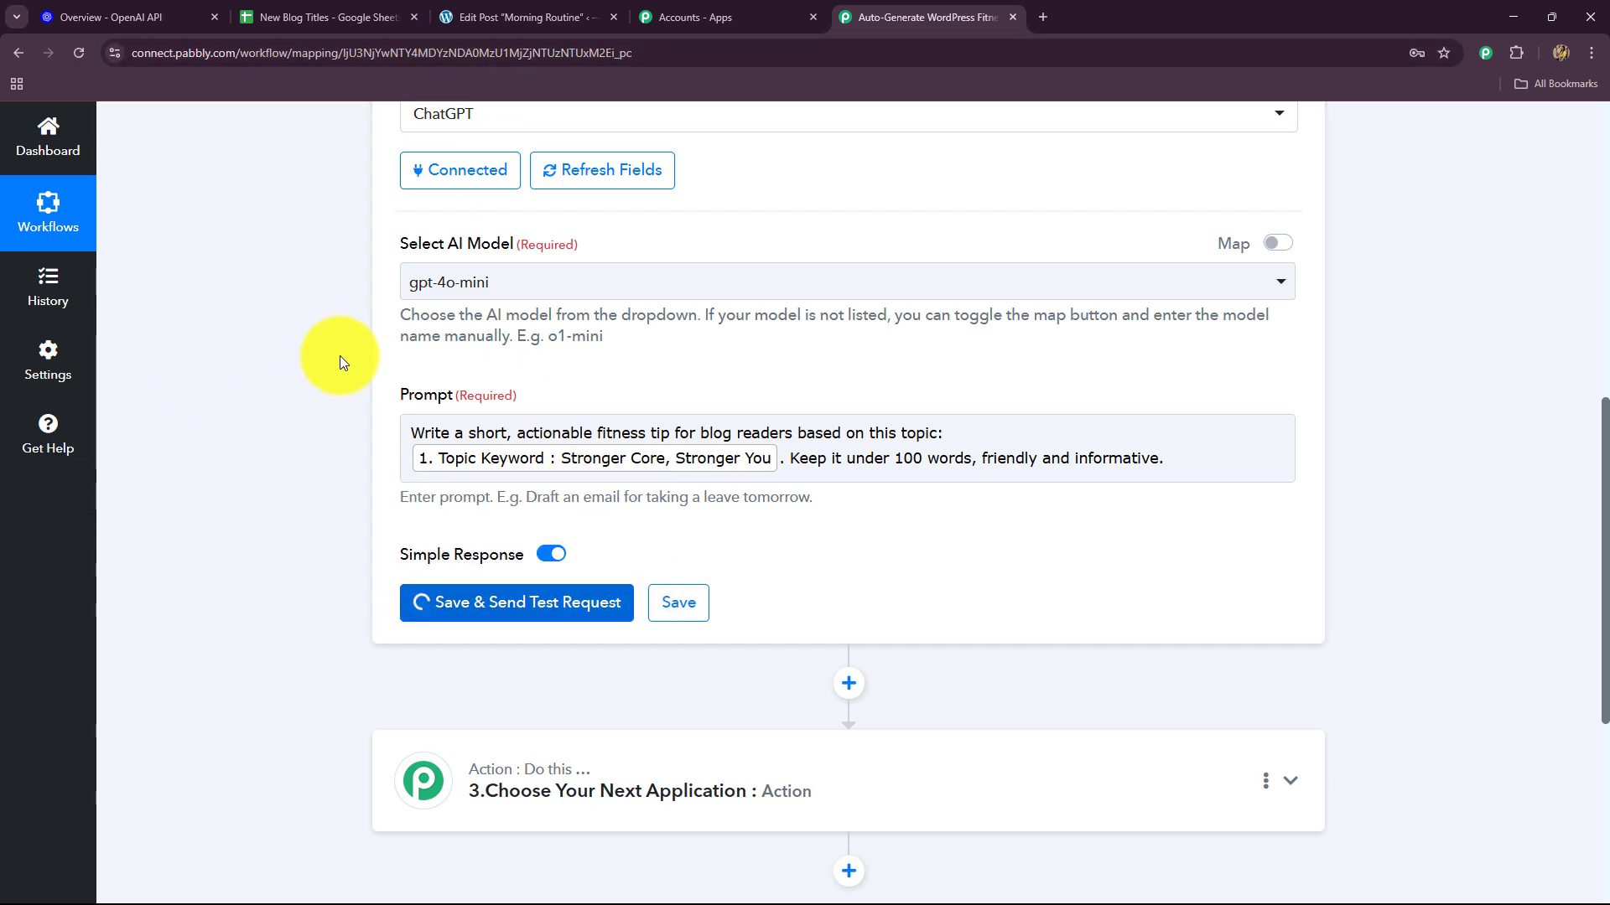
scroll(341, 358, "down", 6)
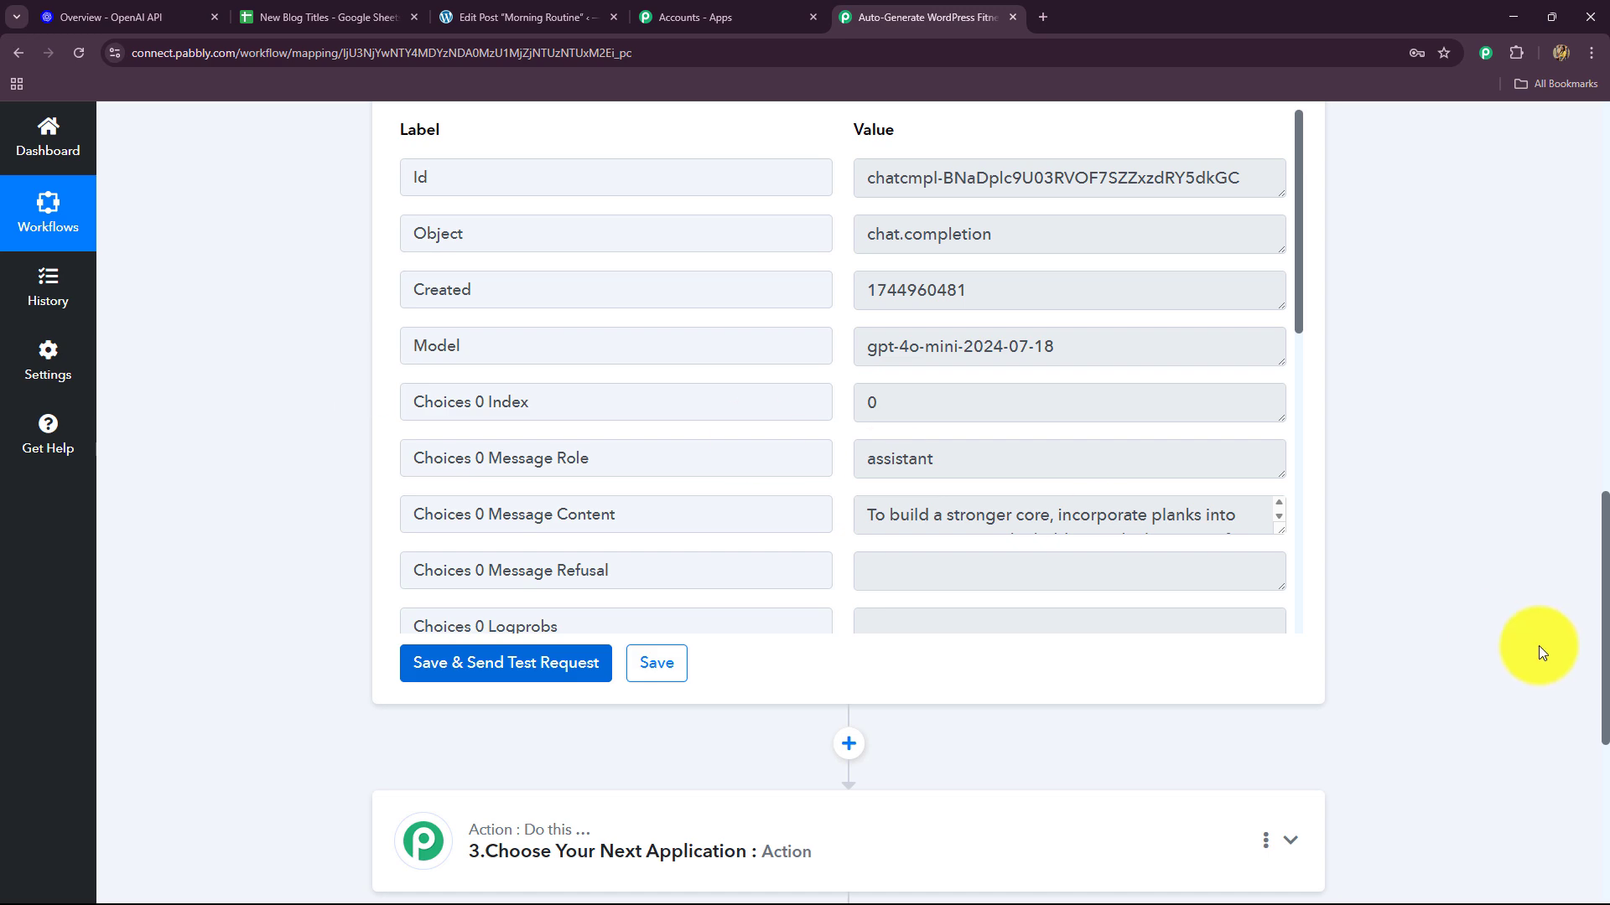
Step: Examine the fitness tip text in the message content of the ChatGPT response, along with the other returned fields
left_click(863, 512)
left_click_drag(864, 512, 1175, 649)
scroll(1262, 620, "down", 10)
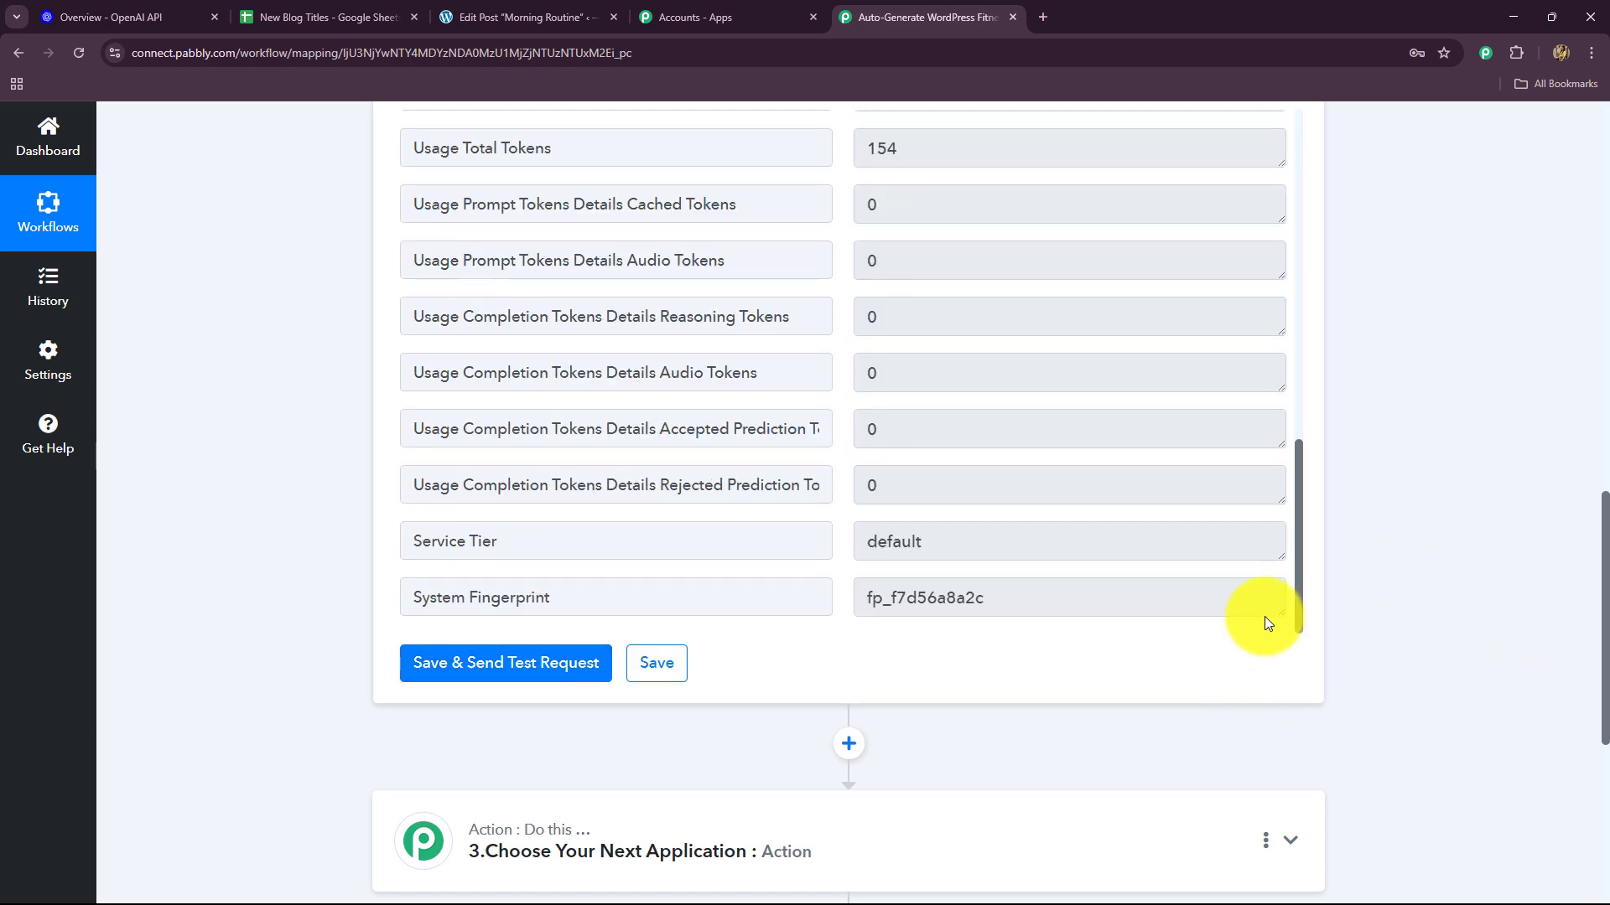
scroll(1494, 560, "up", 6)
scroll(1148, 670, "down", 4)
scroll(1127, 645, "up", 8)
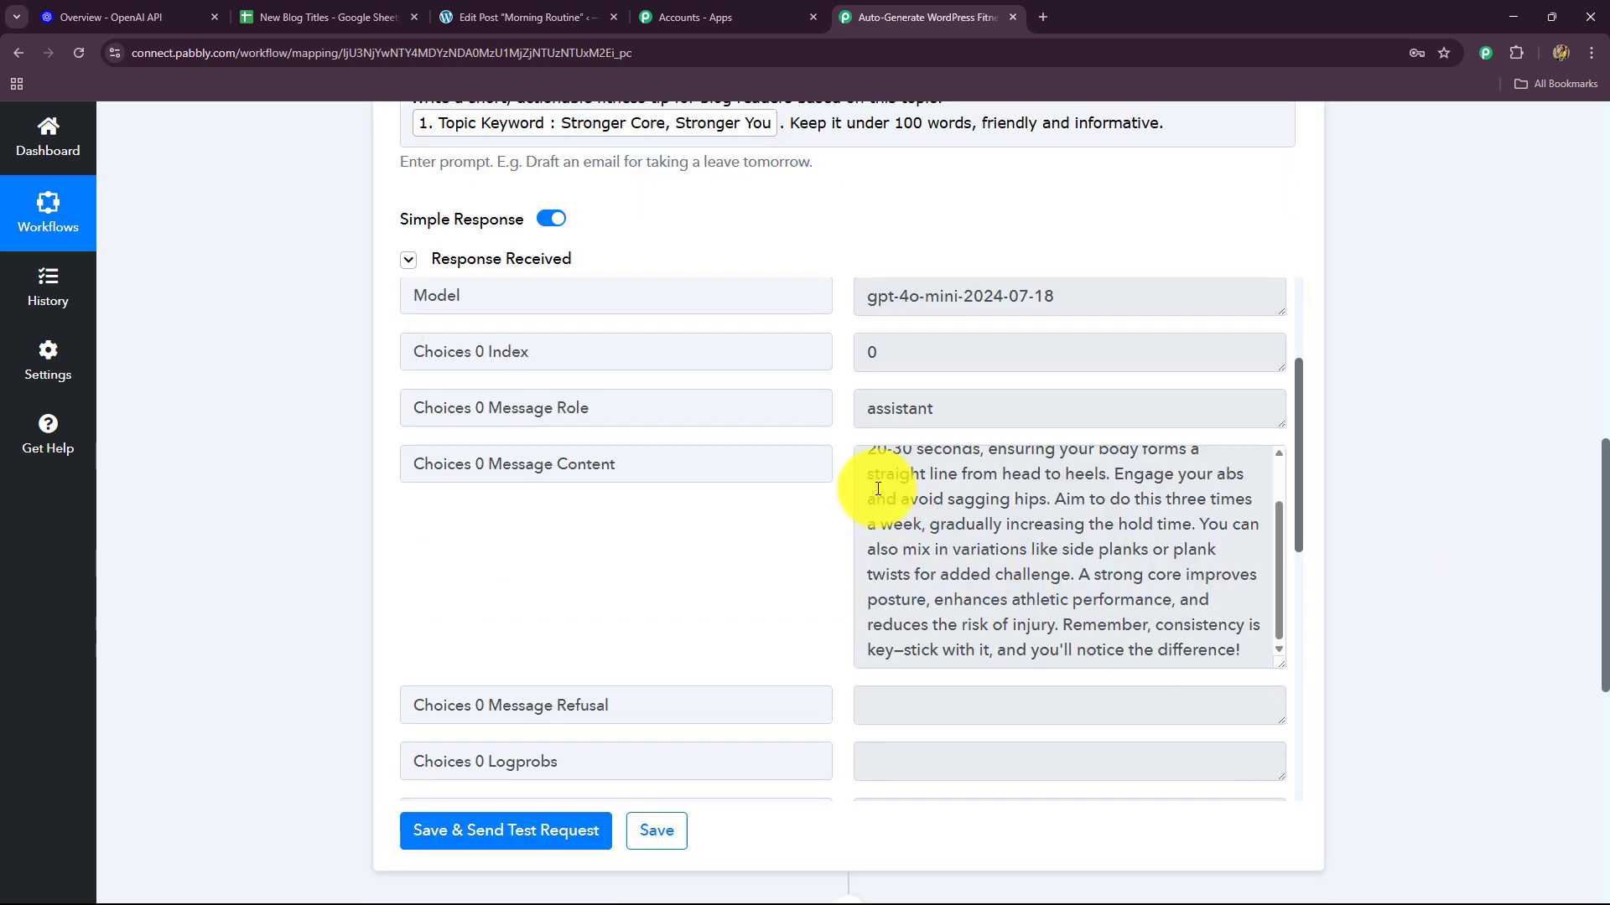
scroll(877, 494, "up", 3)
left_click_drag(855, 467, 1179, 704)
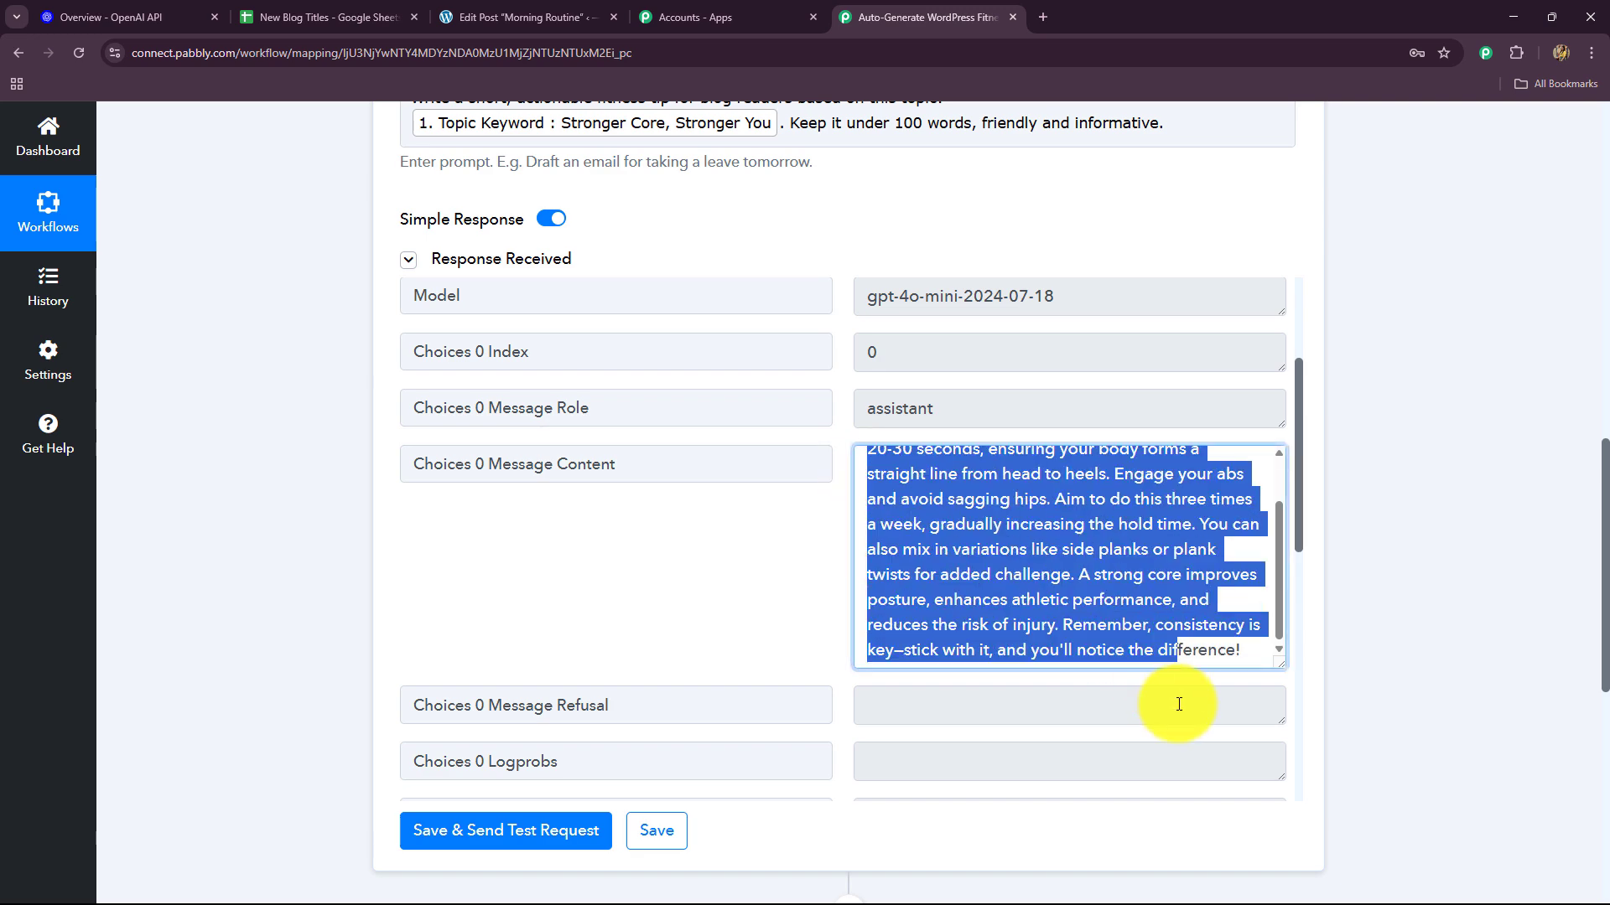
scroll(913, 570, "up", 2)
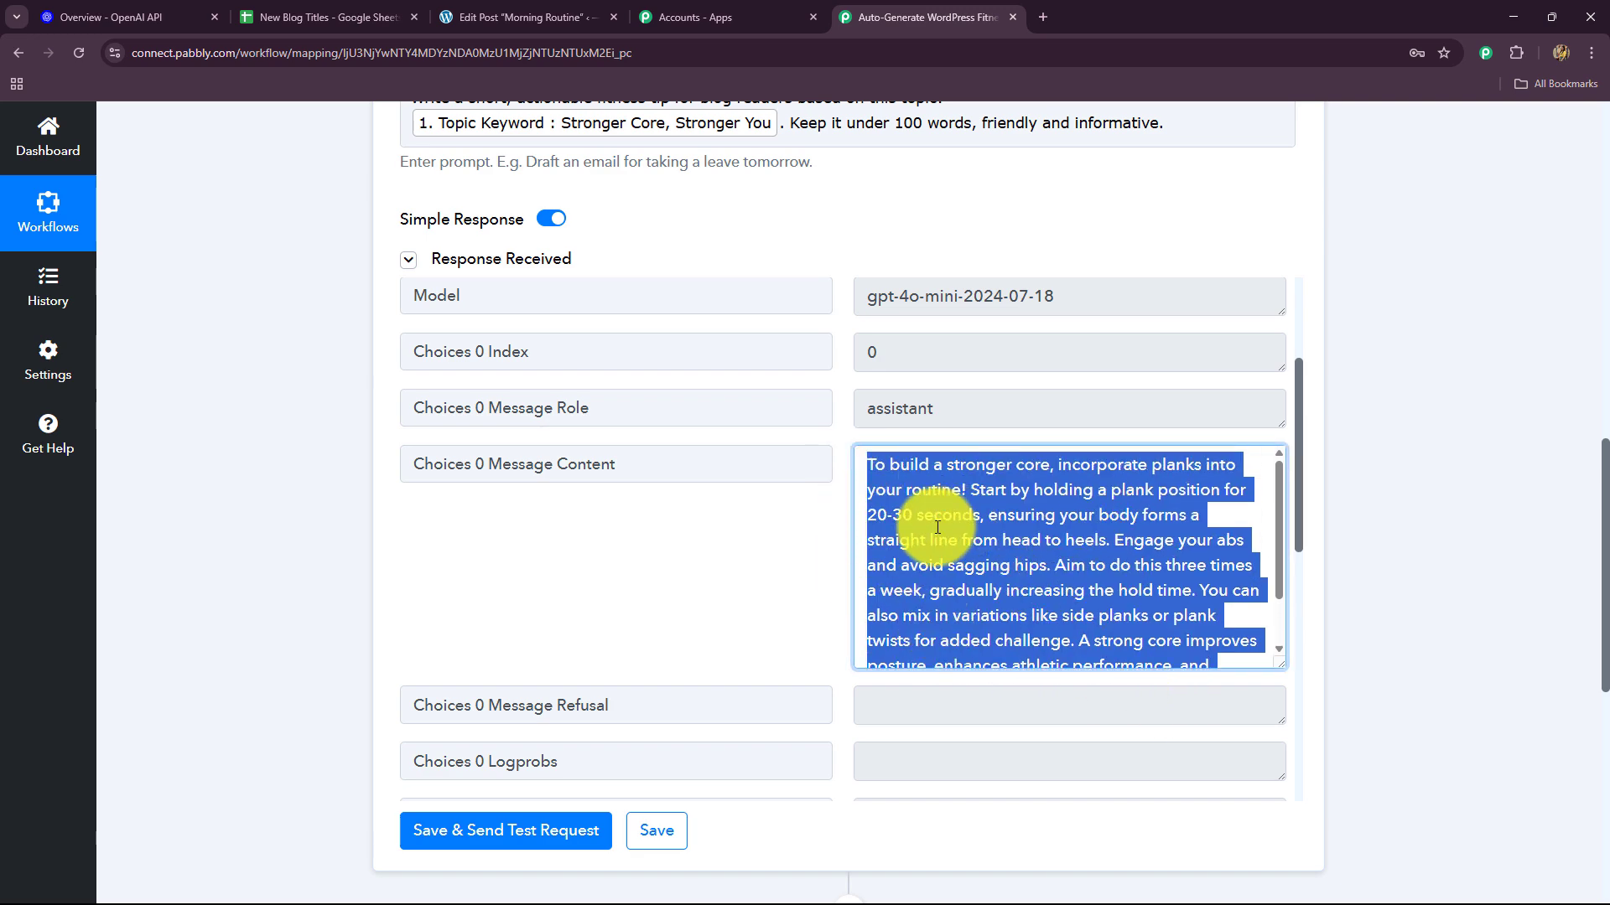
left_click(877, 513)
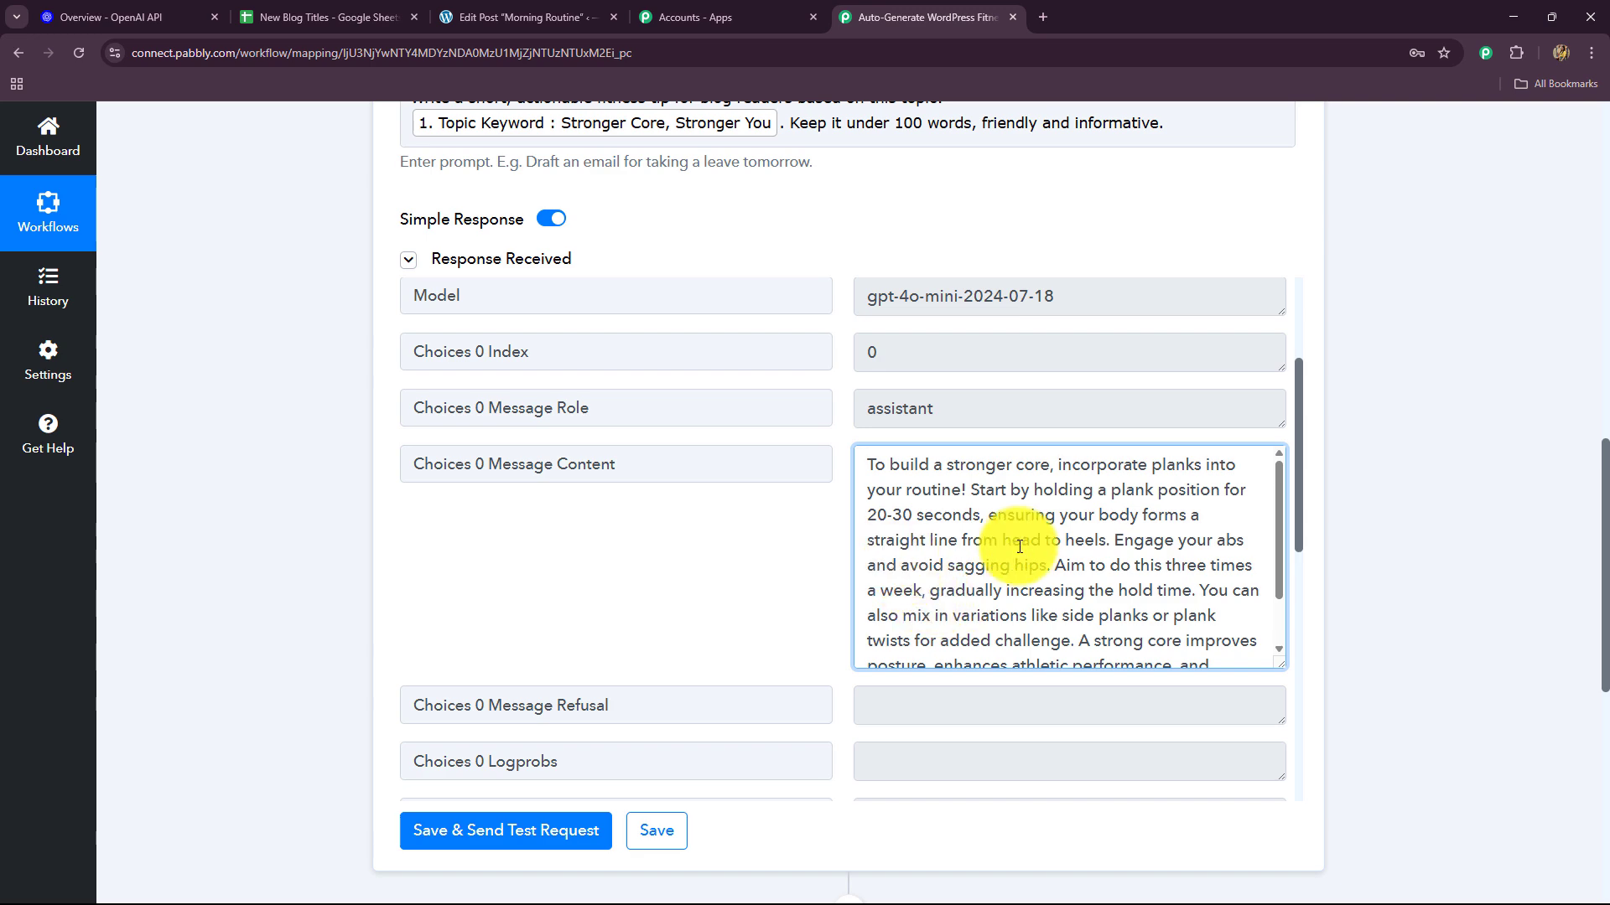
scroll(1481, 645, "down", 3)
scroll(1482, 646, "up", 2)
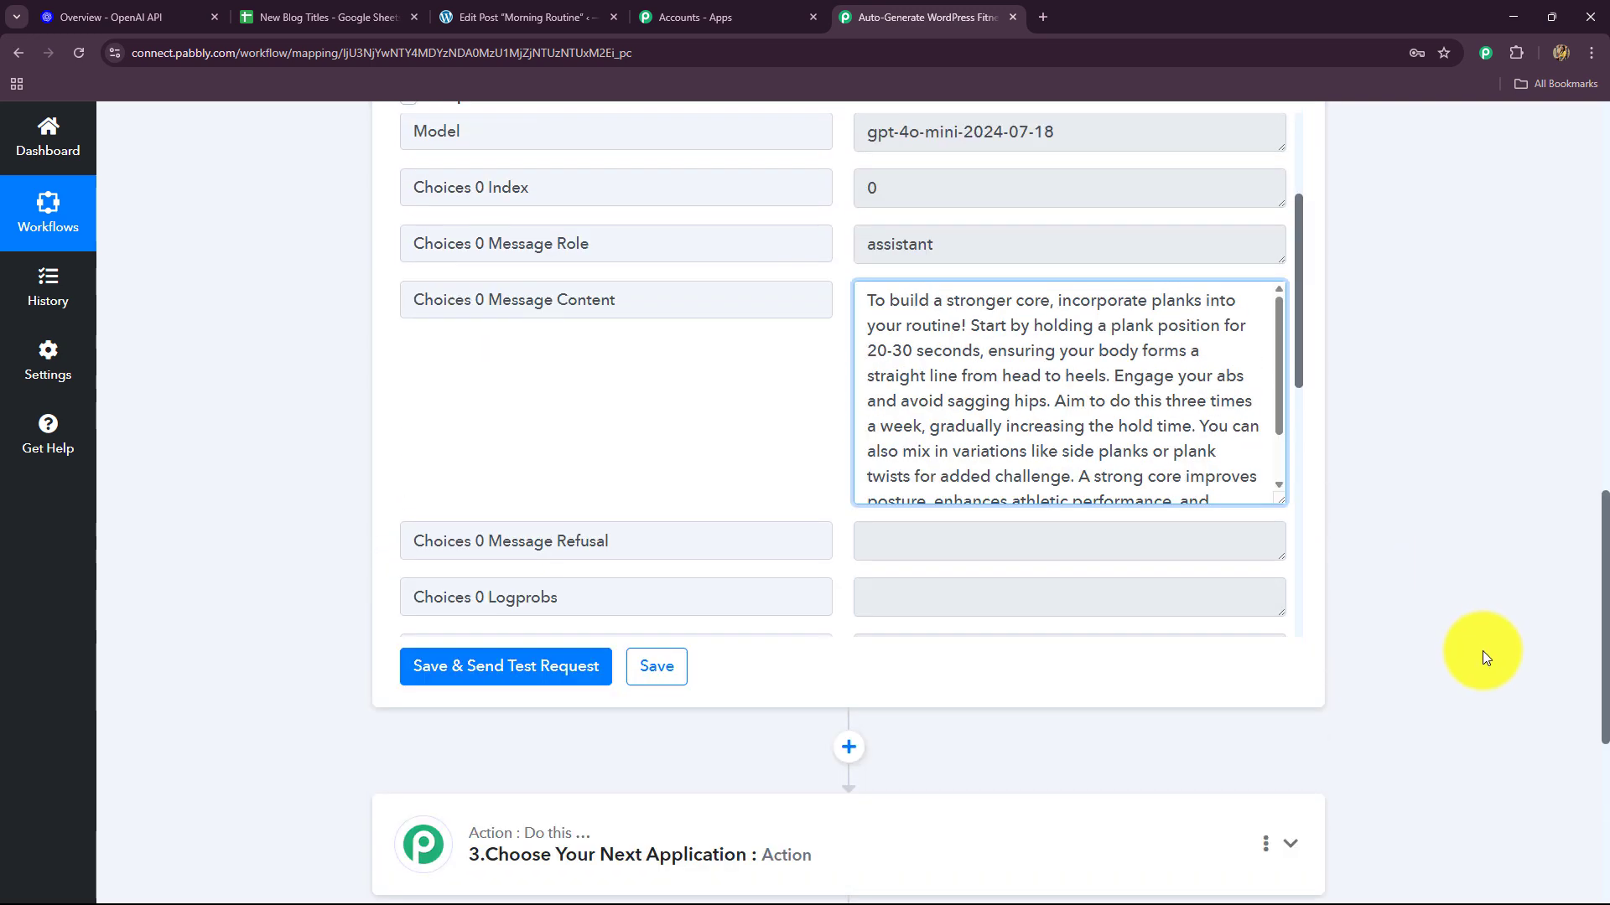
scroll(1482, 651, "down", 2)
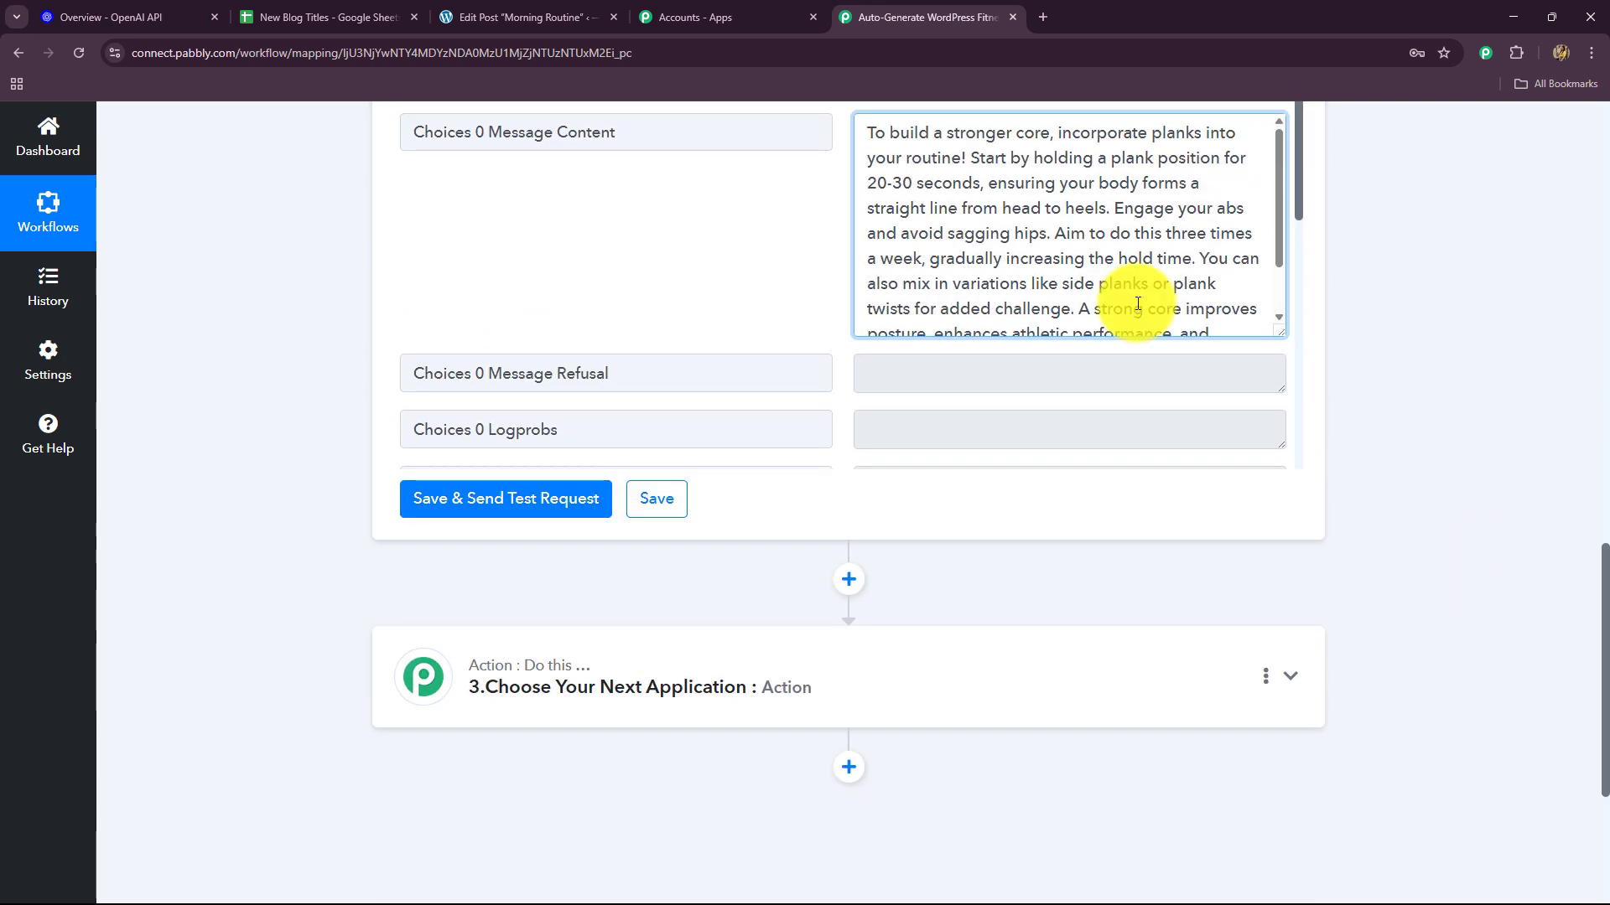
Step: Set the third workflow action to WordPress with the action event Create a Post
left_click(507, 17)
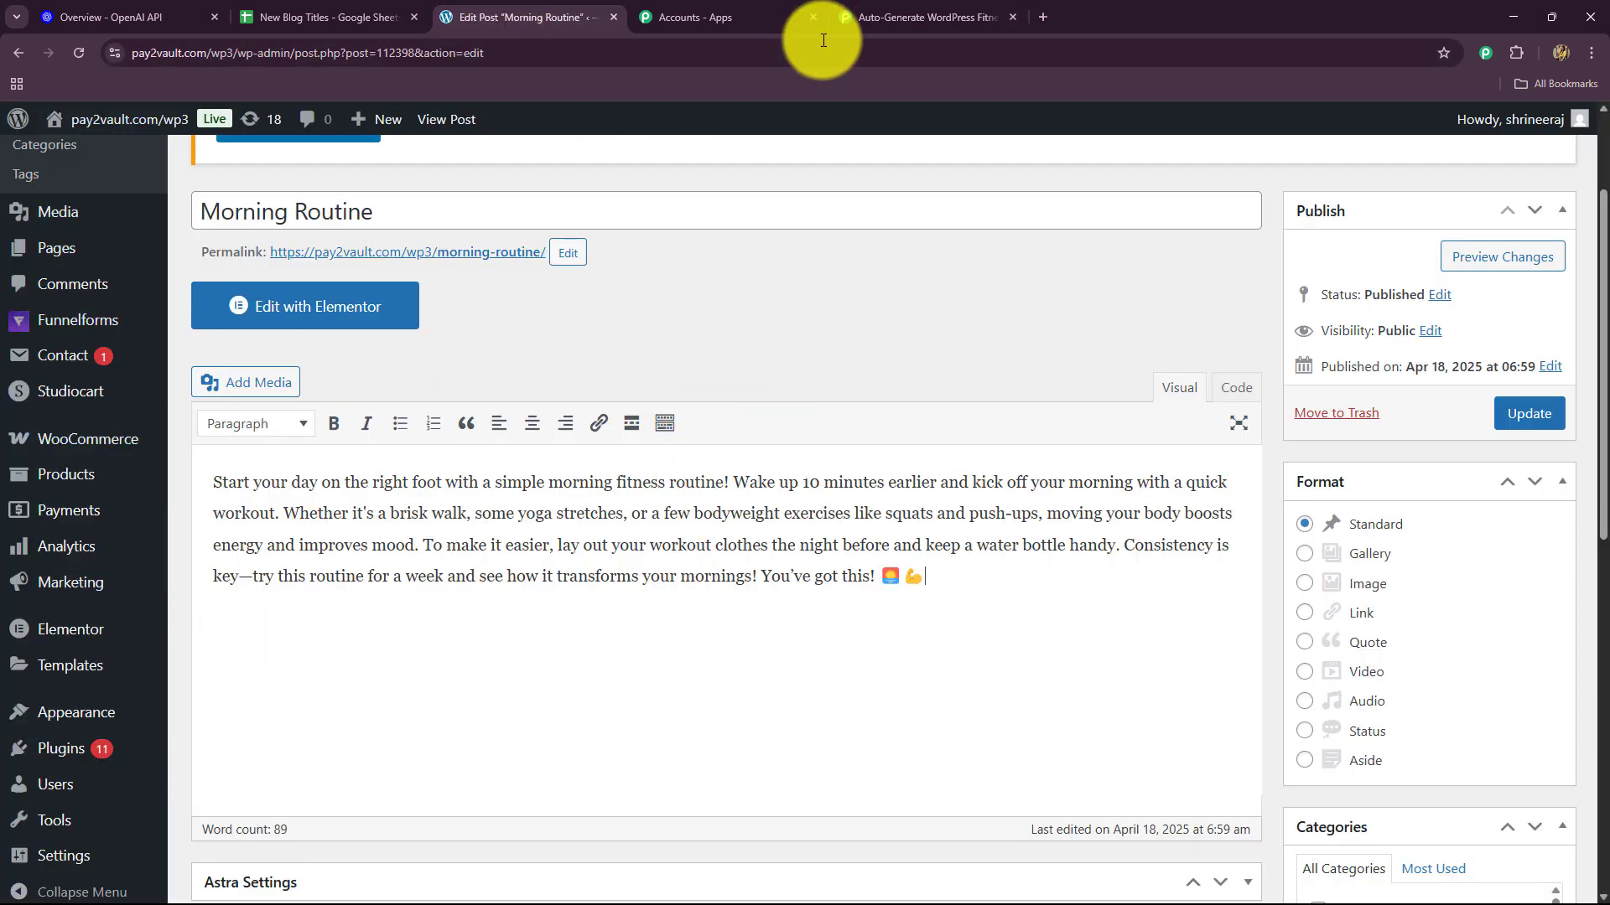
left_click(914, 17)
scroll(285, 587, "down", 4)
left_click(520, 381)
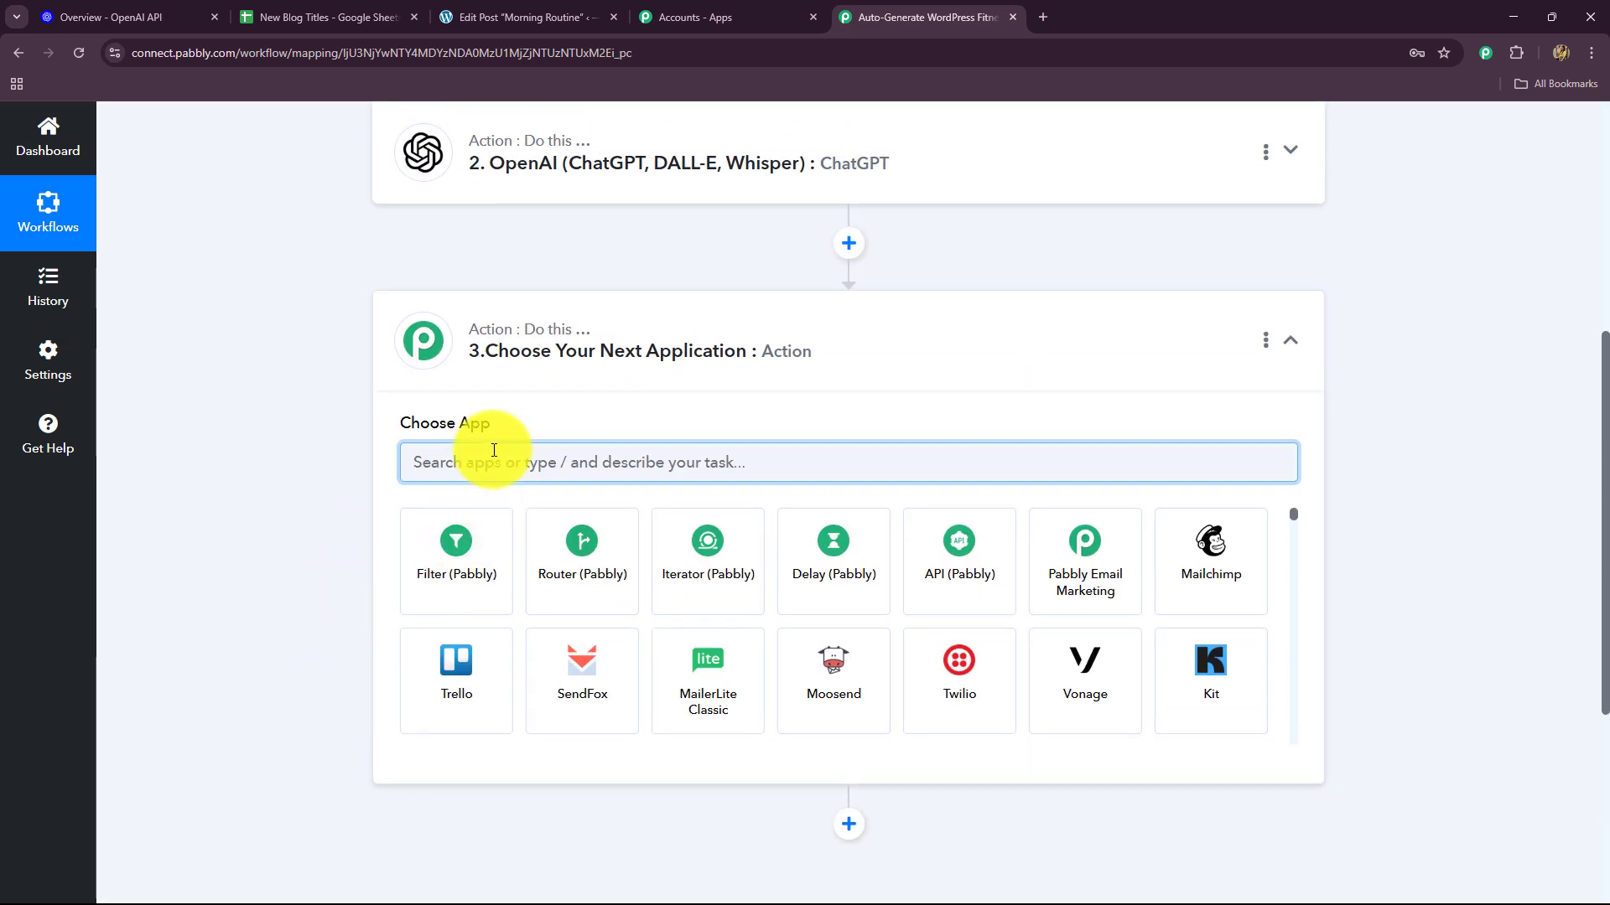
type("Word")
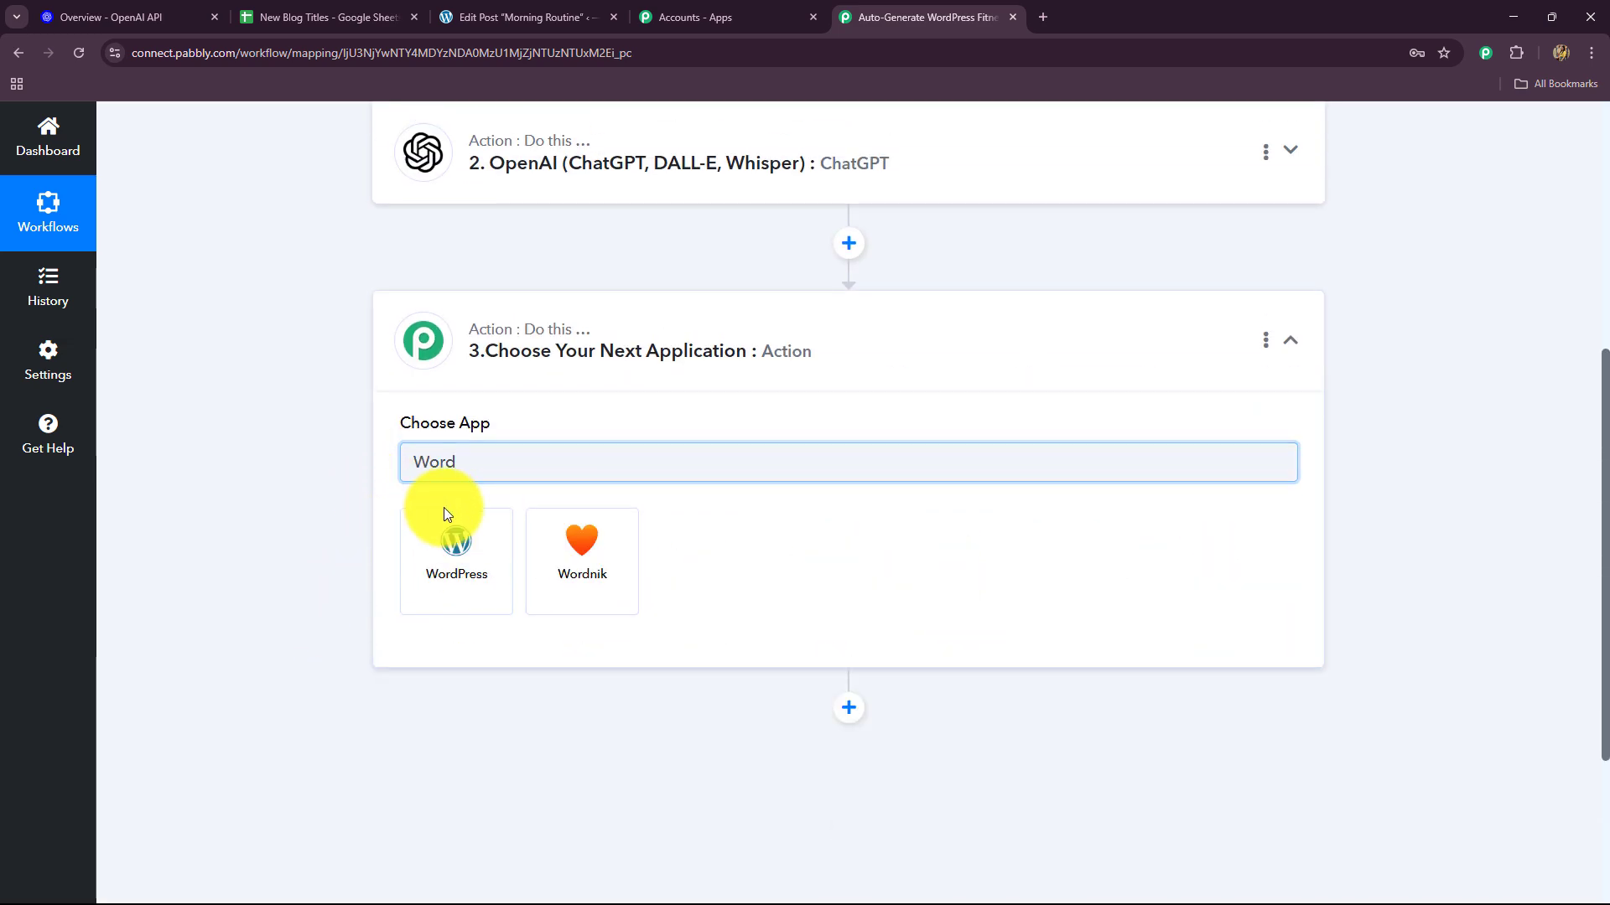
left_click(445, 513)
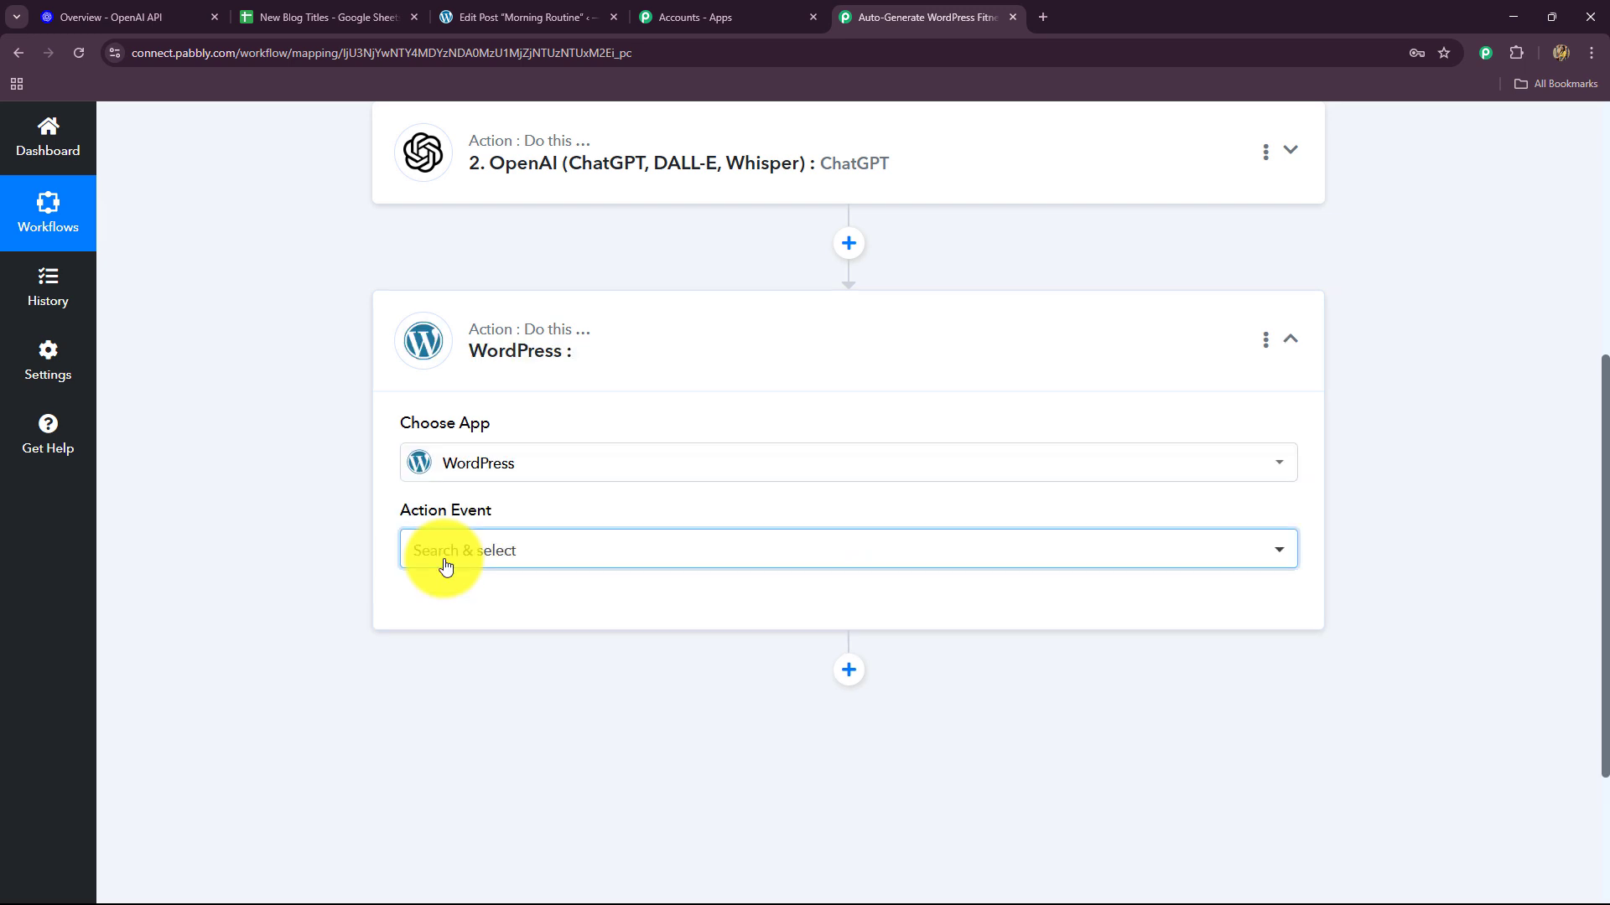
left_click(445, 567)
left_click(460, 266)
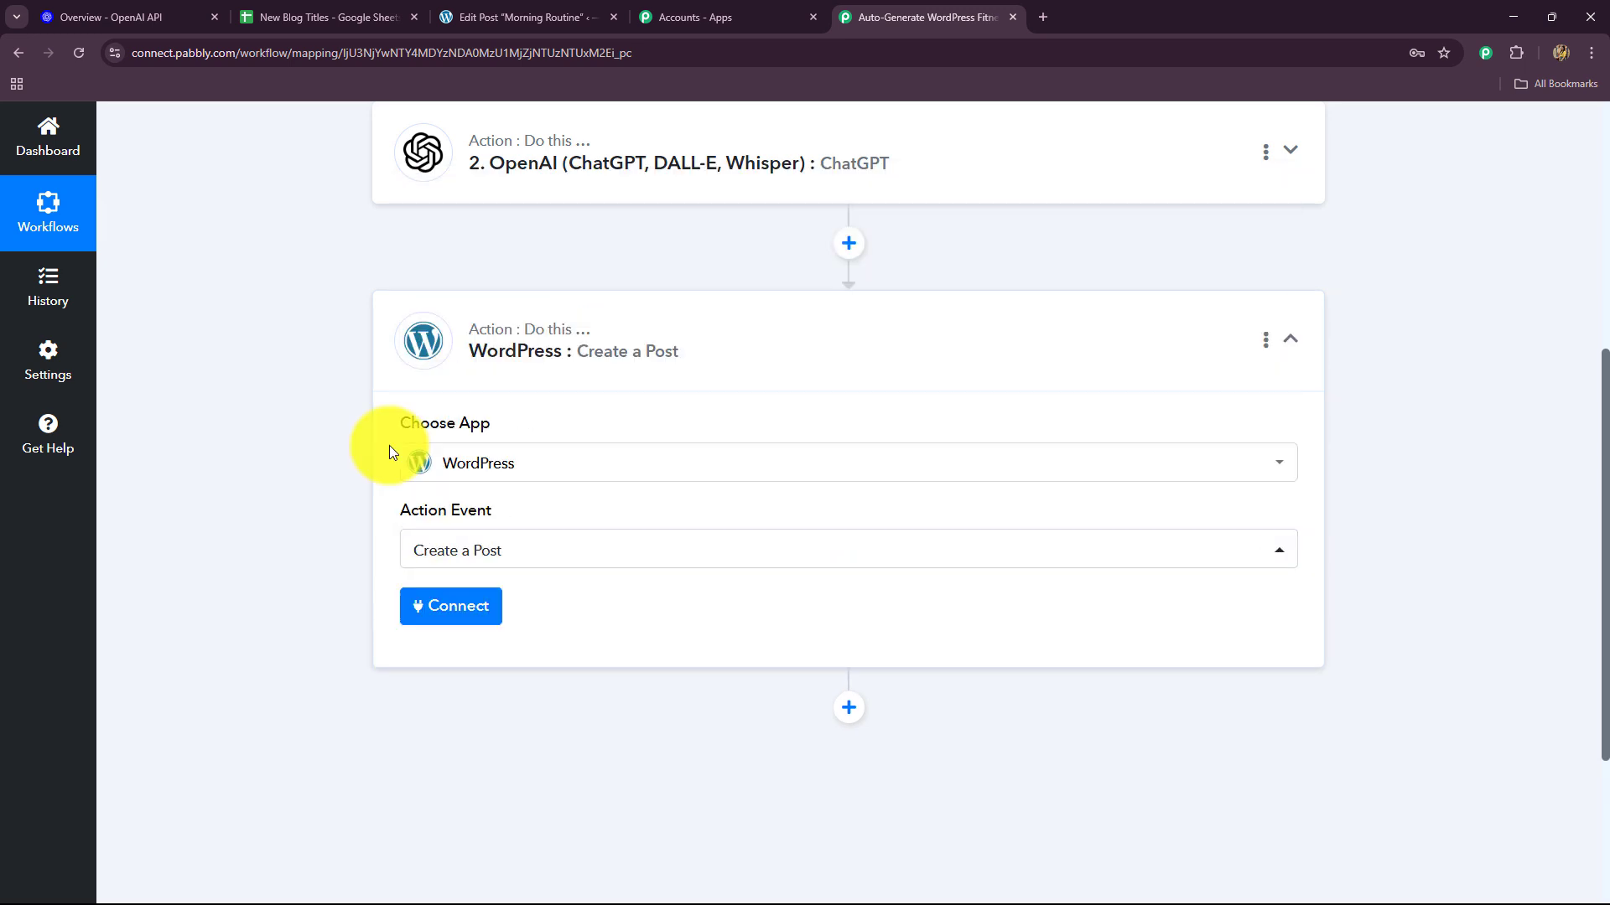
Step: Start connecting a WordPress account to the Create a Post action, choosing to add a new connection
left_click(447, 620)
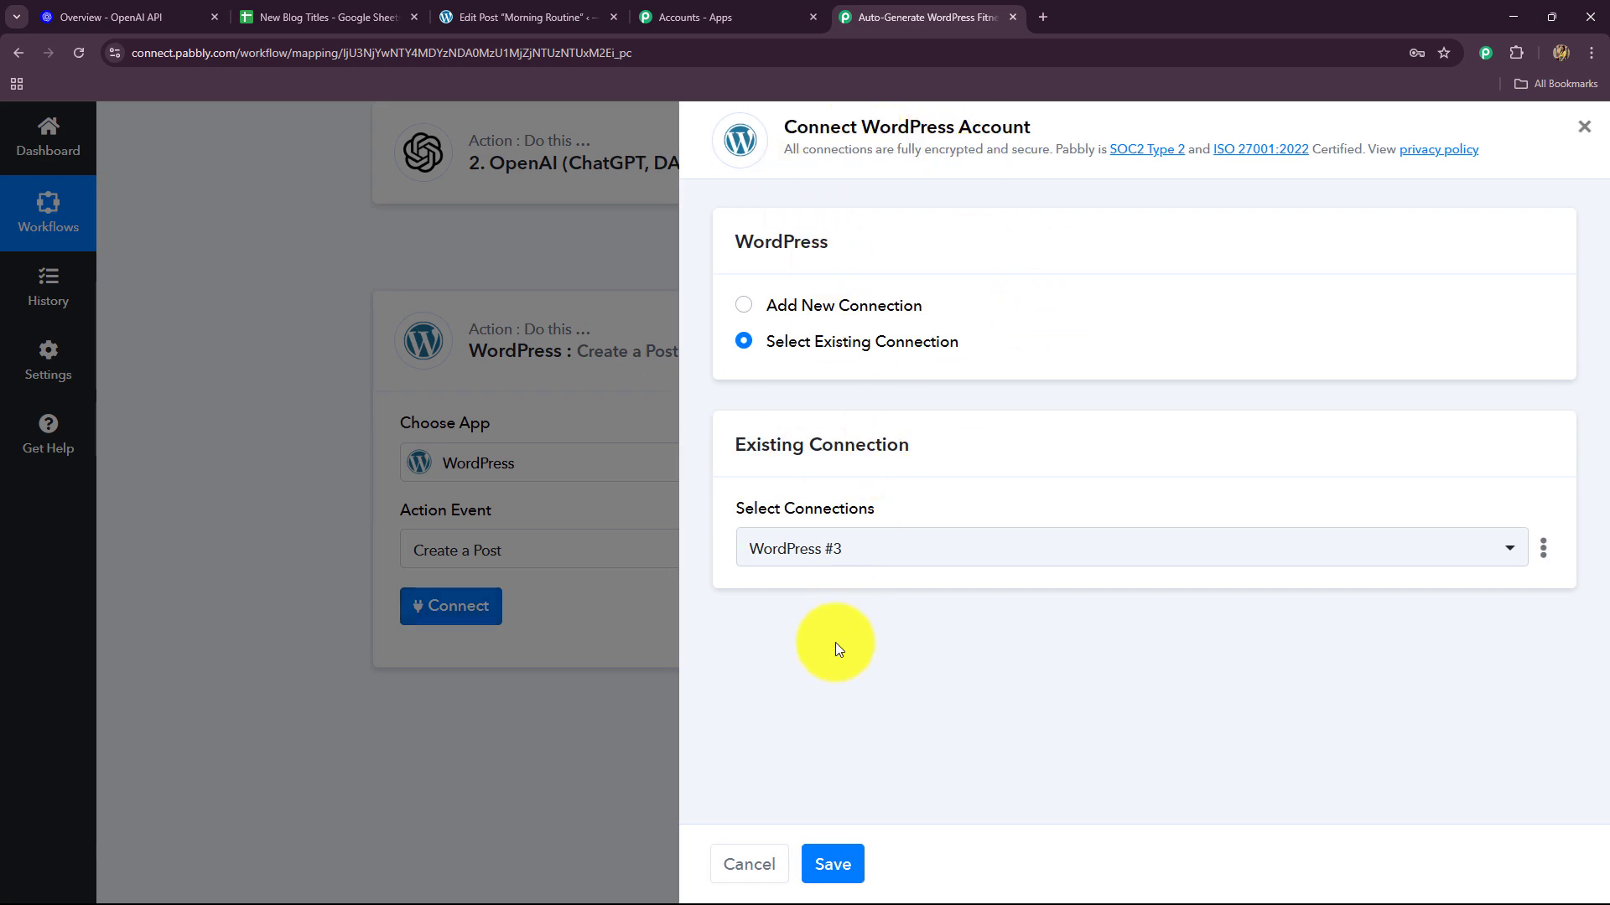
left_click(530, 17)
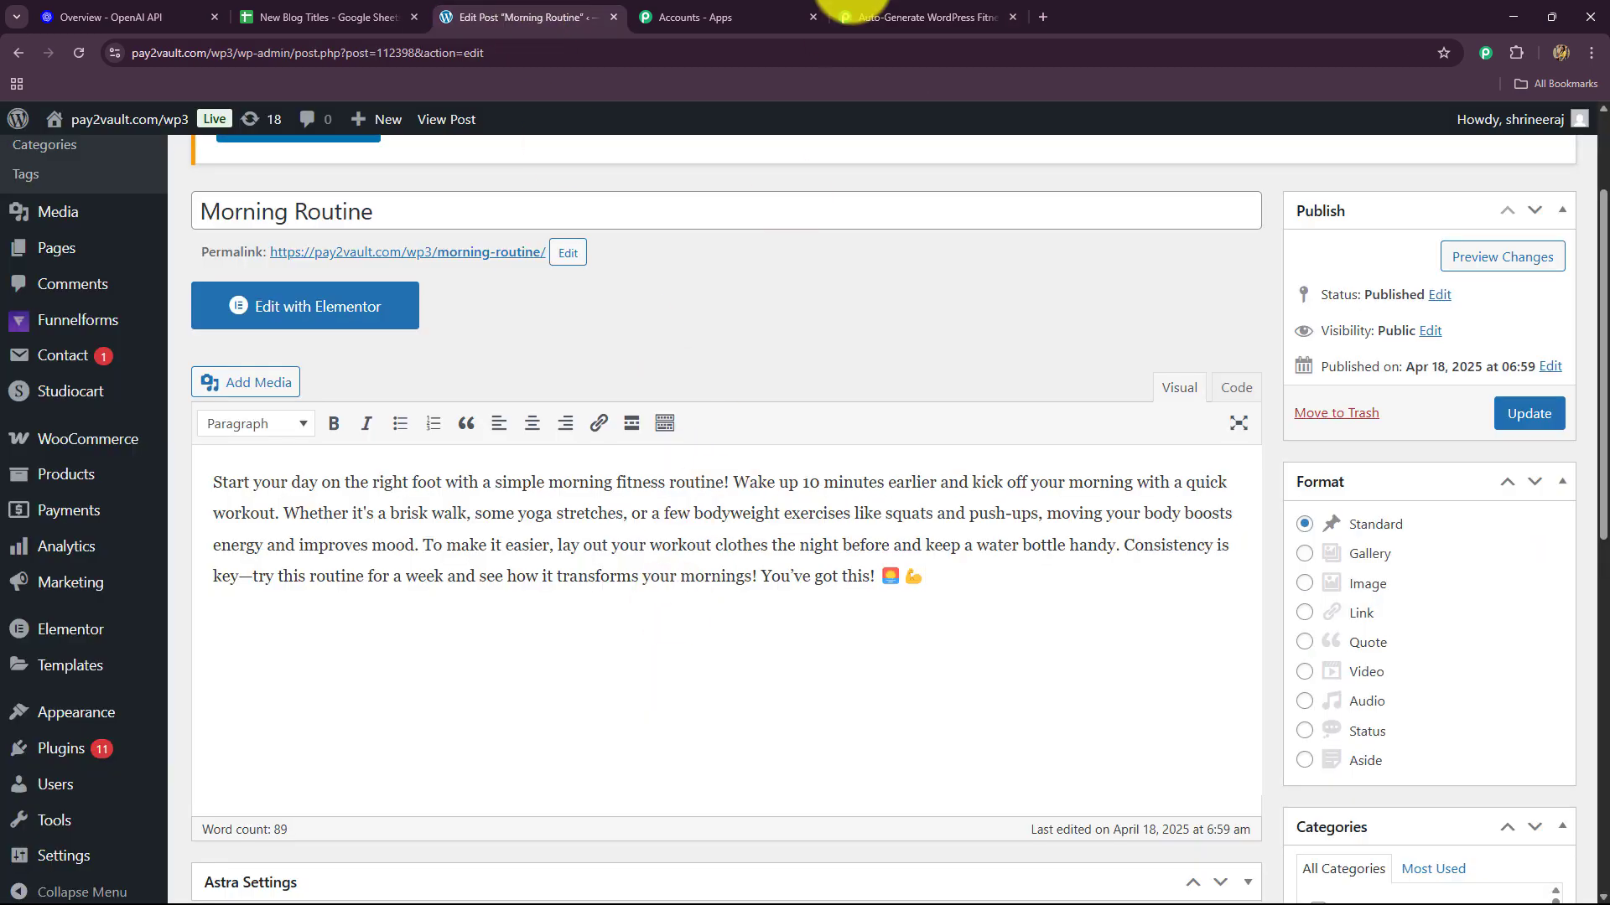
left_click(848, 17)
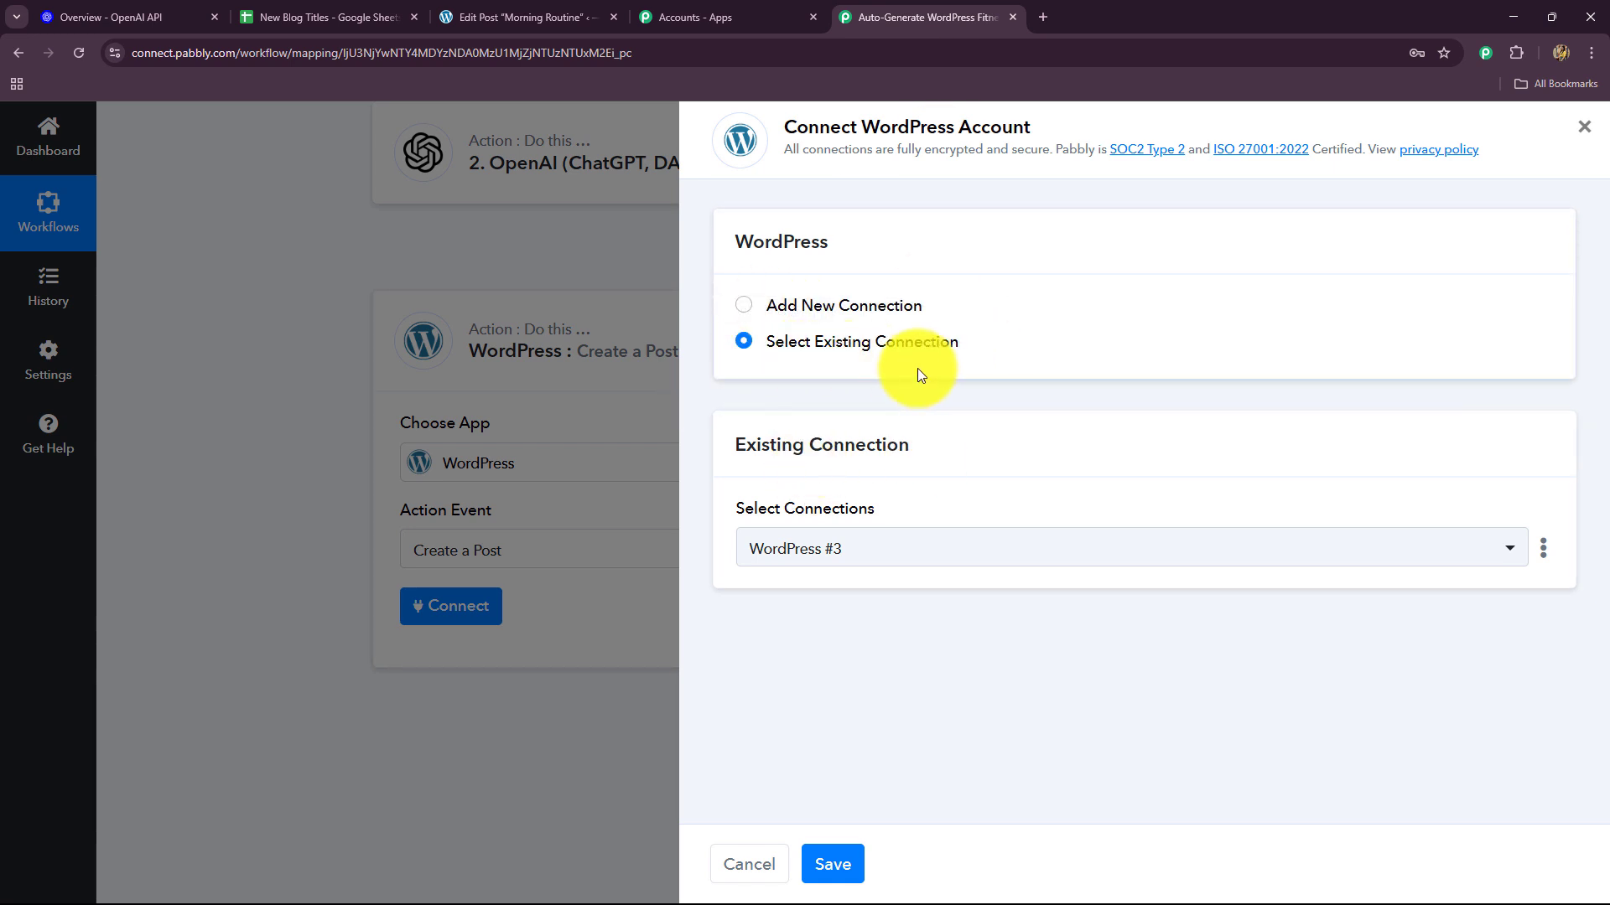
left_click(745, 307)
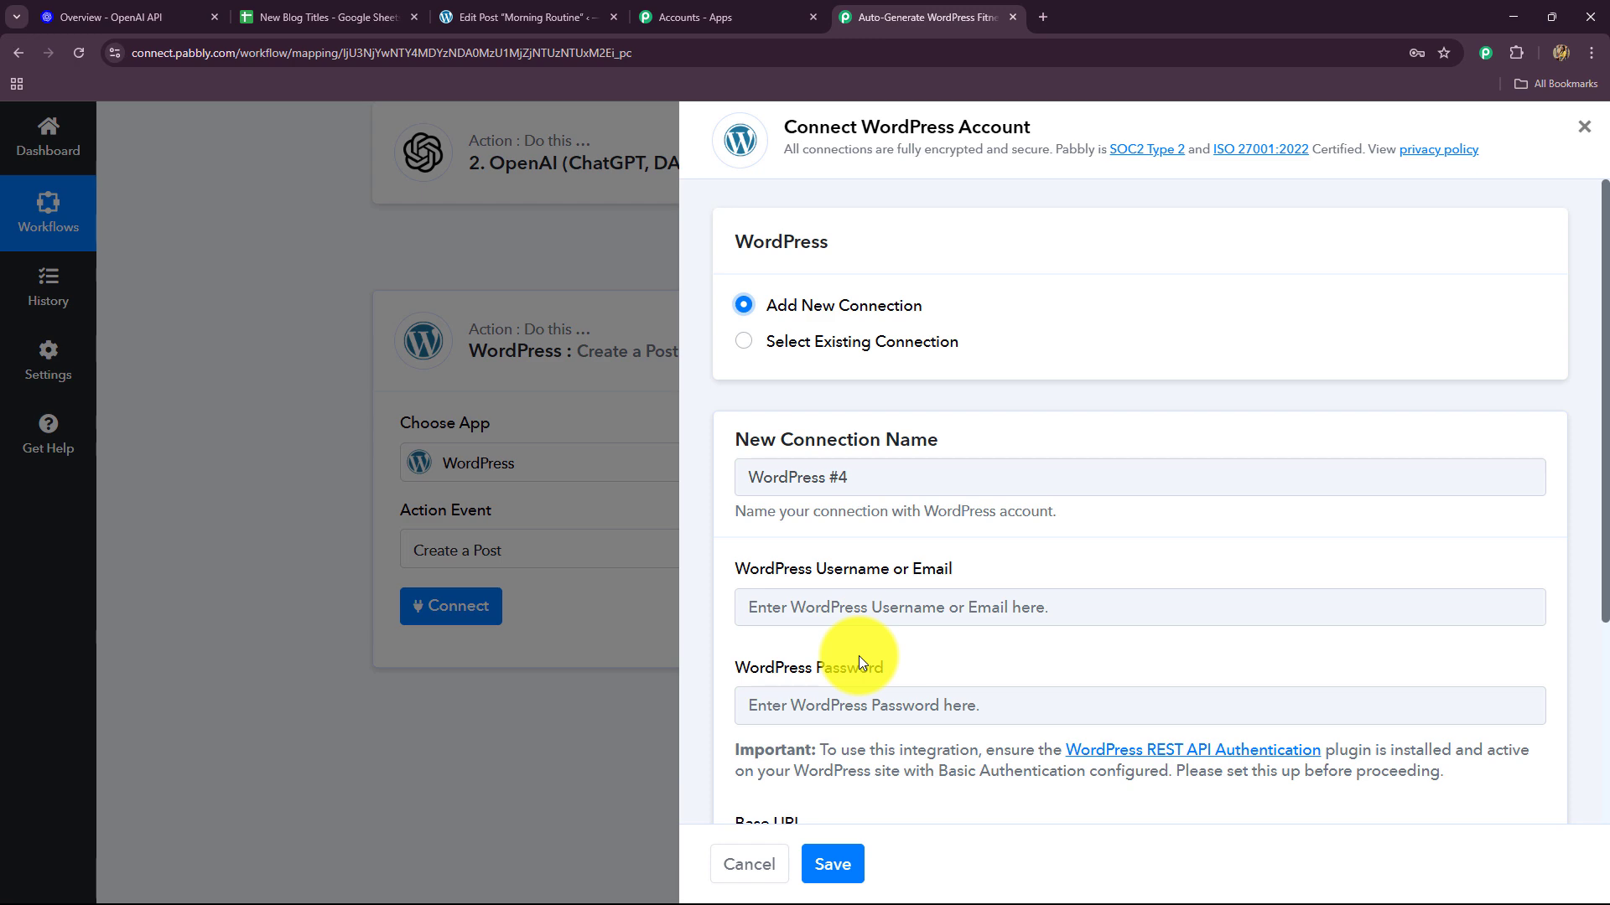
scroll(826, 612, "down", 2)
scroll(819, 612, "up", 2)
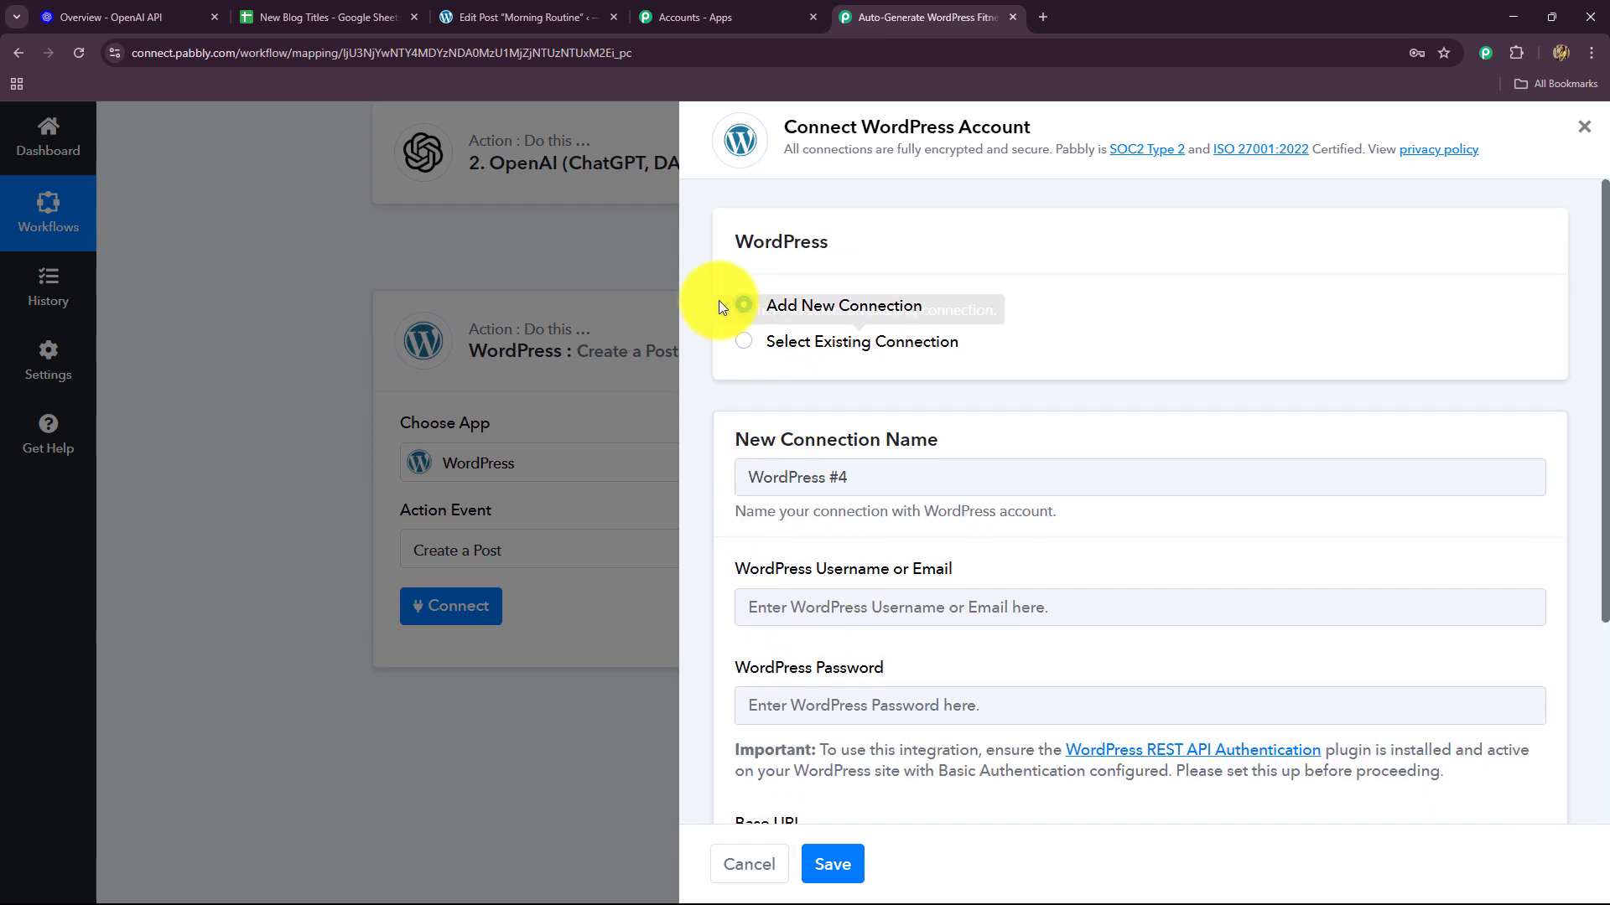
scroll(956, 561, "down", 3)
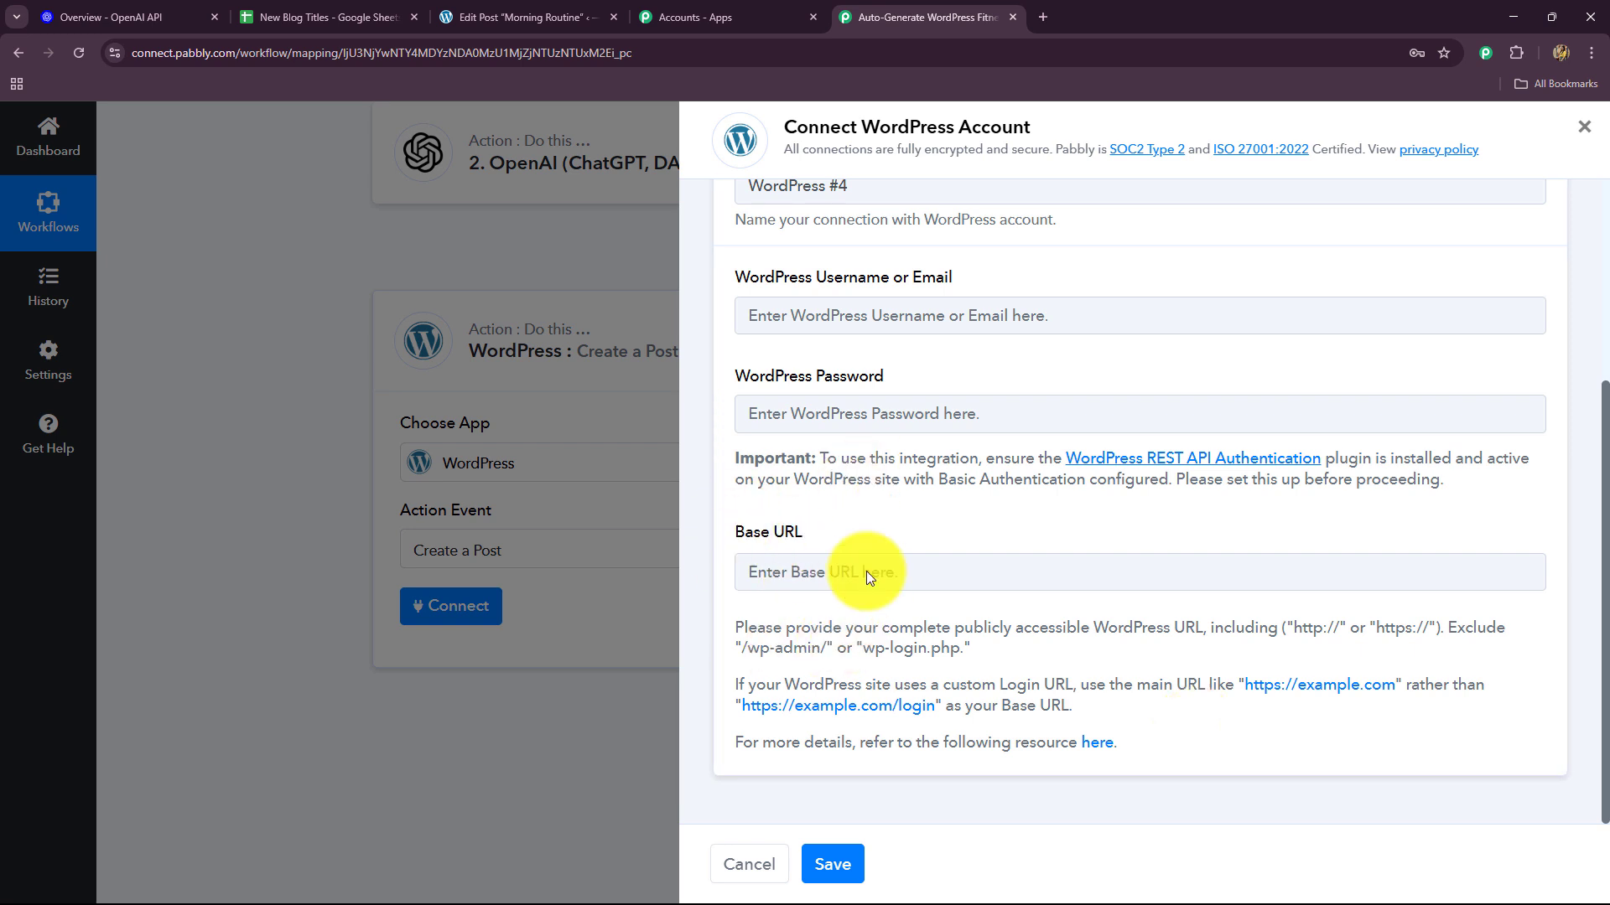
left_click_drag(736, 631, 1150, 667)
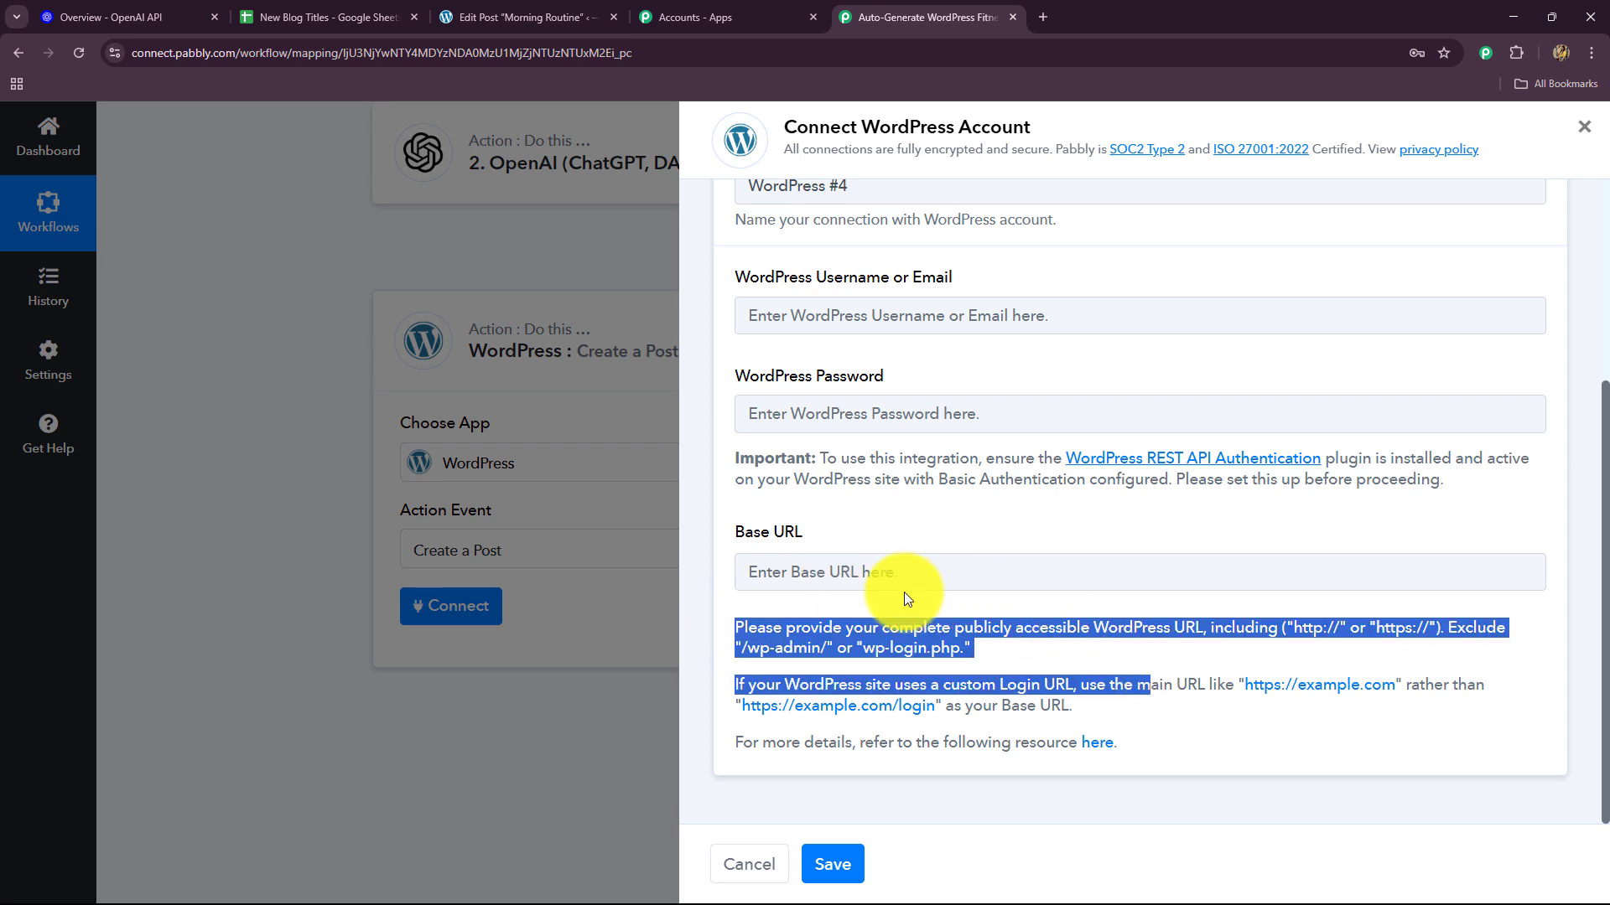
left_click(505, 7)
left_click(536, 52)
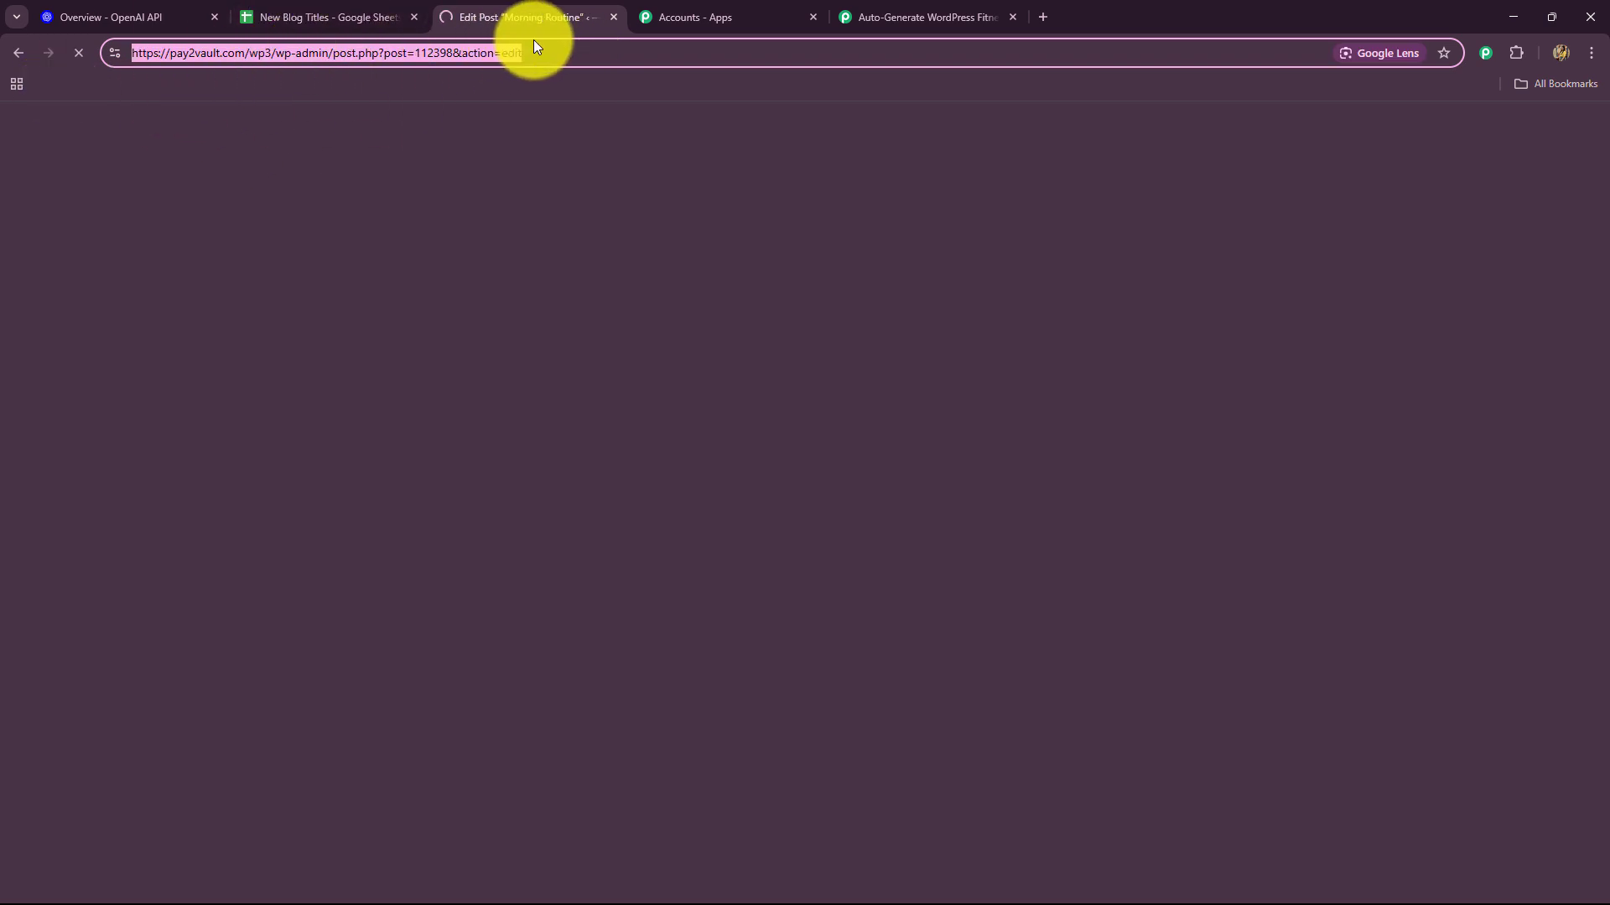
left_click(133, 52)
left_click_drag(133, 53, 270, 61)
key("ctrl+c")
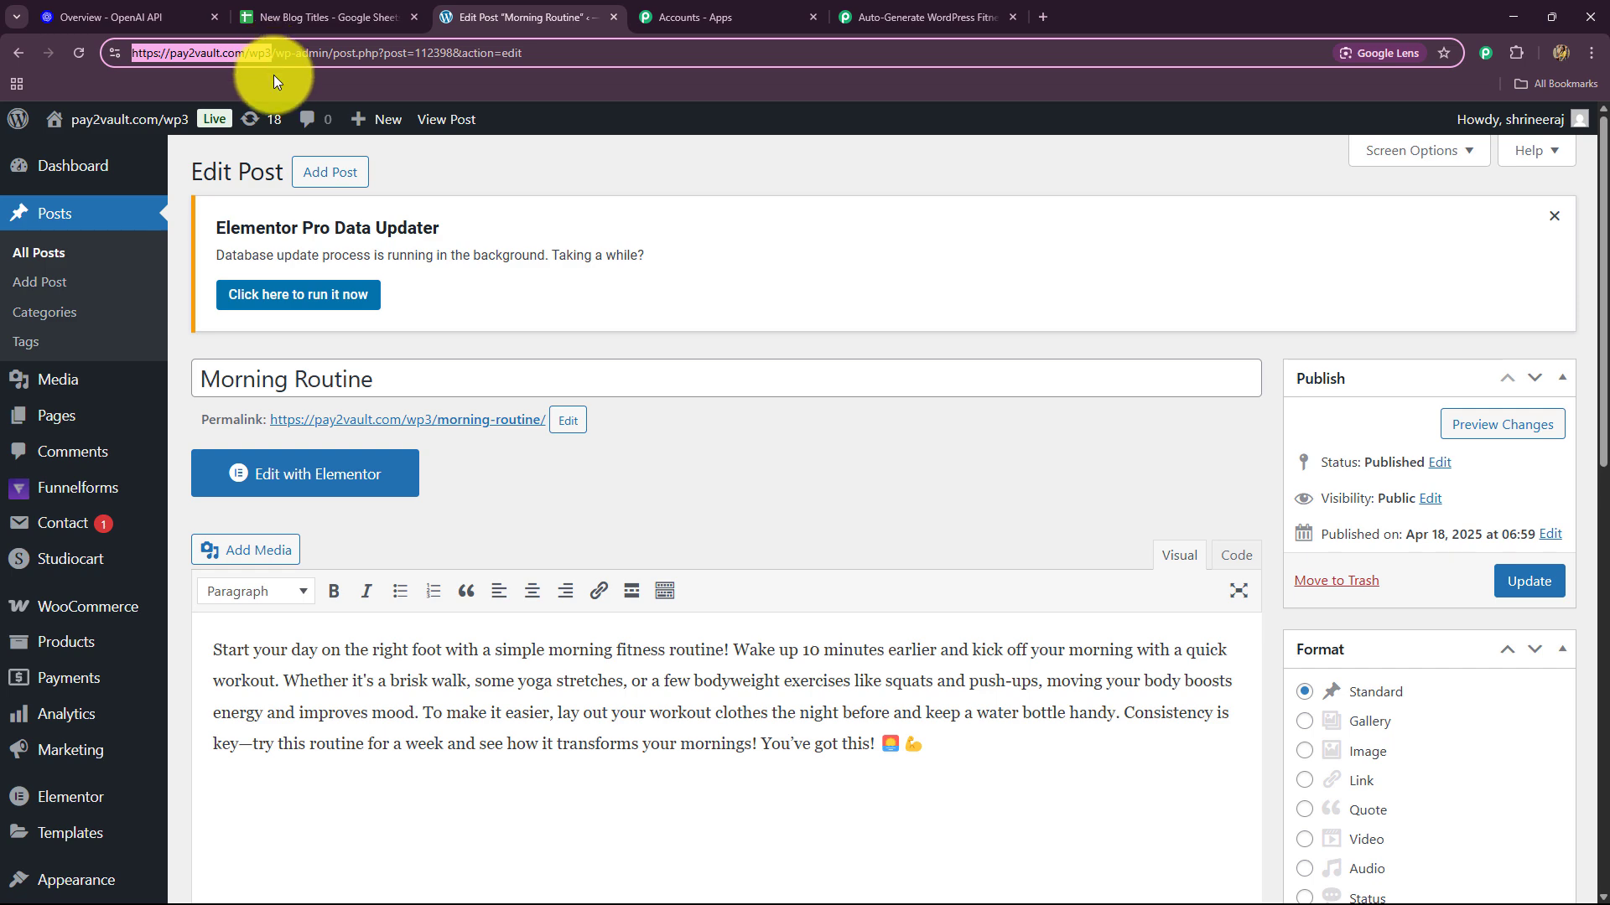
left_click(922, 17)
left_click(759, 575)
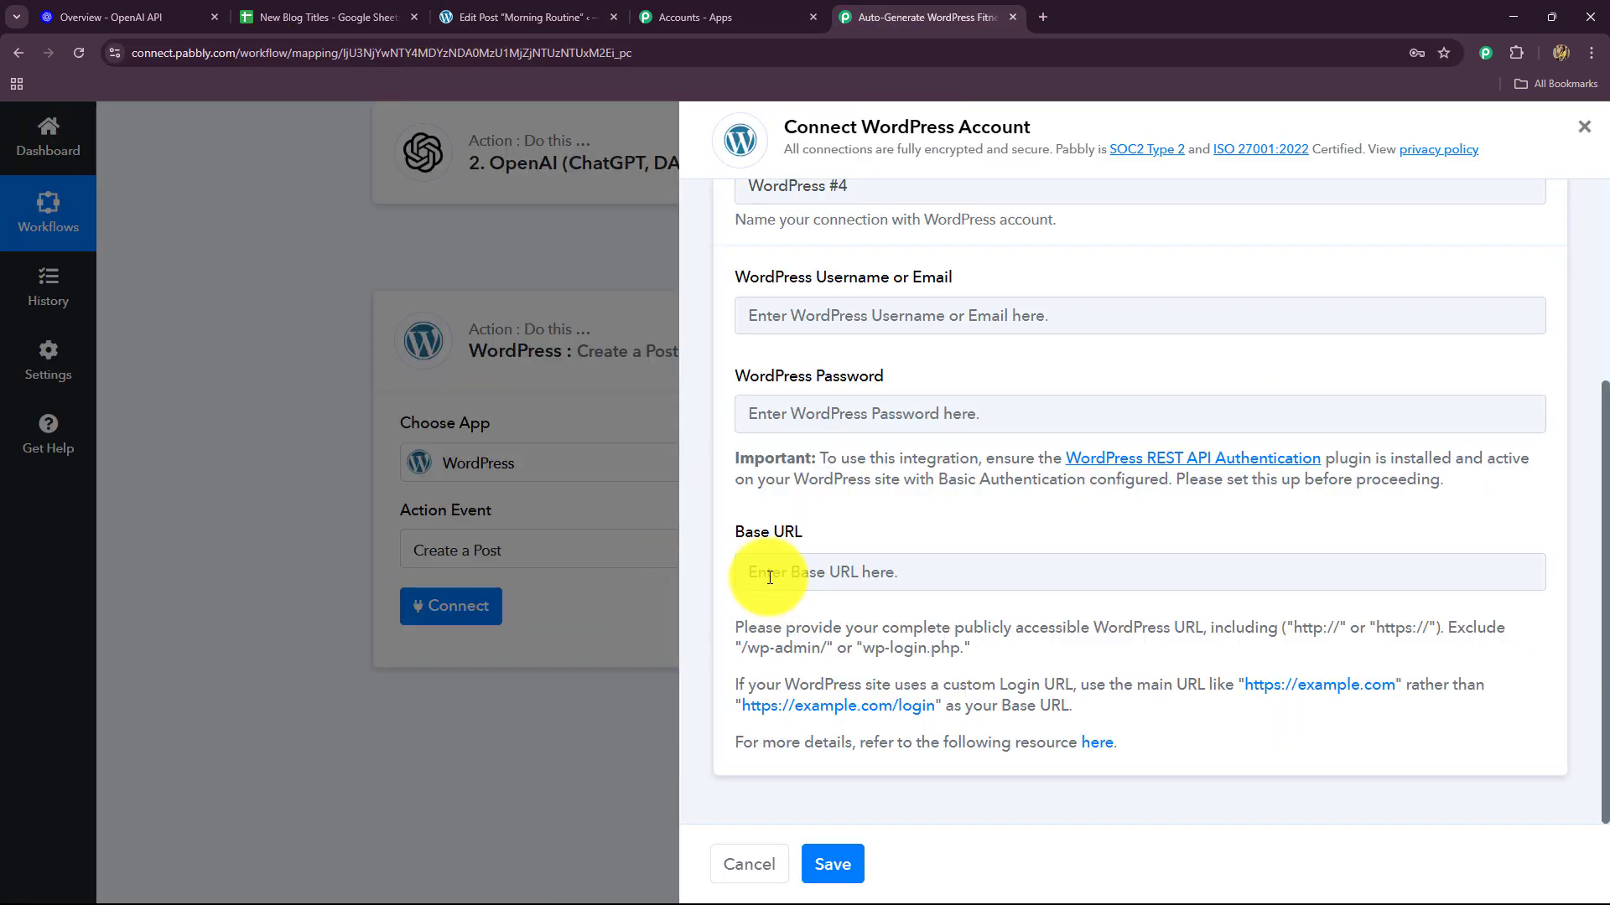
key("ctrl+v")
triple_click(761, 576)
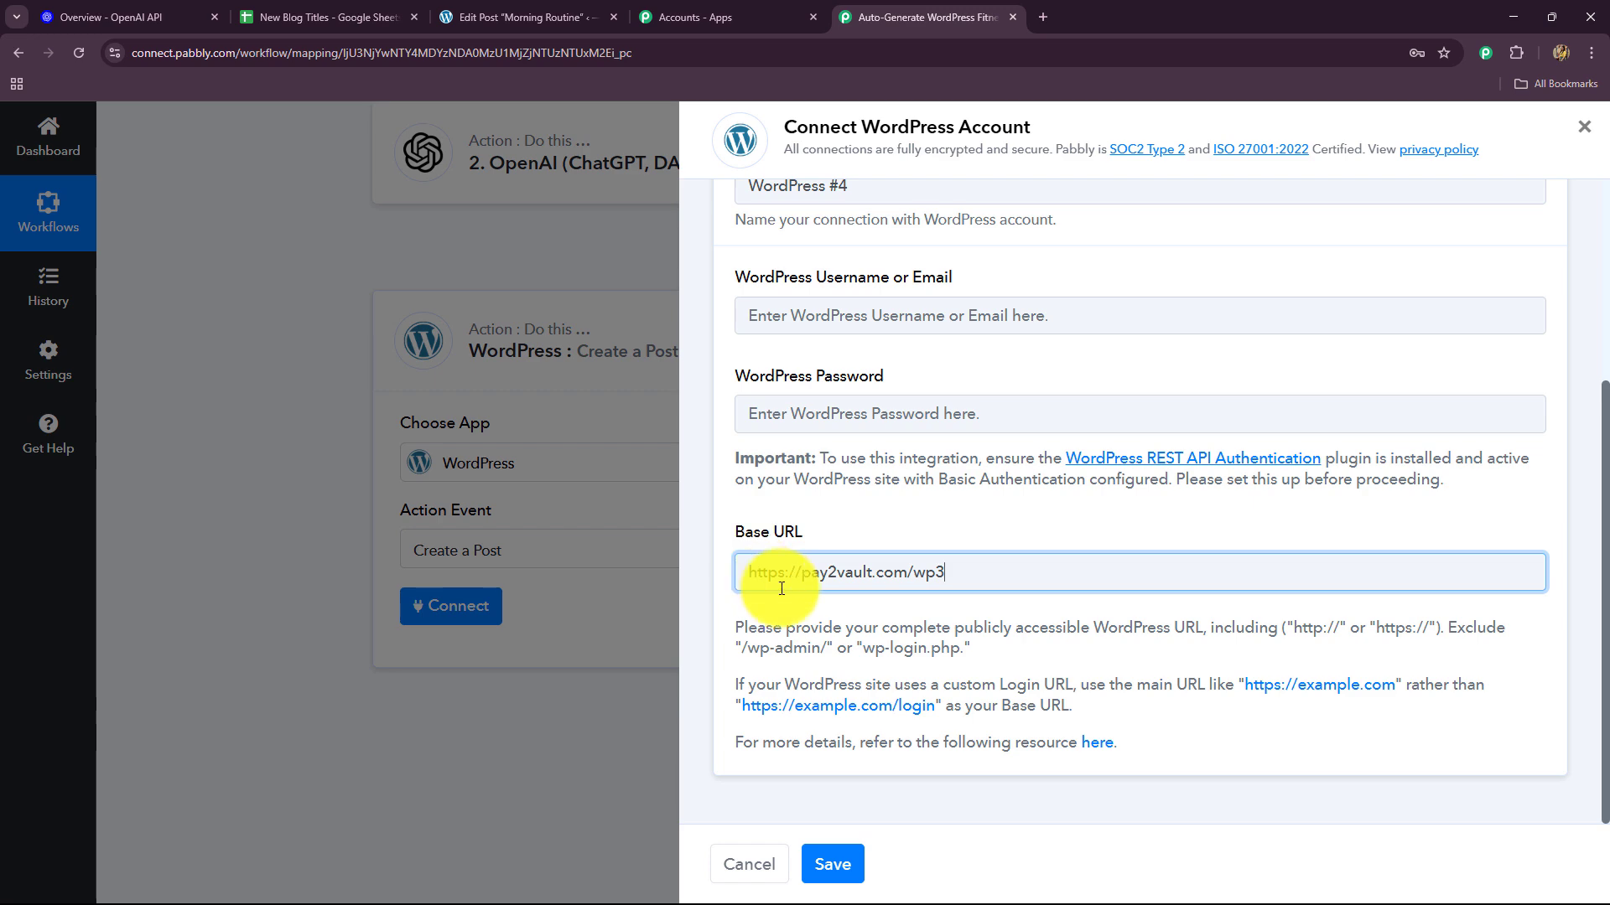
Step: Fill in the WordPress username and password from the saved credentials and save the new connection
scroll(814, 489, "up", 4)
scroll(870, 594, "down", 2)
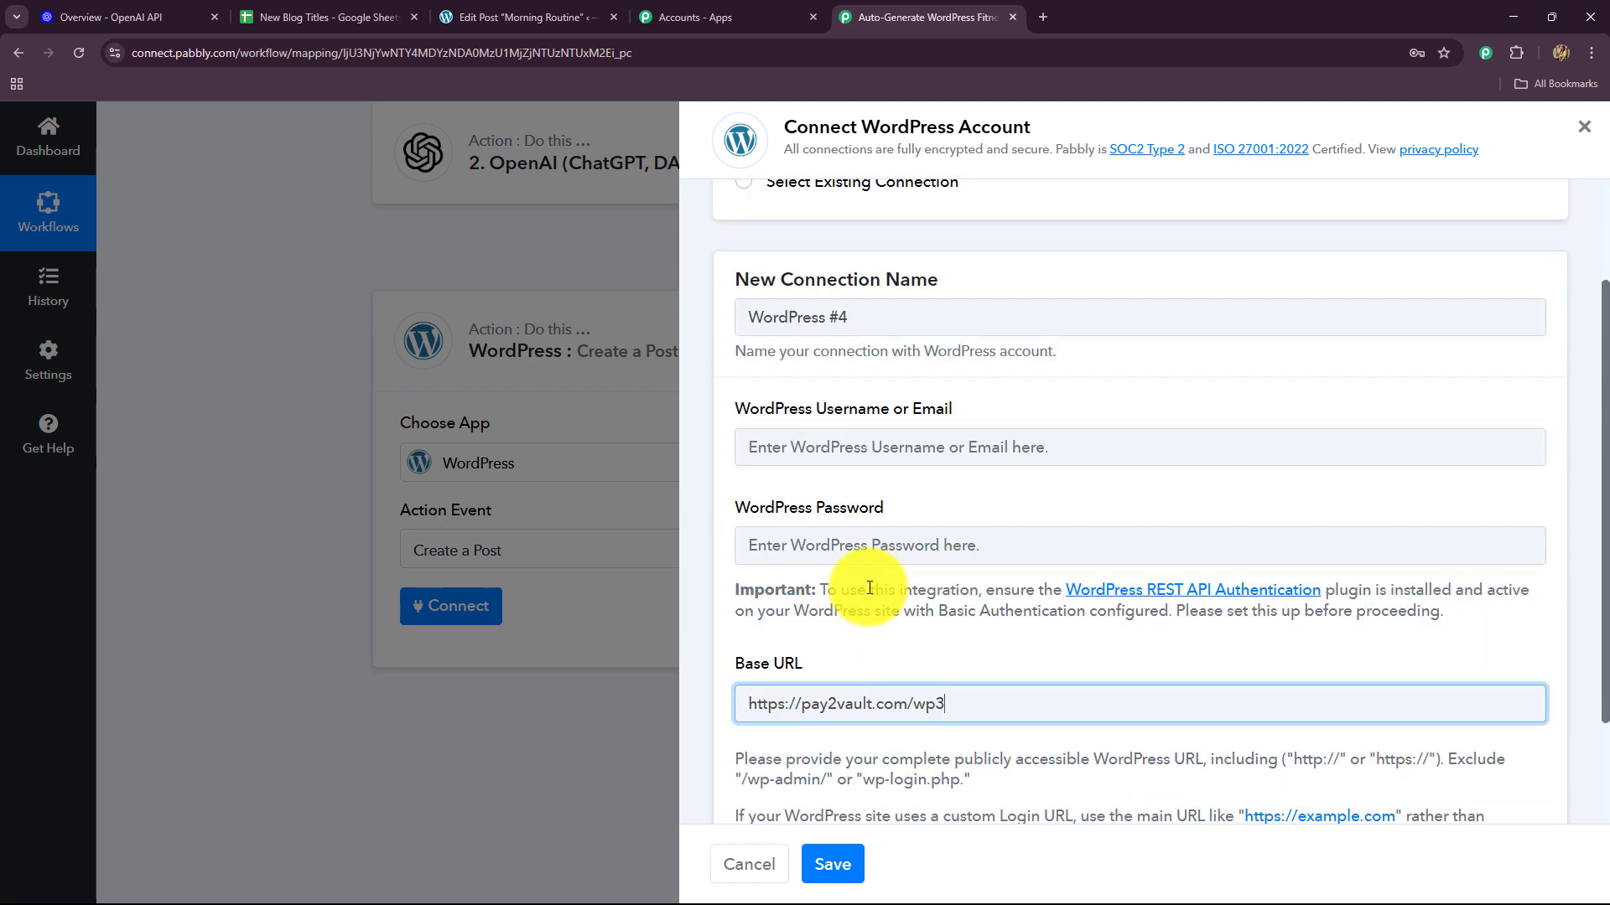
left_click(799, 444)
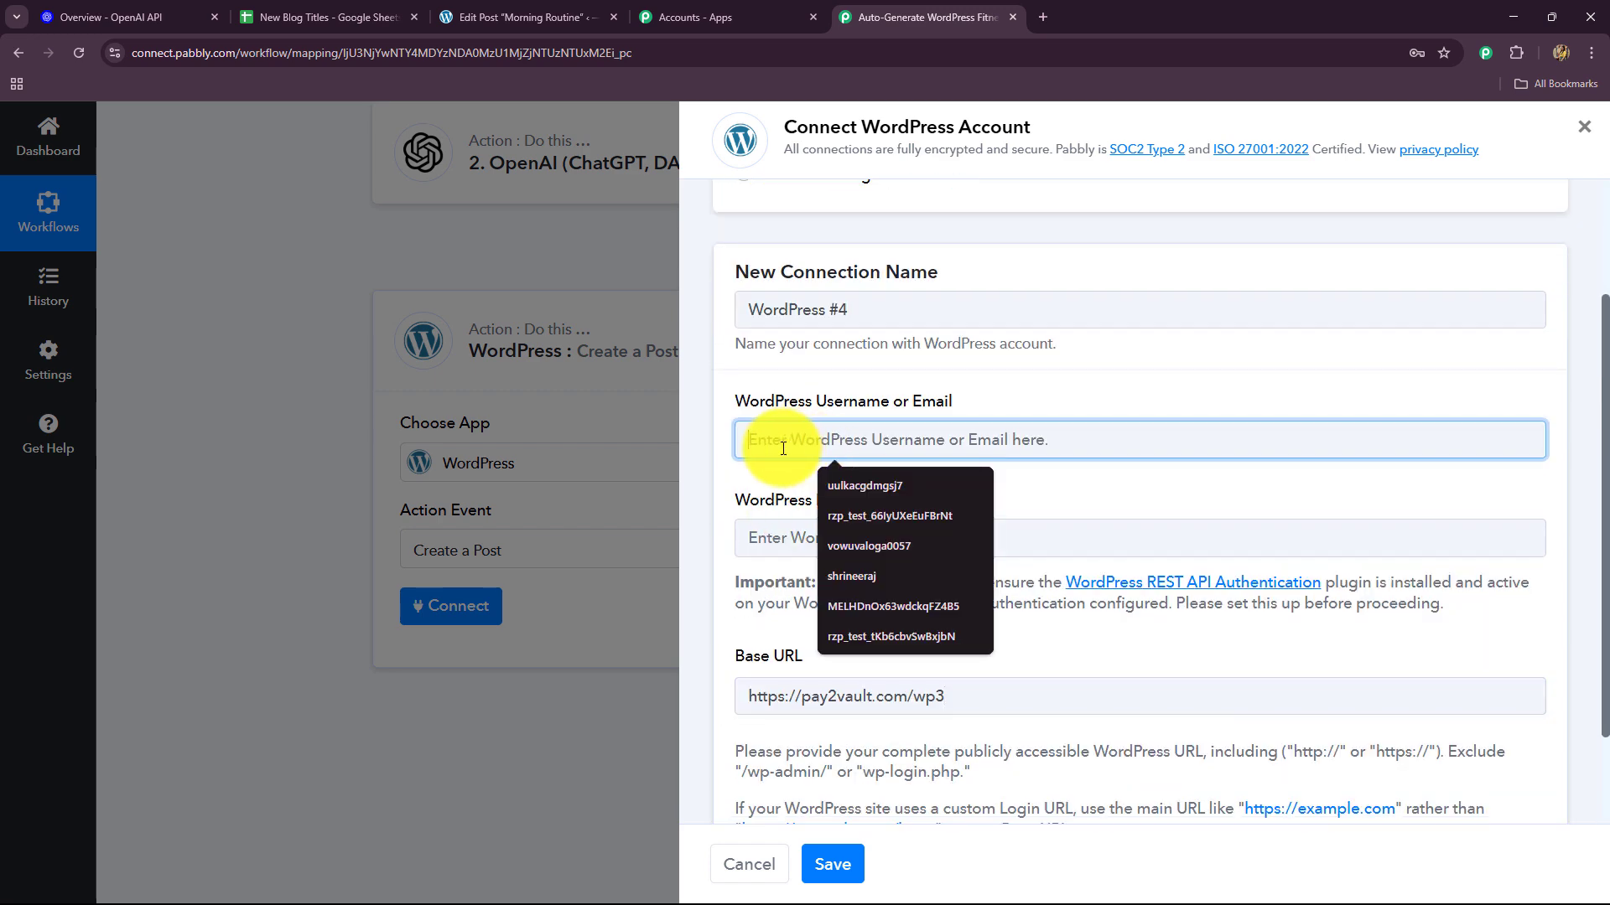
left_click(873, 567)
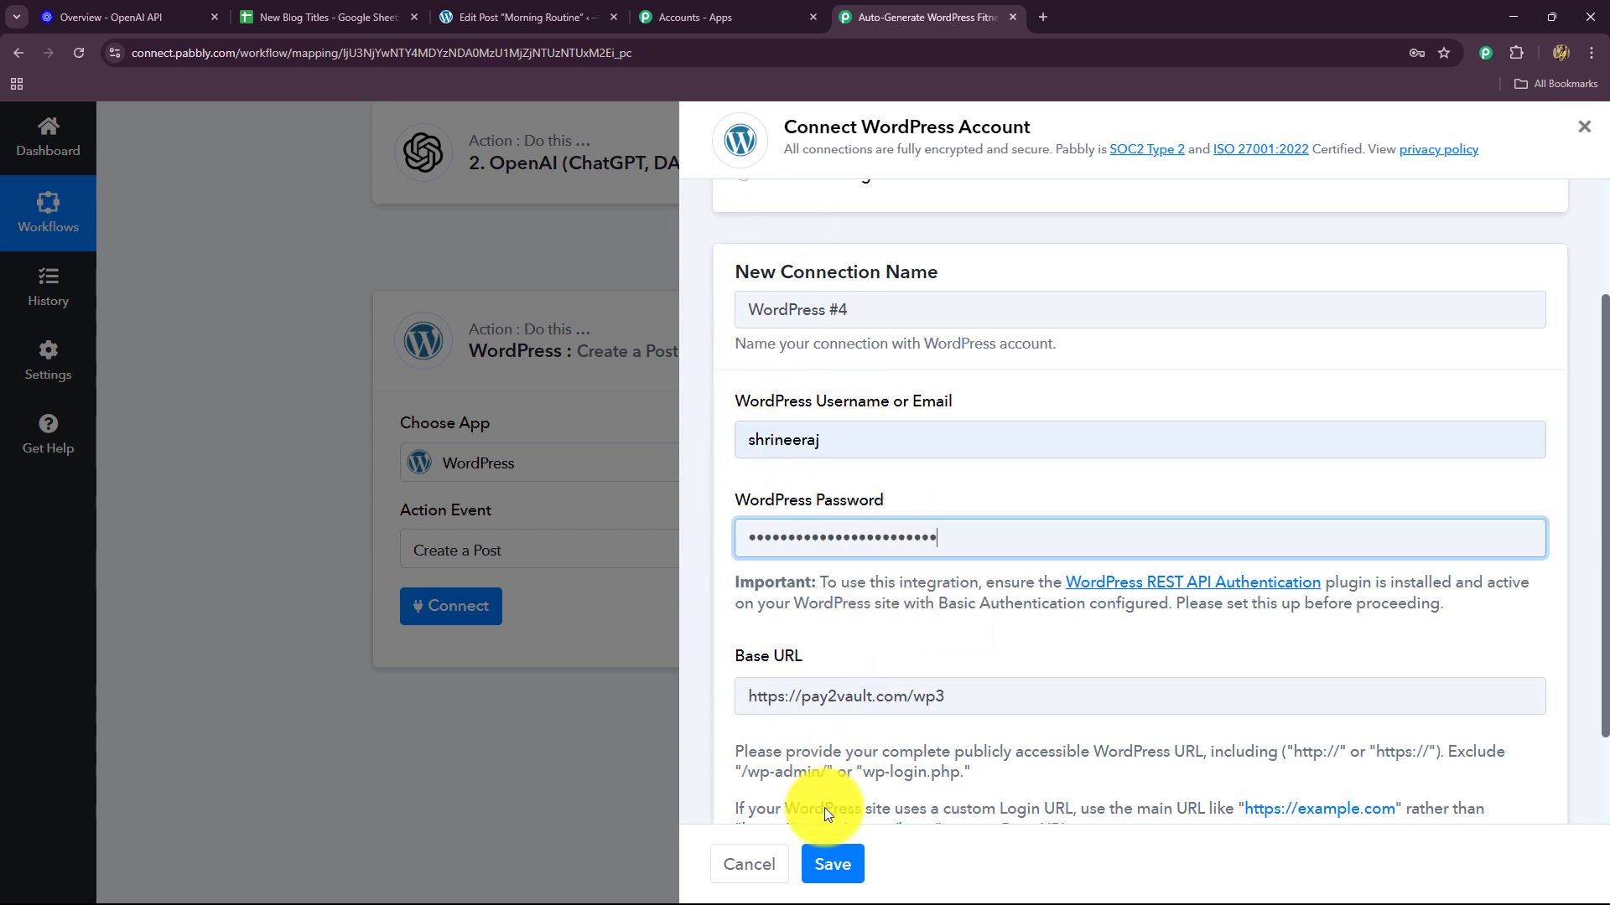
left_click(825, 863)
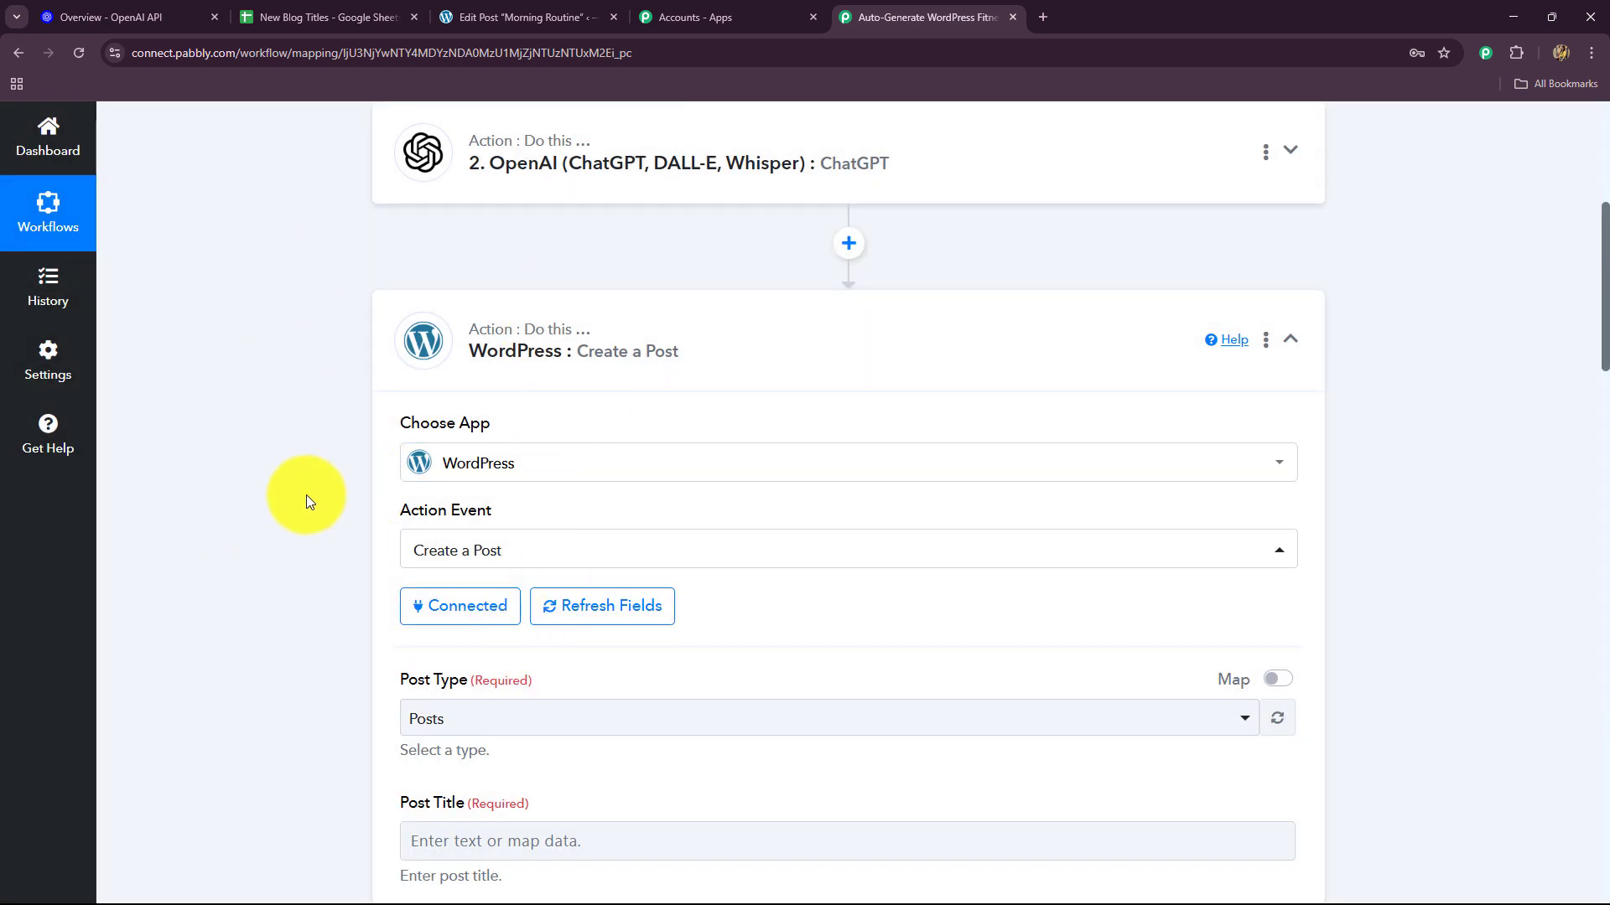
Step: Review the fields of the WordPress Create a Post action and the available post types
scroll(305, 495, "down", 5)
scroll(305, 495, "up", 5)
scroll(305, 494, "down", 1)
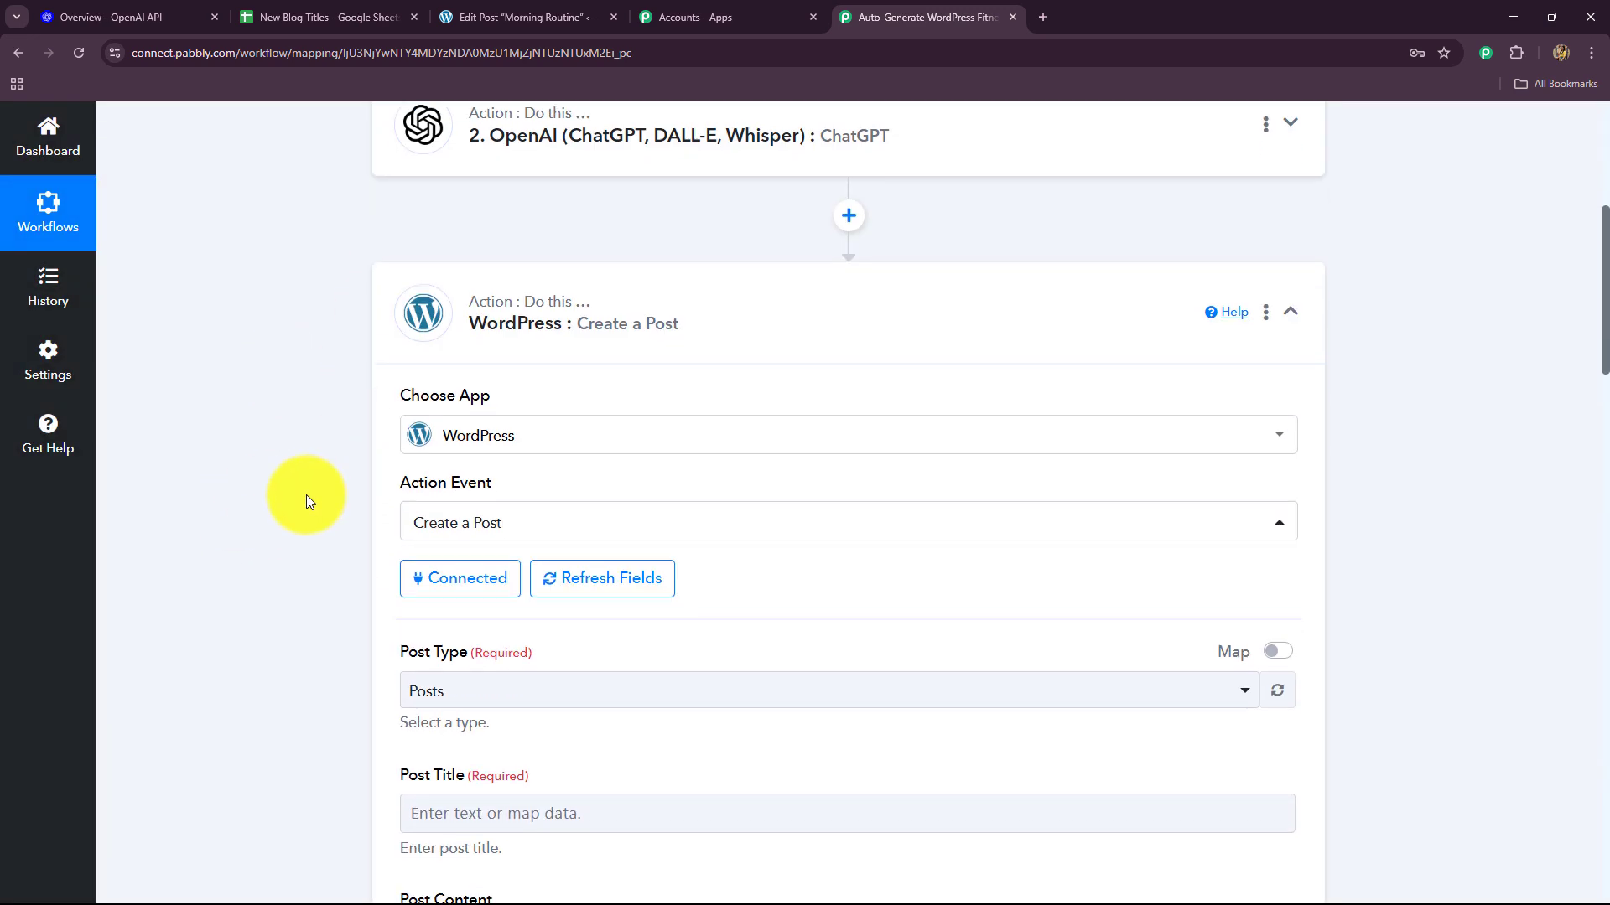
scroll(305, 495, "down", 8)
scroll(306, 495, "up", 5)
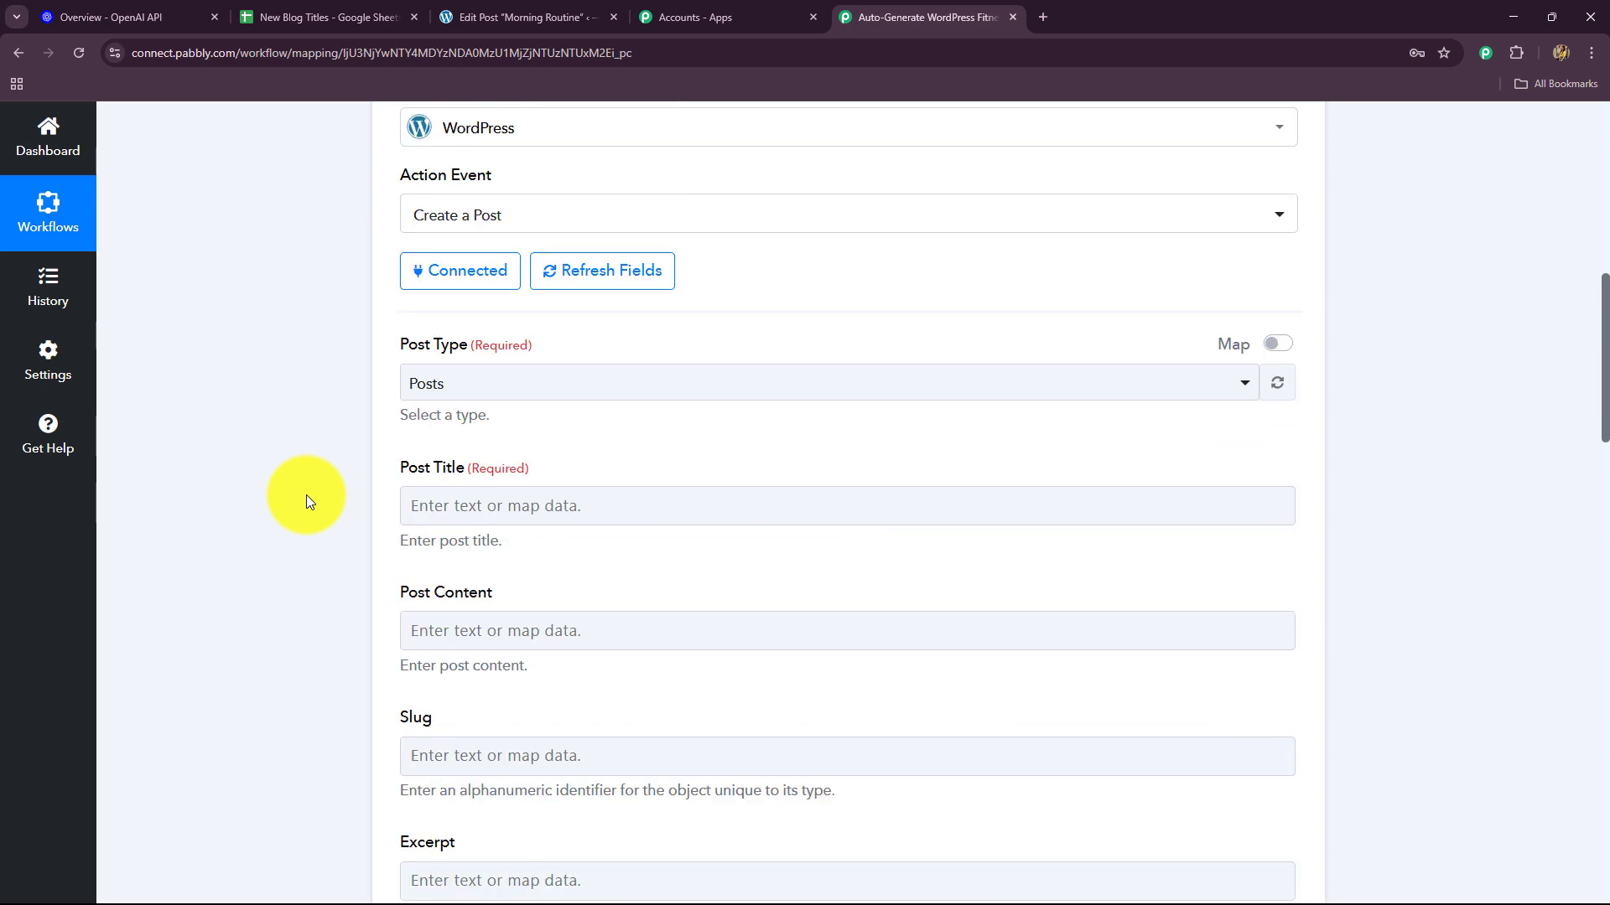
scroll(305, 495, "down", 3)
scroll(305, 494, "up", 6)
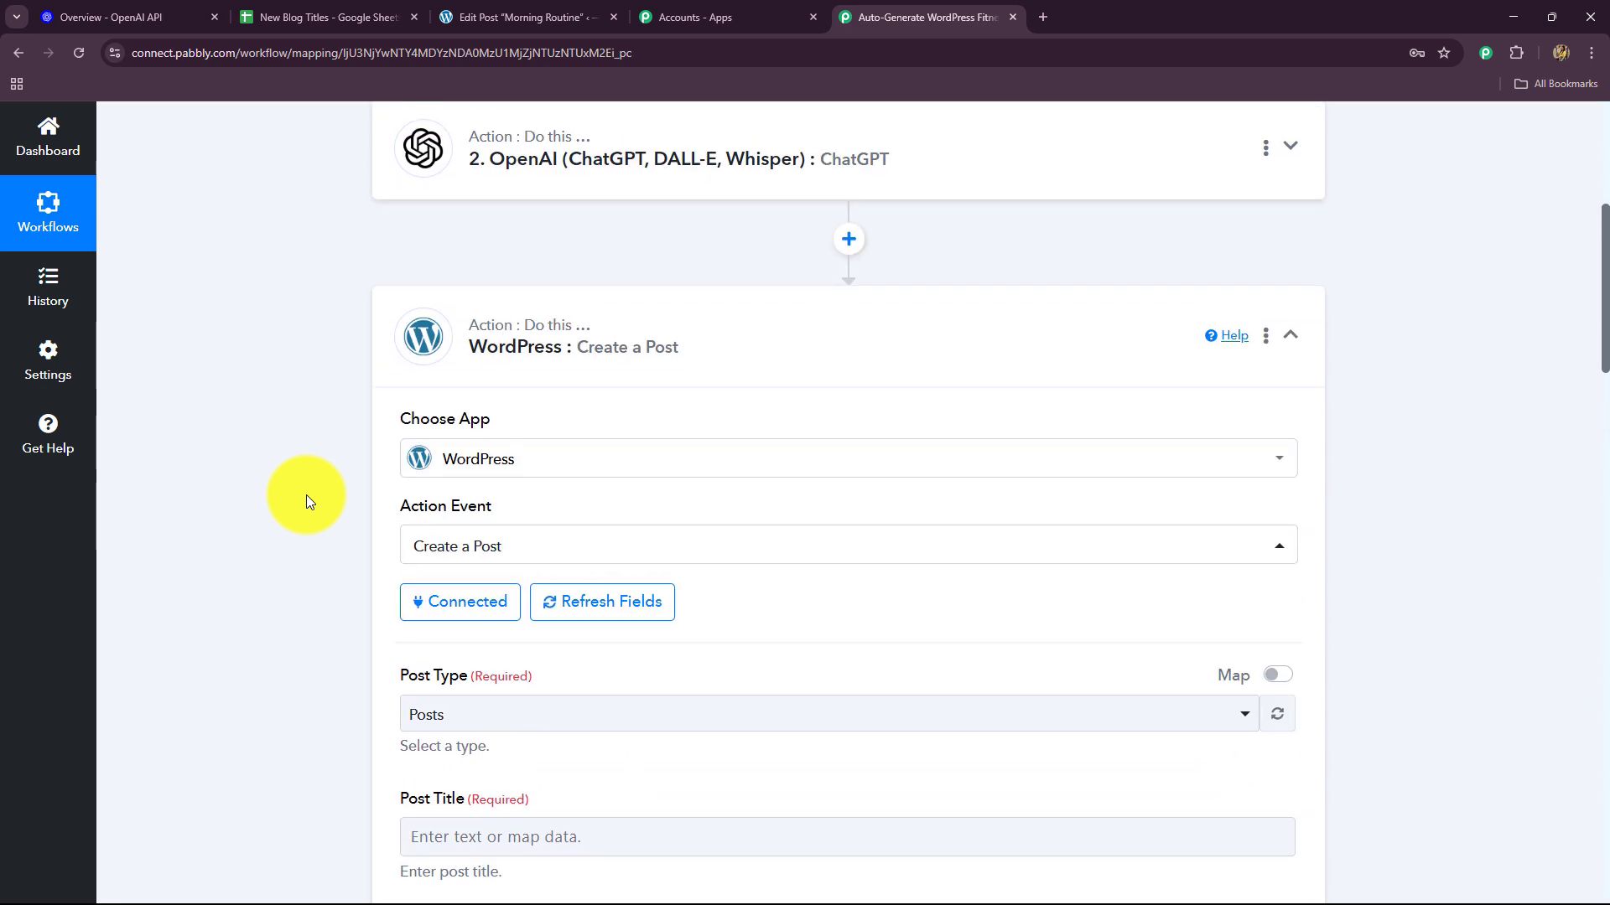
scroll(306, 494, "down", 5)
left_click(481, 214)
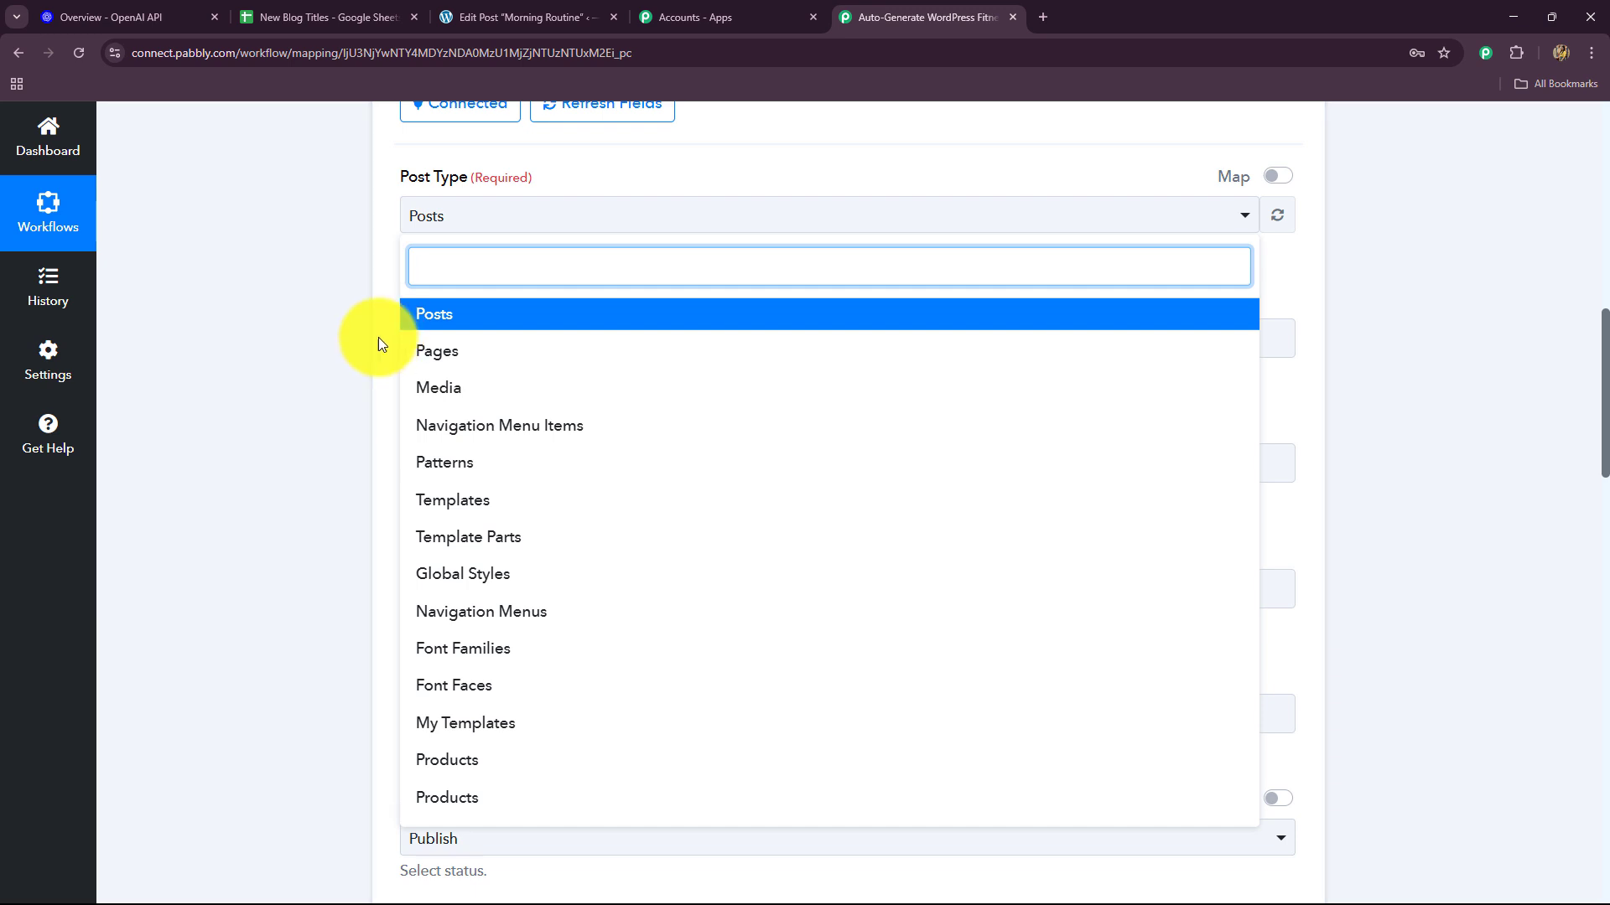
left_click(340, 327)
left_click(537, 220)
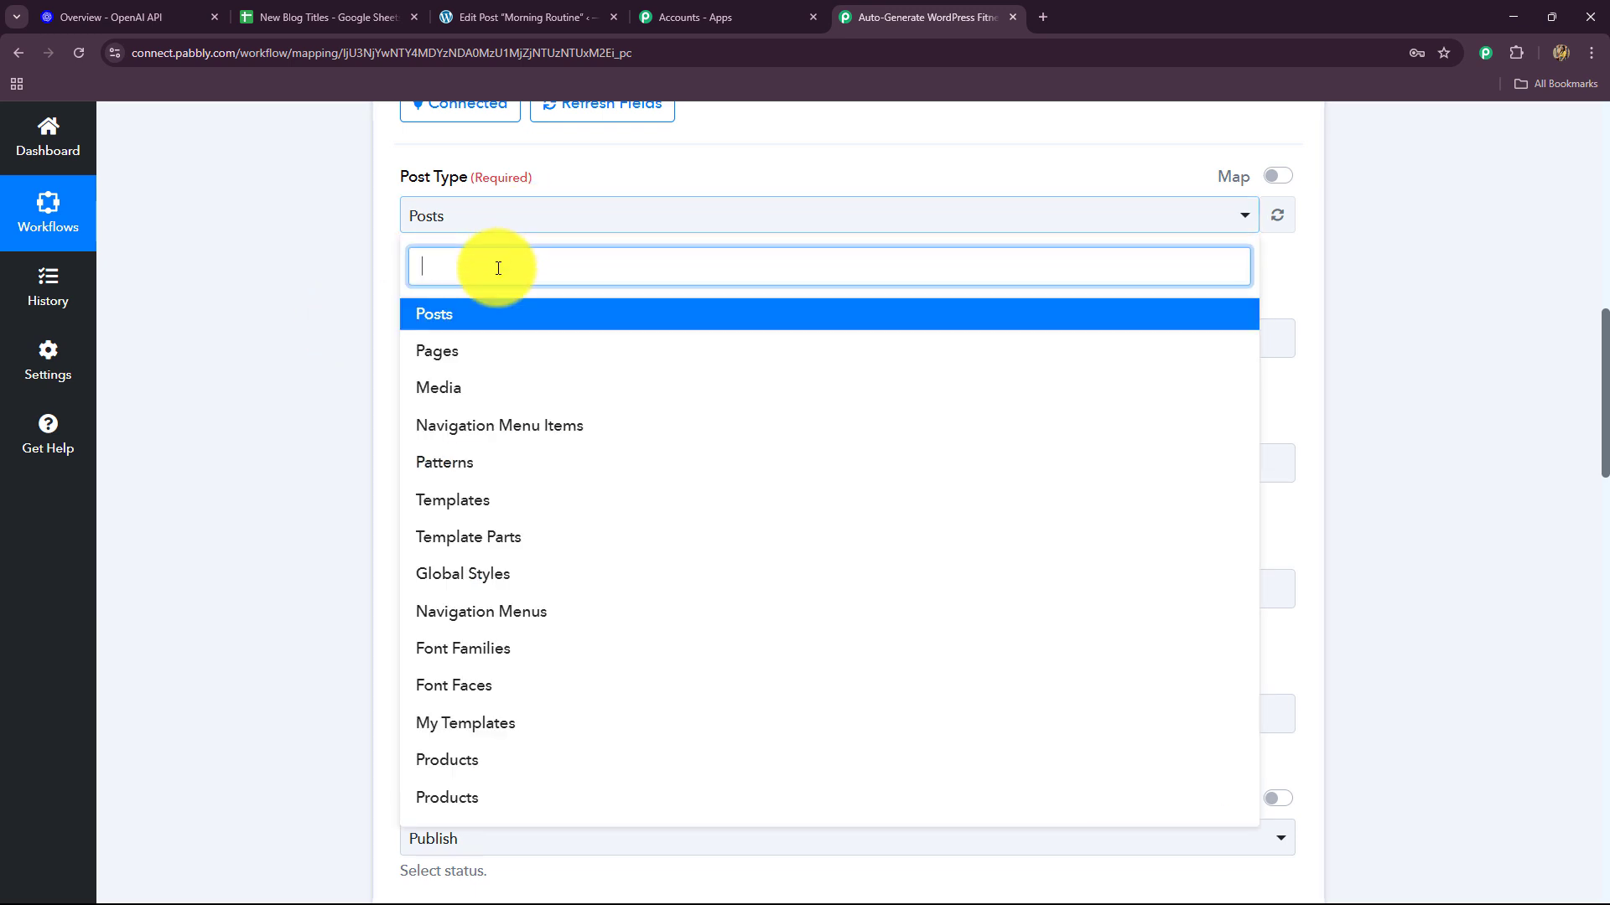
left_click(314, 456)
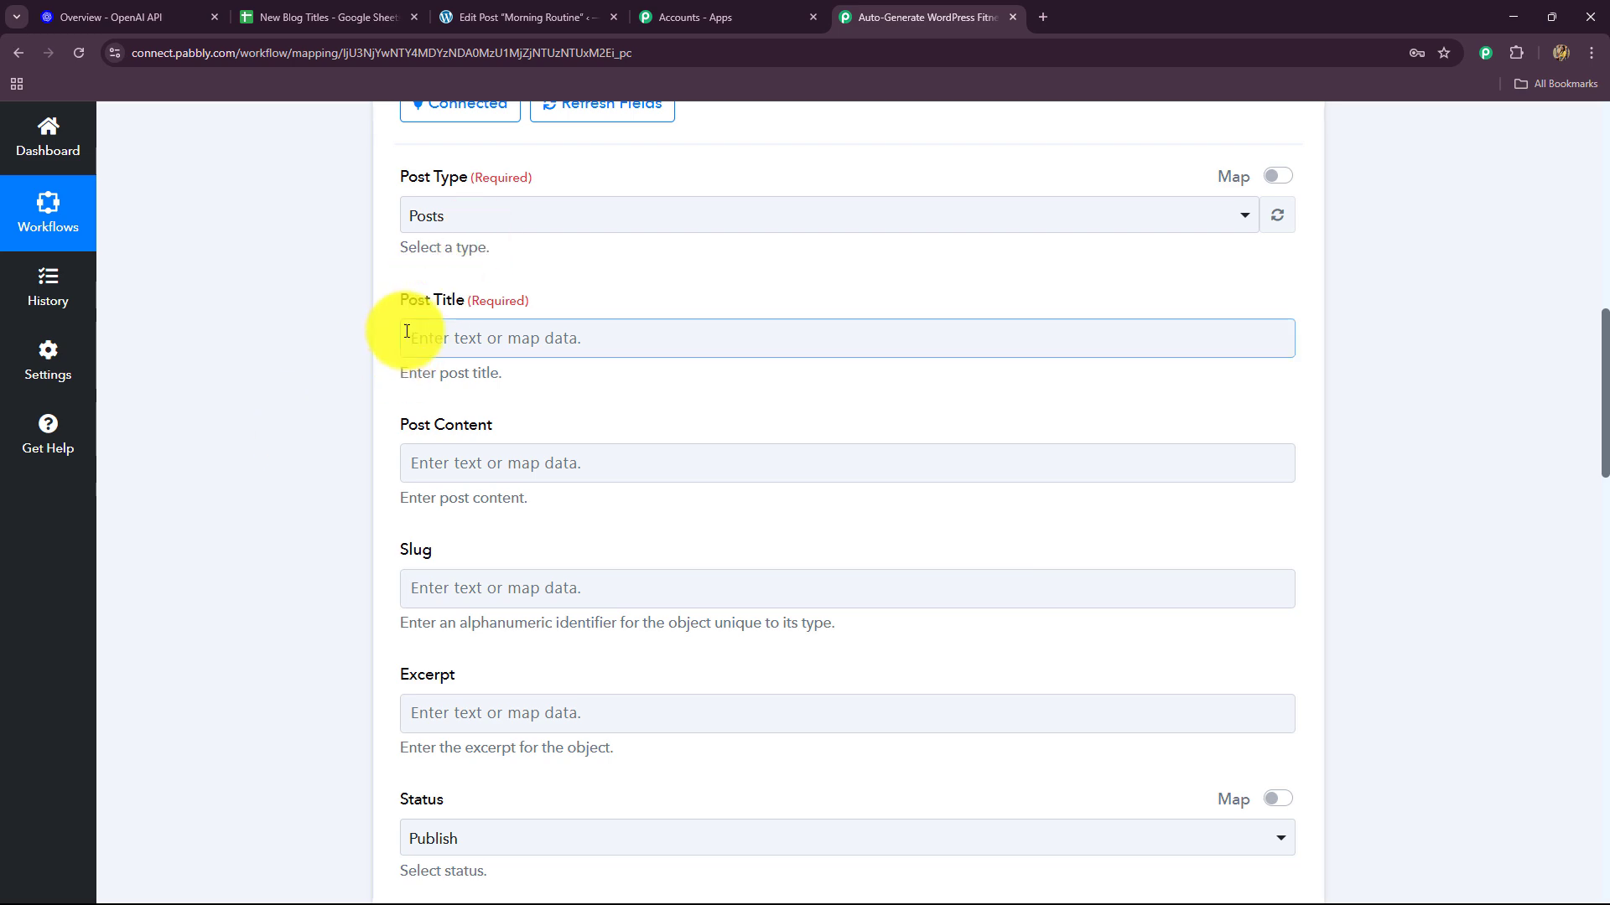
Step: Map the Topic Keyword from the Google Sheets trigger as the WordPress post title
left_click(404, 333)
left_click(542, 323)
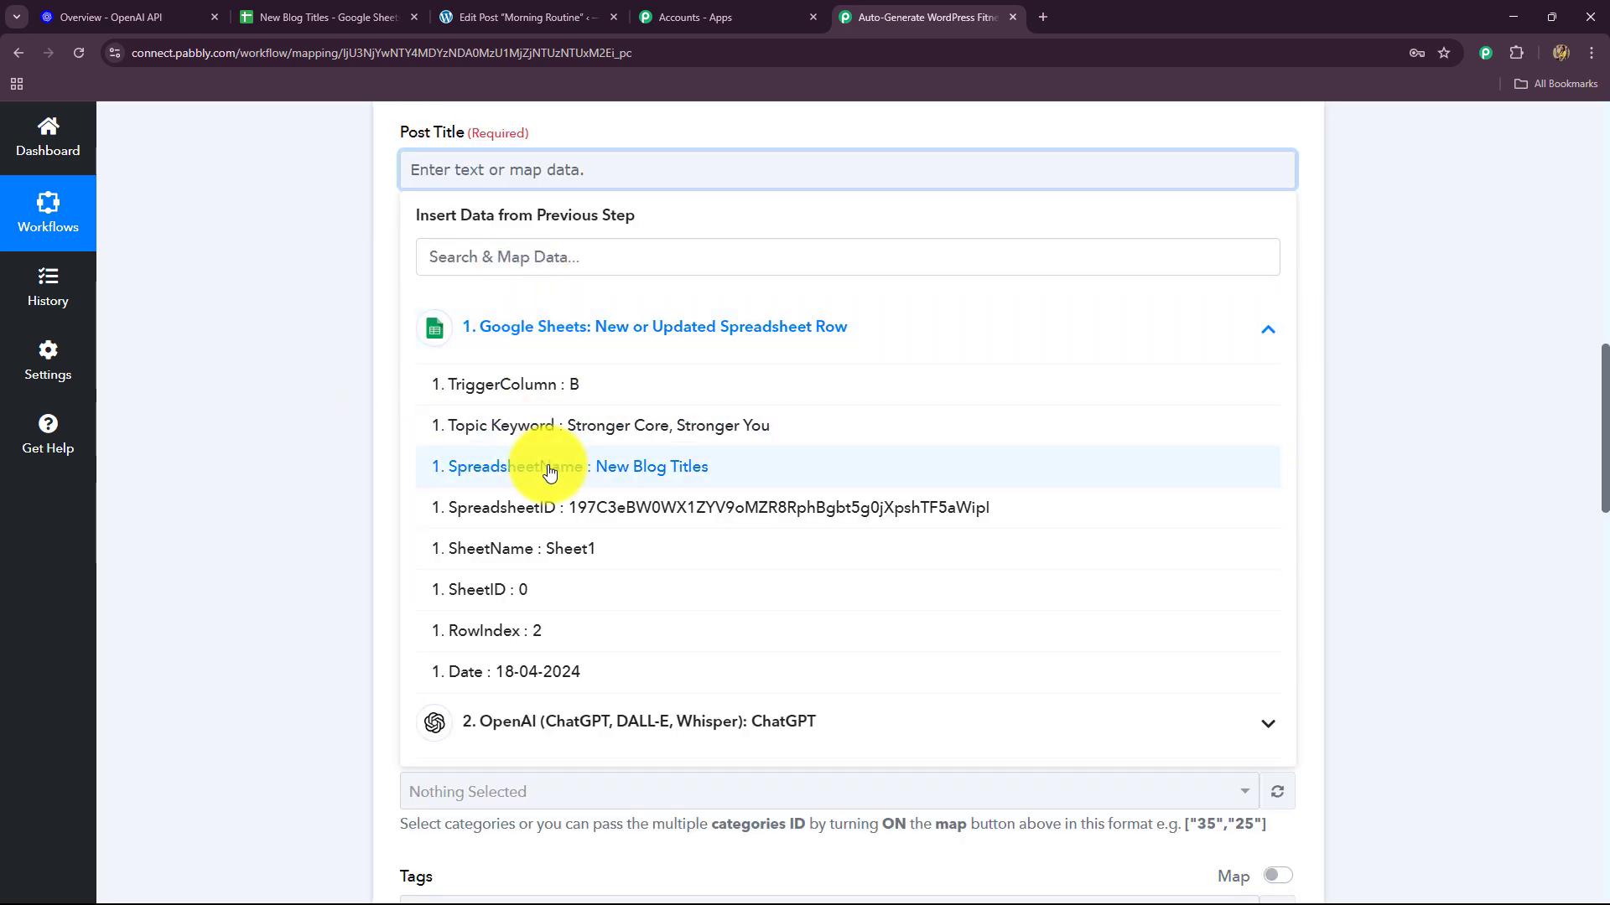
left_click(486, 425)
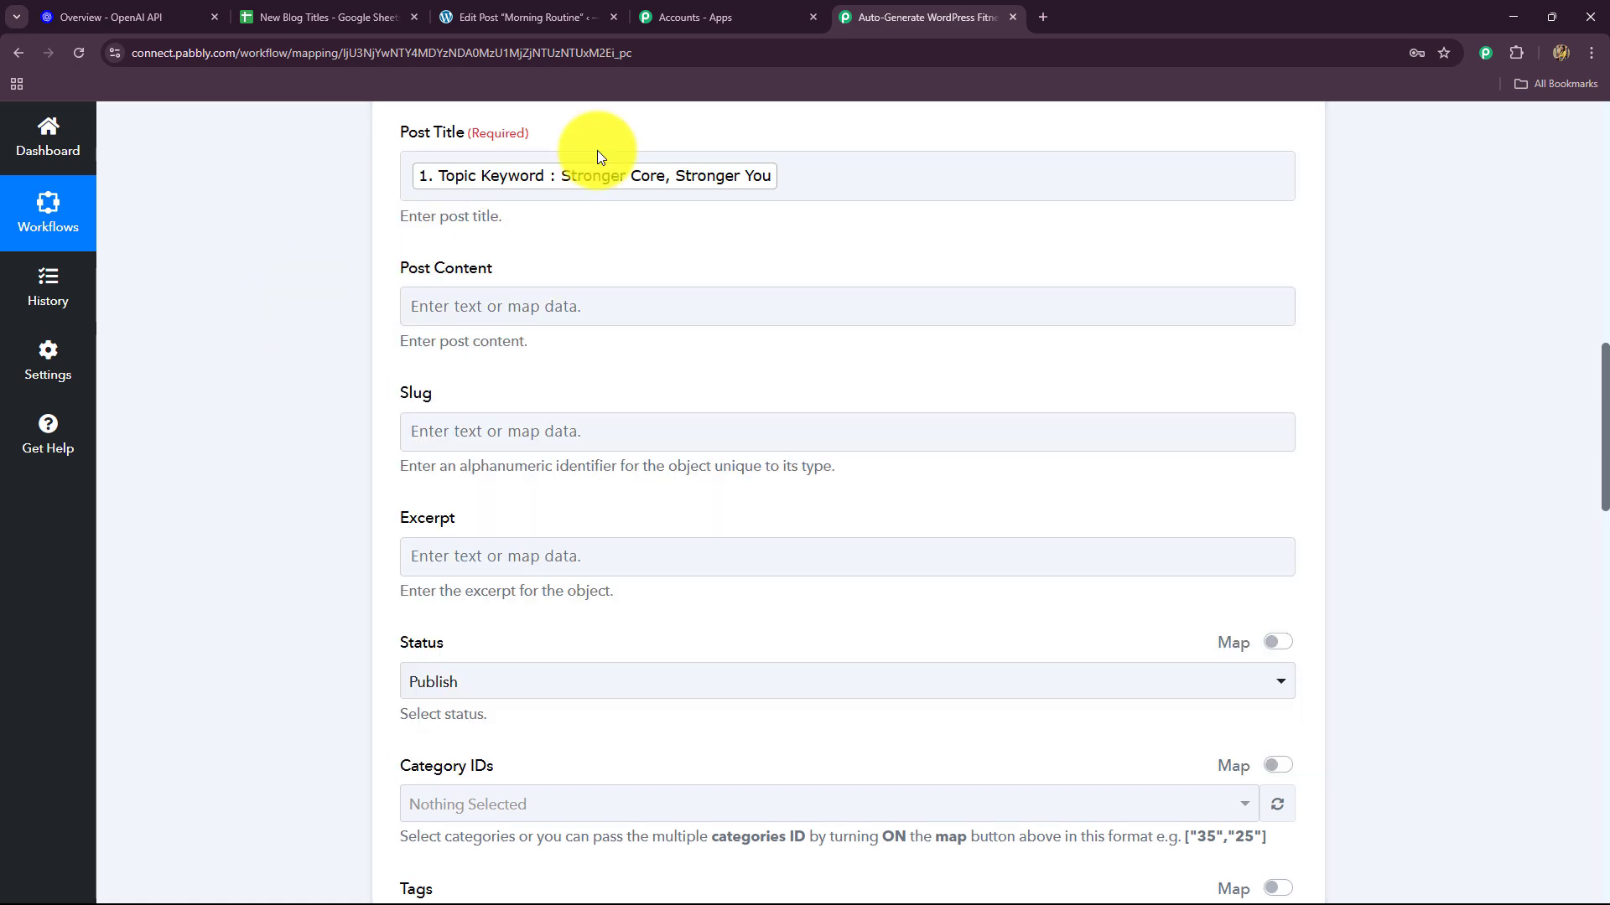
Step: Map the Choices 0 Message Content from the OpenAI ChatGPT step as the WordPress post content
scroll(575, 316, "down", 3)
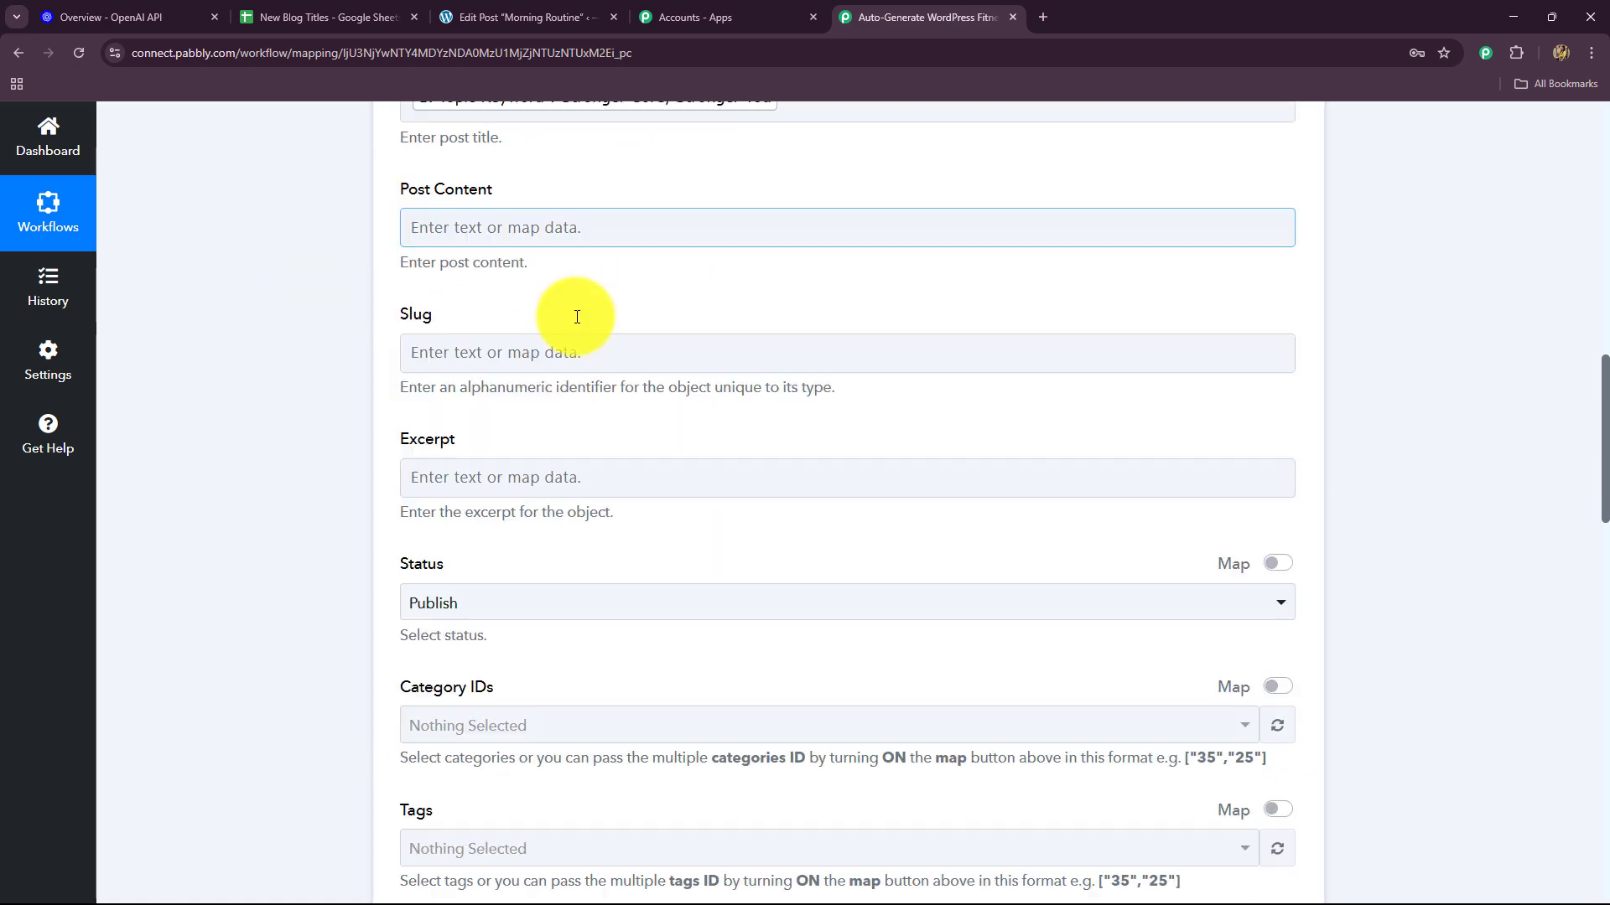
scroll(529, 223, "up", 3)
left_click(503, 305)
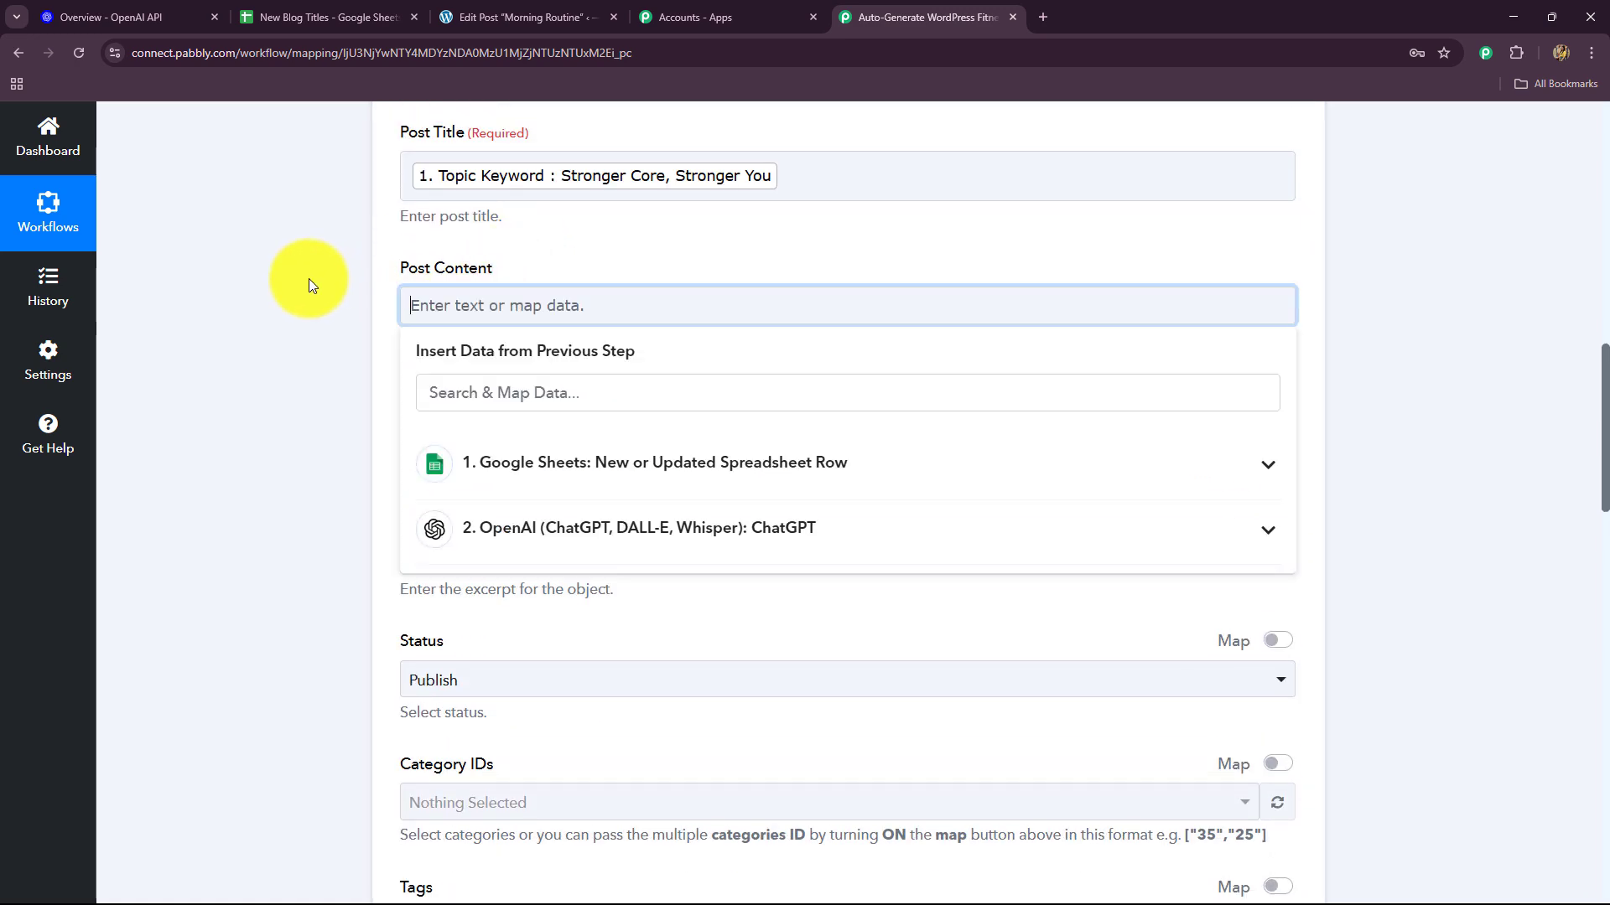
left_click(647, 529)
left_click(704, 838)
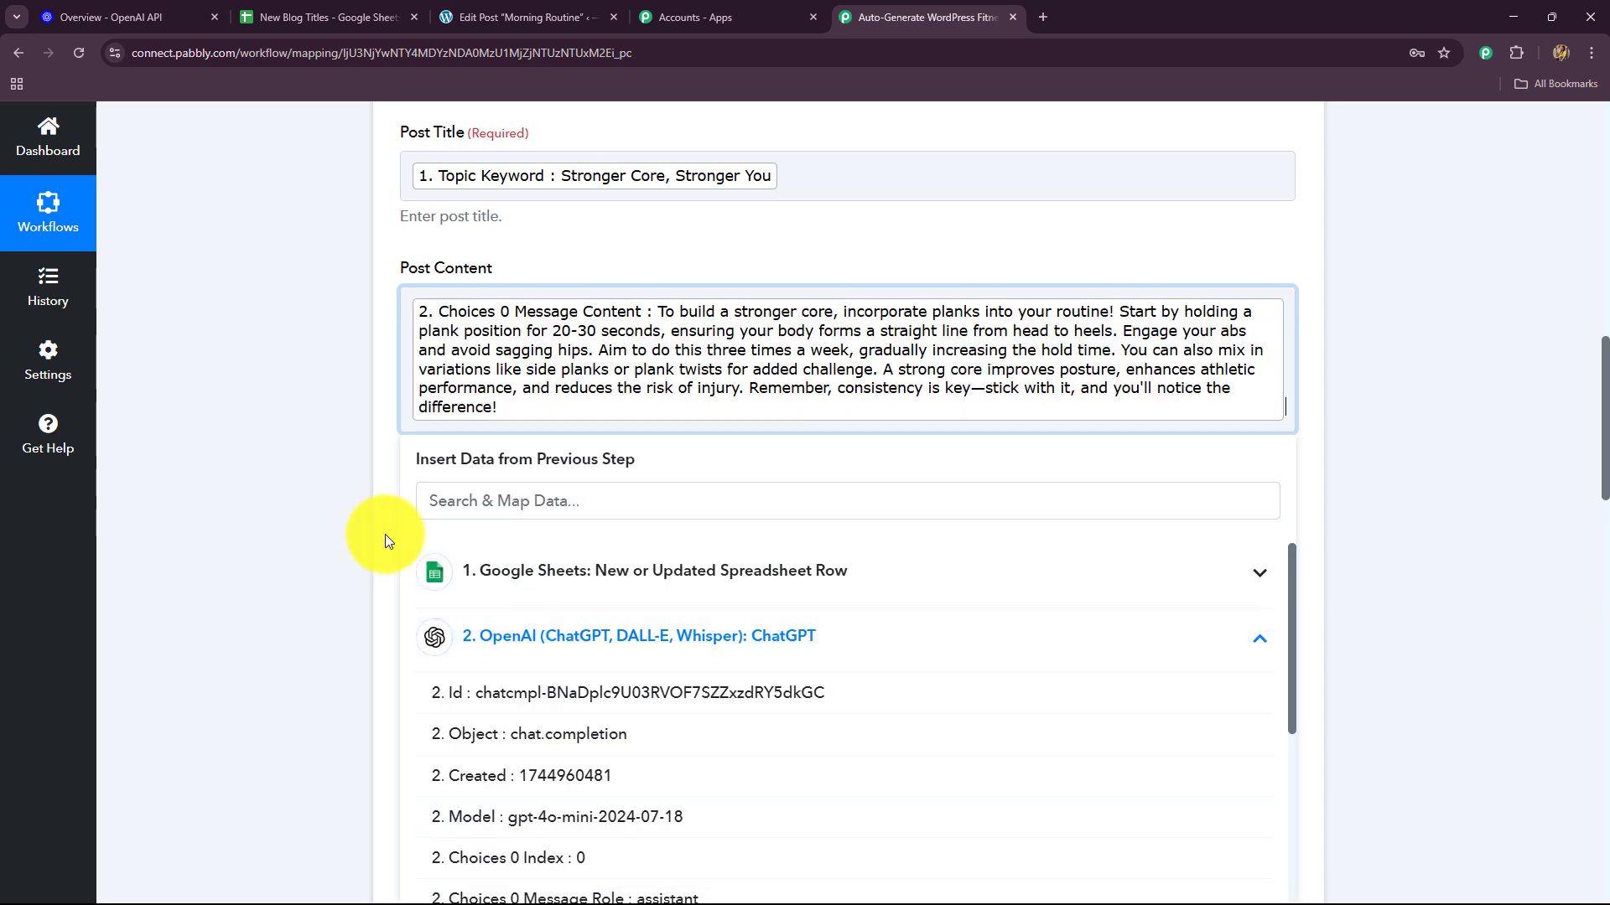
left_click(259, 464)
Step: Choose Publish as the WordPress post's status
scroll(264, 460, "down", 4)
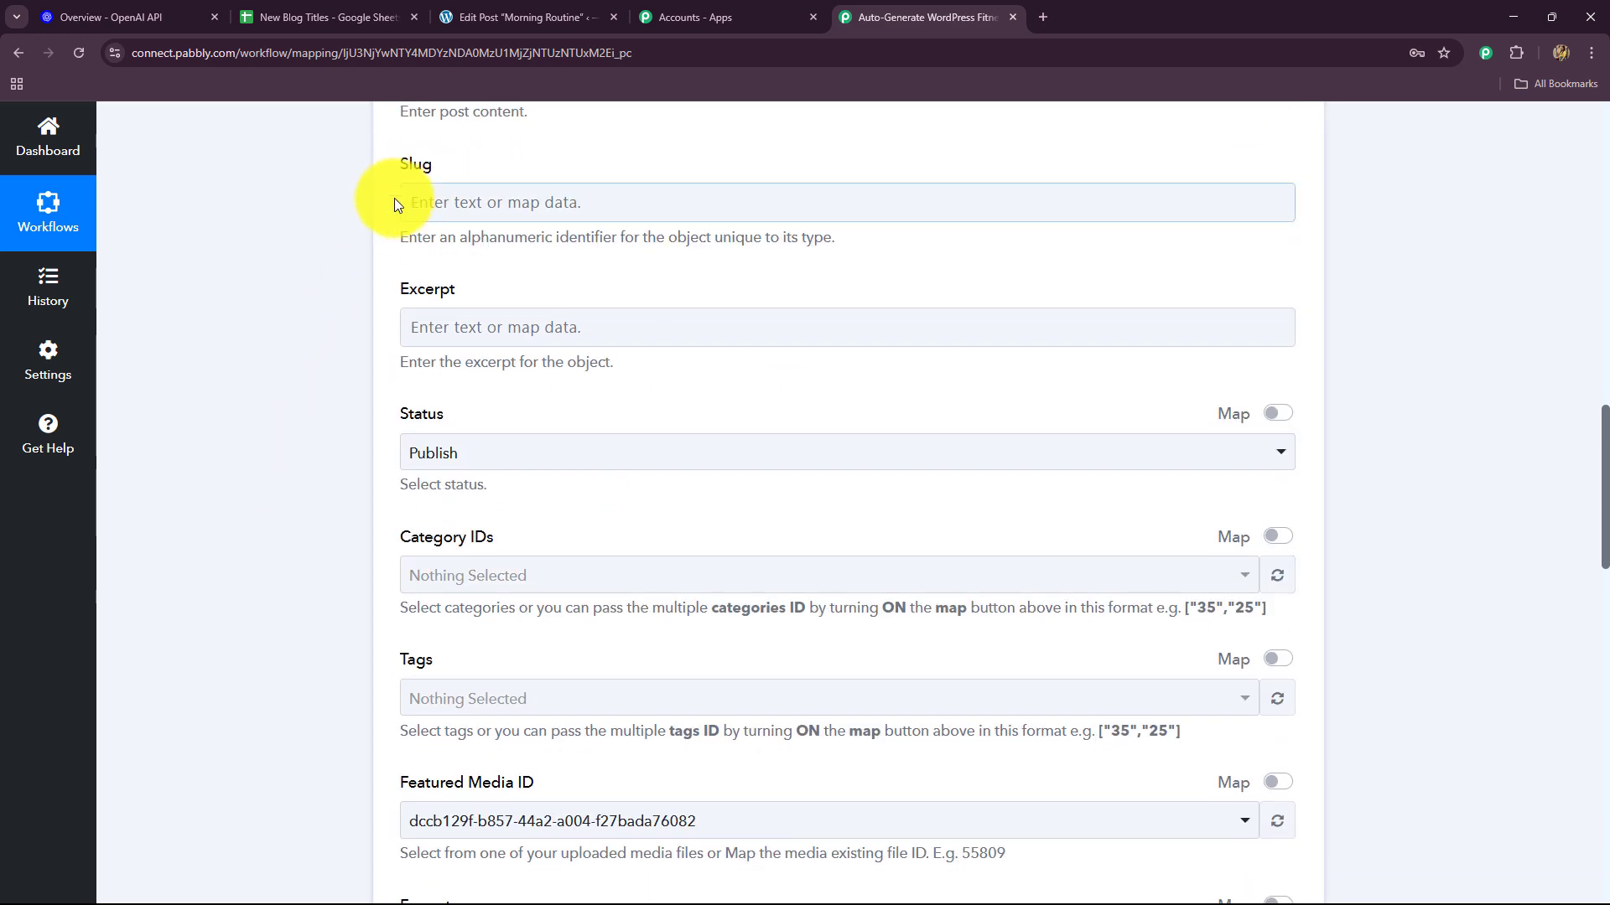
scroll(313, 423, "down", 2)
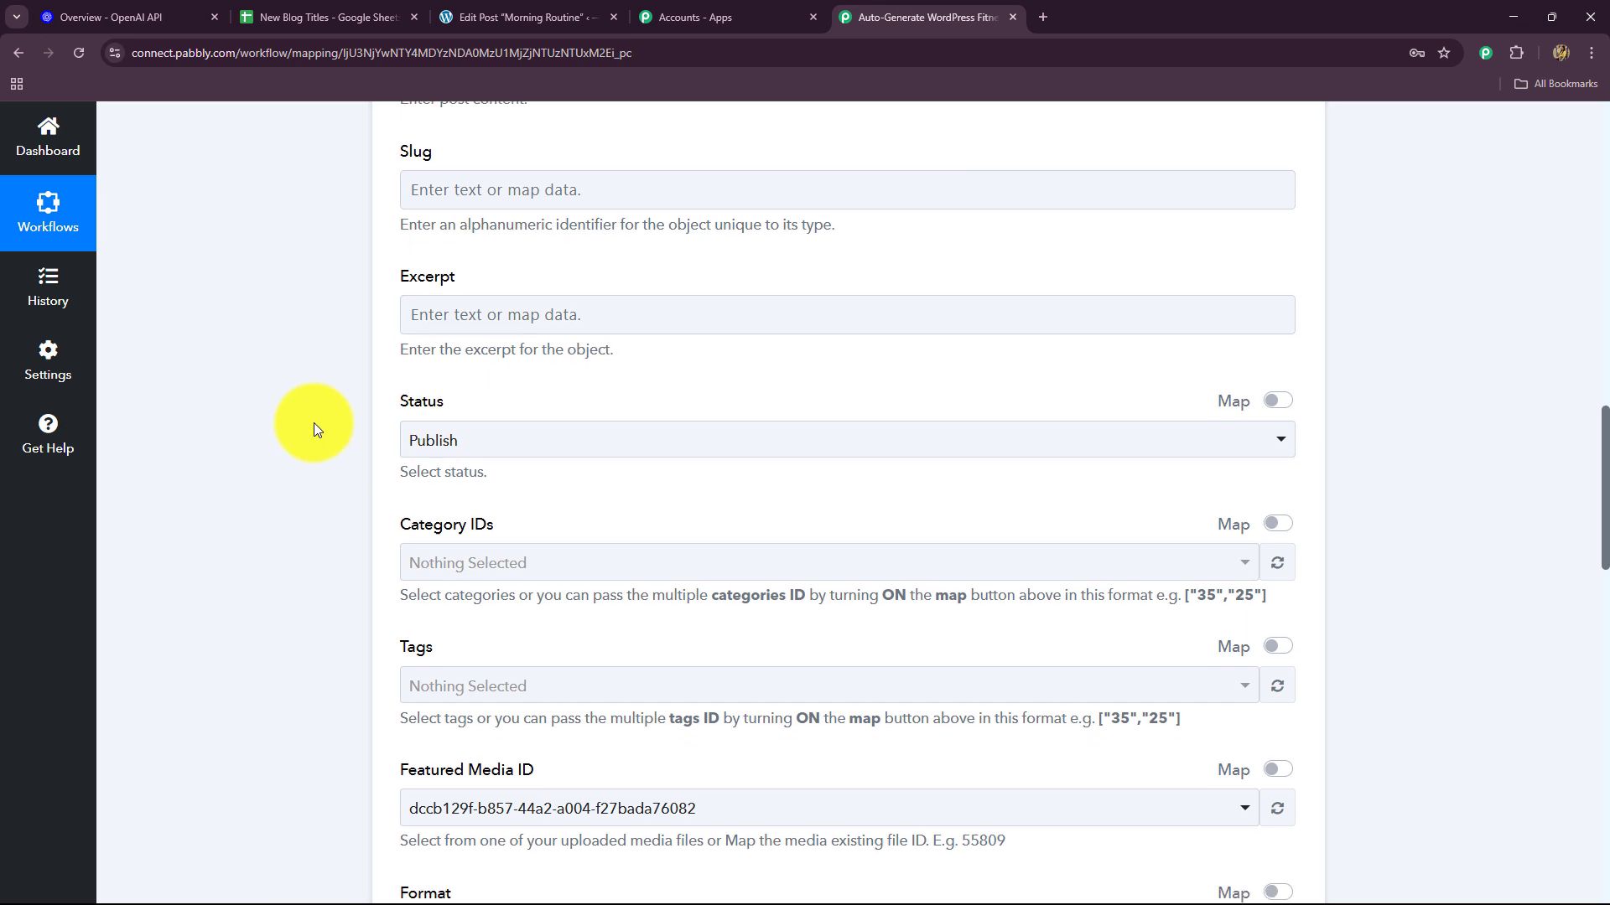
left_click(479, 289)
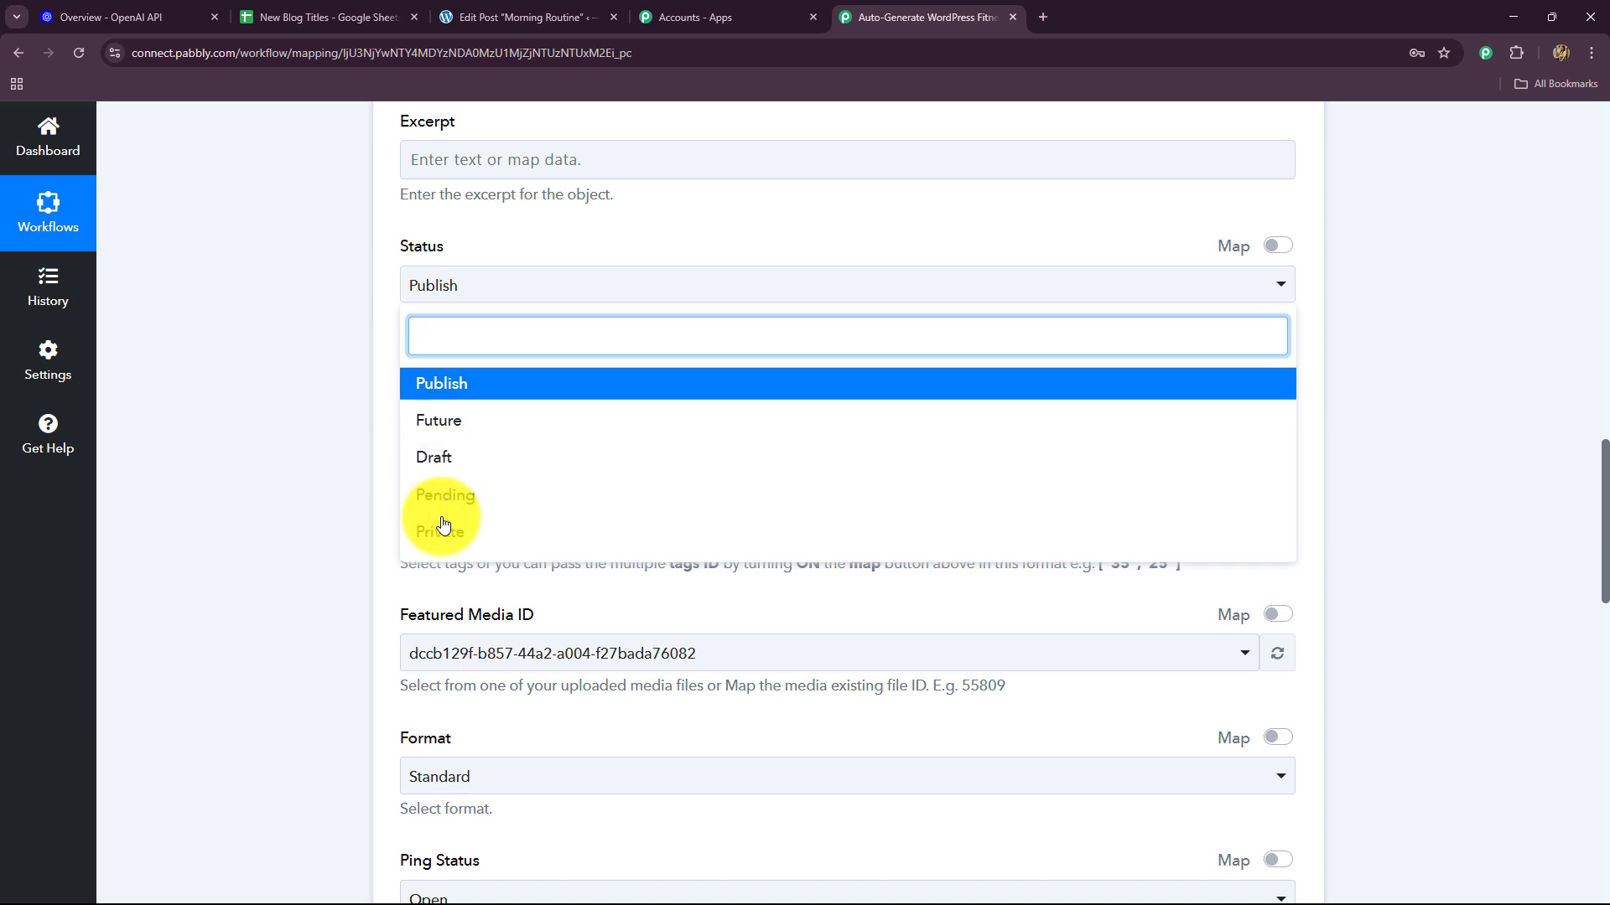
left_click(451, 388)
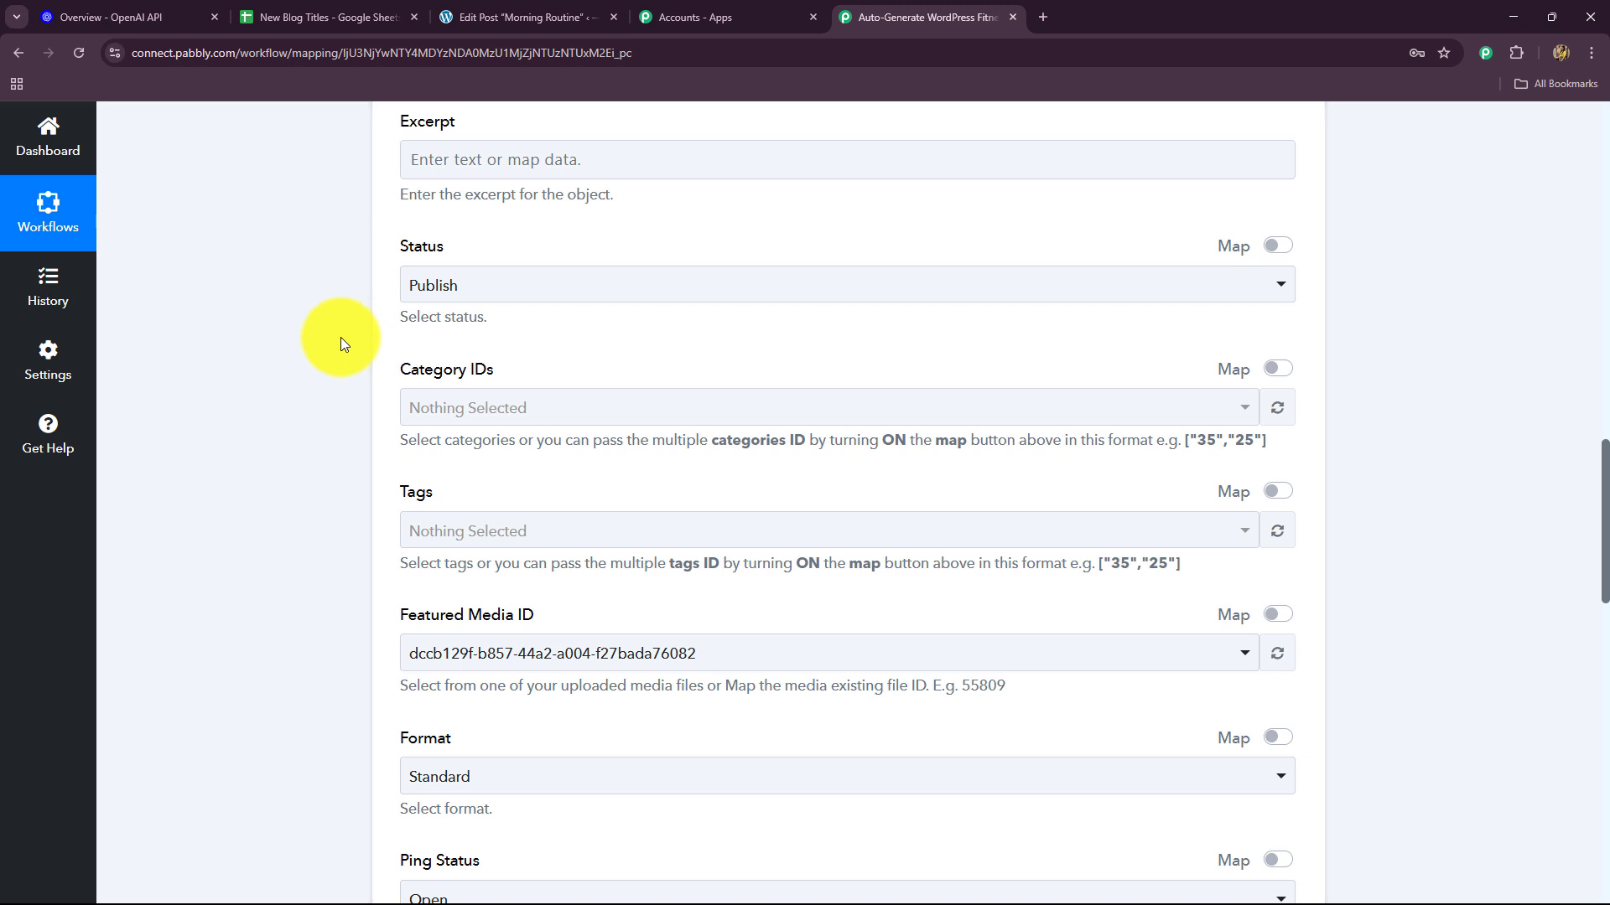
Step: Enable mapping for the Featured Media ID and clear its preset value
scroll(248, 415, "down", 3)
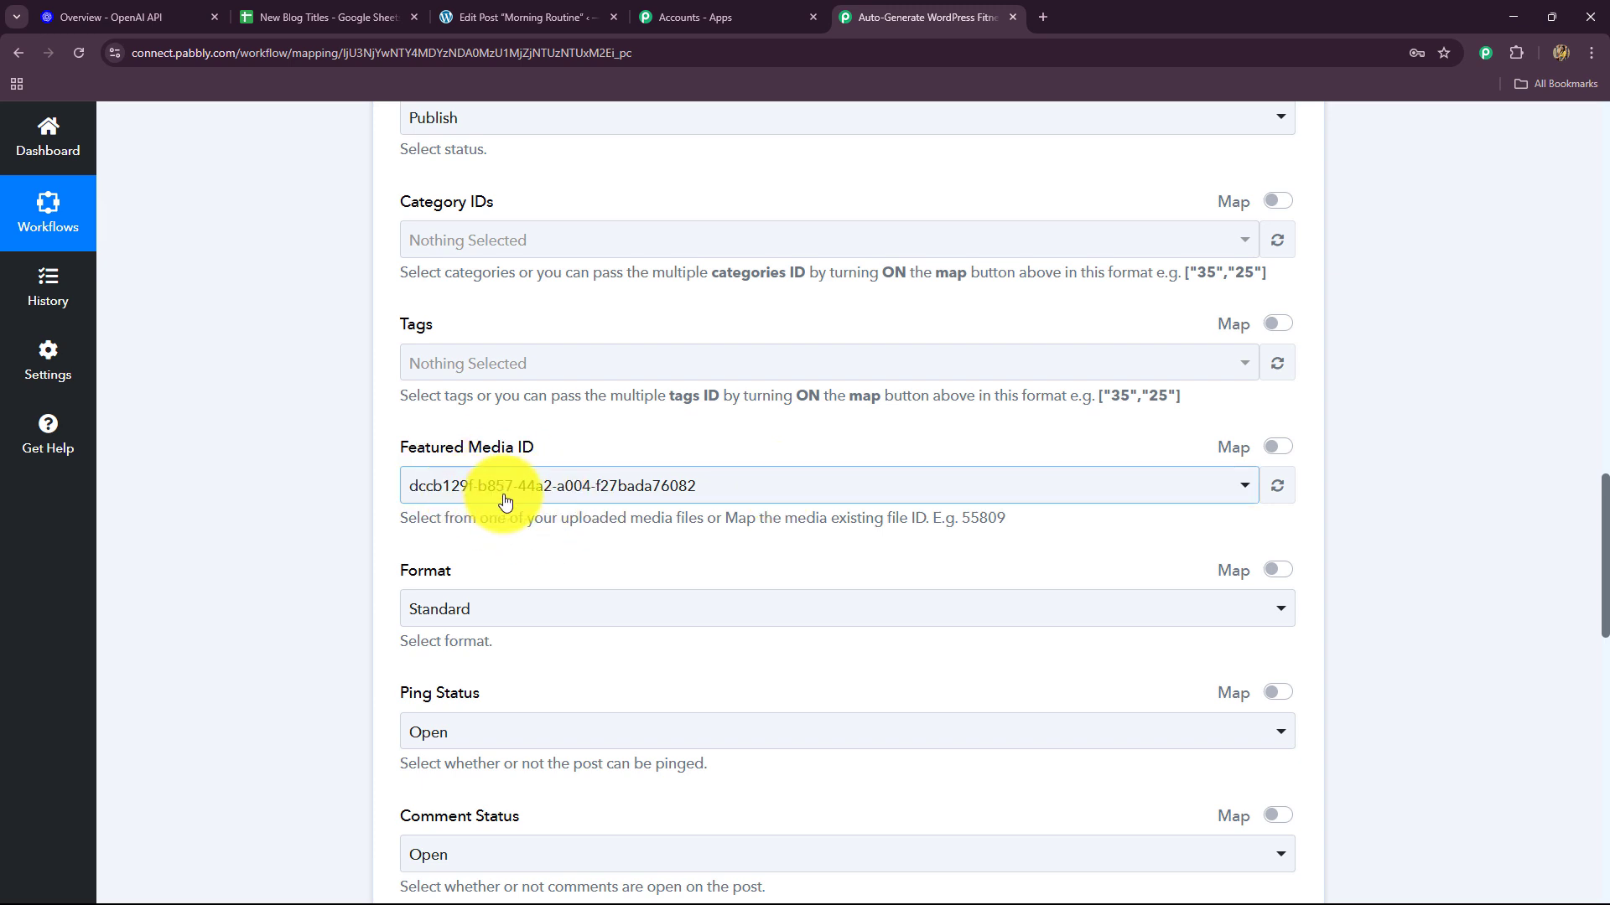
left_click(1287, 451)
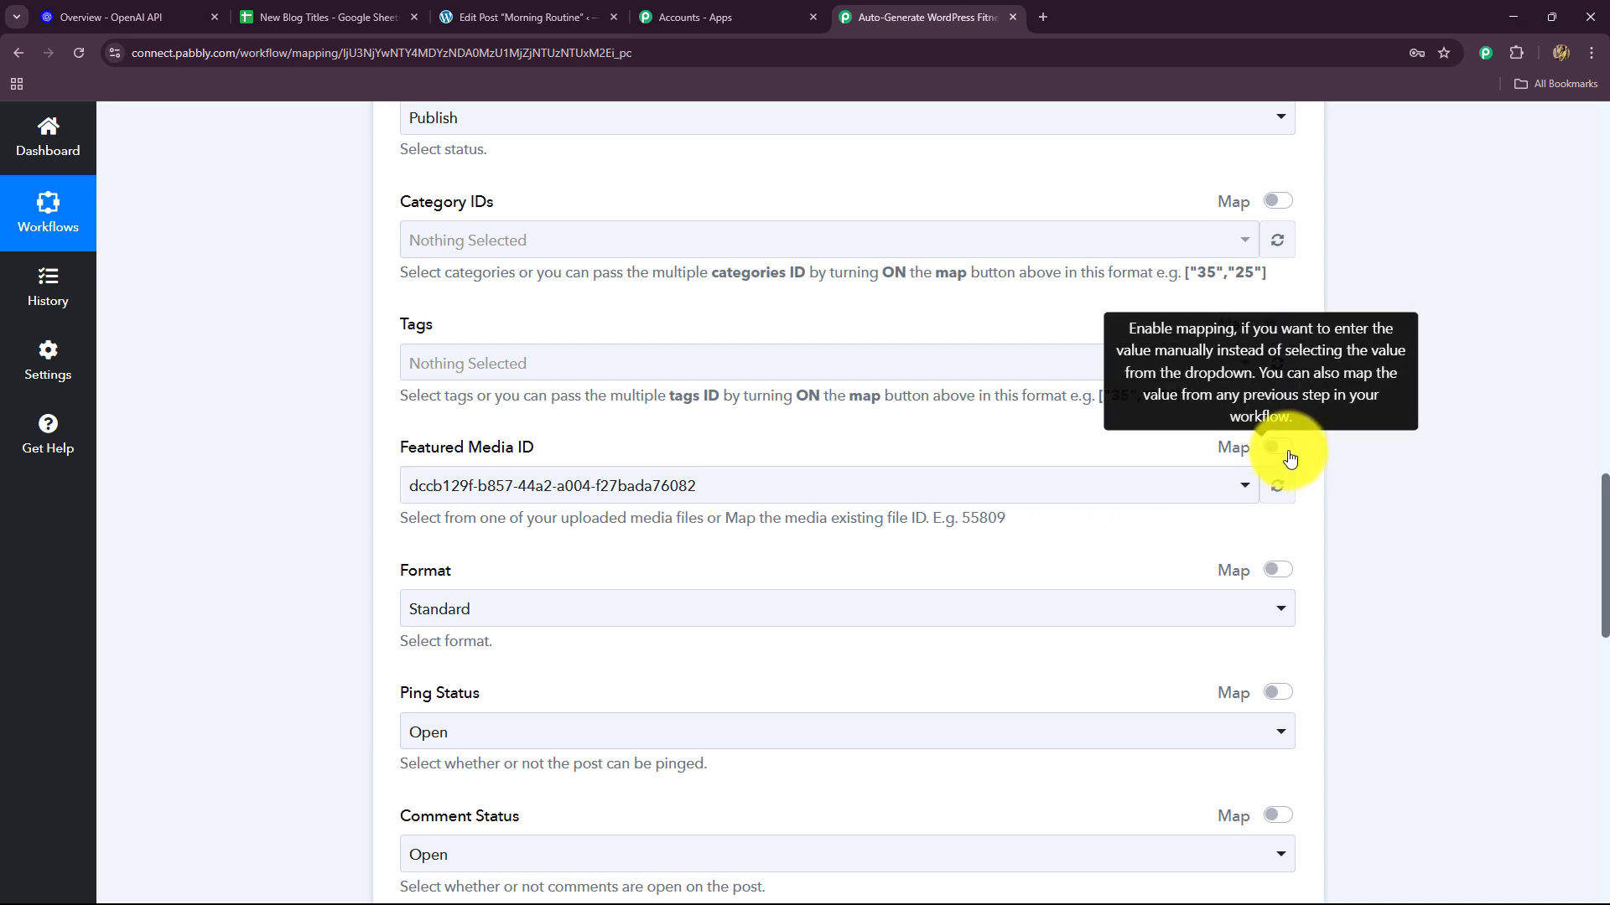
left_click_drag(830, 485, 330, 484)
key("BackSpace")
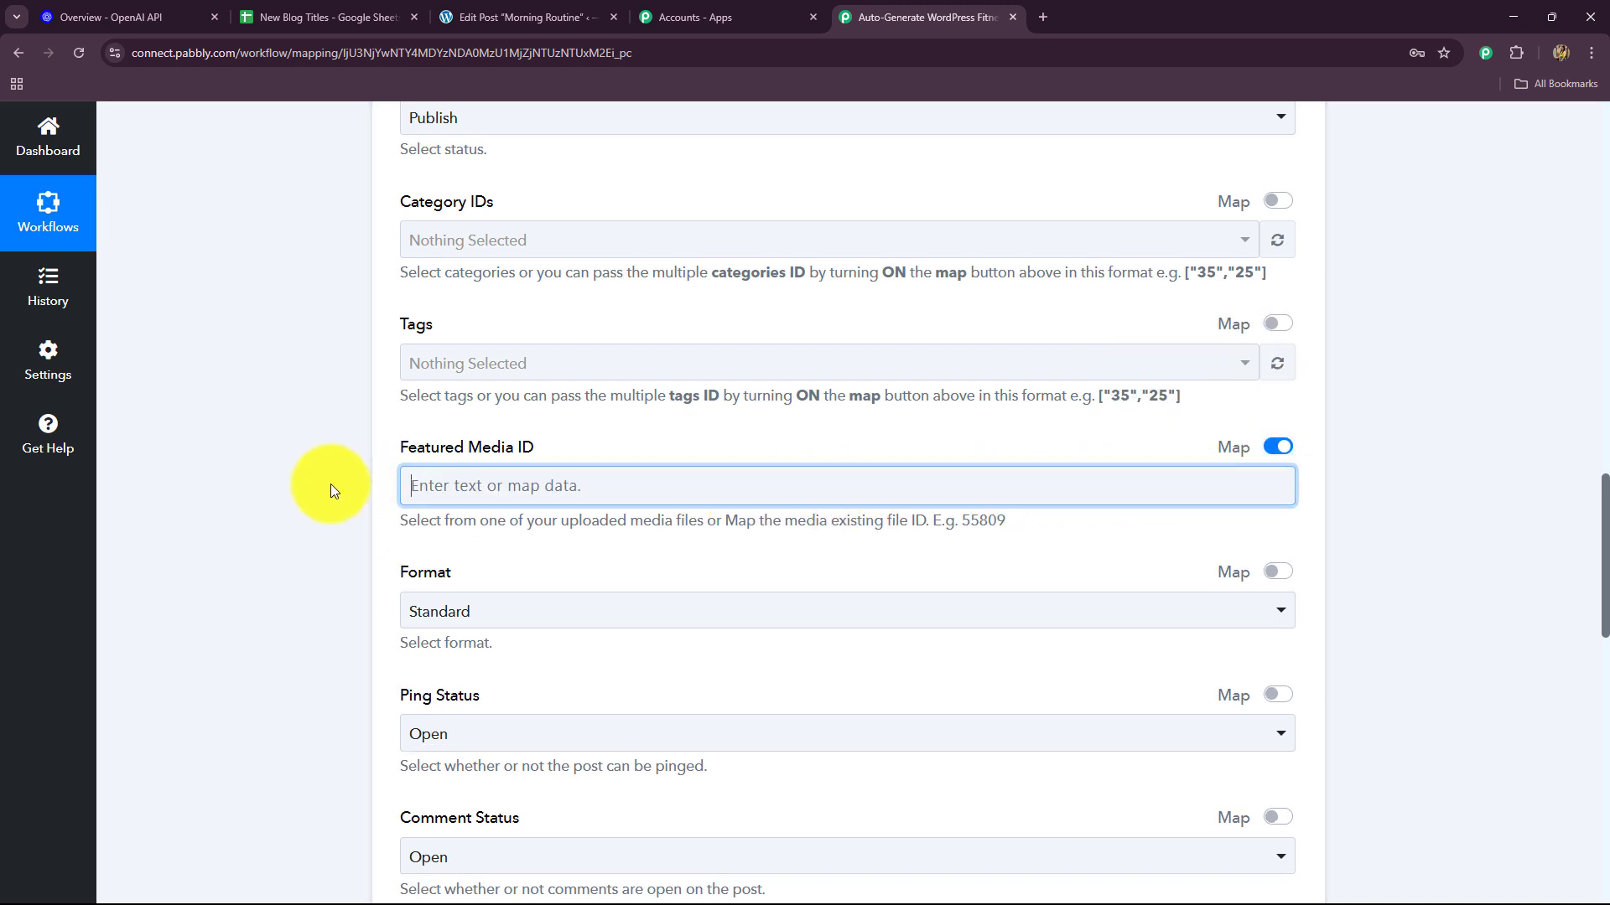
left_click(459, 479)
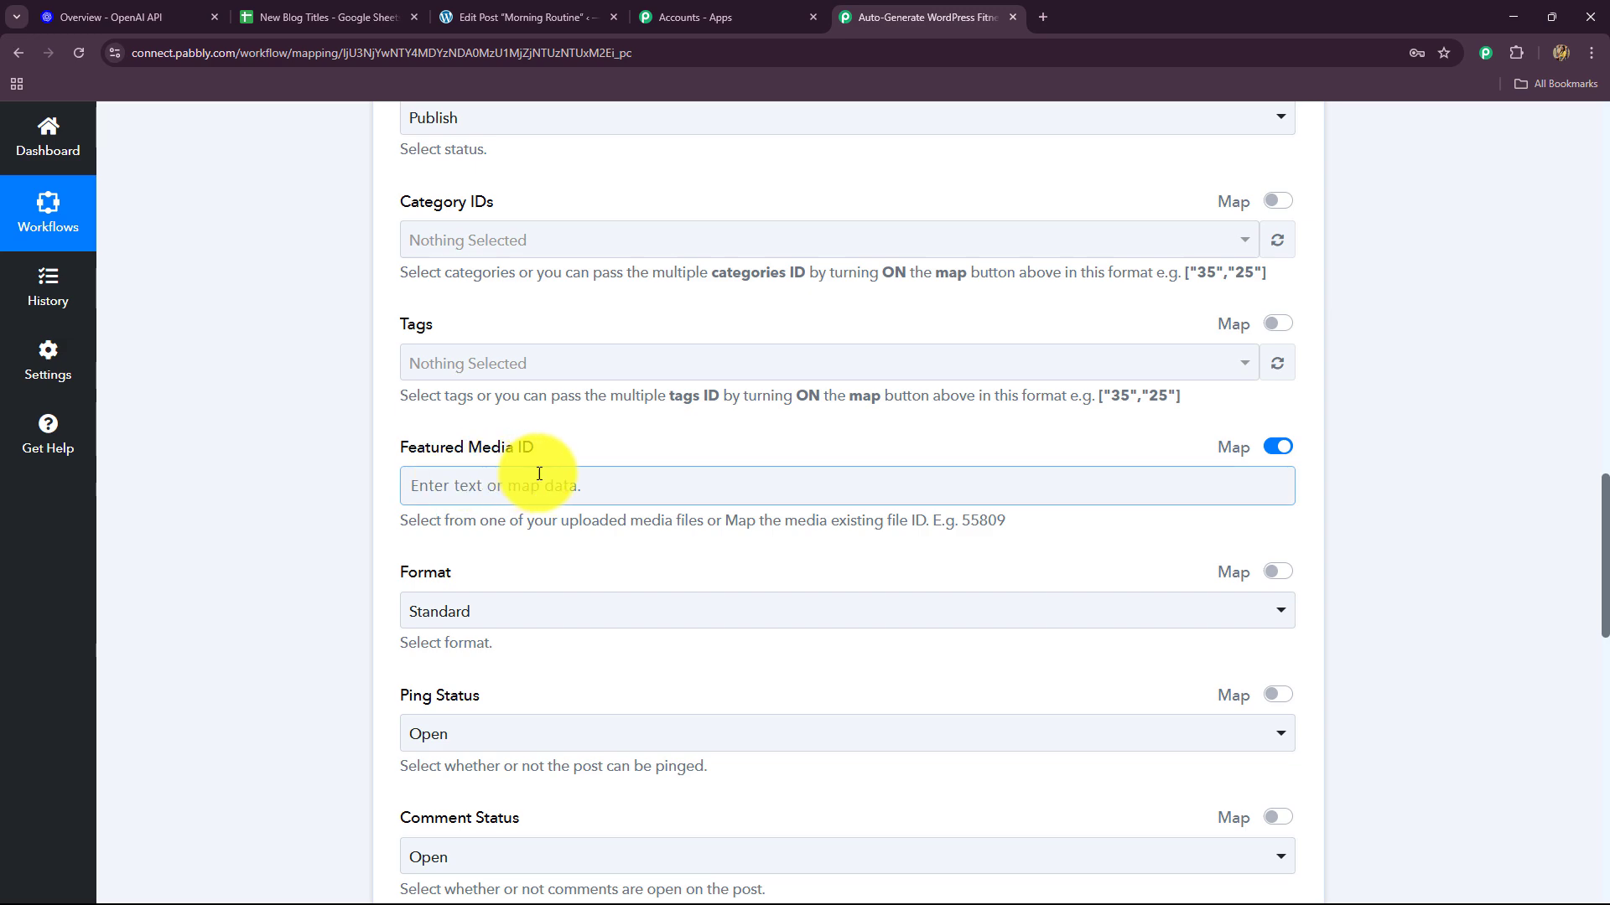
left_click(304, 500)
Step: Save the WordPress action with a test request and check the post Id in the response
scroll(298, 480, "down", 4)
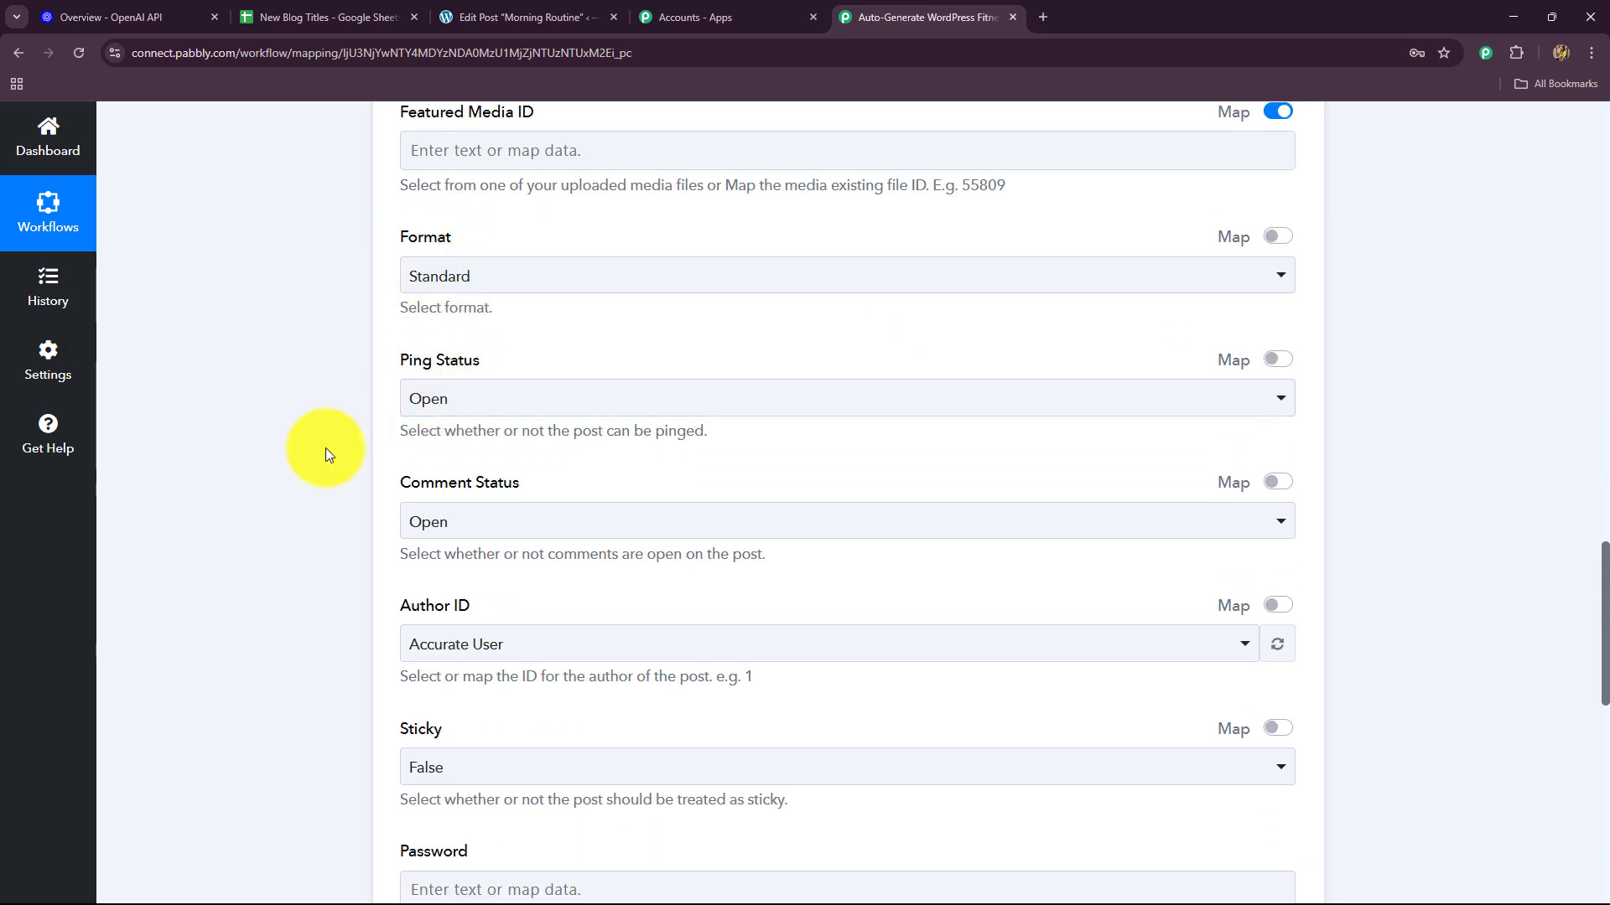
scroll(325, 448, "down", 2)
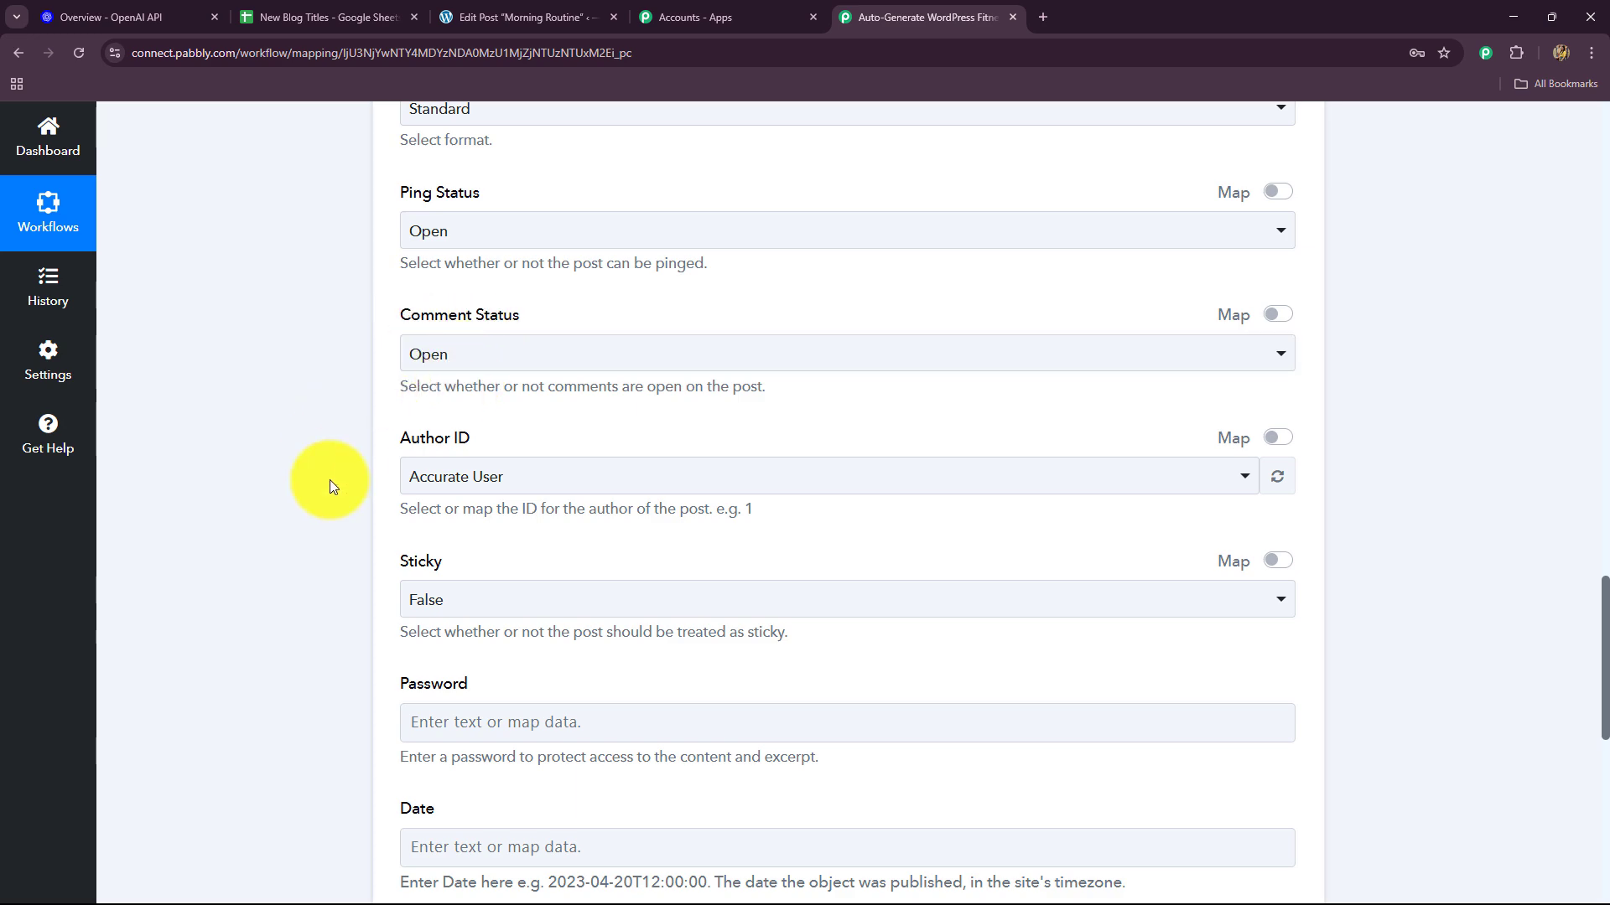
scroll(330, 479, "down", 2)
scroll(329, 479, "down", 8)
scroll(586, 381, "up", 6)
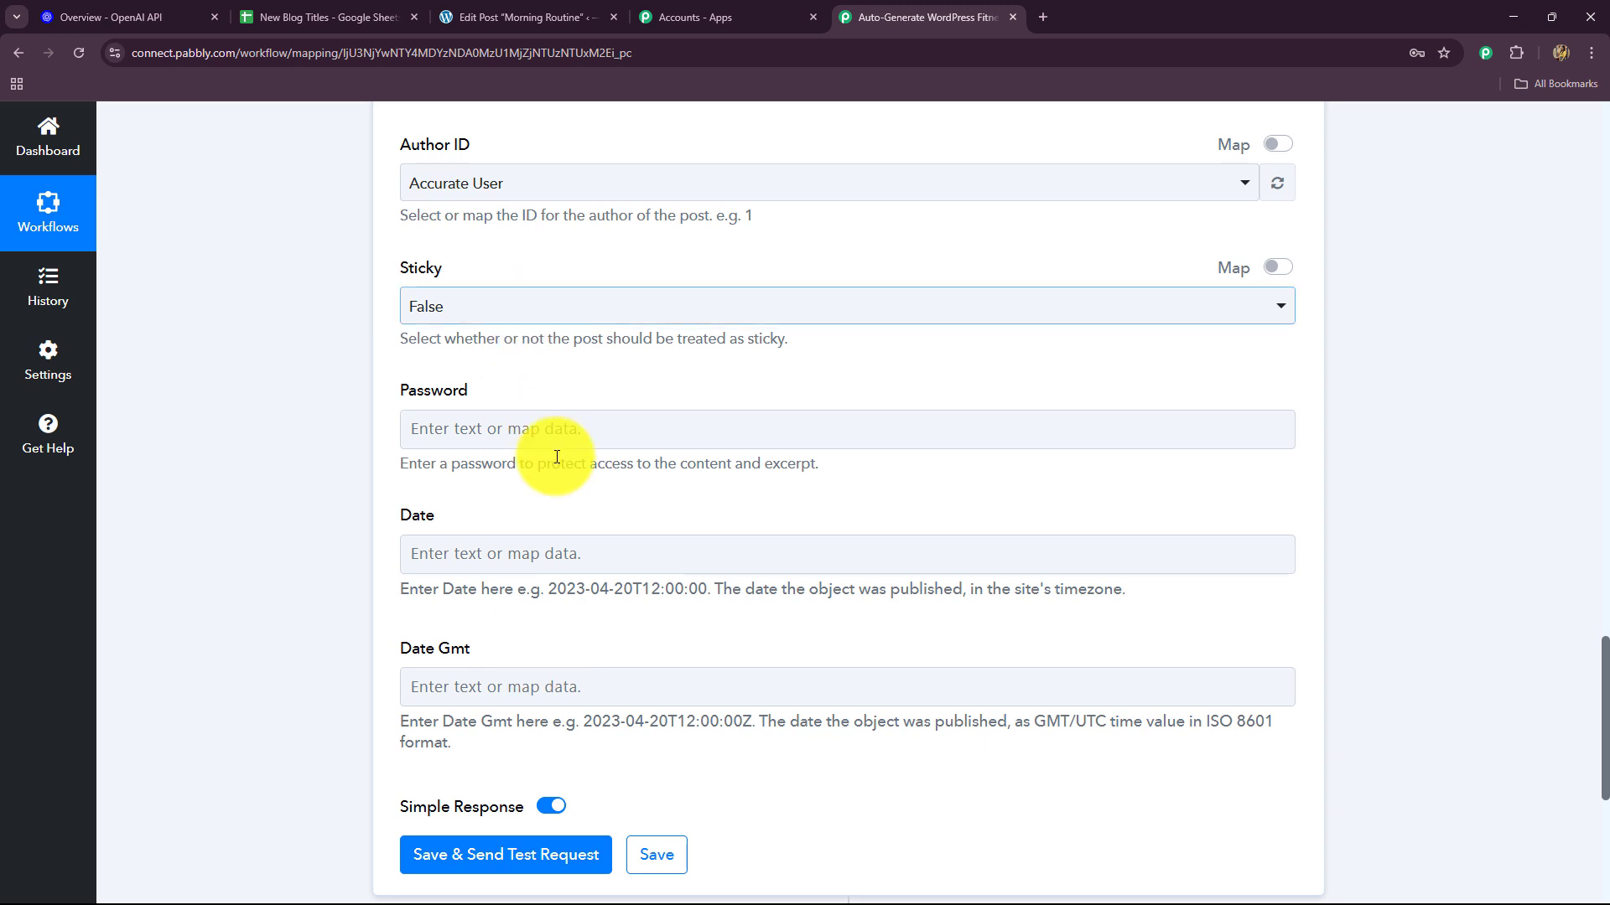
scroll(510, 433, "down", 4)
left_click(532, 527)
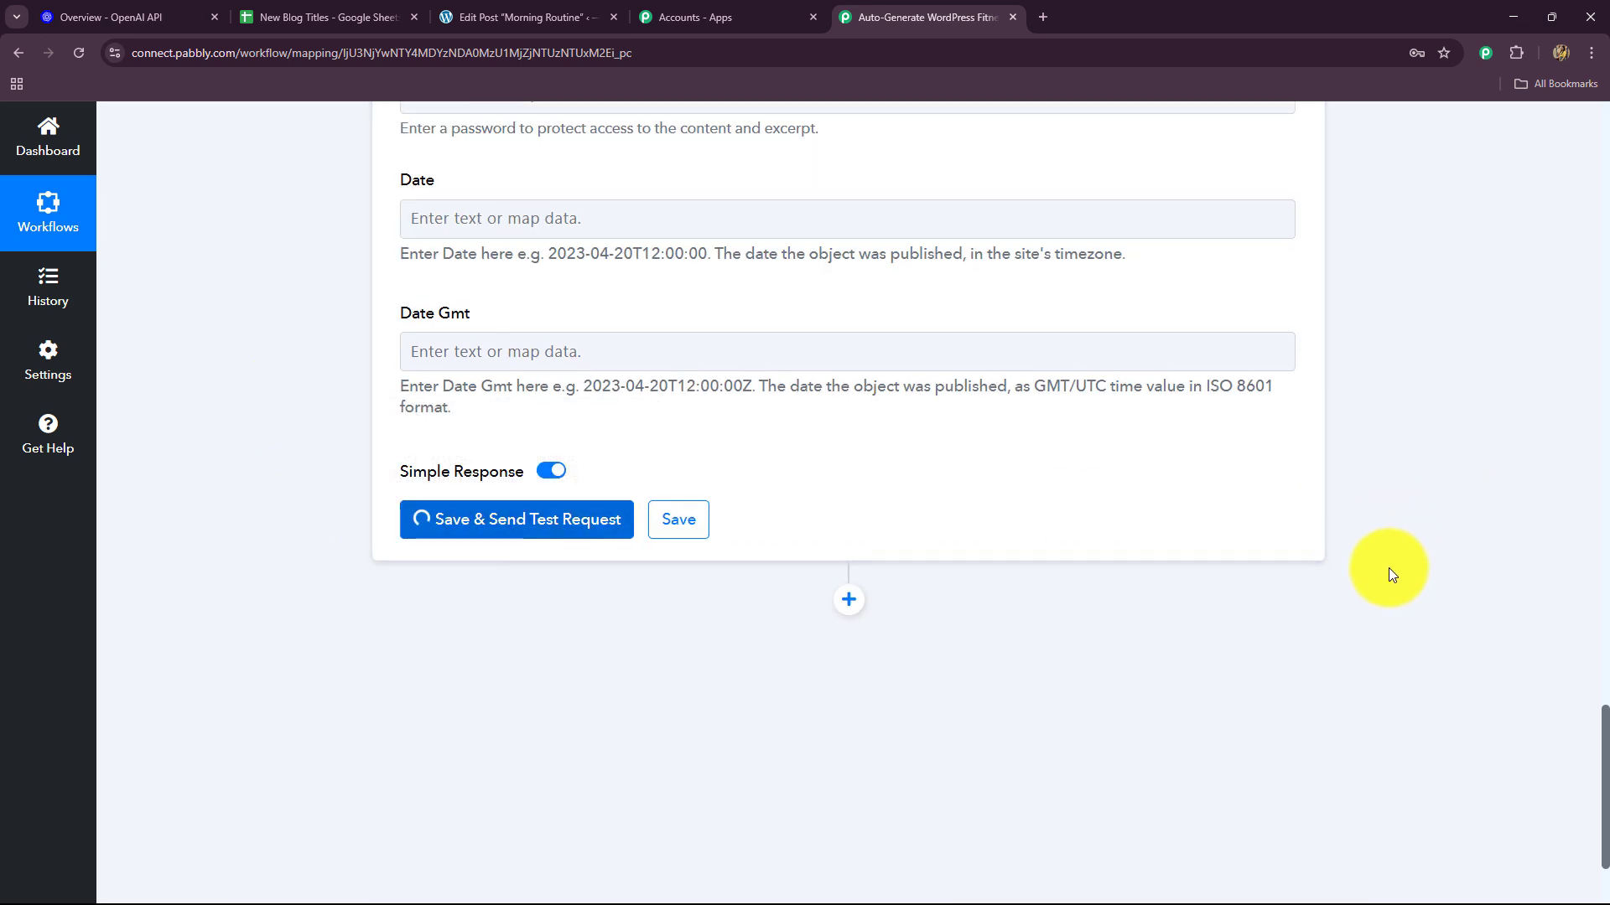
scroll(1213, 243, "down", 4)
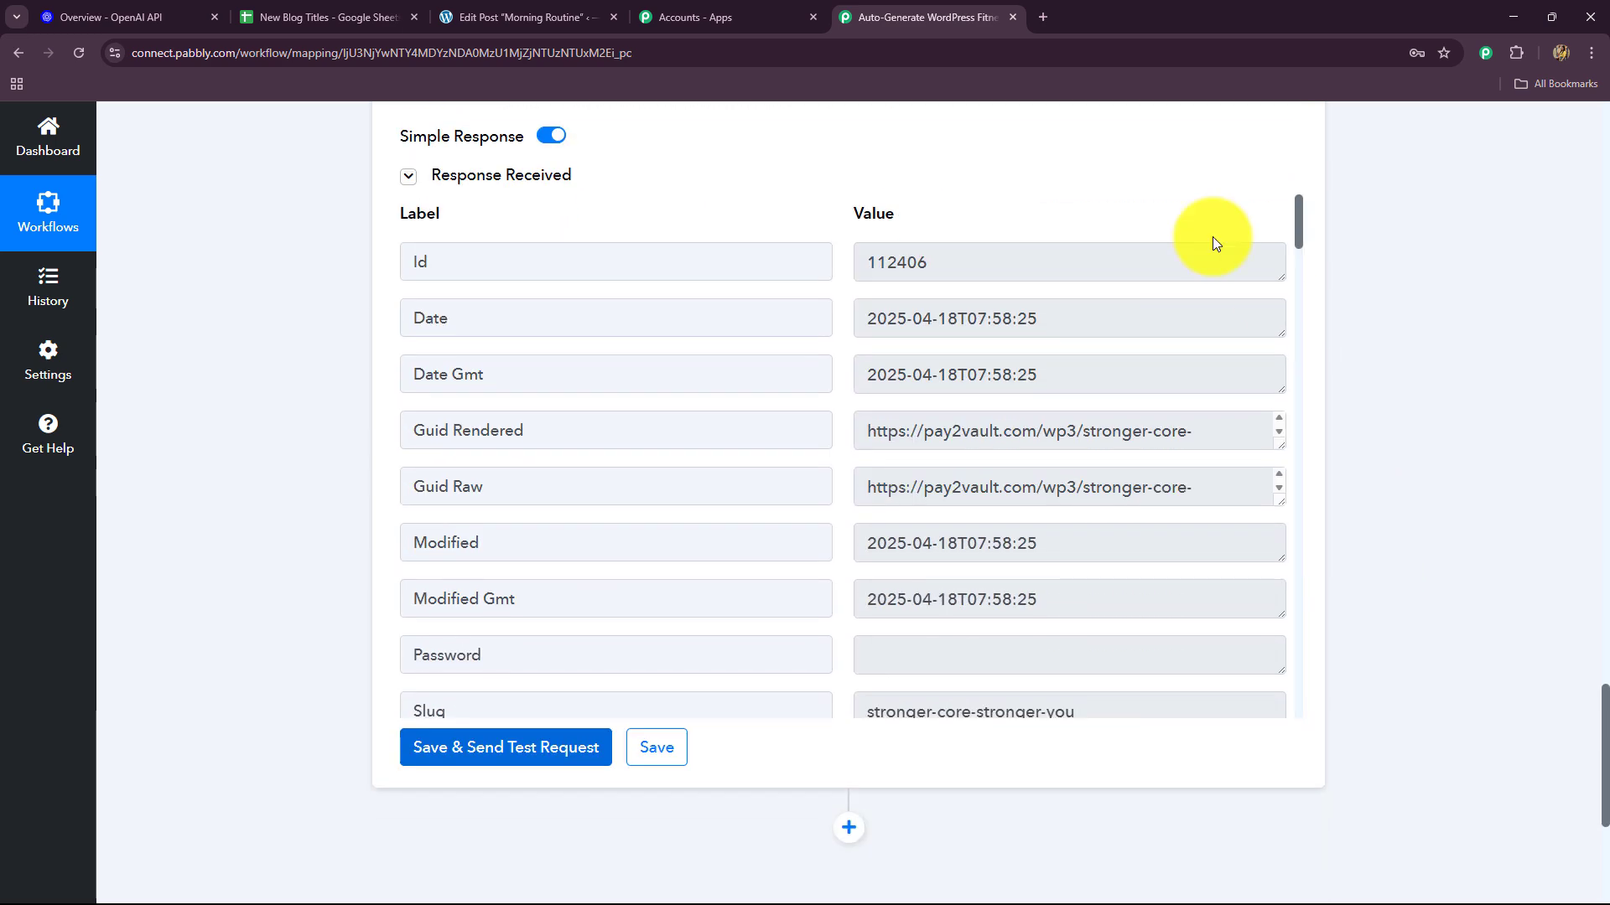
left_click_drag(953, 260, 819, 286)
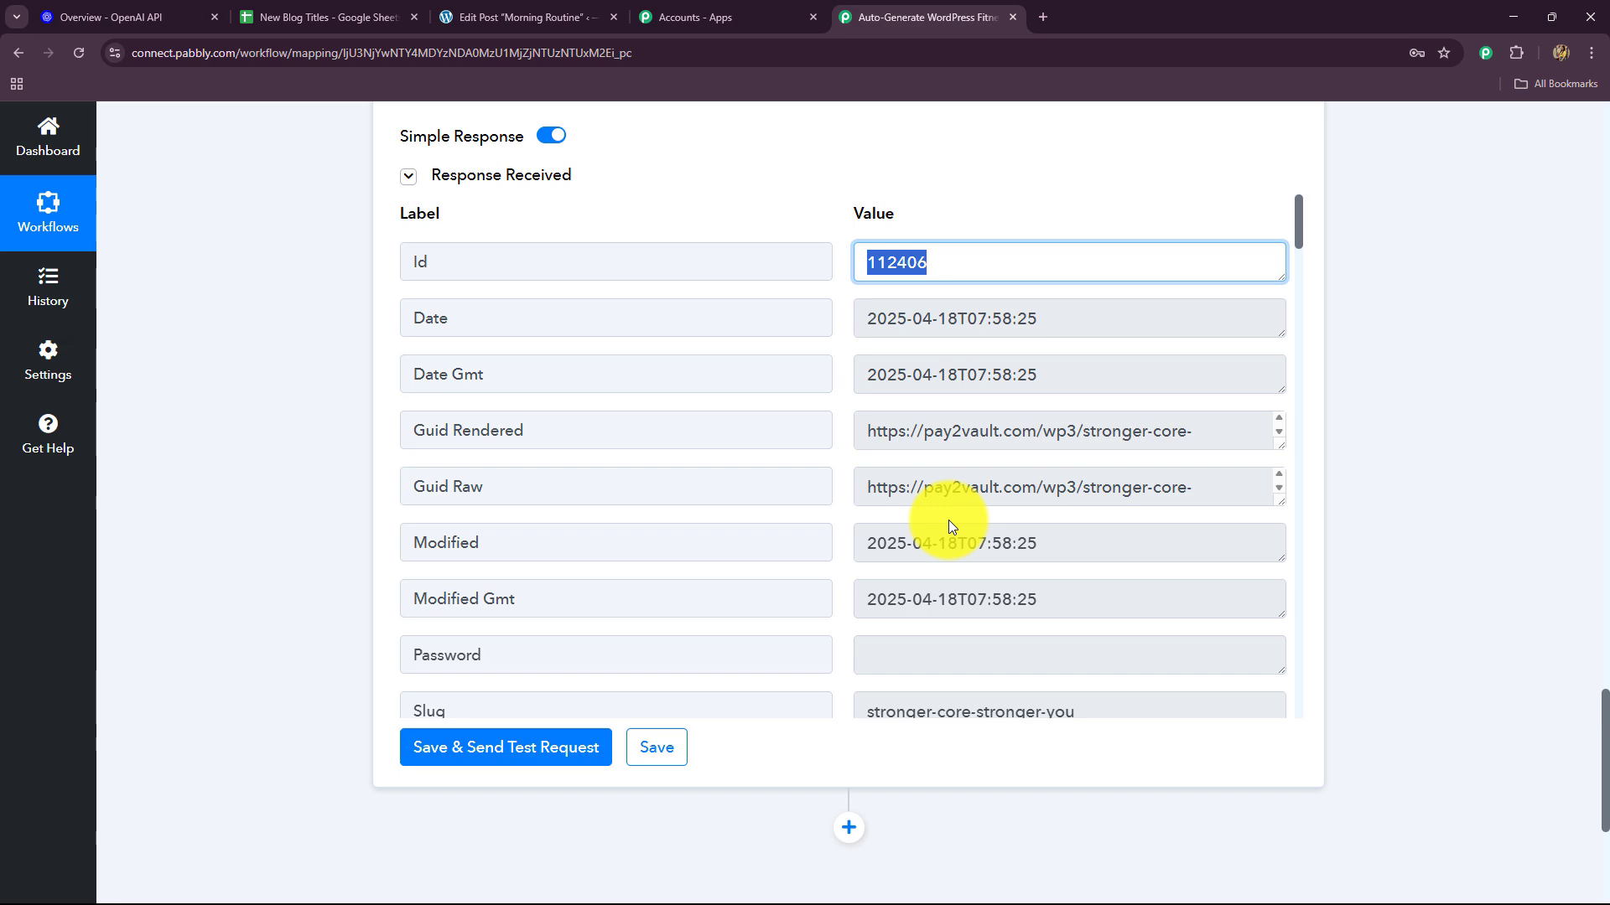
Step: Switch to the WordPress admin and open the post "Stronger Core, Stronger You" from the posts list to check its content
left_click(487, 18)
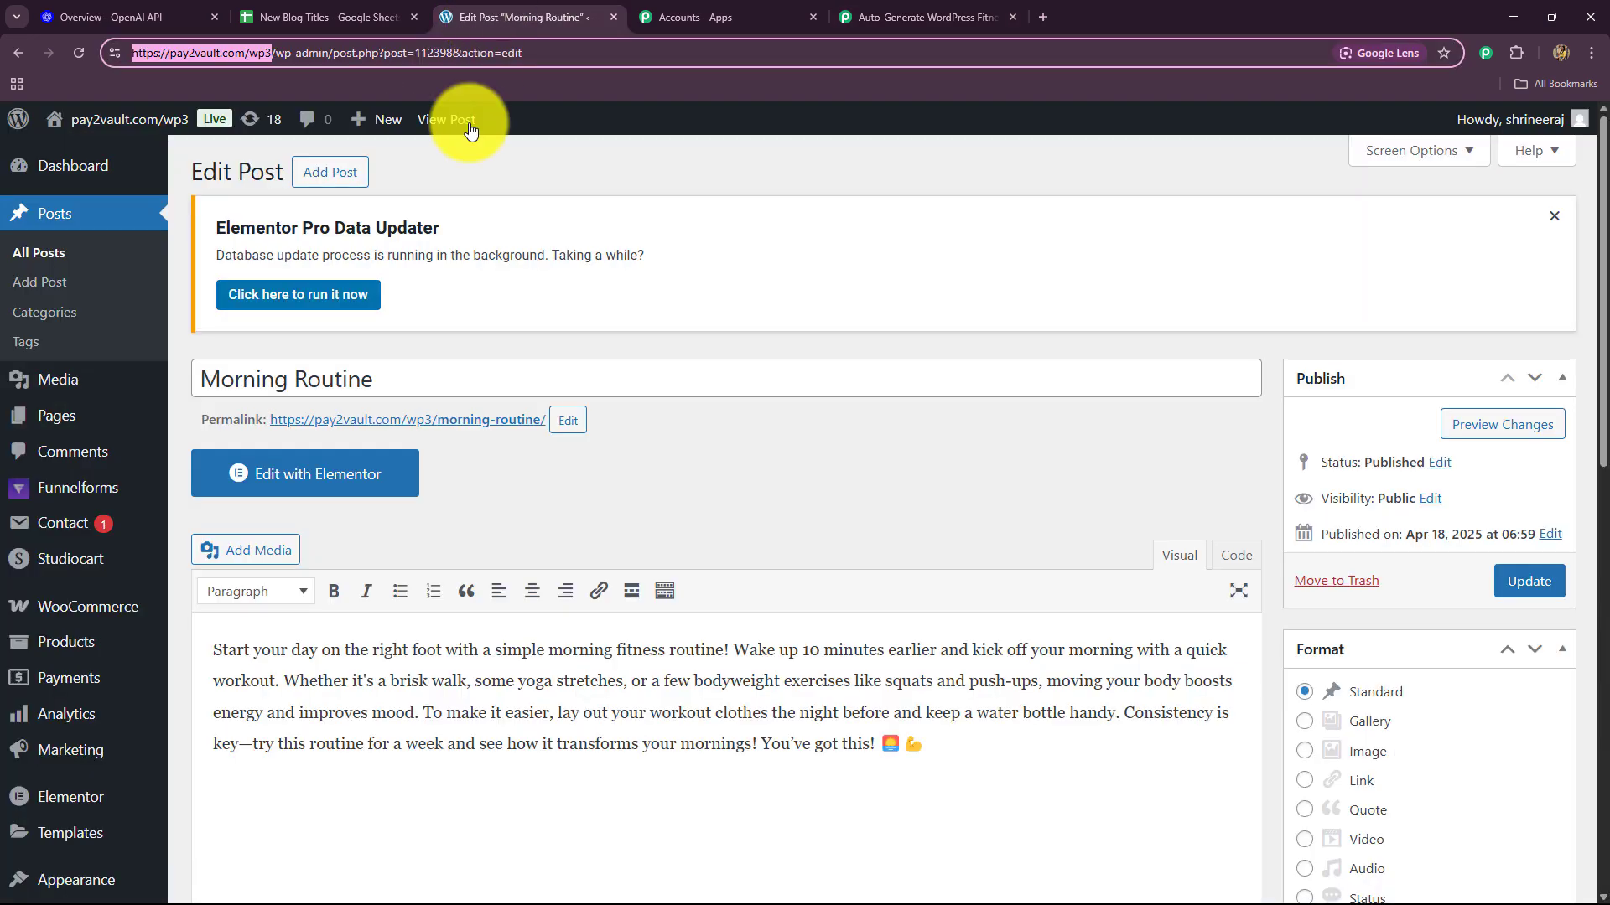
left_click(46, 254)
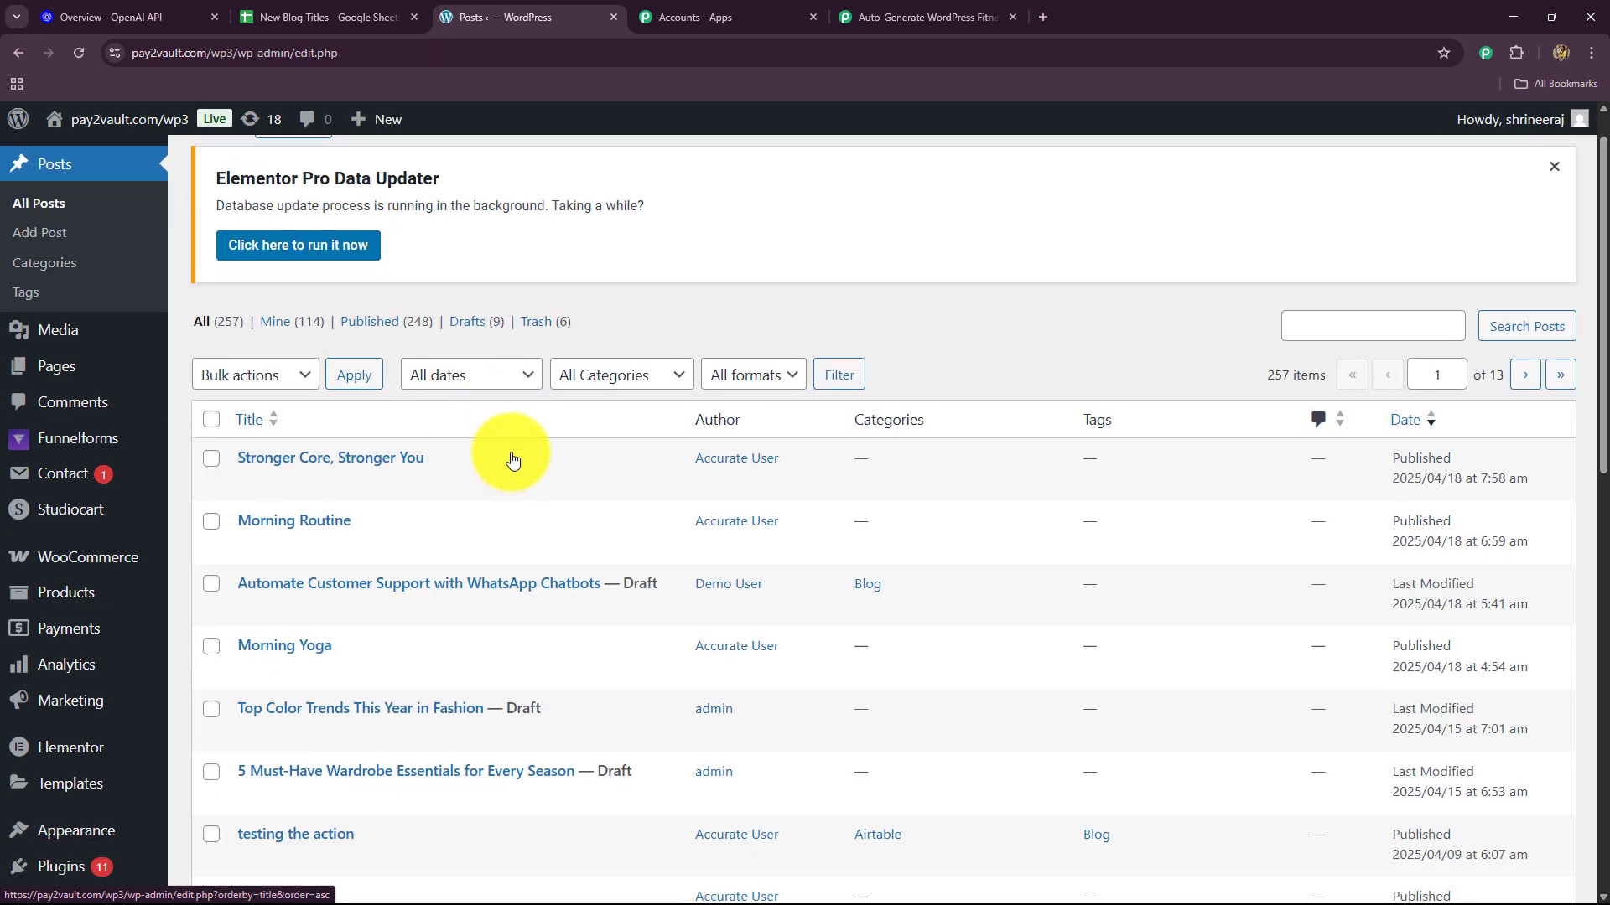
scroll(372, 356, "down", 2)
mouse_move(1222, 369)
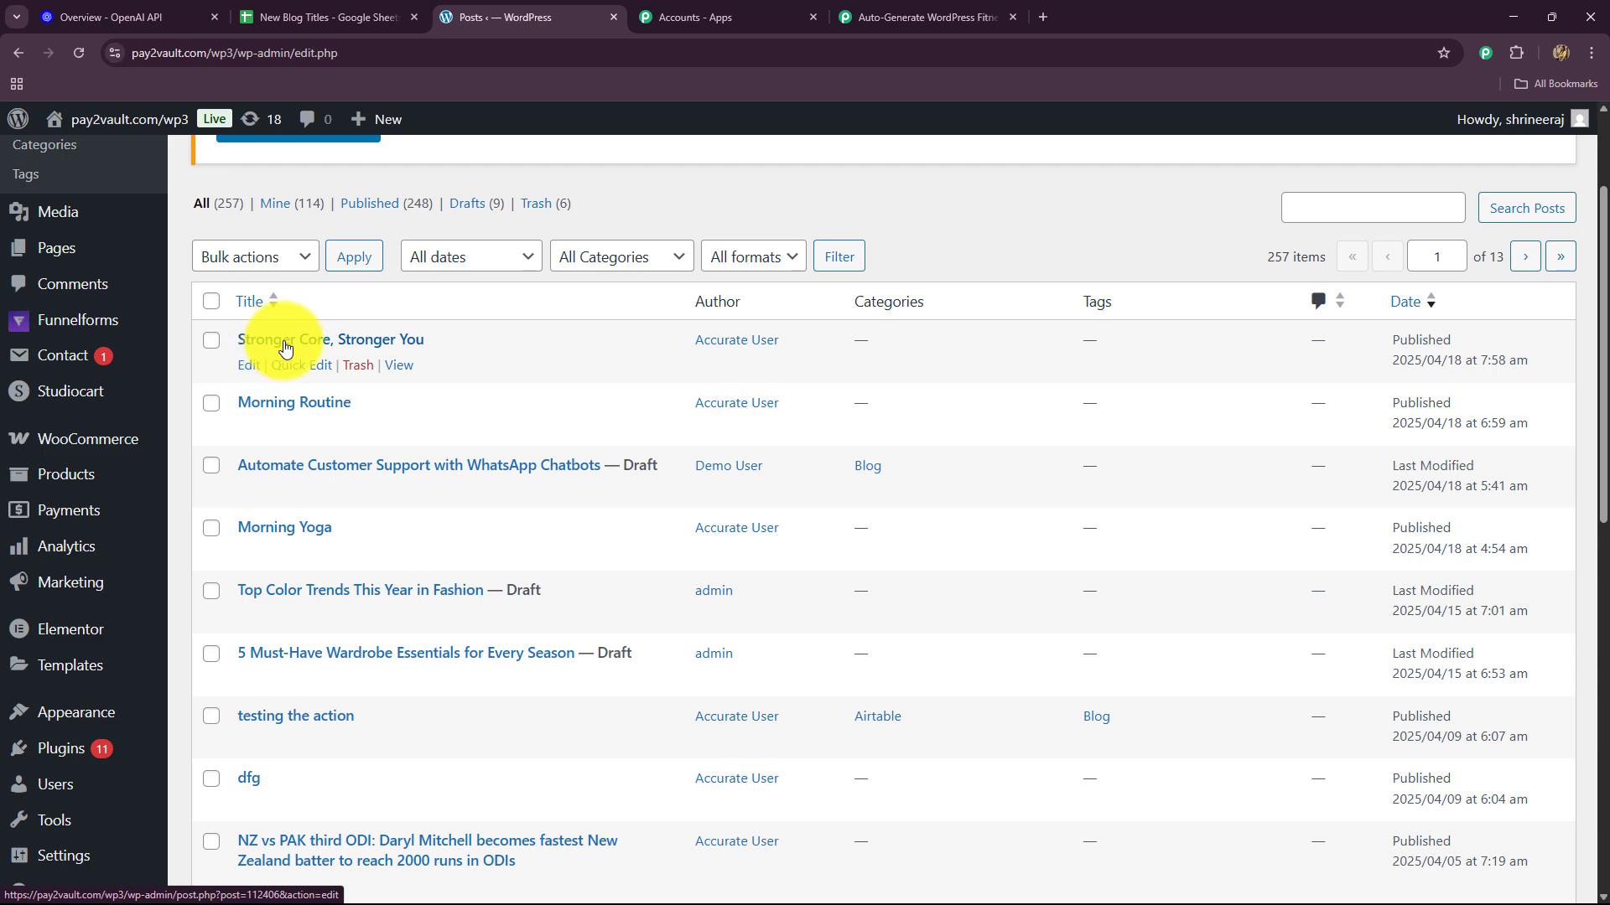
left_click(359, 344)
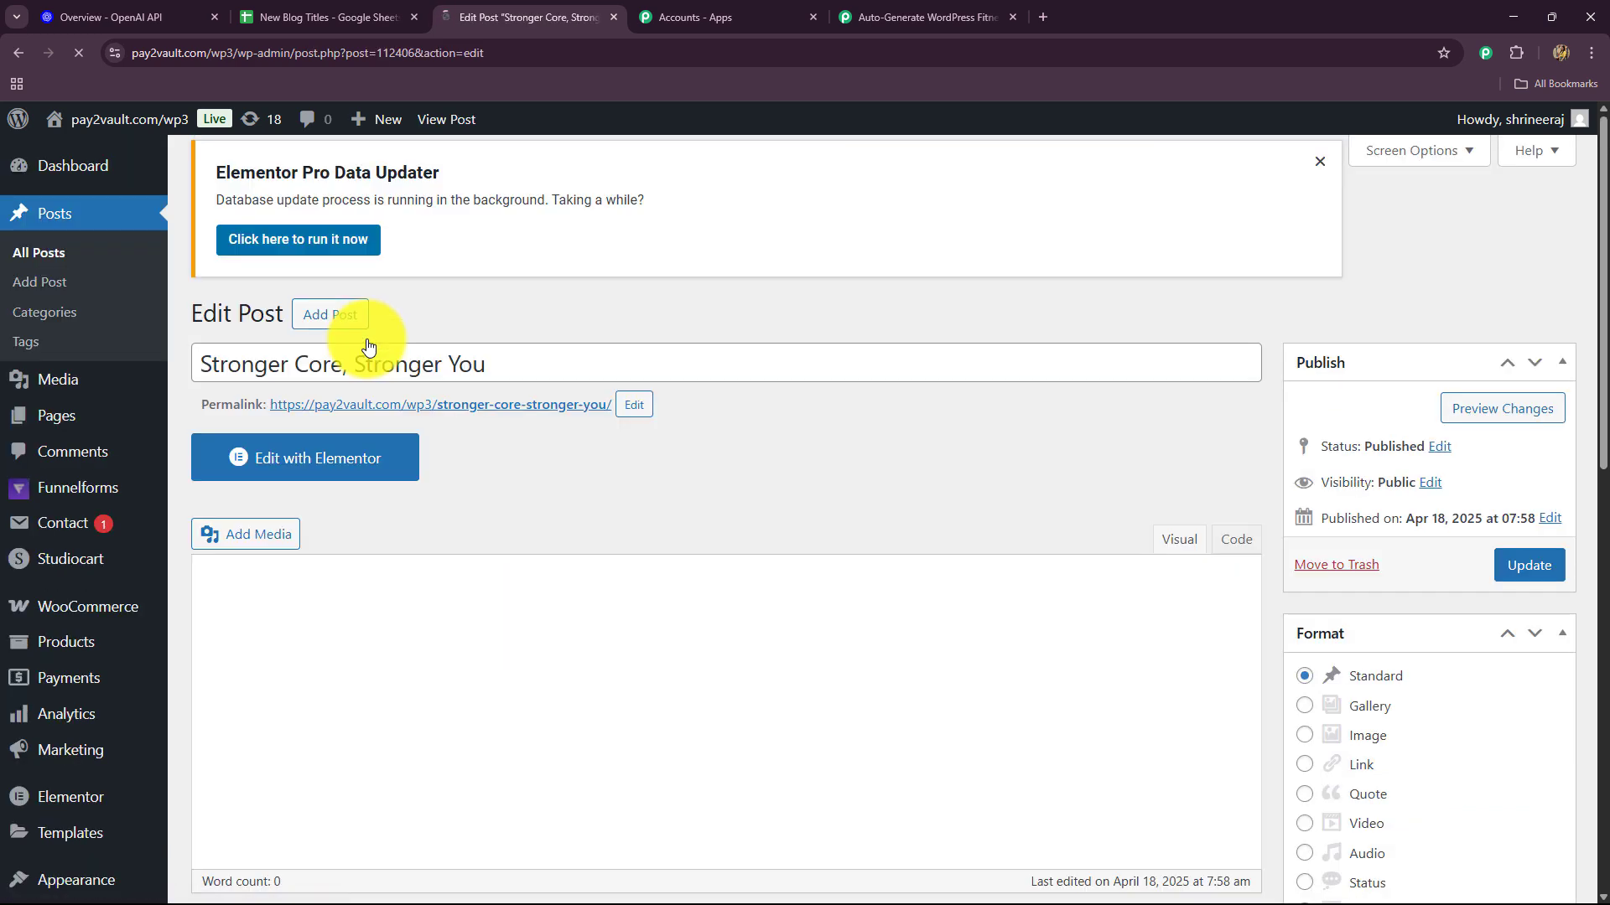
scroll(706, 416, "down", 9)
scroll(508, 393, "up", 4)
scroll(508, 393, "up", 2)
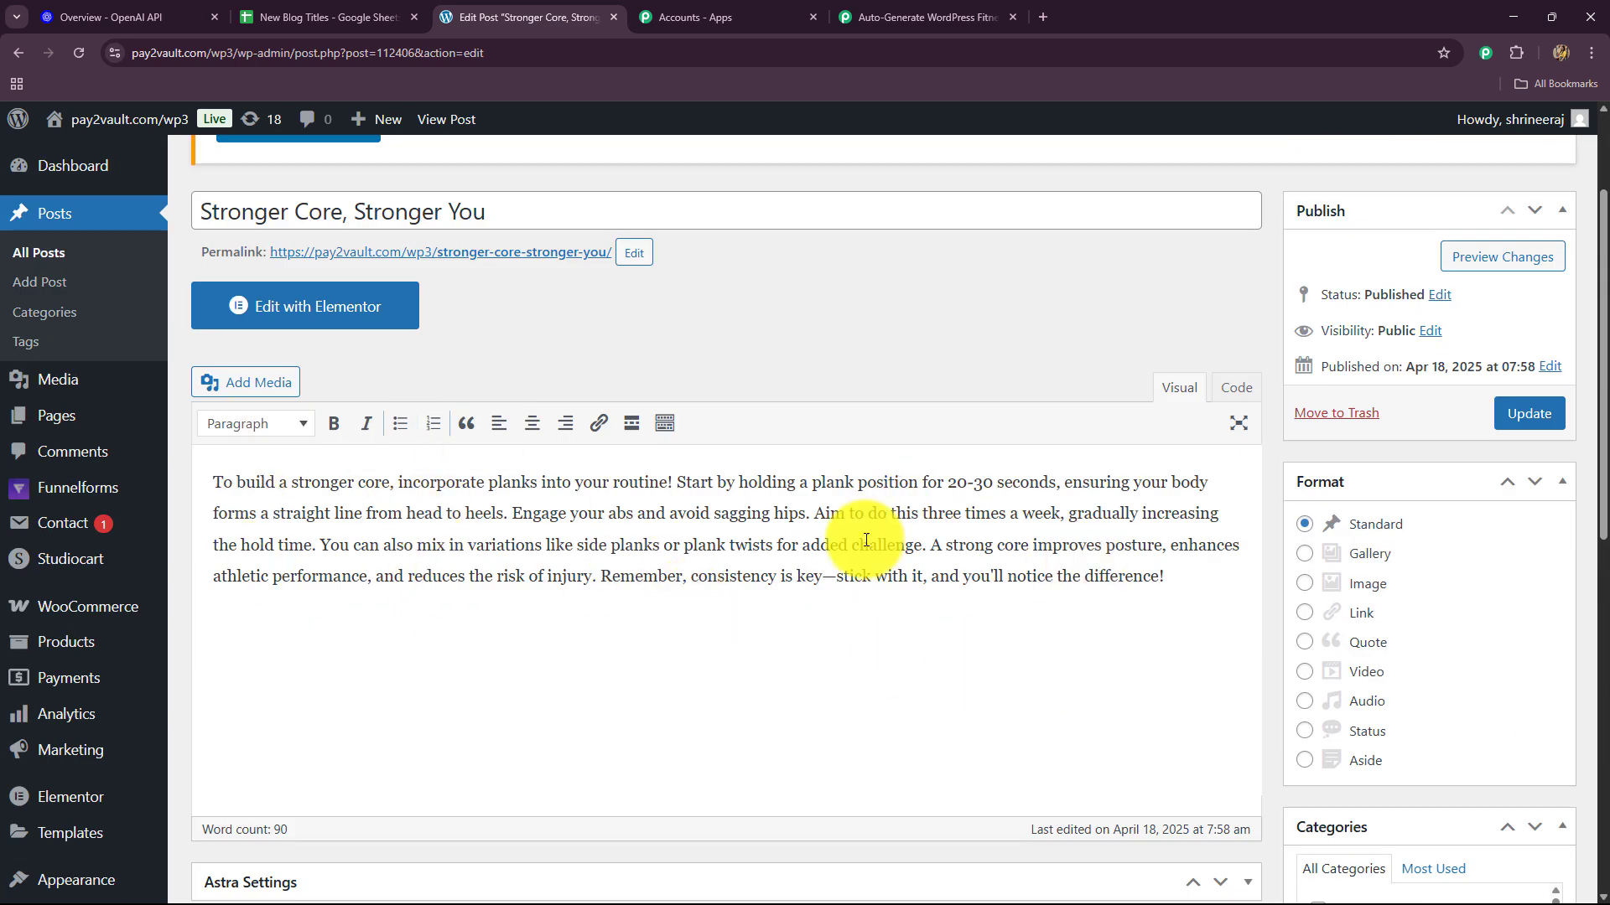
Step: View the live page of the "Stronger Core, Stronger You" post and return to its editor
left_click(361, 252)
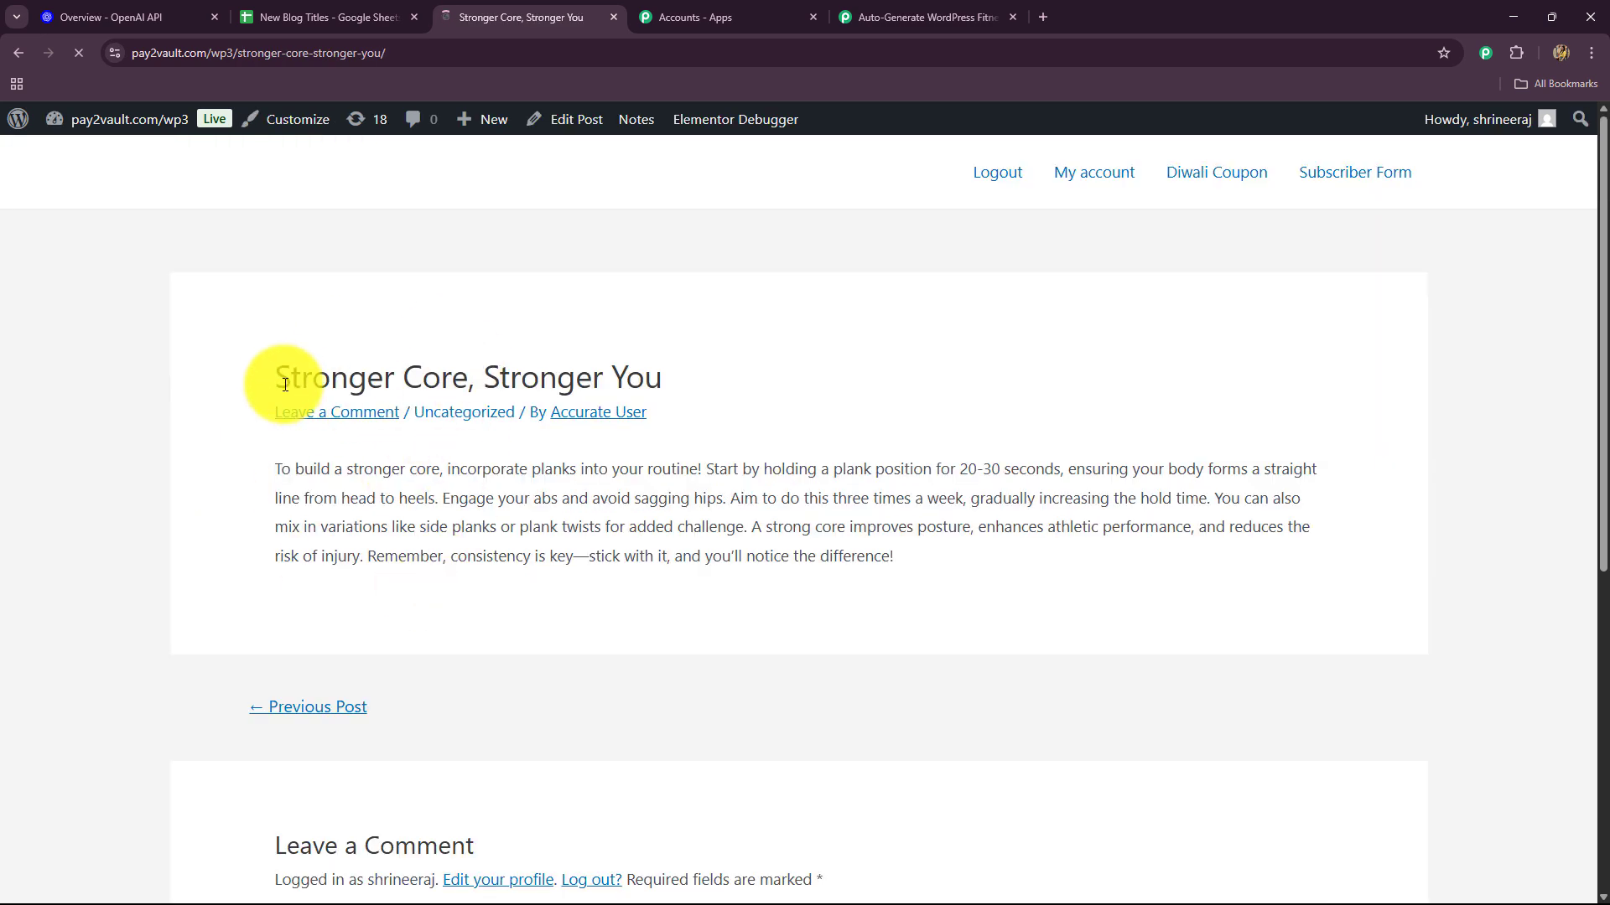
left_click_drag(276, 377, 1278, 650)
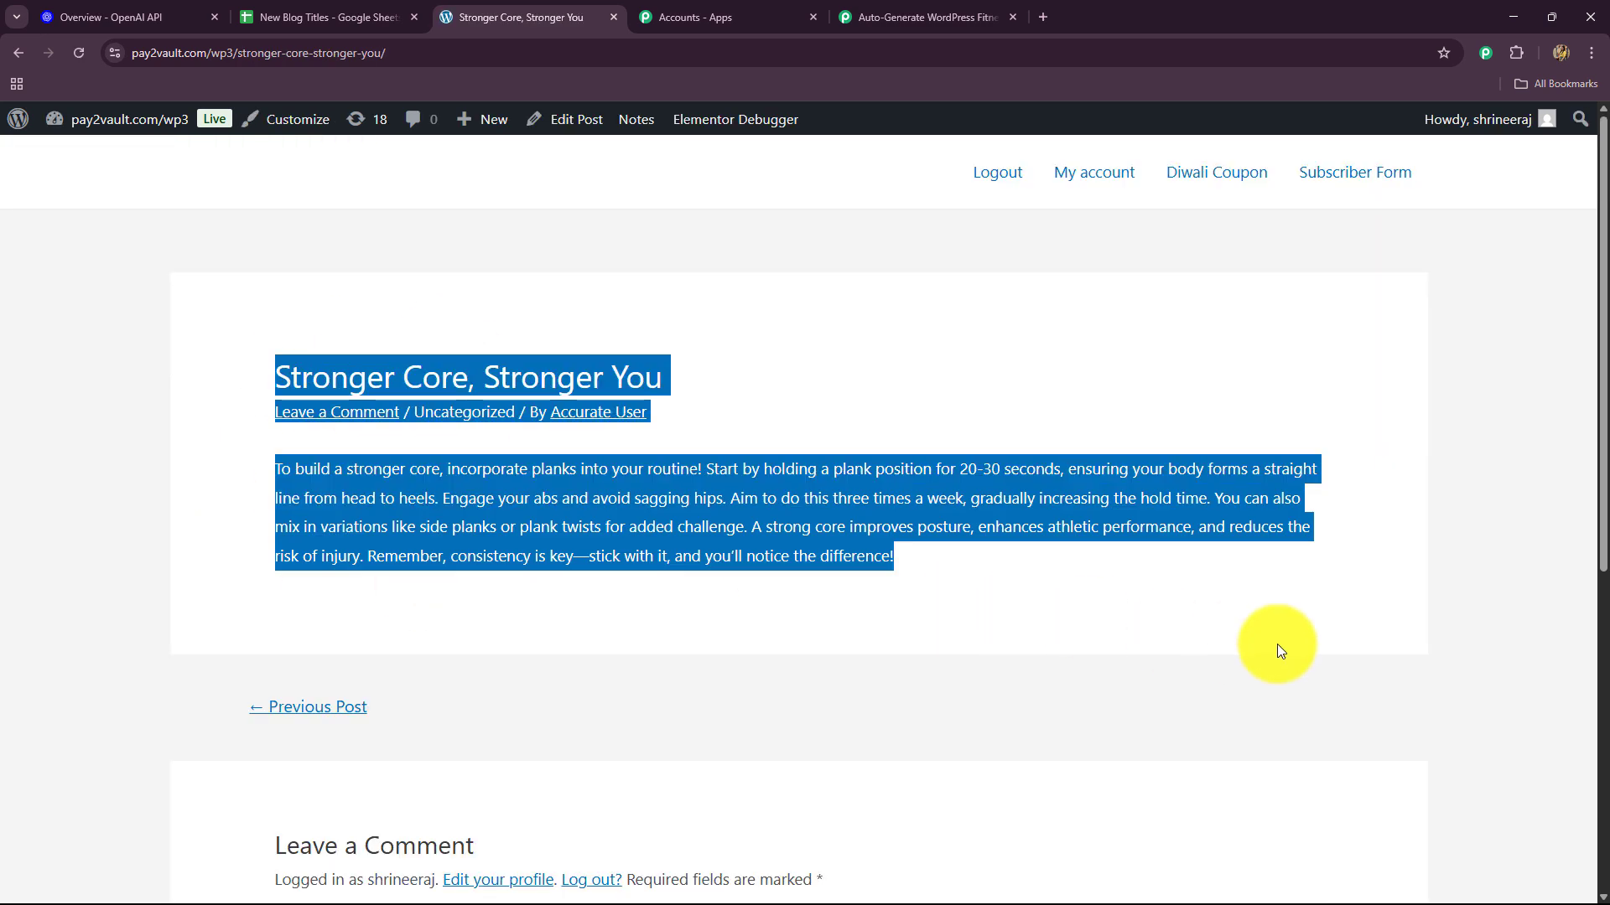
left_click(16, 53)
Step: Return to the Pabbly Connect workflow, collapse the WordPress action and review the whole workflow
left_click(872, 18)
scroll(1380, 386, "down", 10)
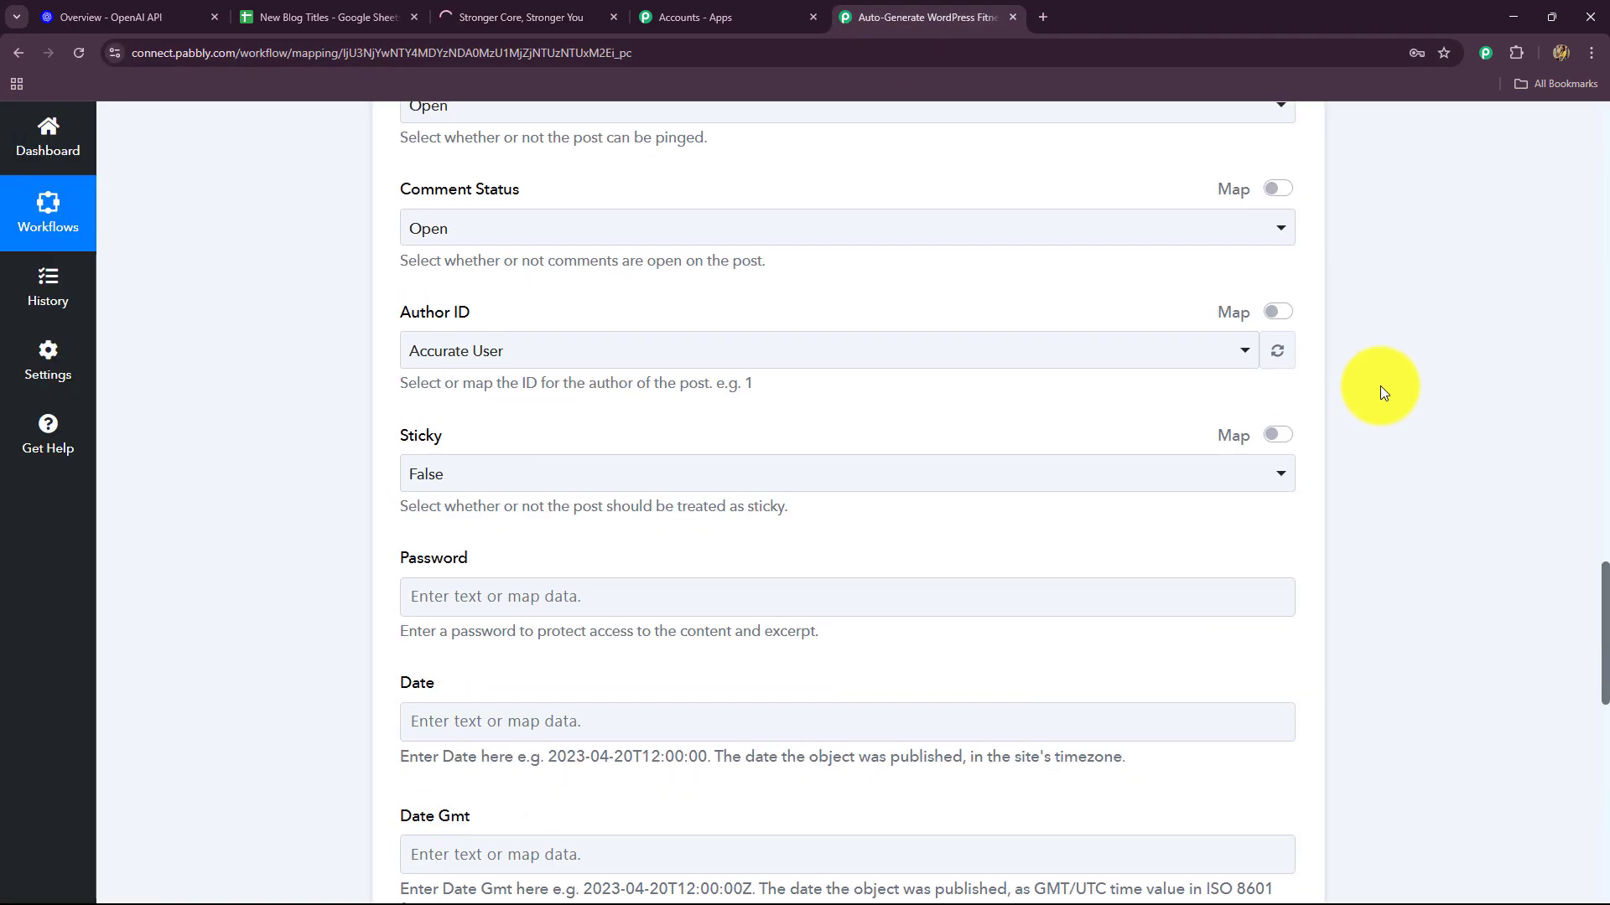
scroll(1380, 386, "up", 15)
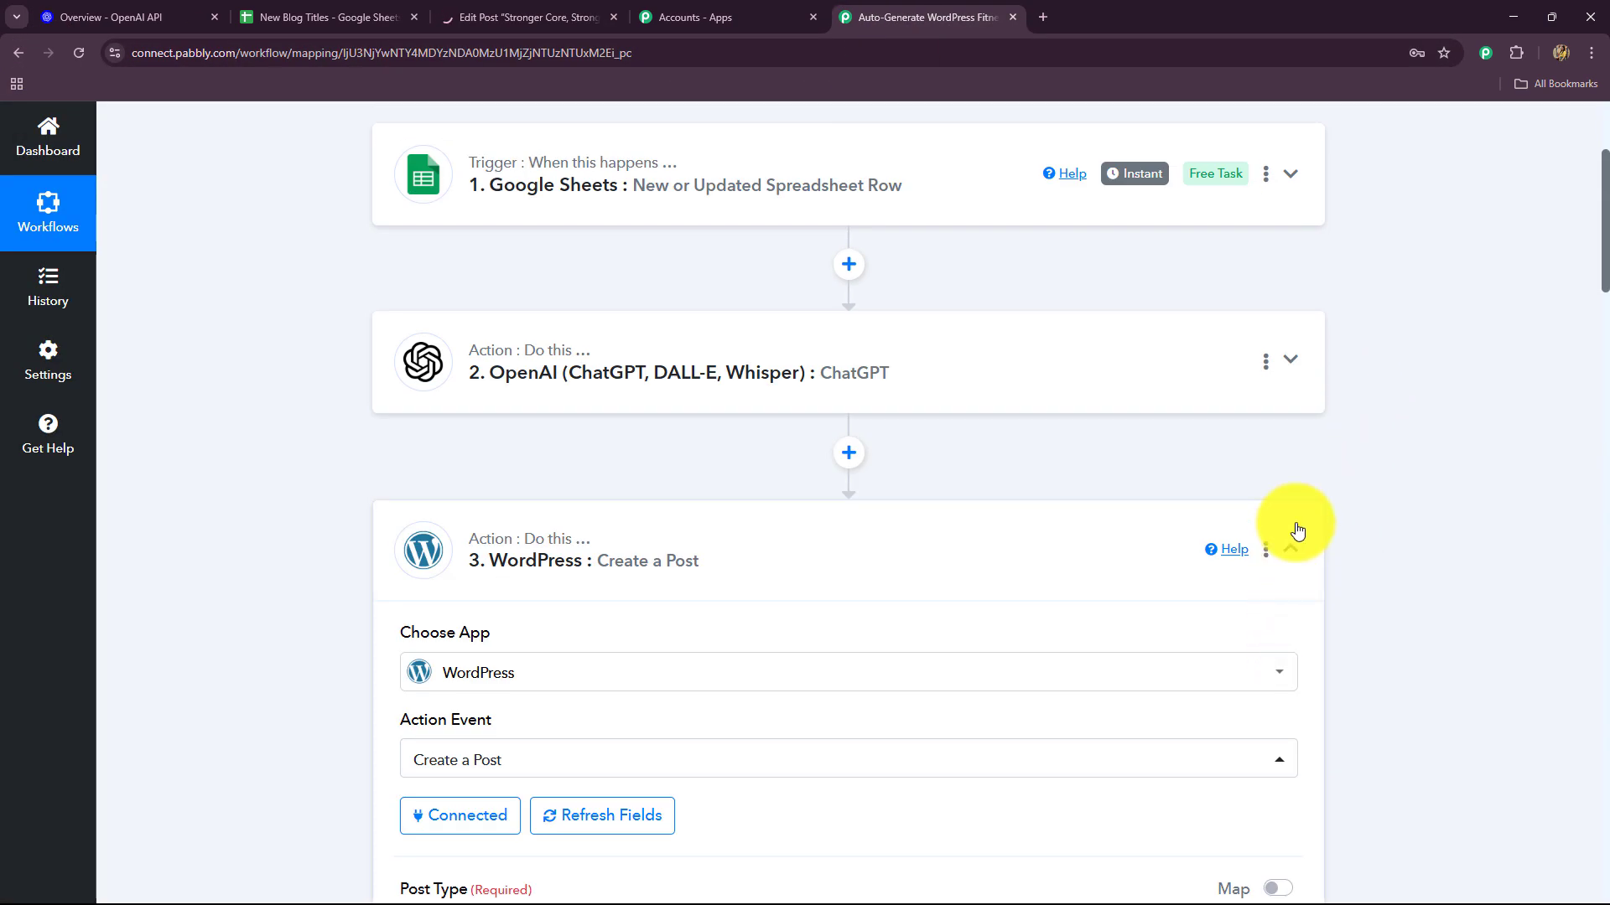
left_click(1290, 547)
scroll(1513, 480, "up", 3)
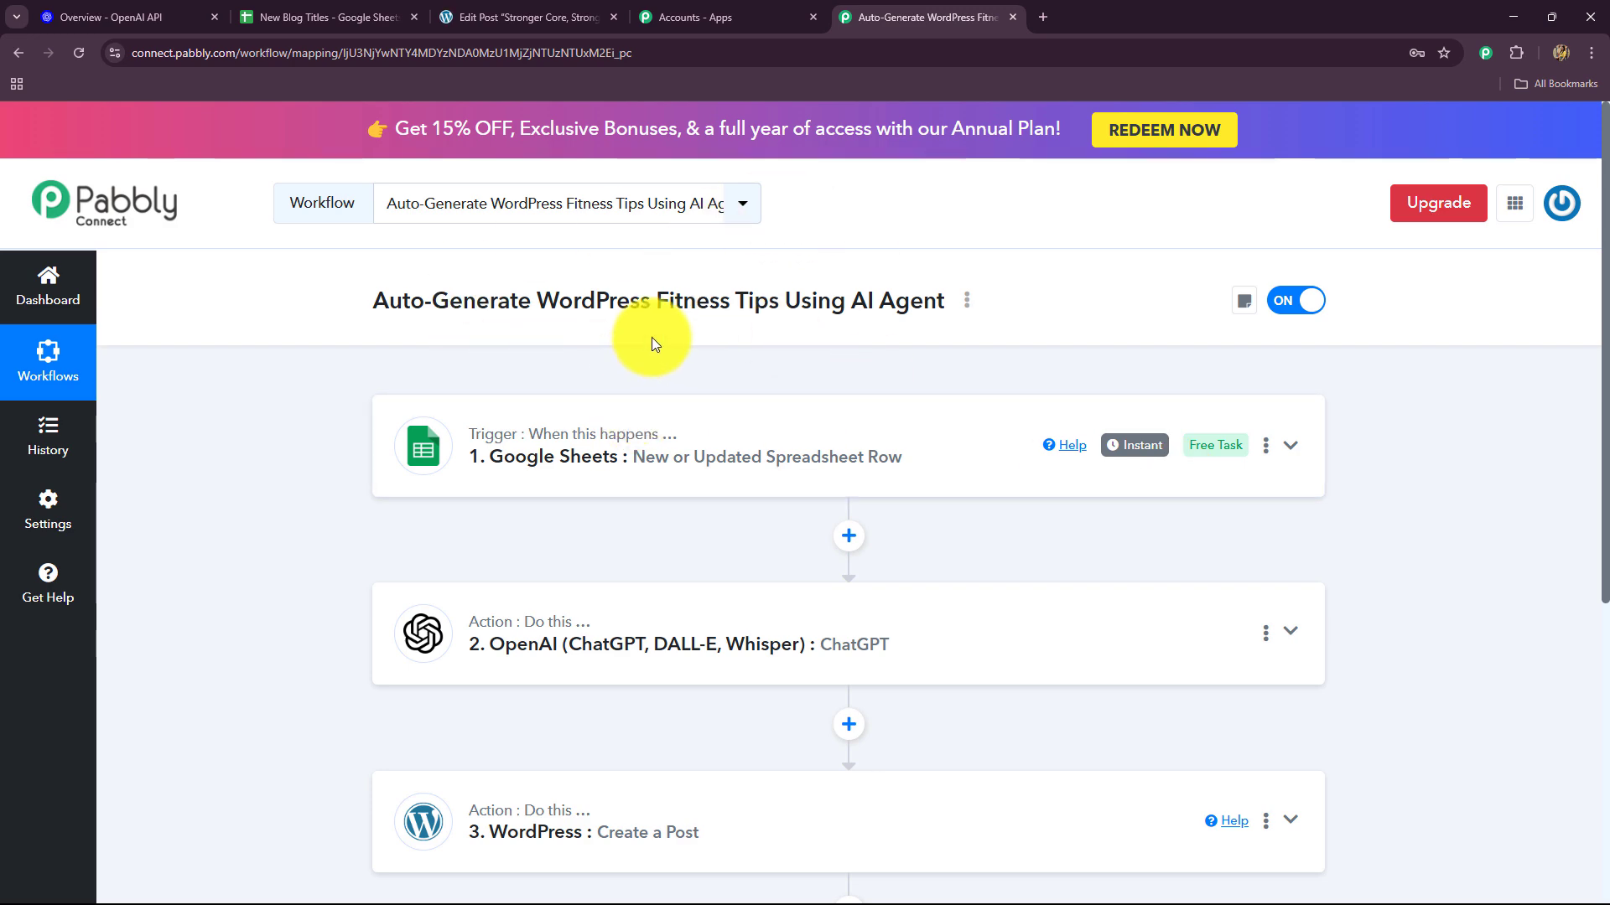
scroll(278, 411, "down", 2)
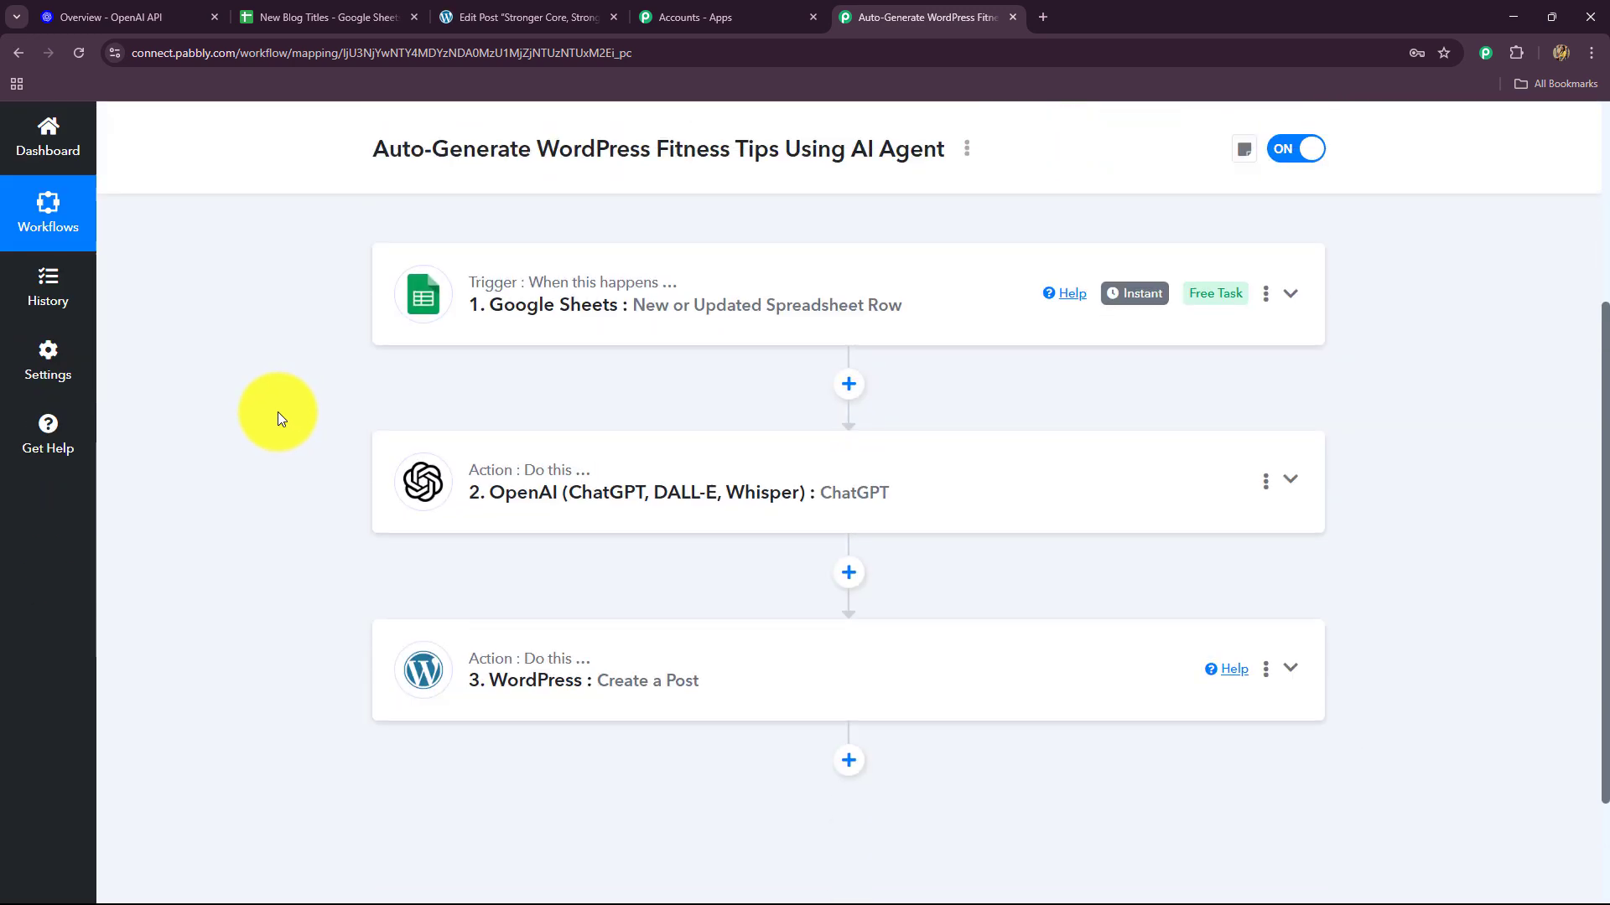
scroll(278, 411, "up", 2)
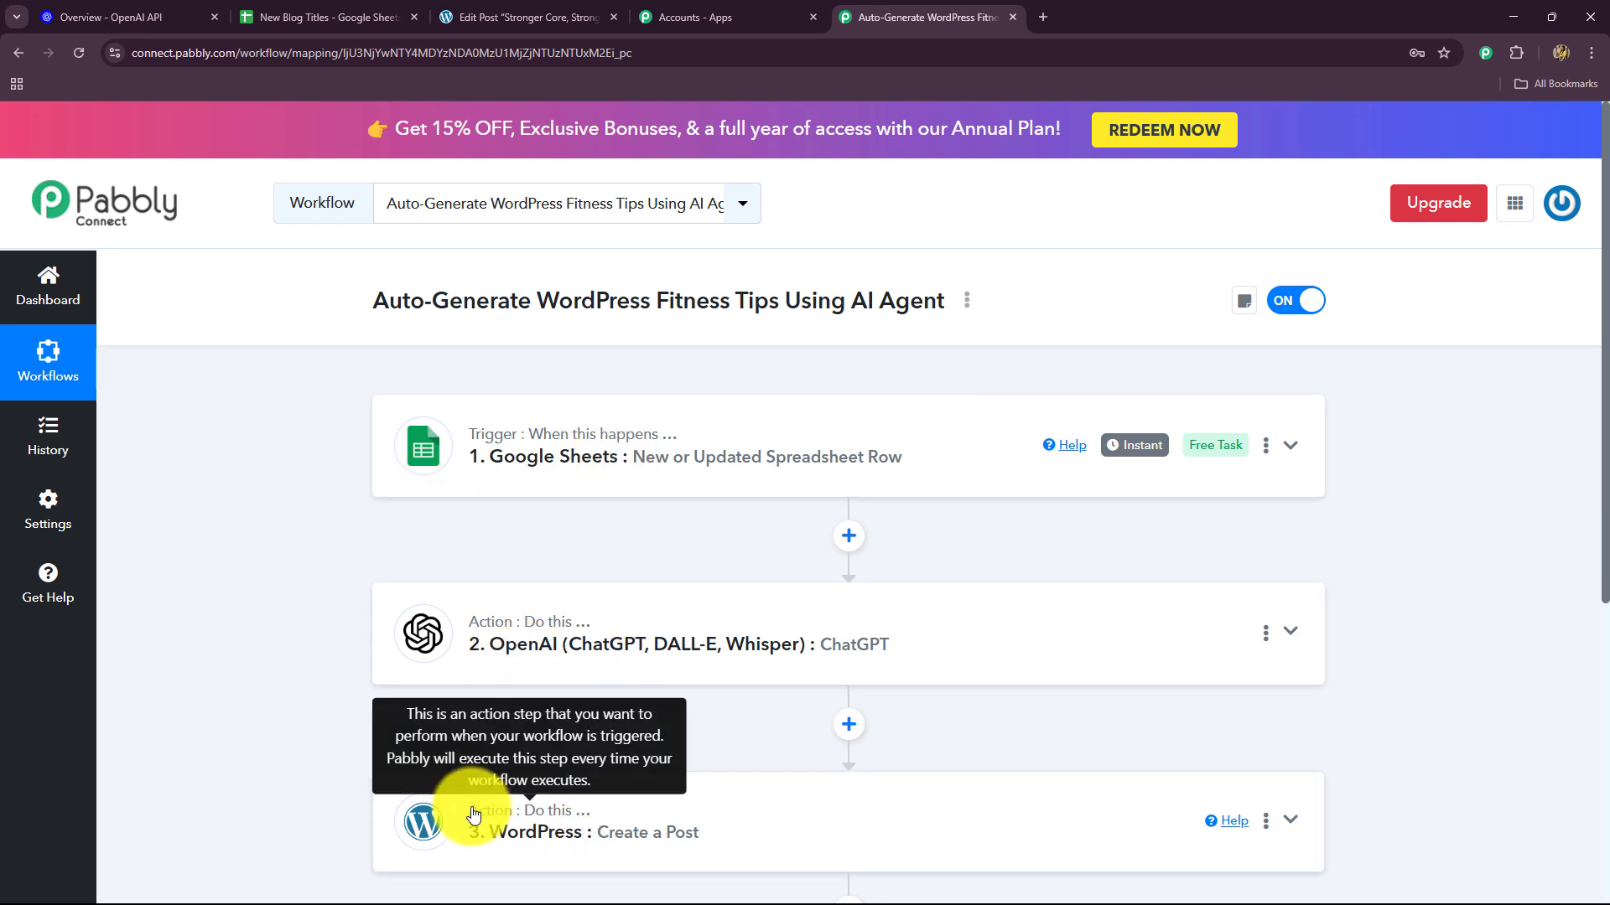
Step: In the New Blog Titles Google Sheet, set A2 and A3 to 18-04-2025 and B3 to "Stay Refreshed: Why Hydration Is Key to Your Health"
left_click(300, 8)
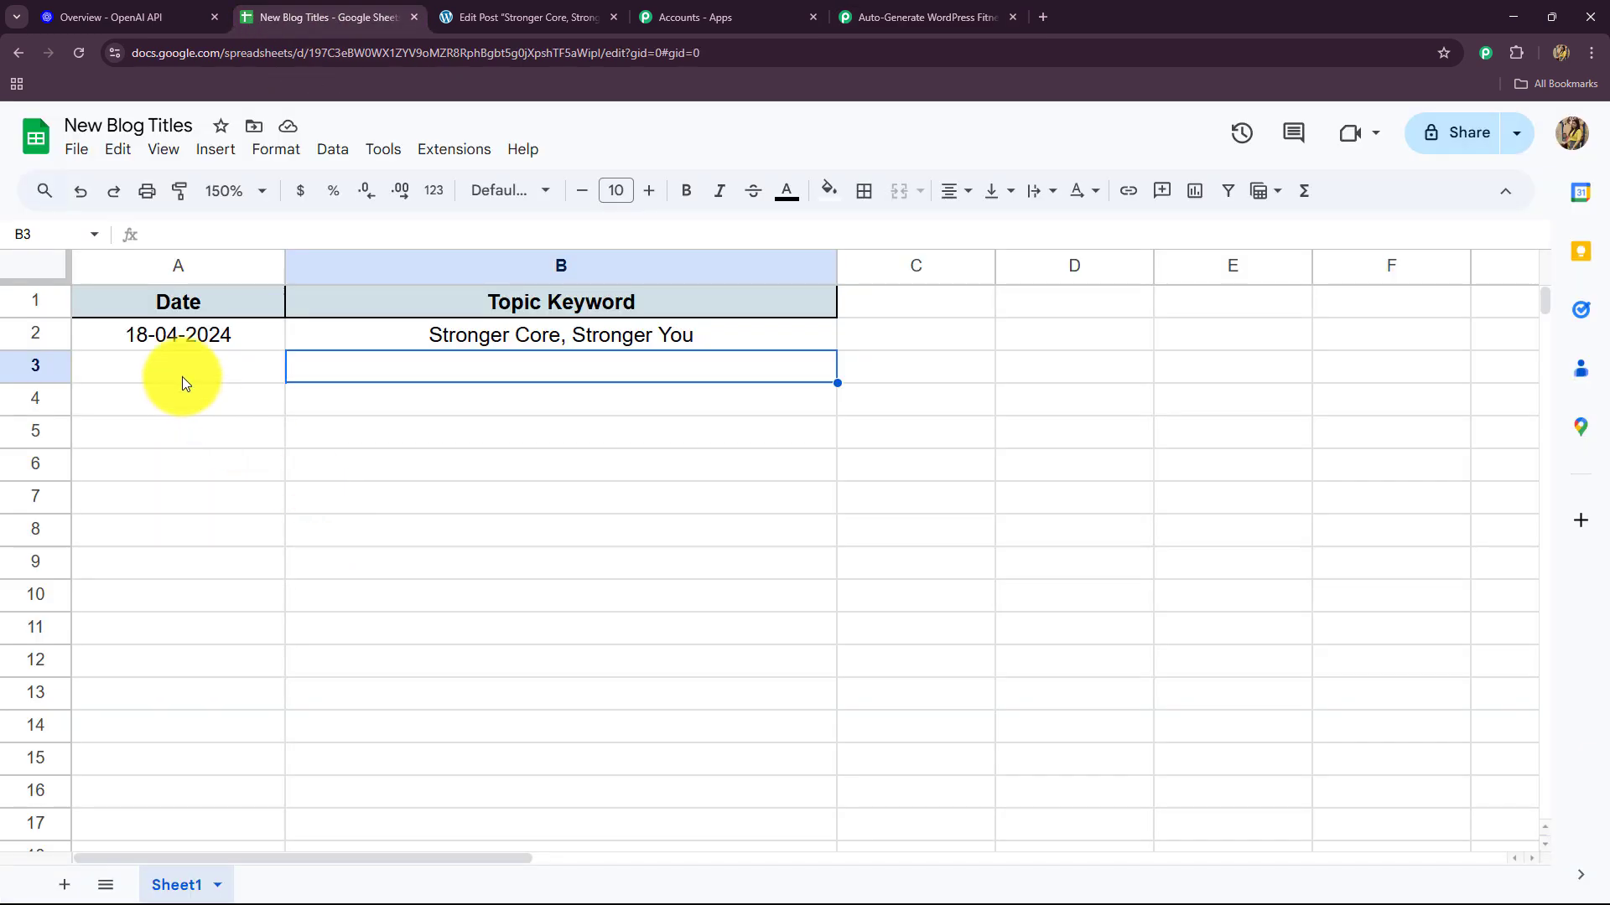
left_click(181, 373)
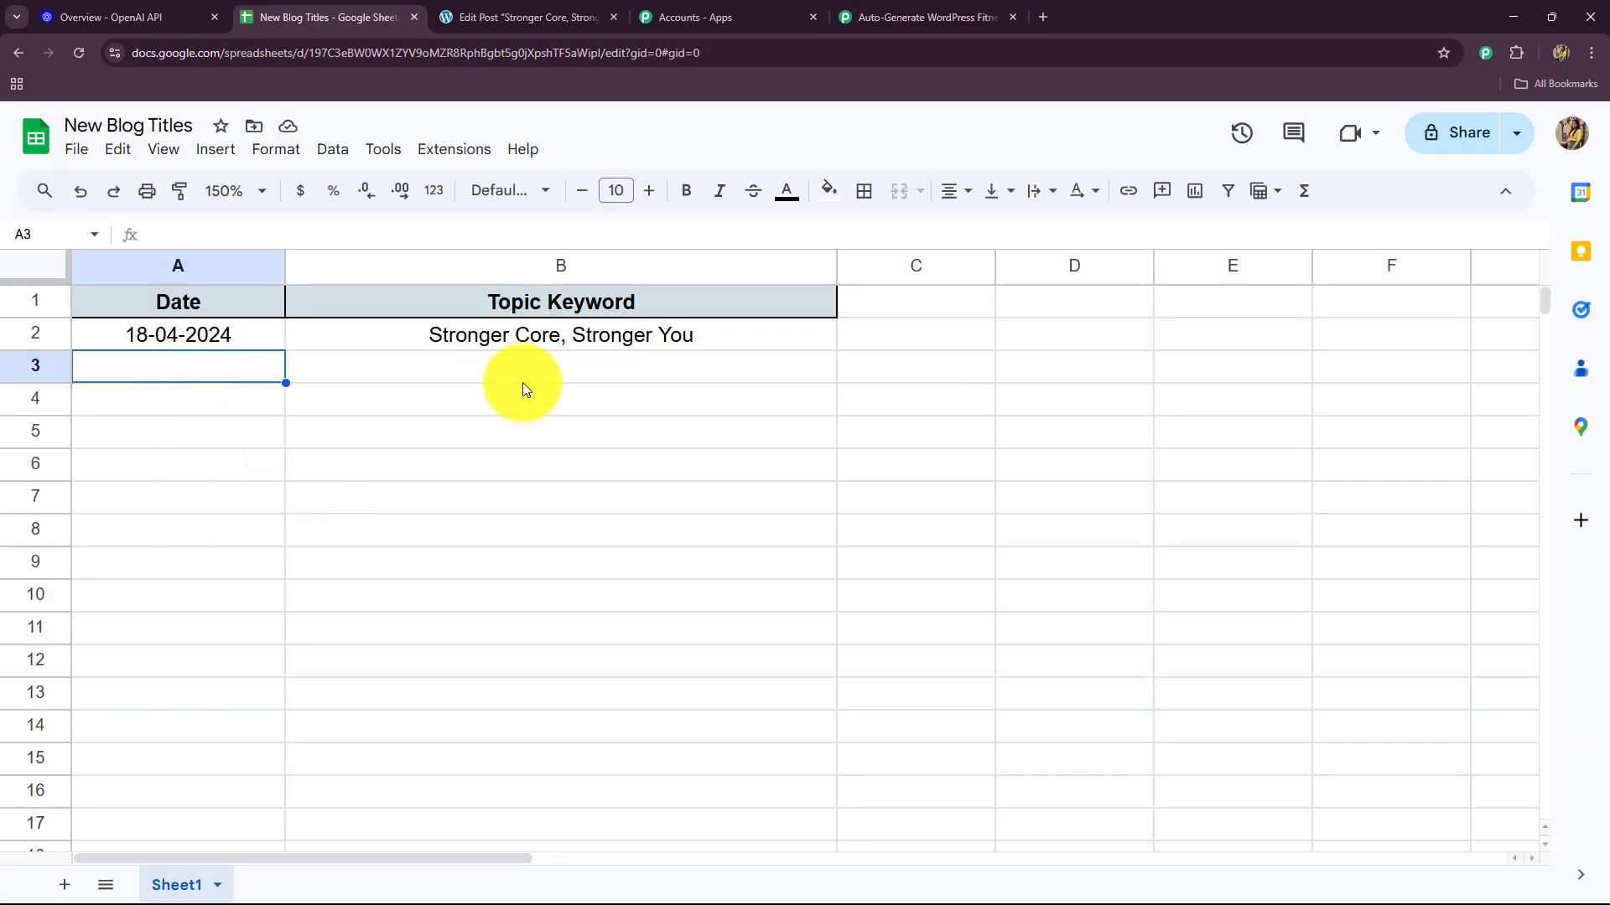
type("18-04-2025")
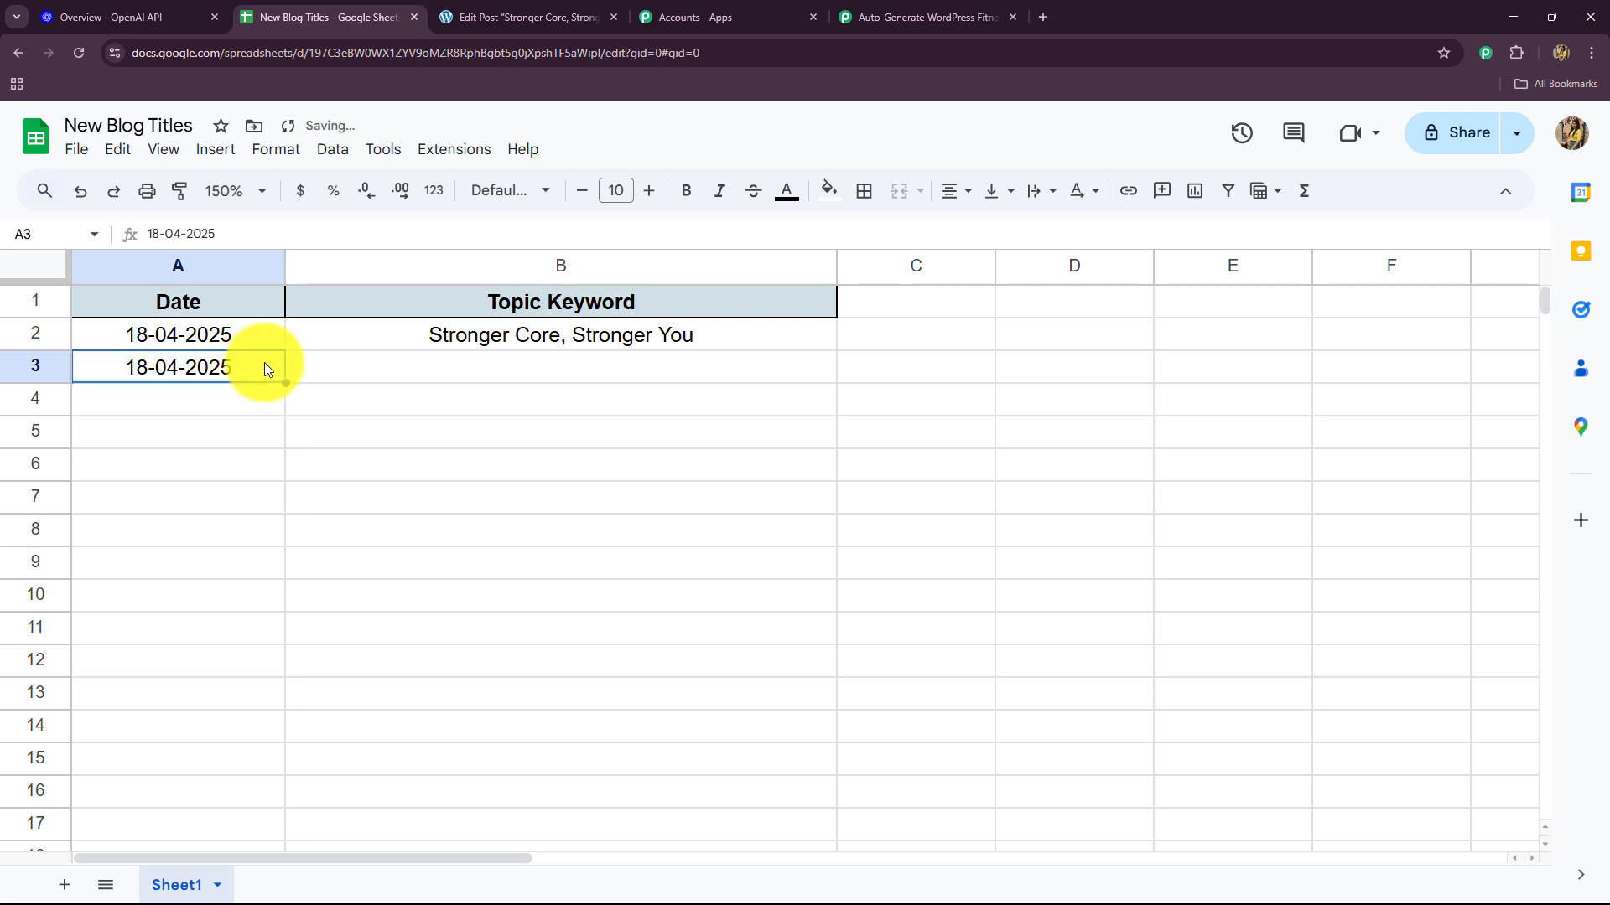
left_click(378, 375)
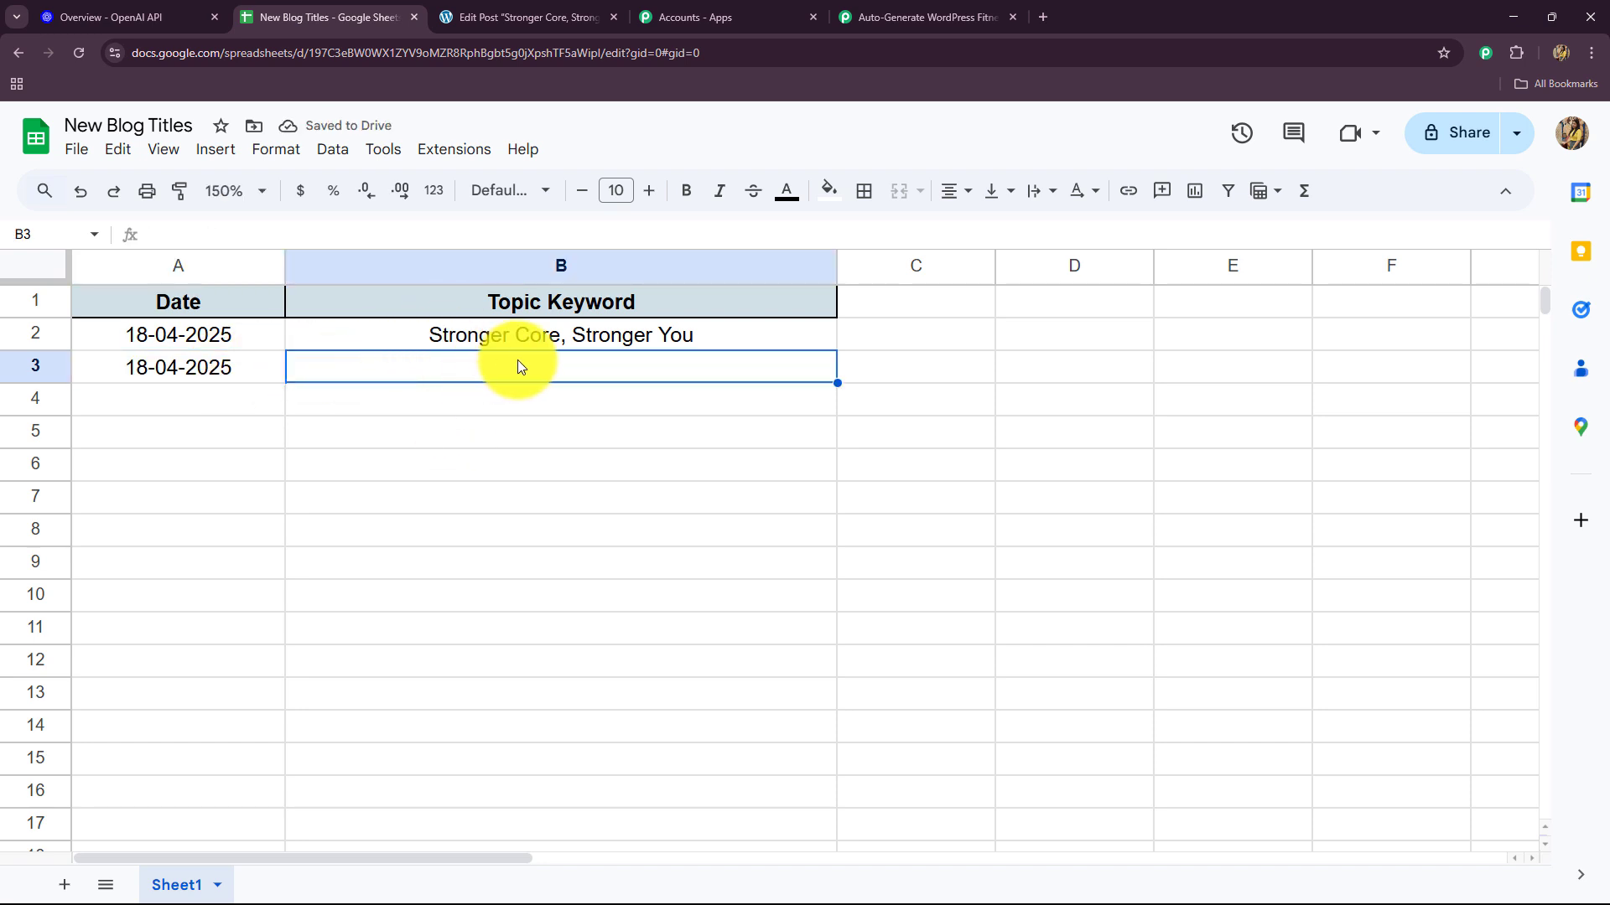
type("Stay Refreshed: Why Hydration Is Key to Your Health")
left_click(529, 457)
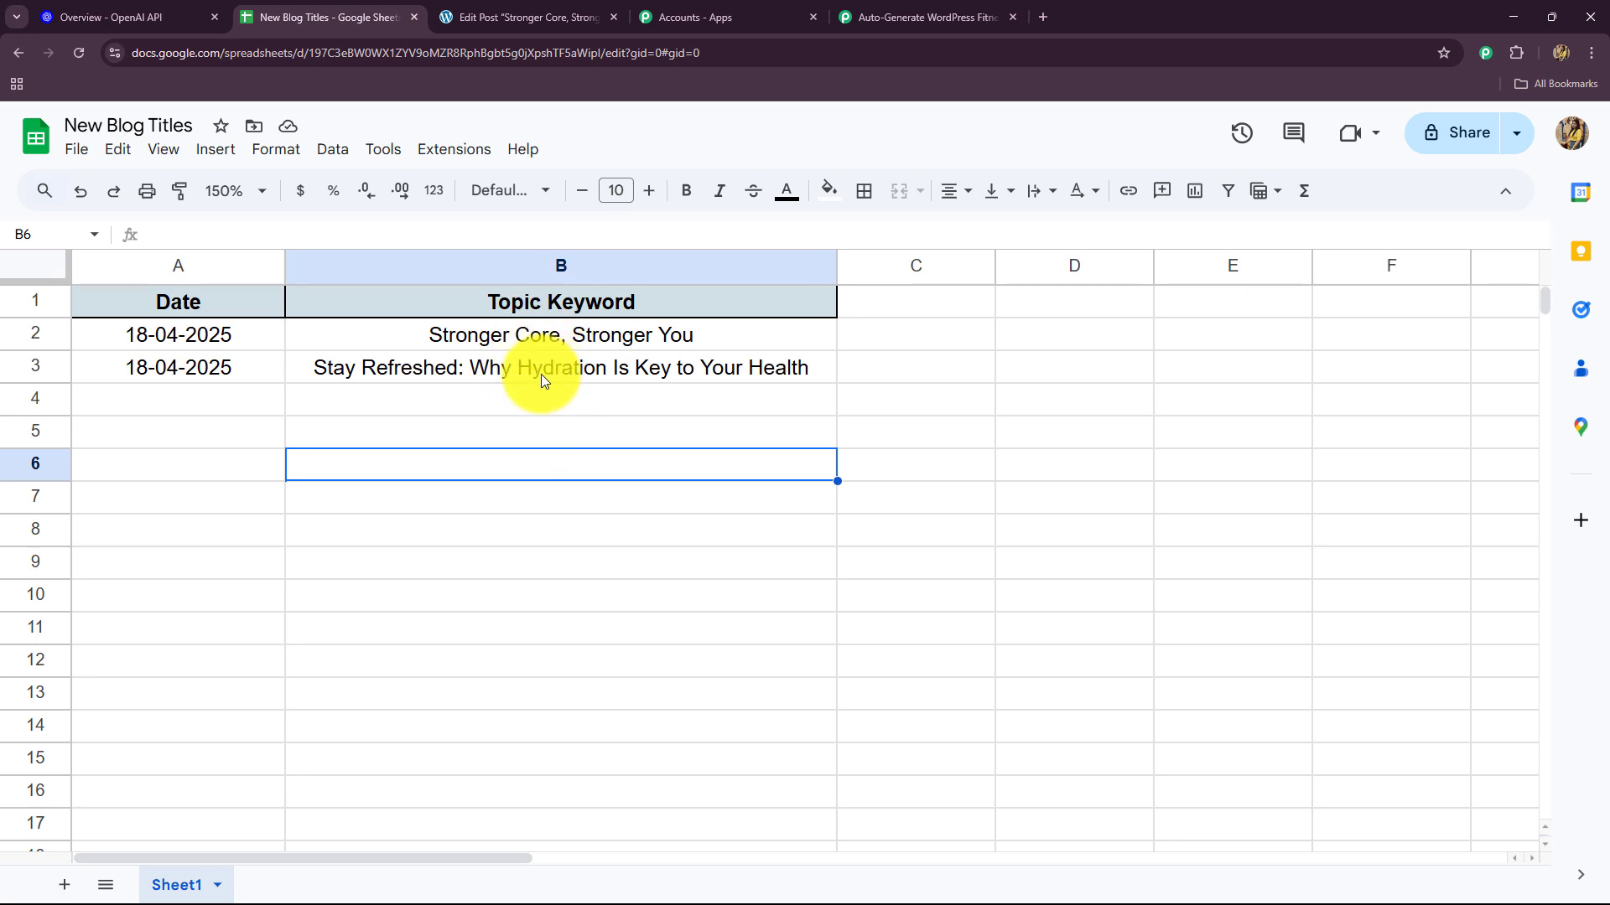
Step: Switch to the WordPress posts list and open the post "Stay Refreshed: Why Hydration Is Key to Your Health"
left_click(535, 15)
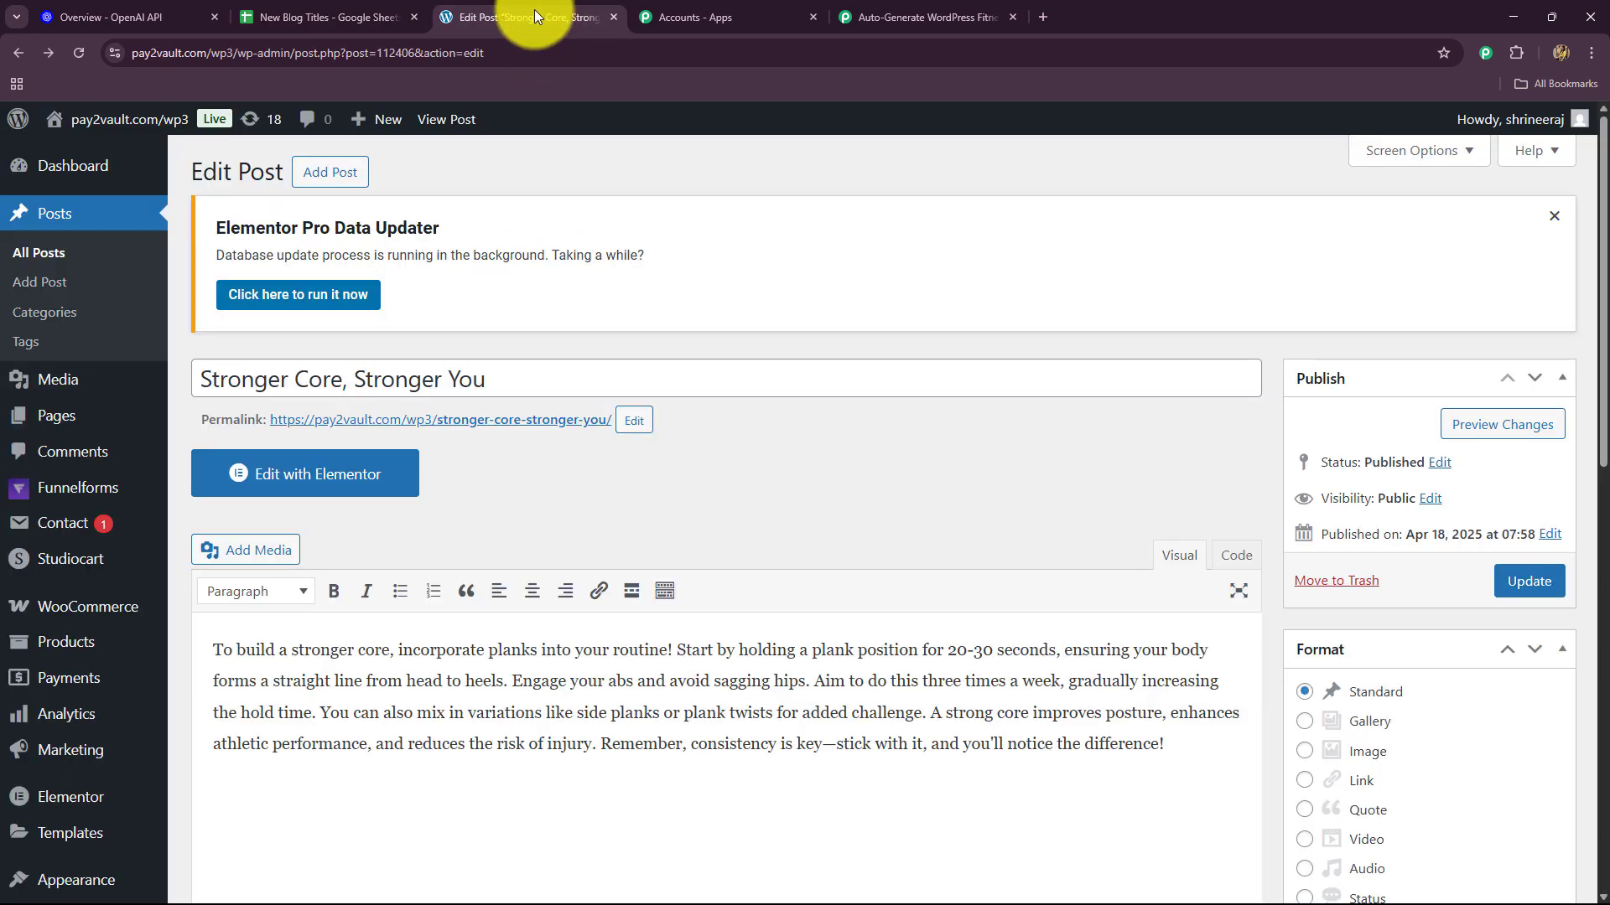
left_click(28, 247)
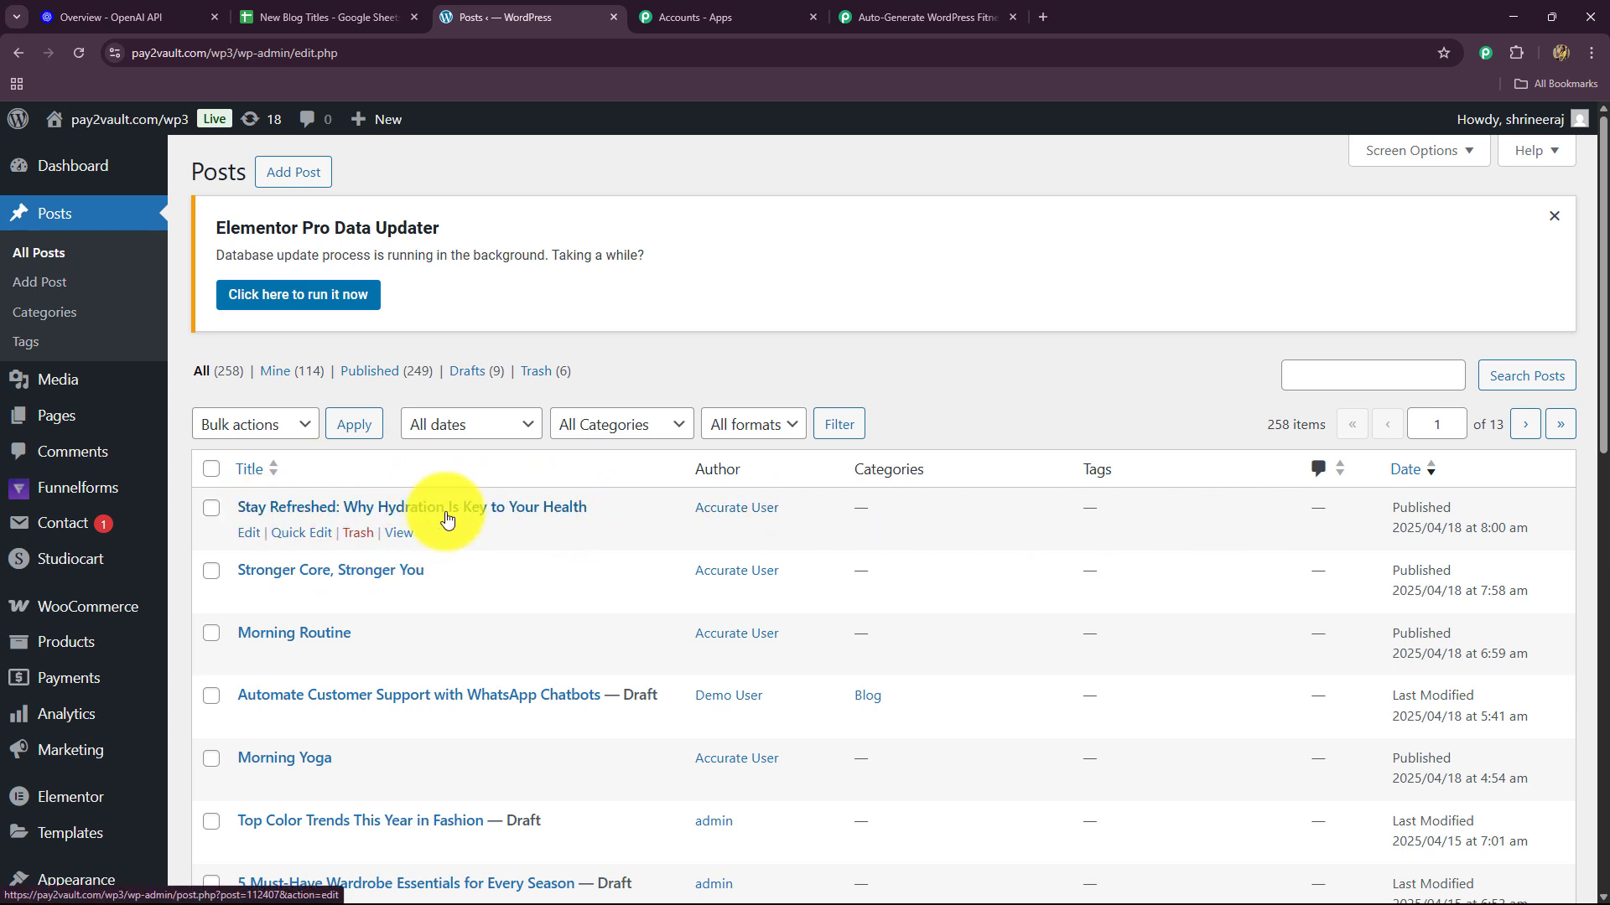
left_click(507, 515)
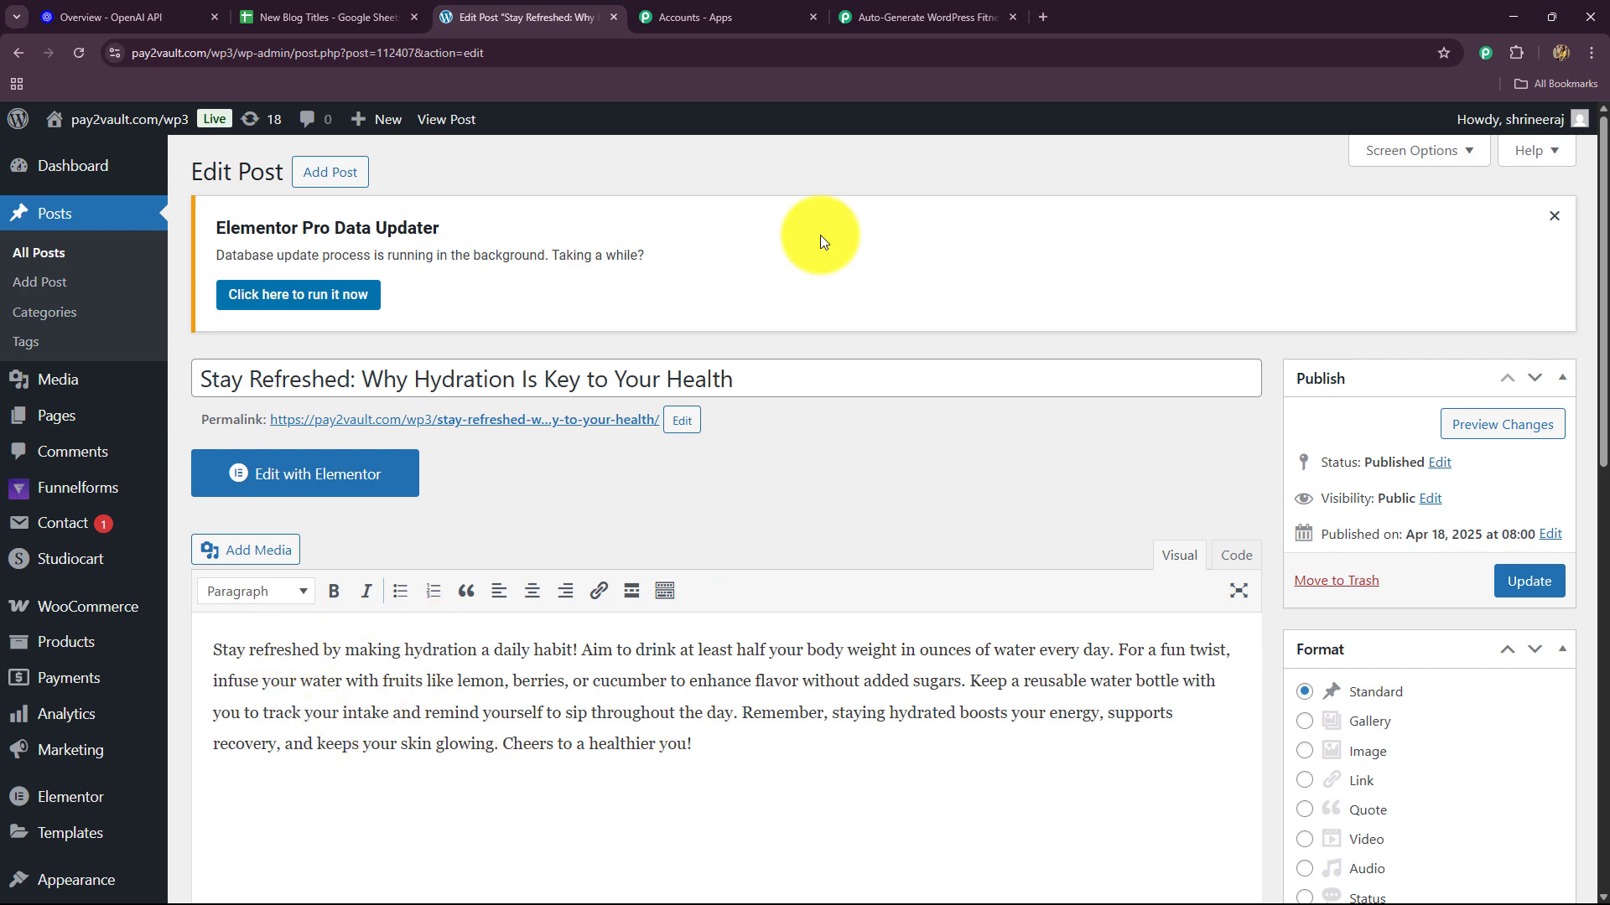
Step: Return to the Pabbly Connect workflow and review its trigger and two actions
left_click(884, 17)
scroll(1553, 615, "down", 4)
scroll(1553, 615, "up", 4)
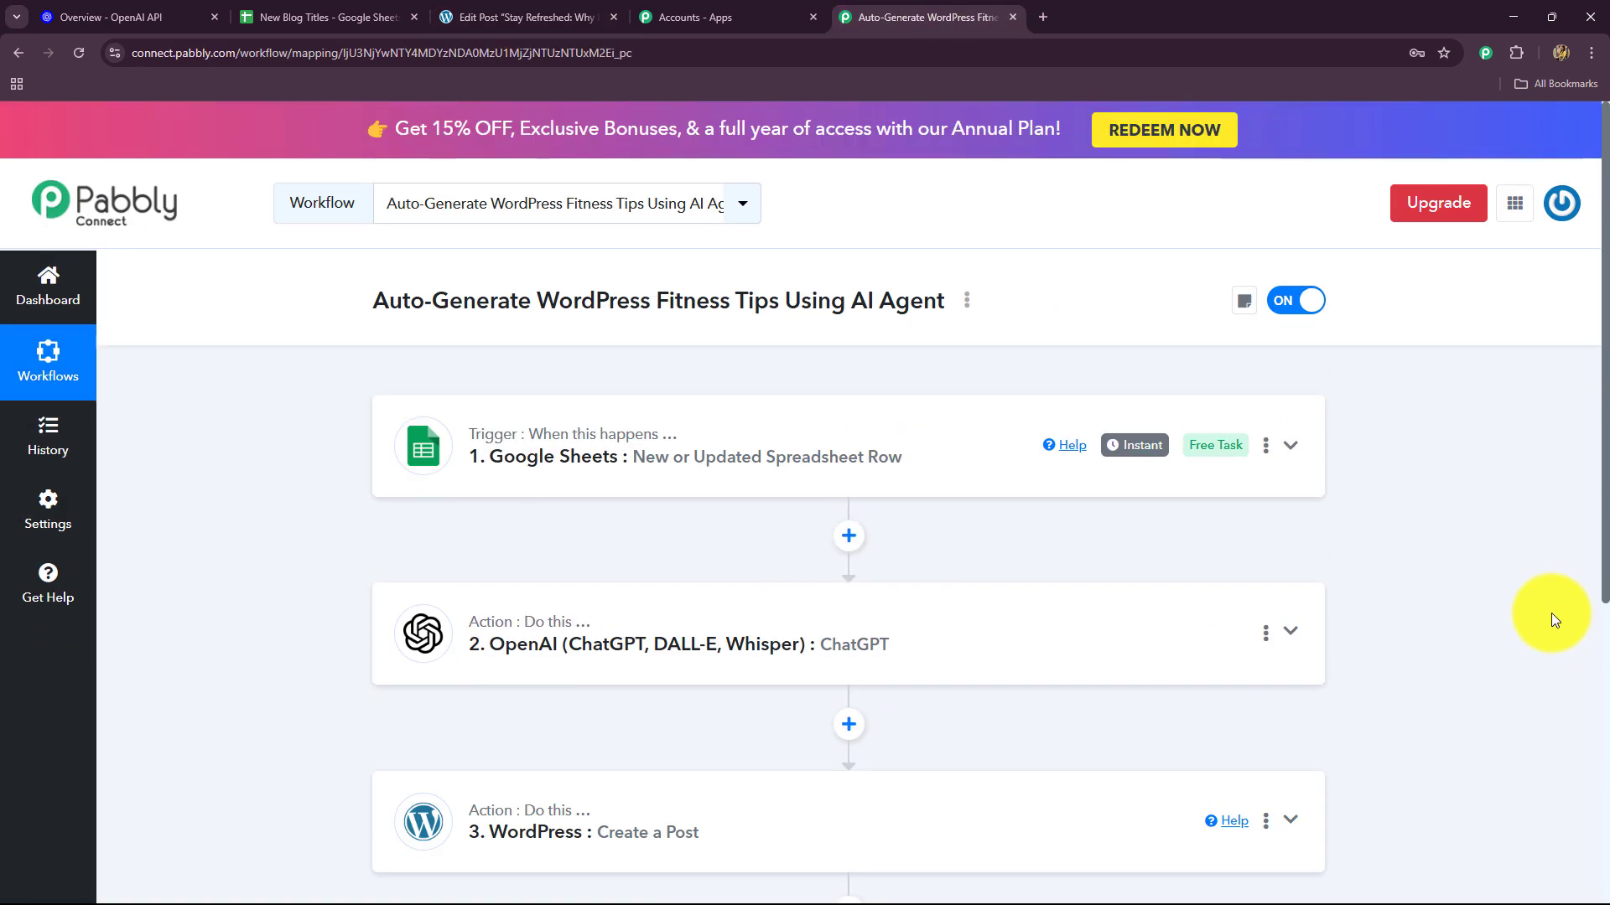
scroll(1551, 612, "down", 2)
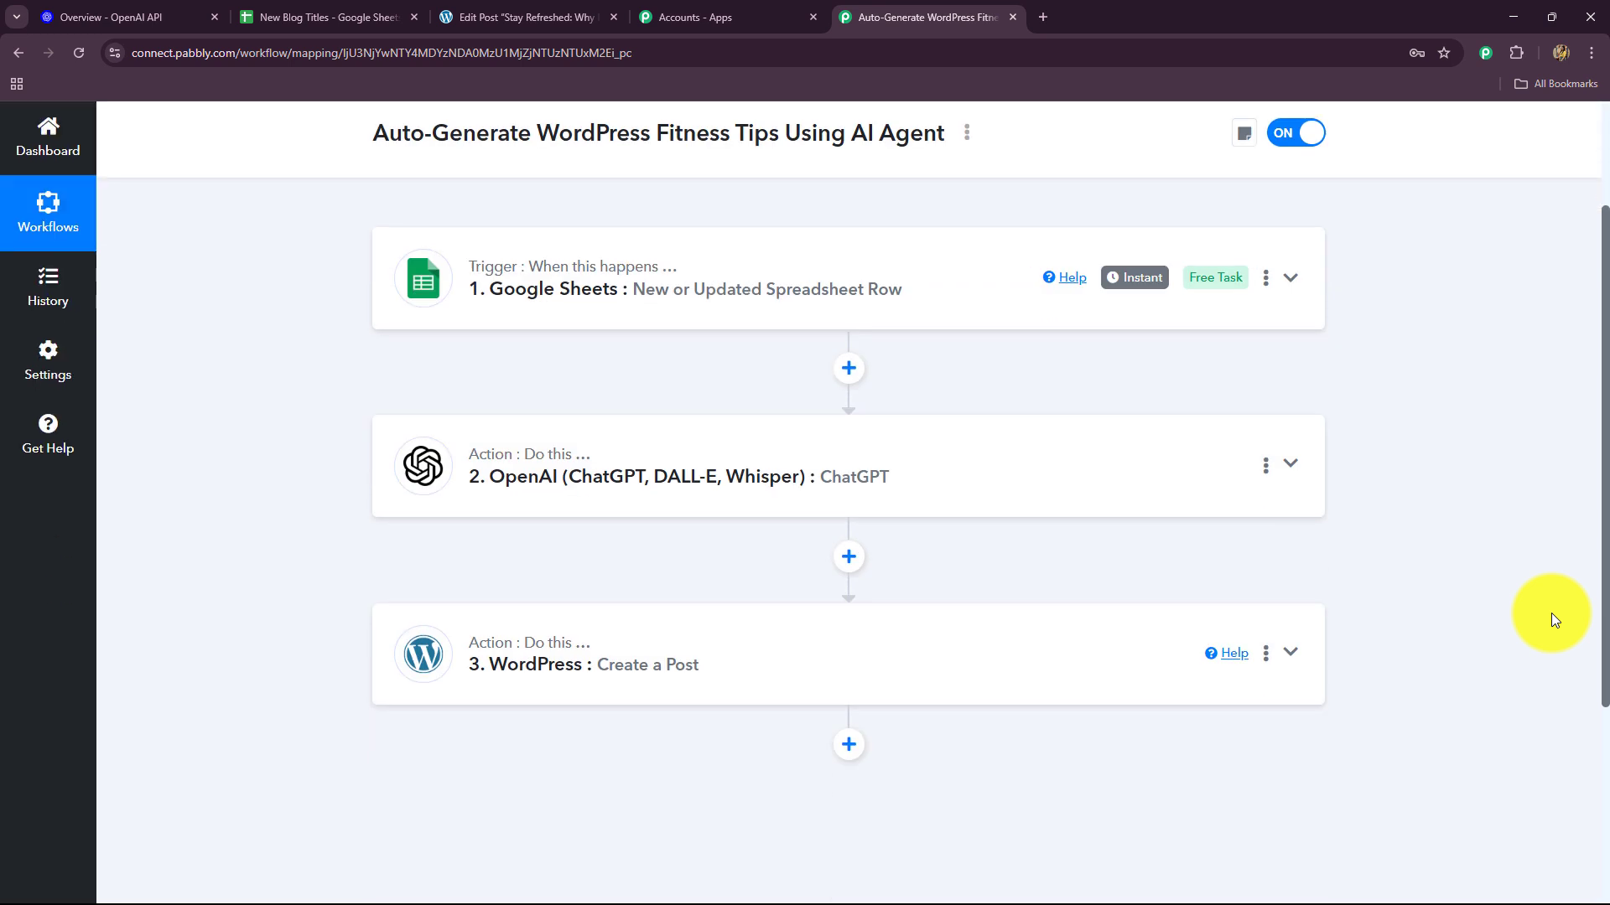